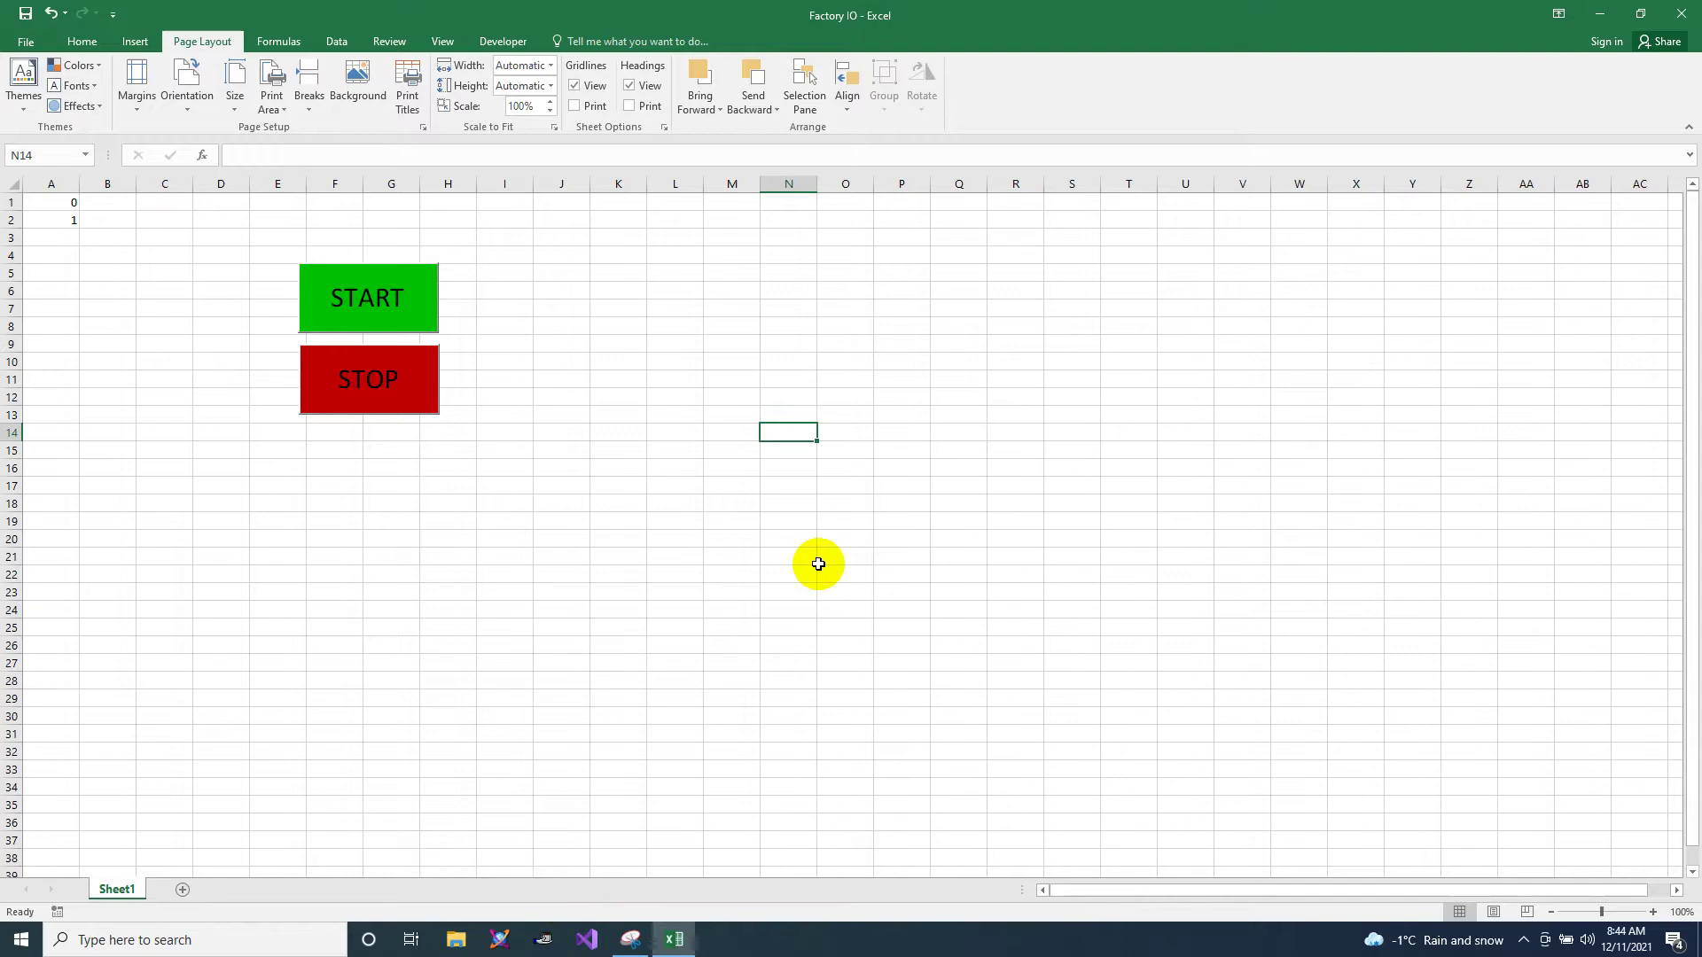
# Step: Minimize the Factory IO START/STOP workbook to the taskbar so the desktop shows
pyautogui.click(1647, 14)
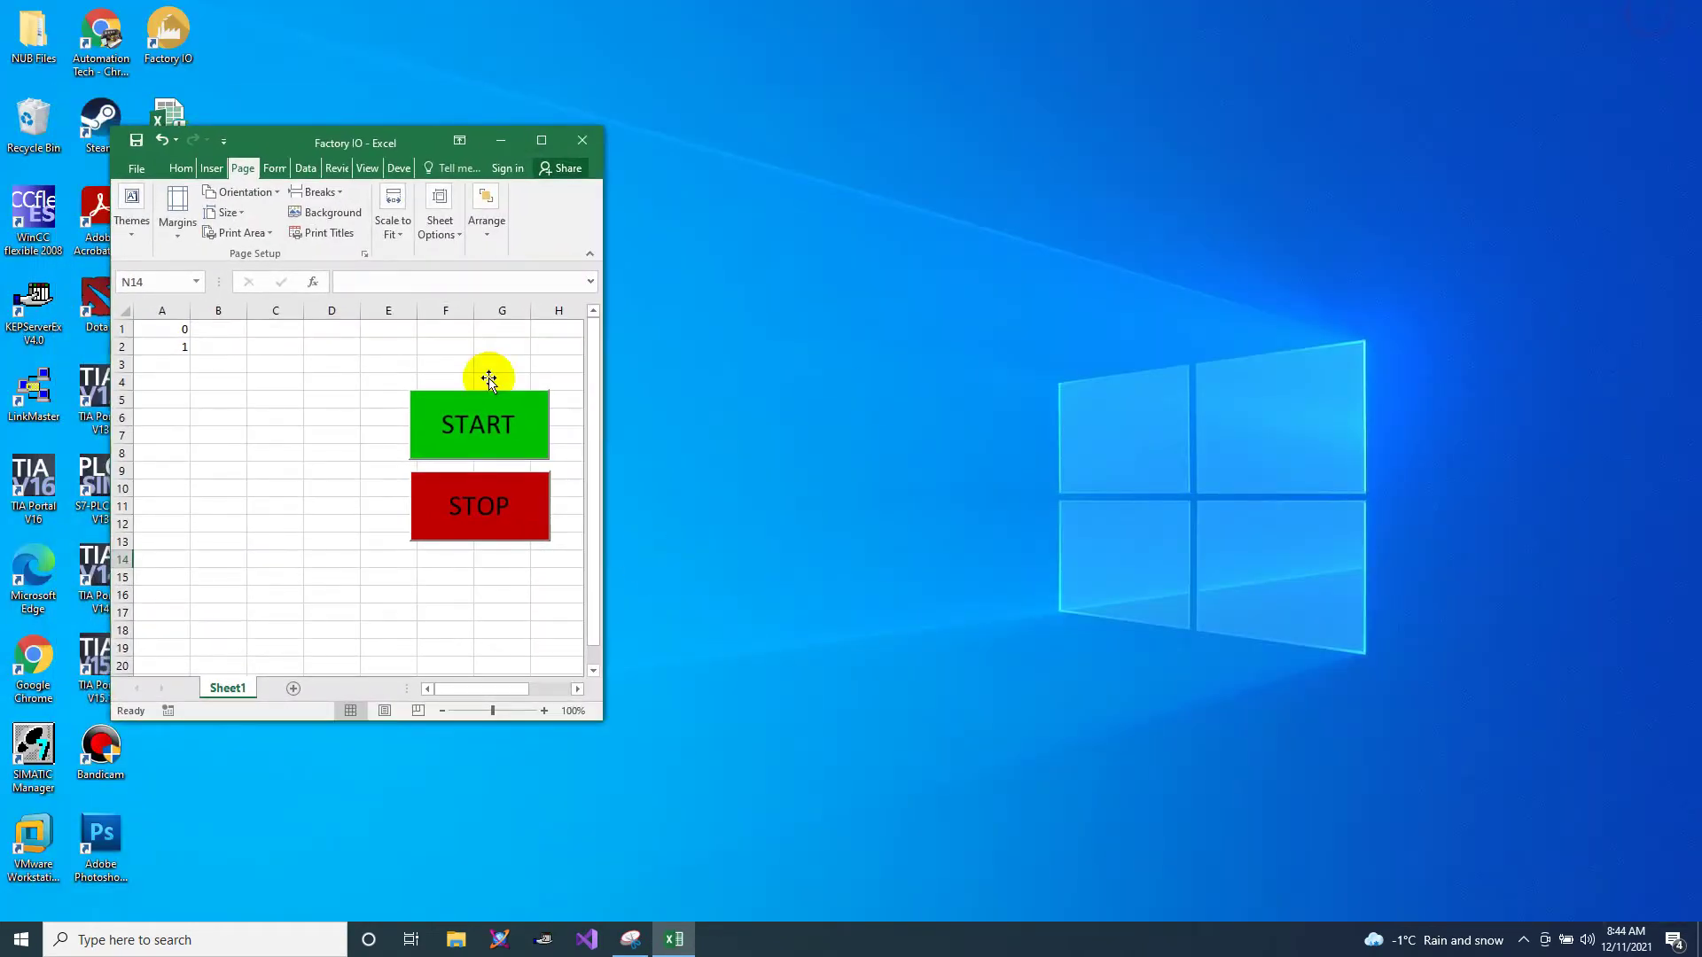
pyautogui.click(540, 140)
pyautogui.click(1647, 14)
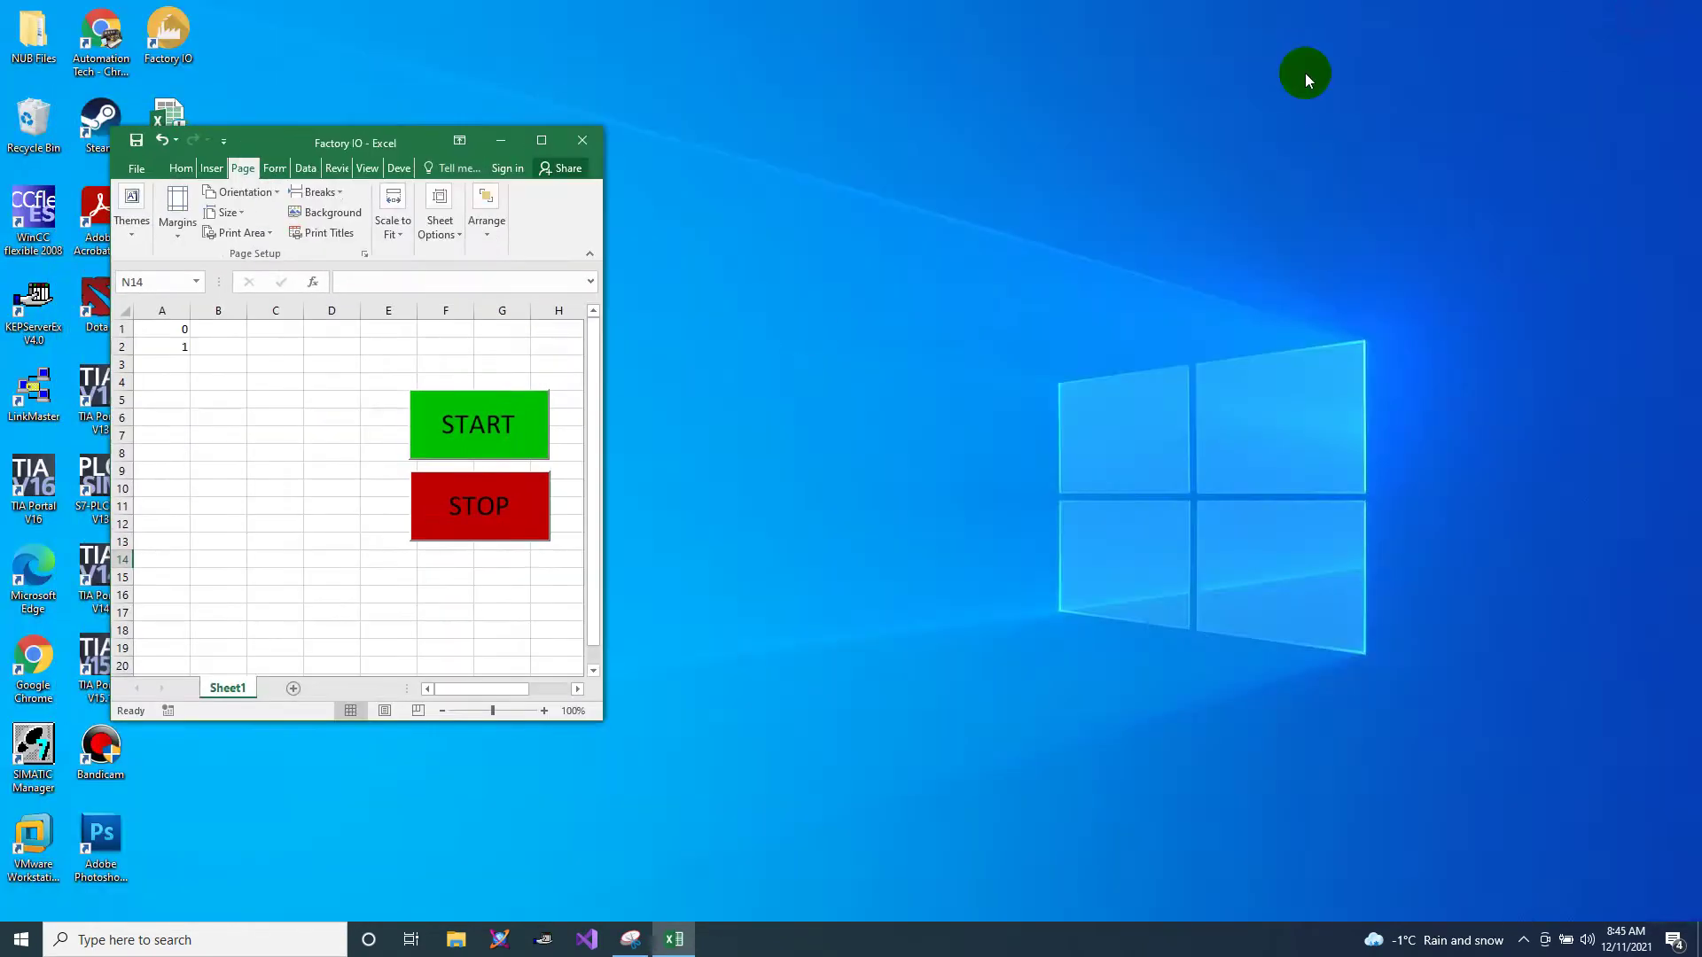
pyautogui.click(502, 140)
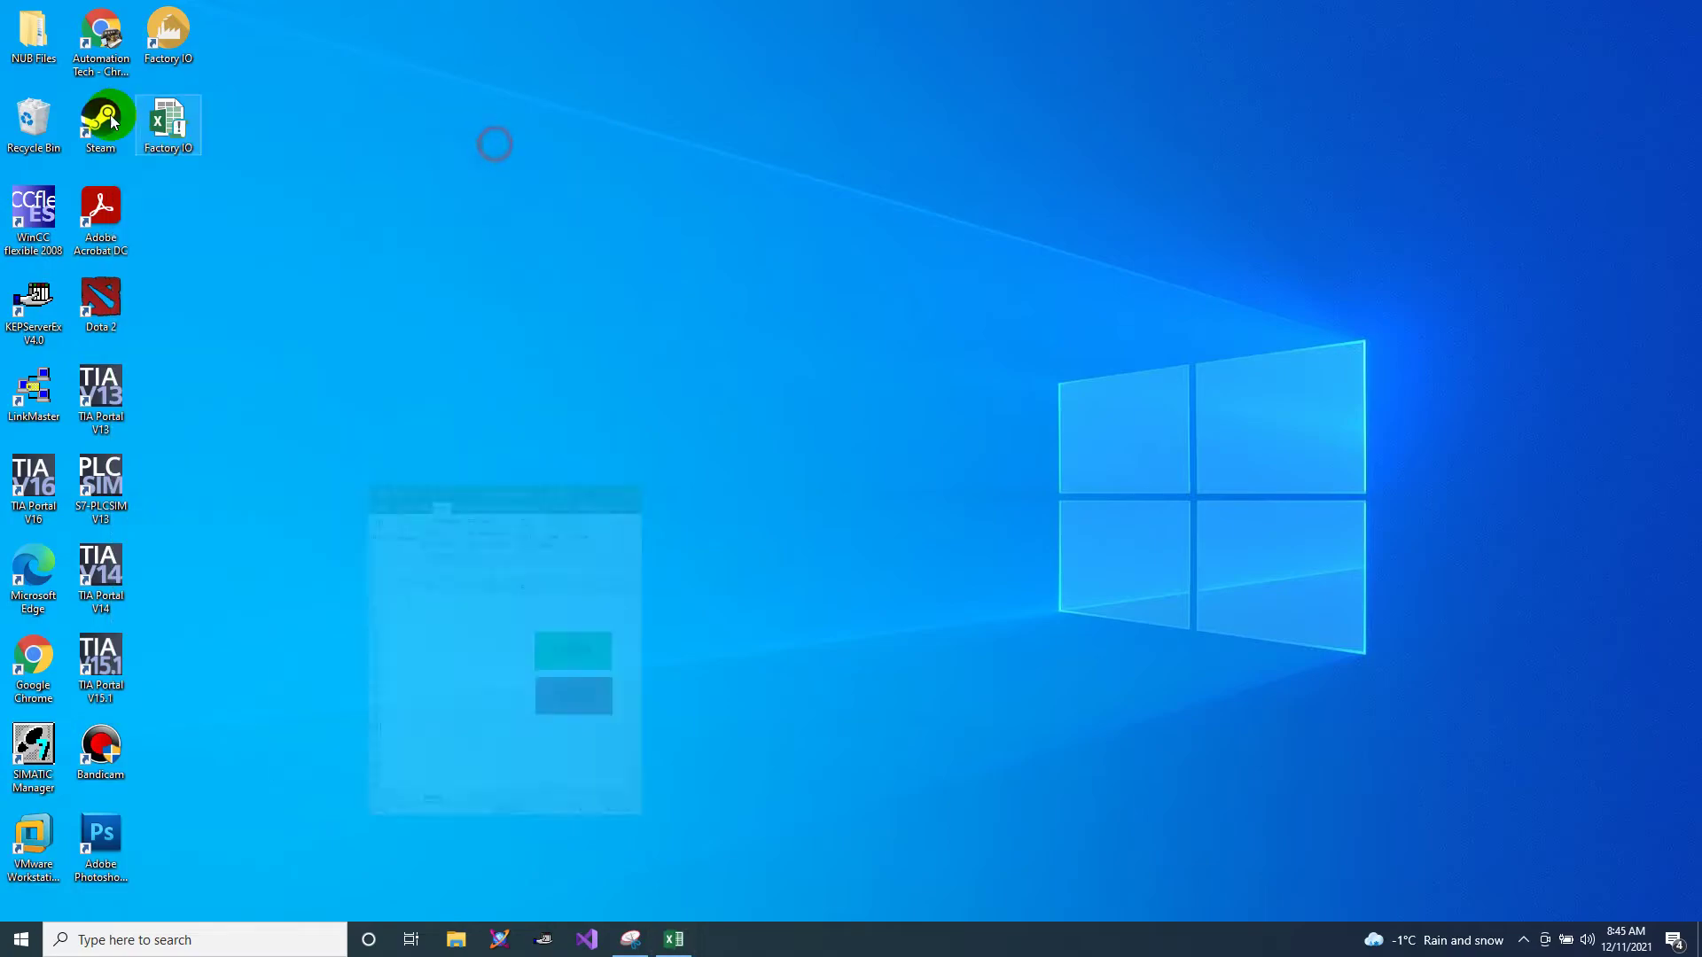
# Step: Launch Factory I/O and place a 6 m Roller Conveyor on the warehouse floor
pyautogui.doubleClick(185, 53)
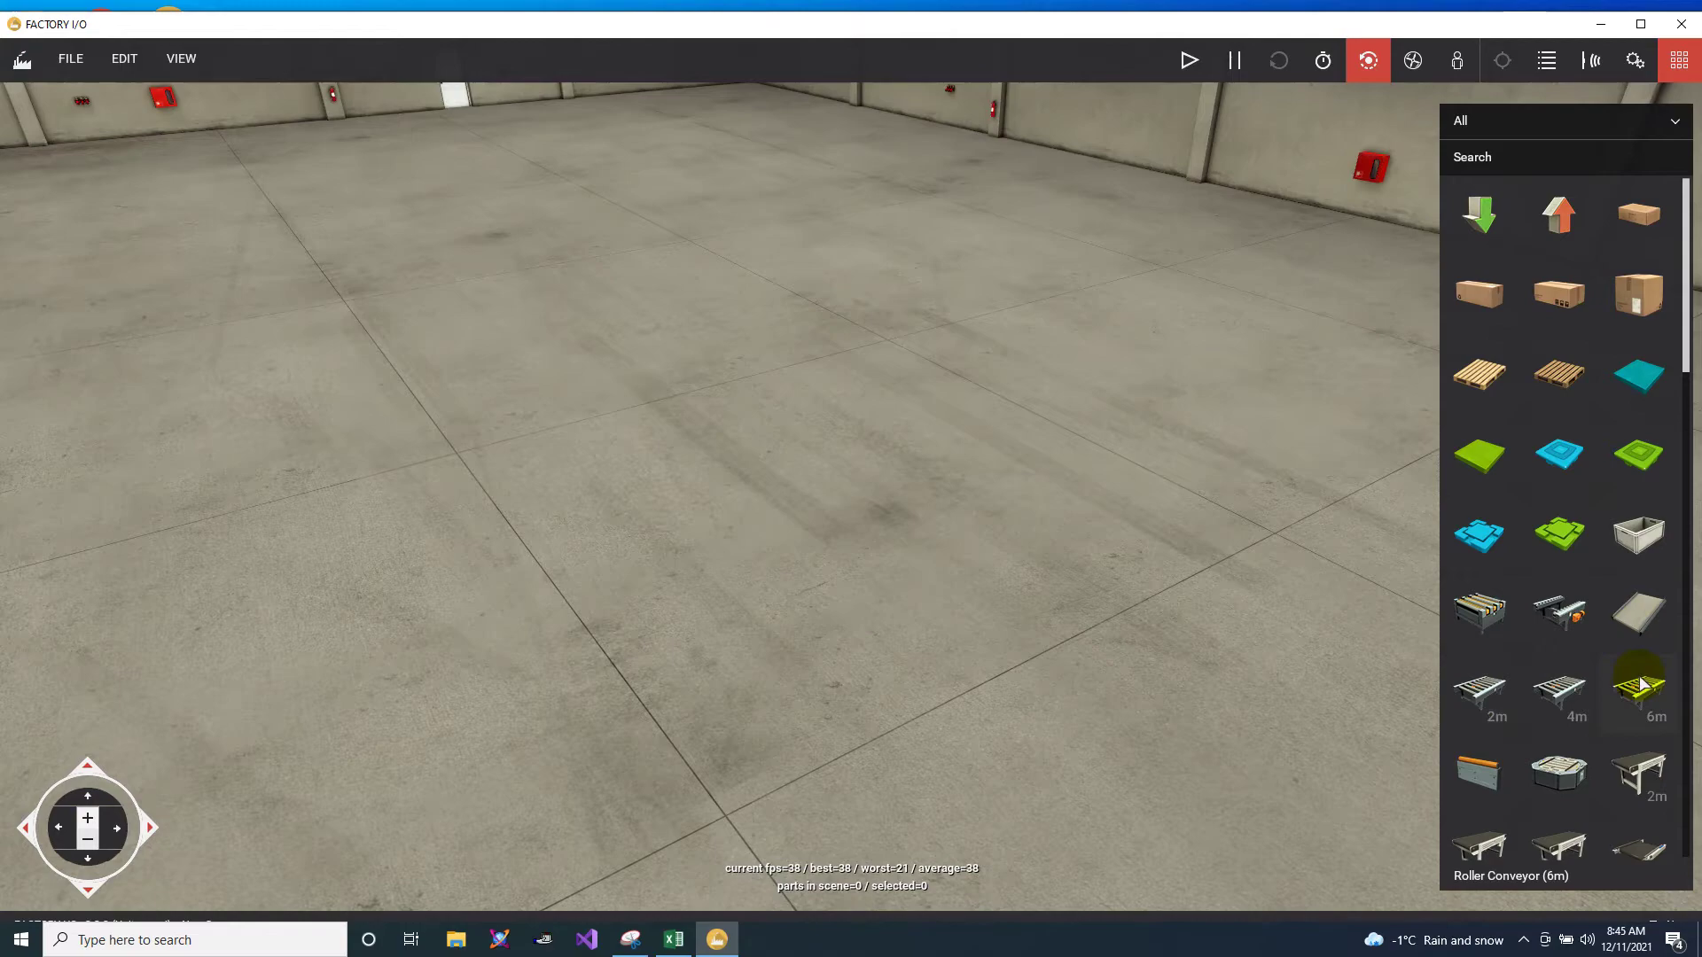
pyautogui.moveTo(1642, 684); pyautogui.dragTo(588, 383)
pyautogui.moveTo(520, 535); pyautogui.dragTo(660, 663, button='right')
# Step: Place an Emitter on the floor near the conveyor's end
pyautogui.click(1195, 622)
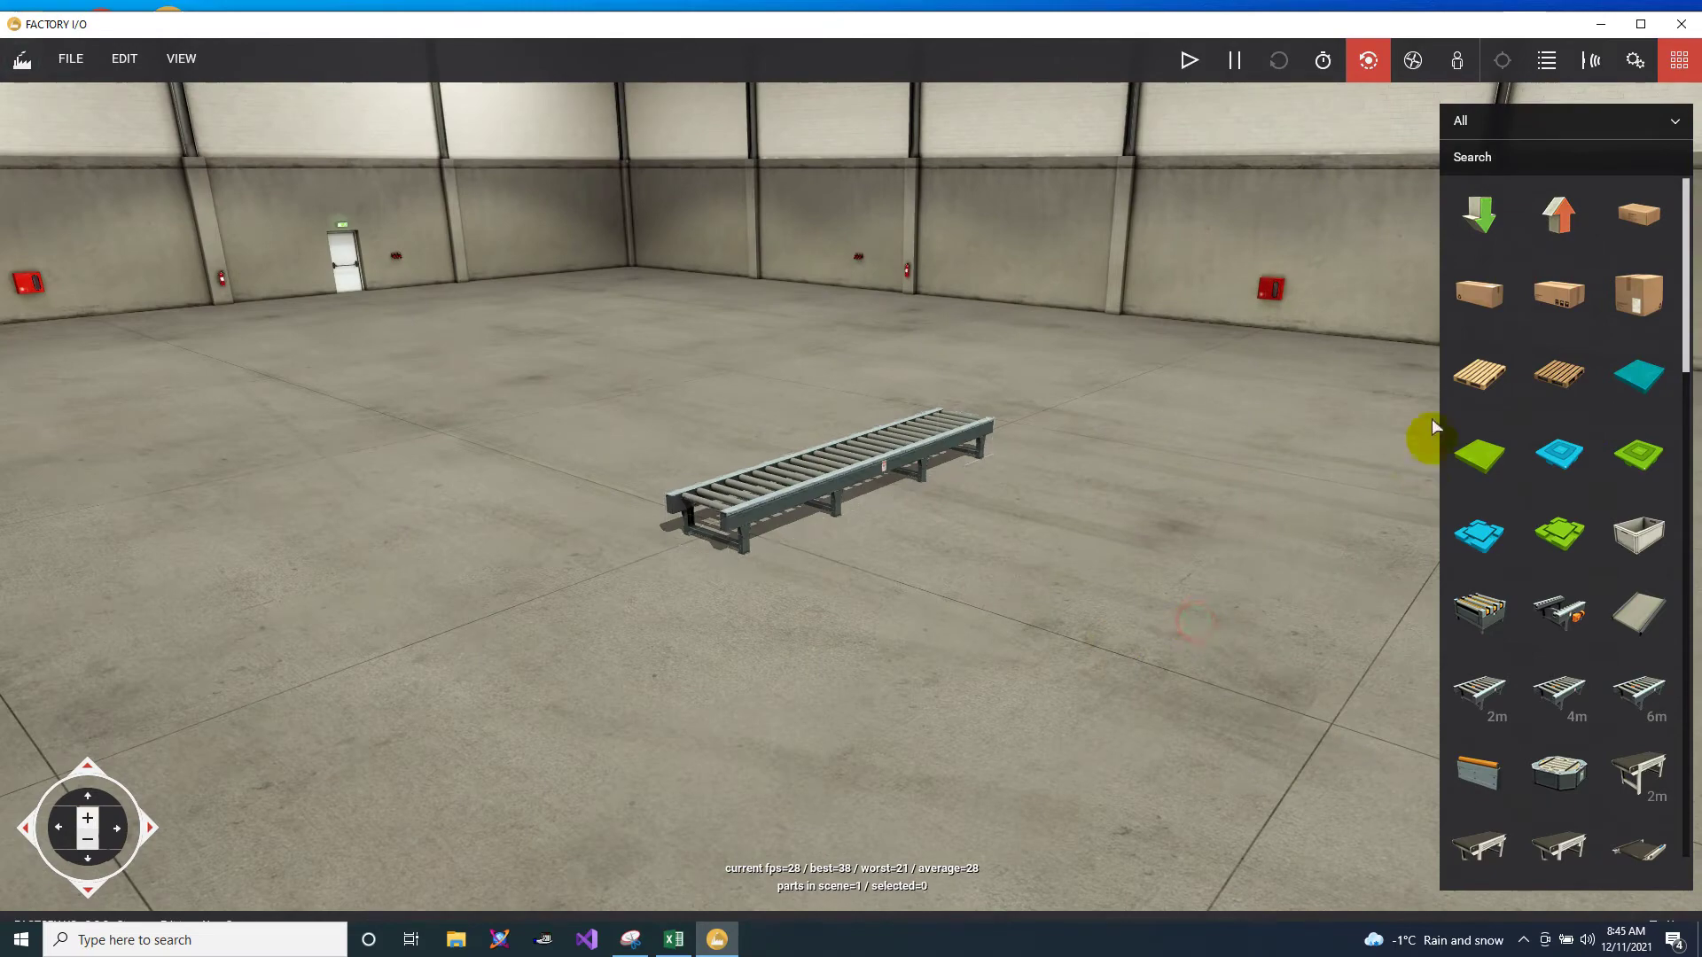
pyautogui.moveTo(1479, 215); pyautogui.dragTo(630, 528)
pyautogui.moveTo(631, 528); pyautogui.dragTo(854, 449, button='right')
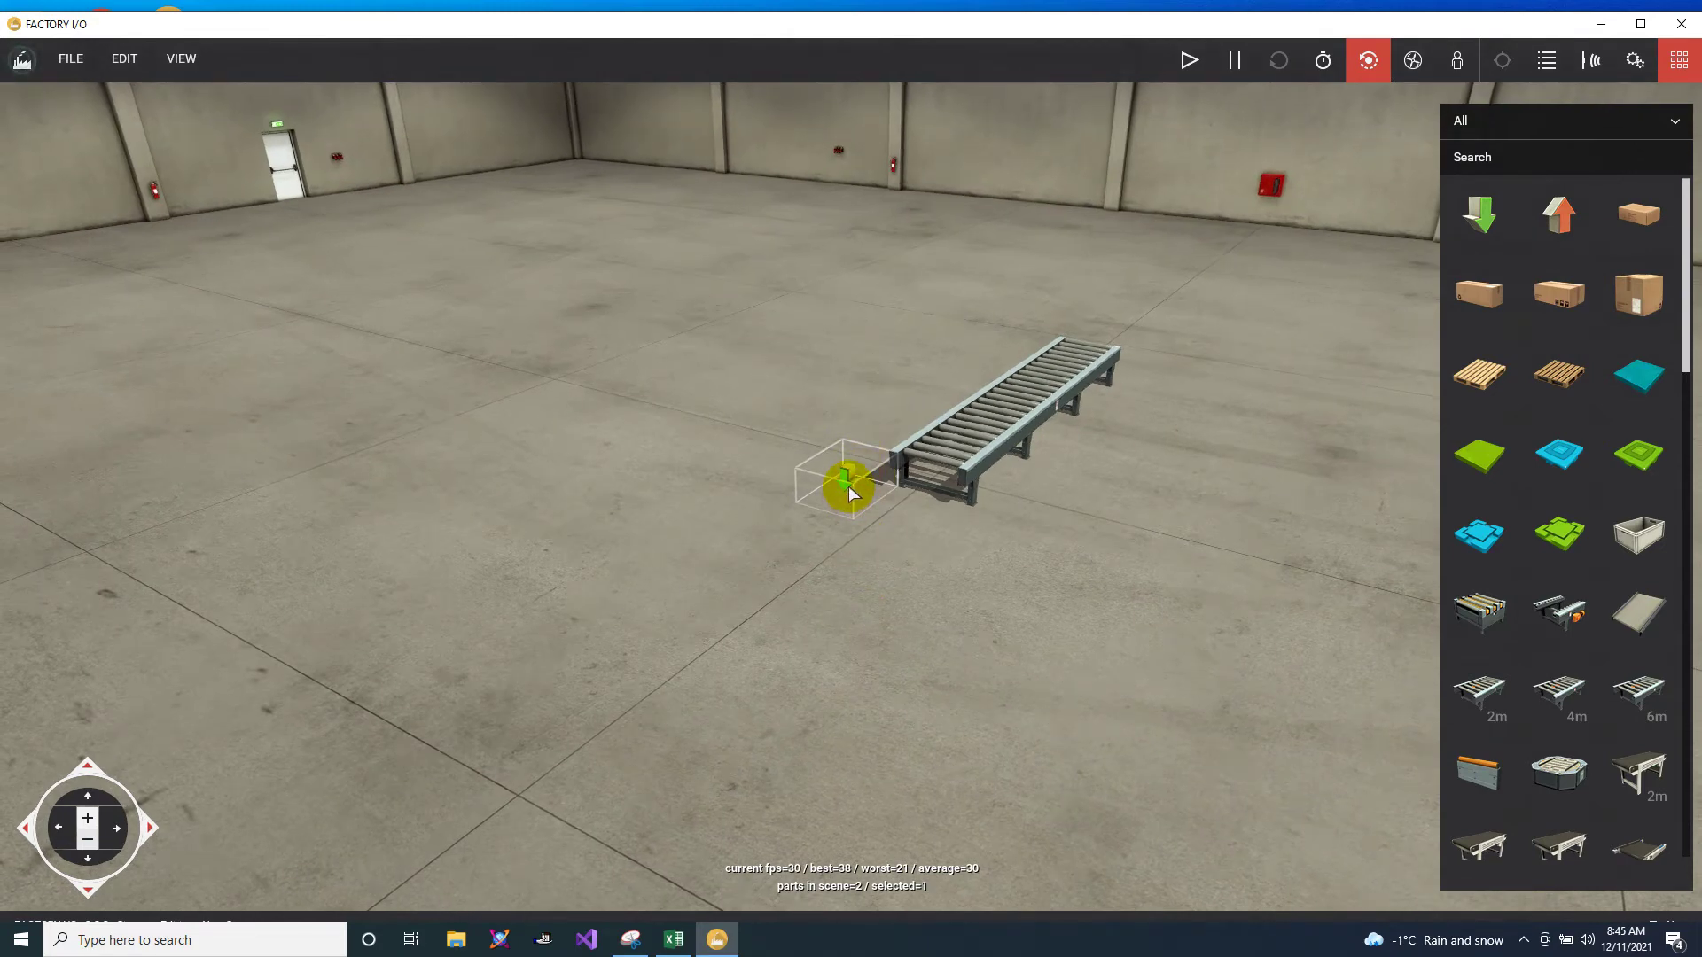
# Step: Move the emitter onto the roller conveyor's lower start end
pyautogui.moveTo(849, 486); pyautogui.dragTo(865, 435)
pyautogui.moveTo(866, 438); pyautogui.dragTo(873, 611, button='right')
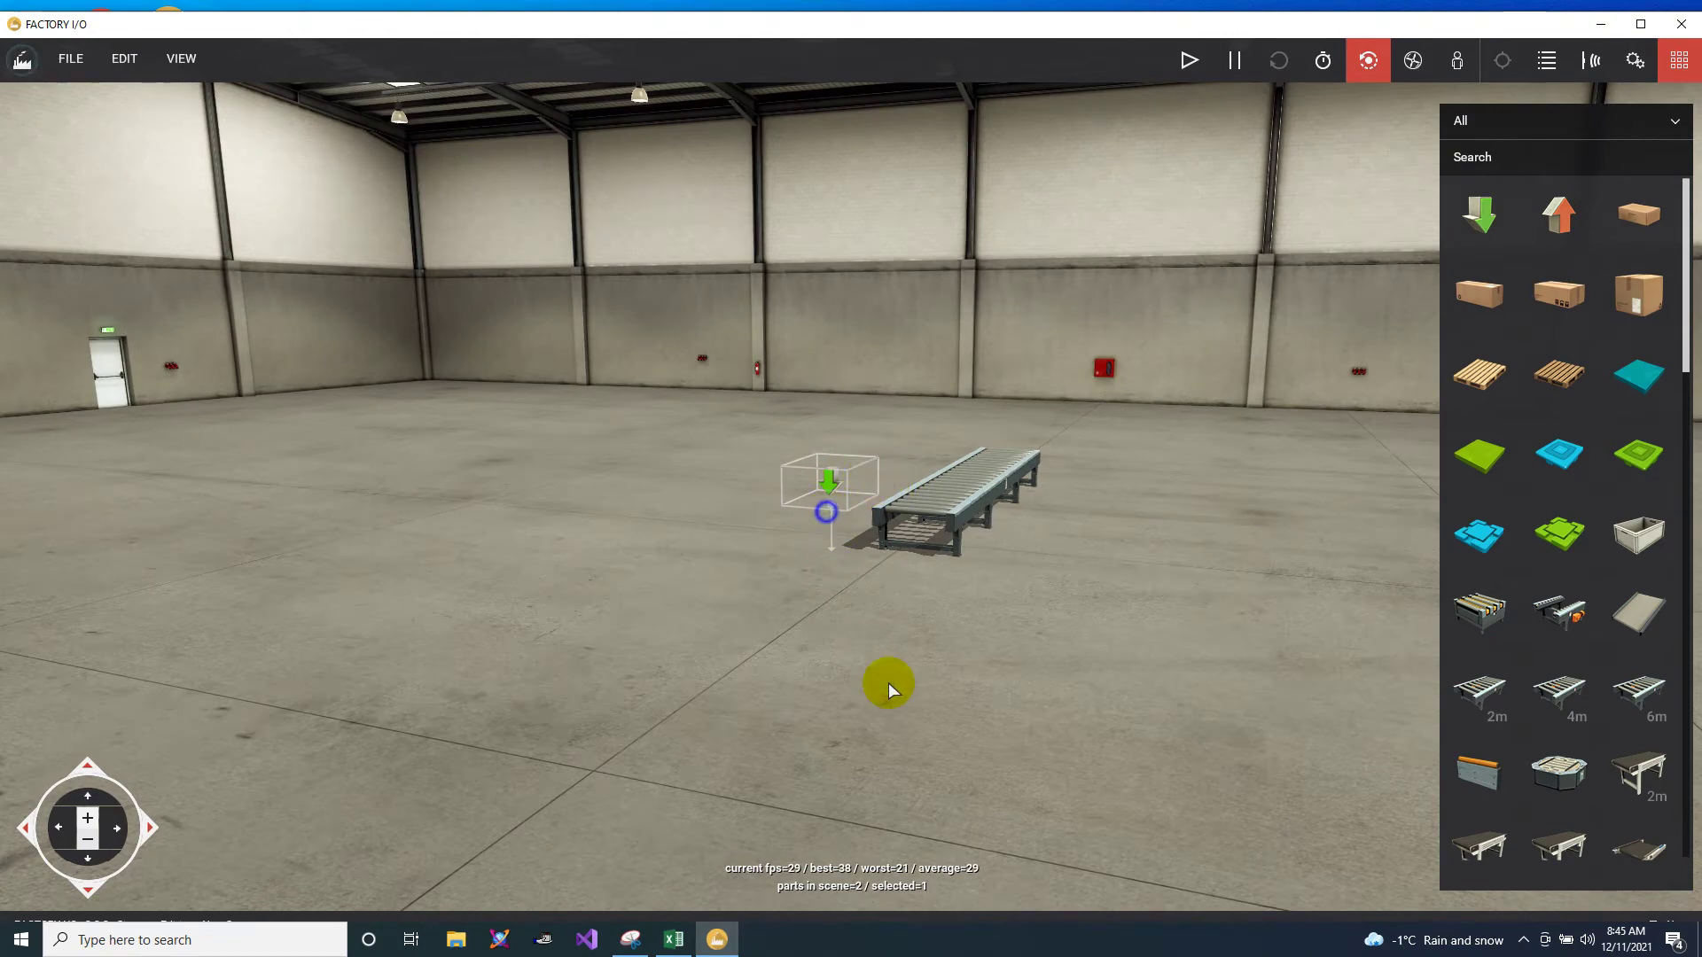
pyautogui.moveTo(885, 684); pyautogui.dragTo(815, 483, button='right')
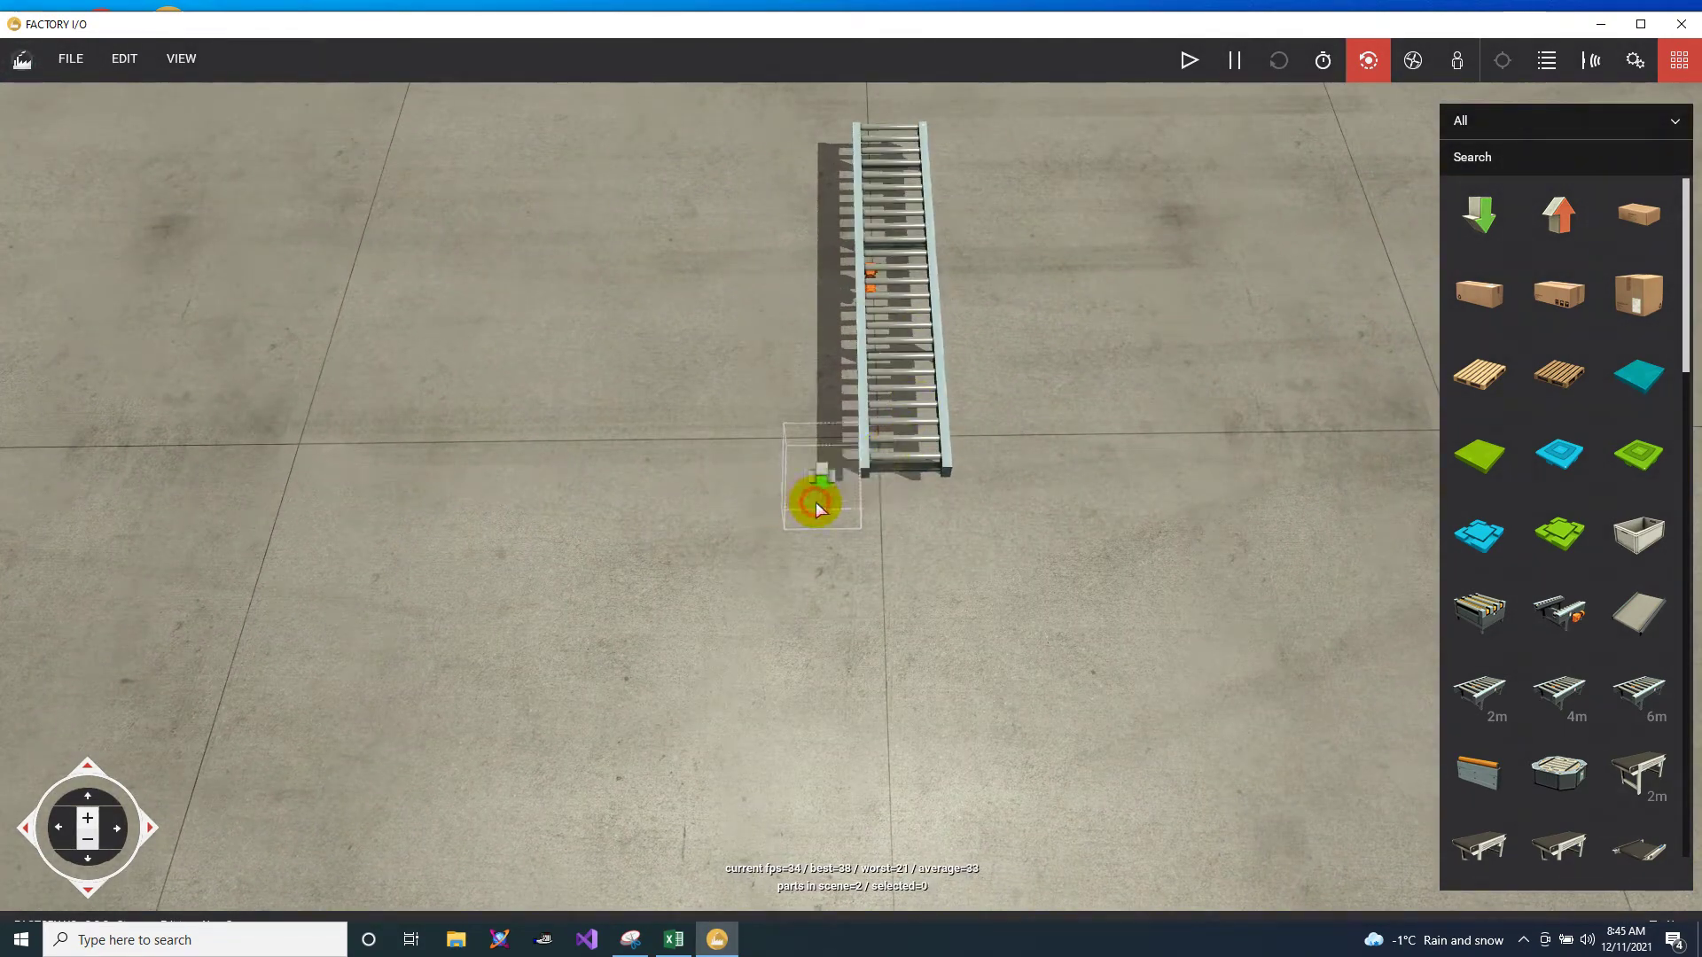
pyautogui.moveTo(810, 480); pyautogui.dragTo(901, 413)
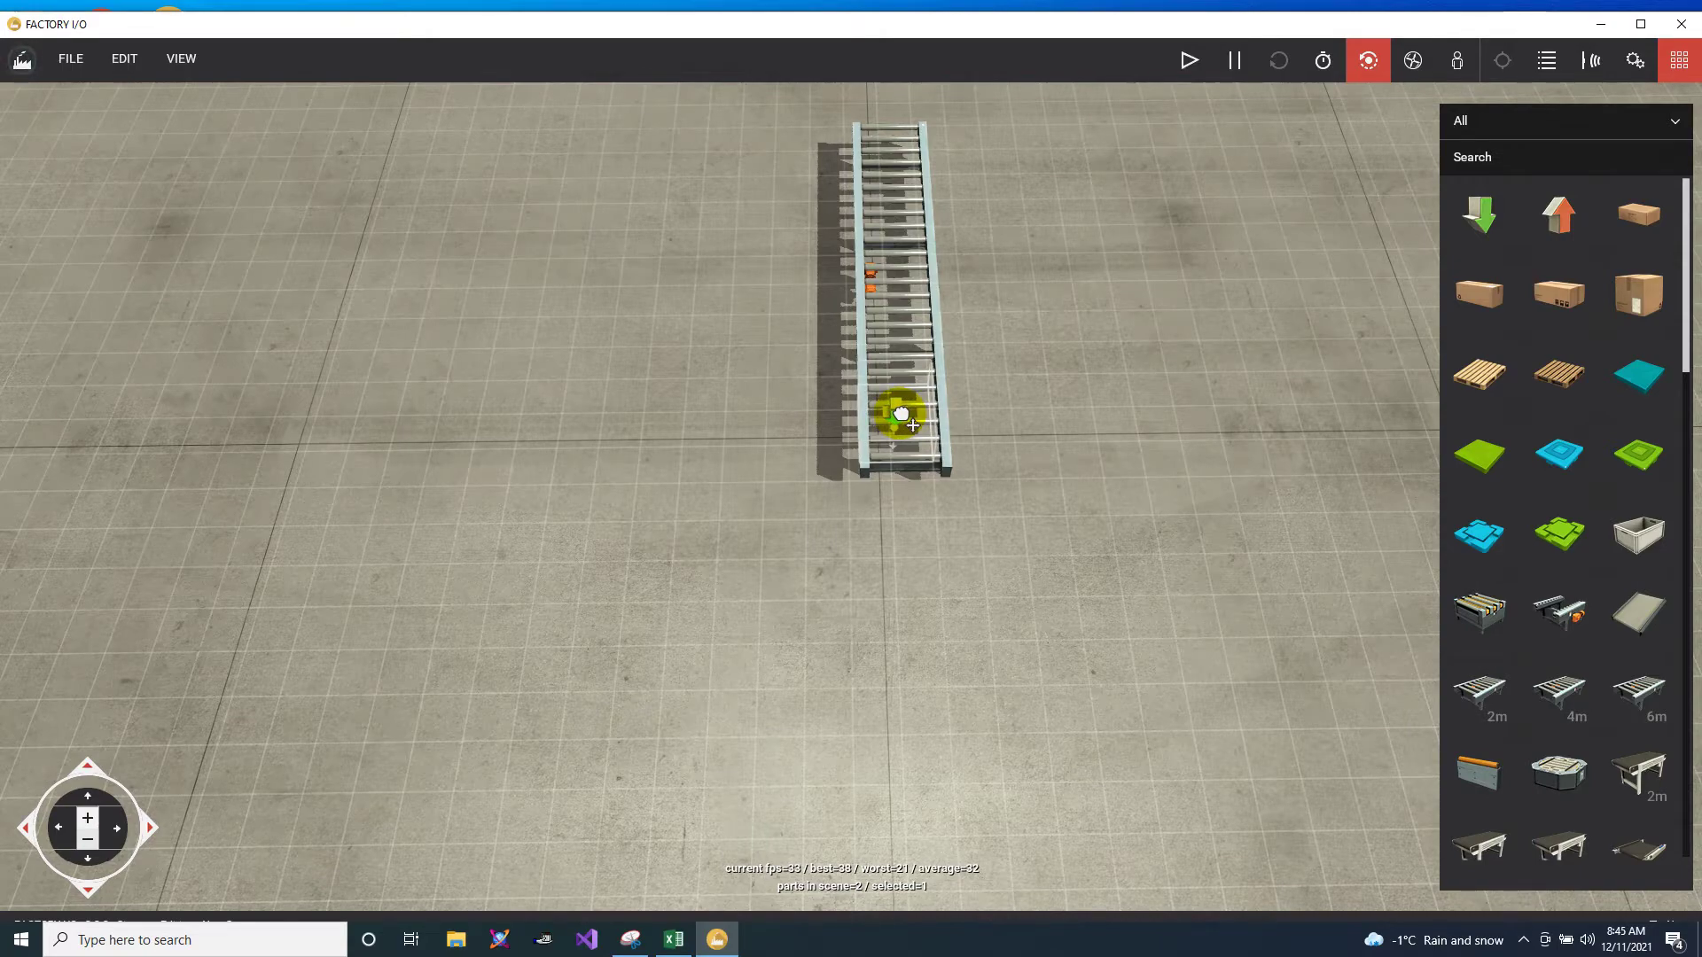
pyautogui.moveTo(901, 413); pyautogui.dragTo(903, 415)
pyautogui.moveTo(1007, 690); pyautogui.dragTo(780, 657, button='right')
pyautogui.moveTo(850, 509); pyautogui.dragTo(831, 509)
pyautogui.moveTo(833, 577); pyautogui.dragTo(878, 929, button='right')
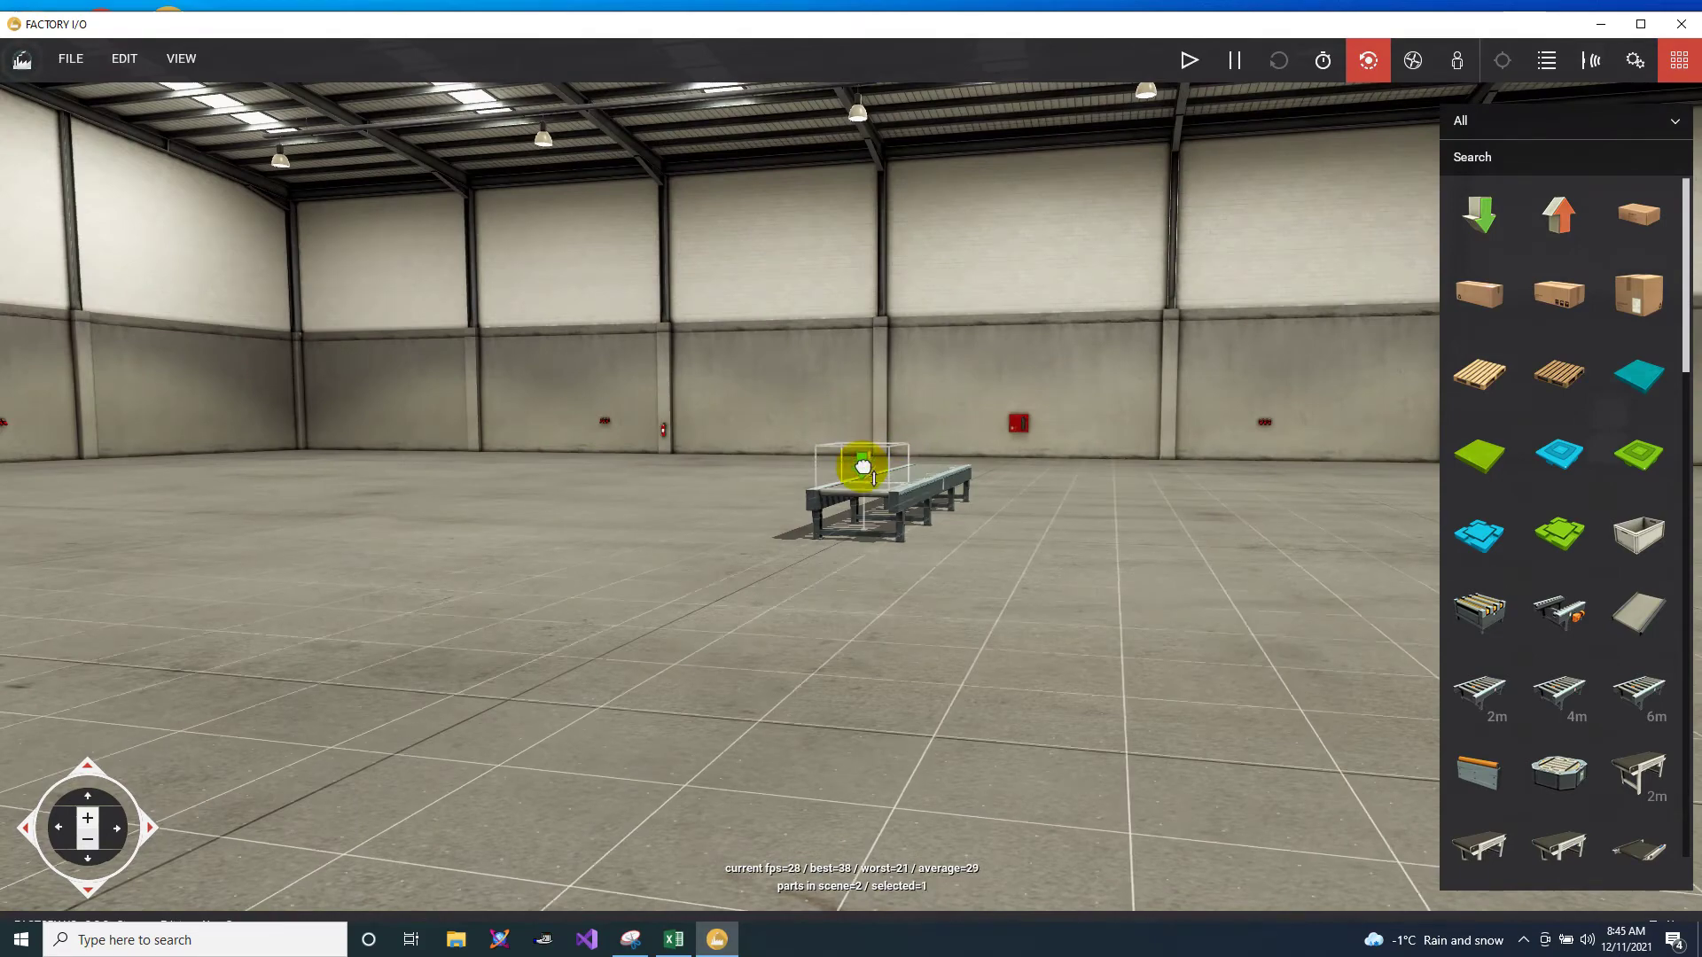
pyautogui.click(881, 543)
# Step: Run the simulation briefly from an angled view to confirm a pallet is emitted, then stop
pyautogui.moveTo(906, 614); pyautogui.dragTo(843, 618, button='right')
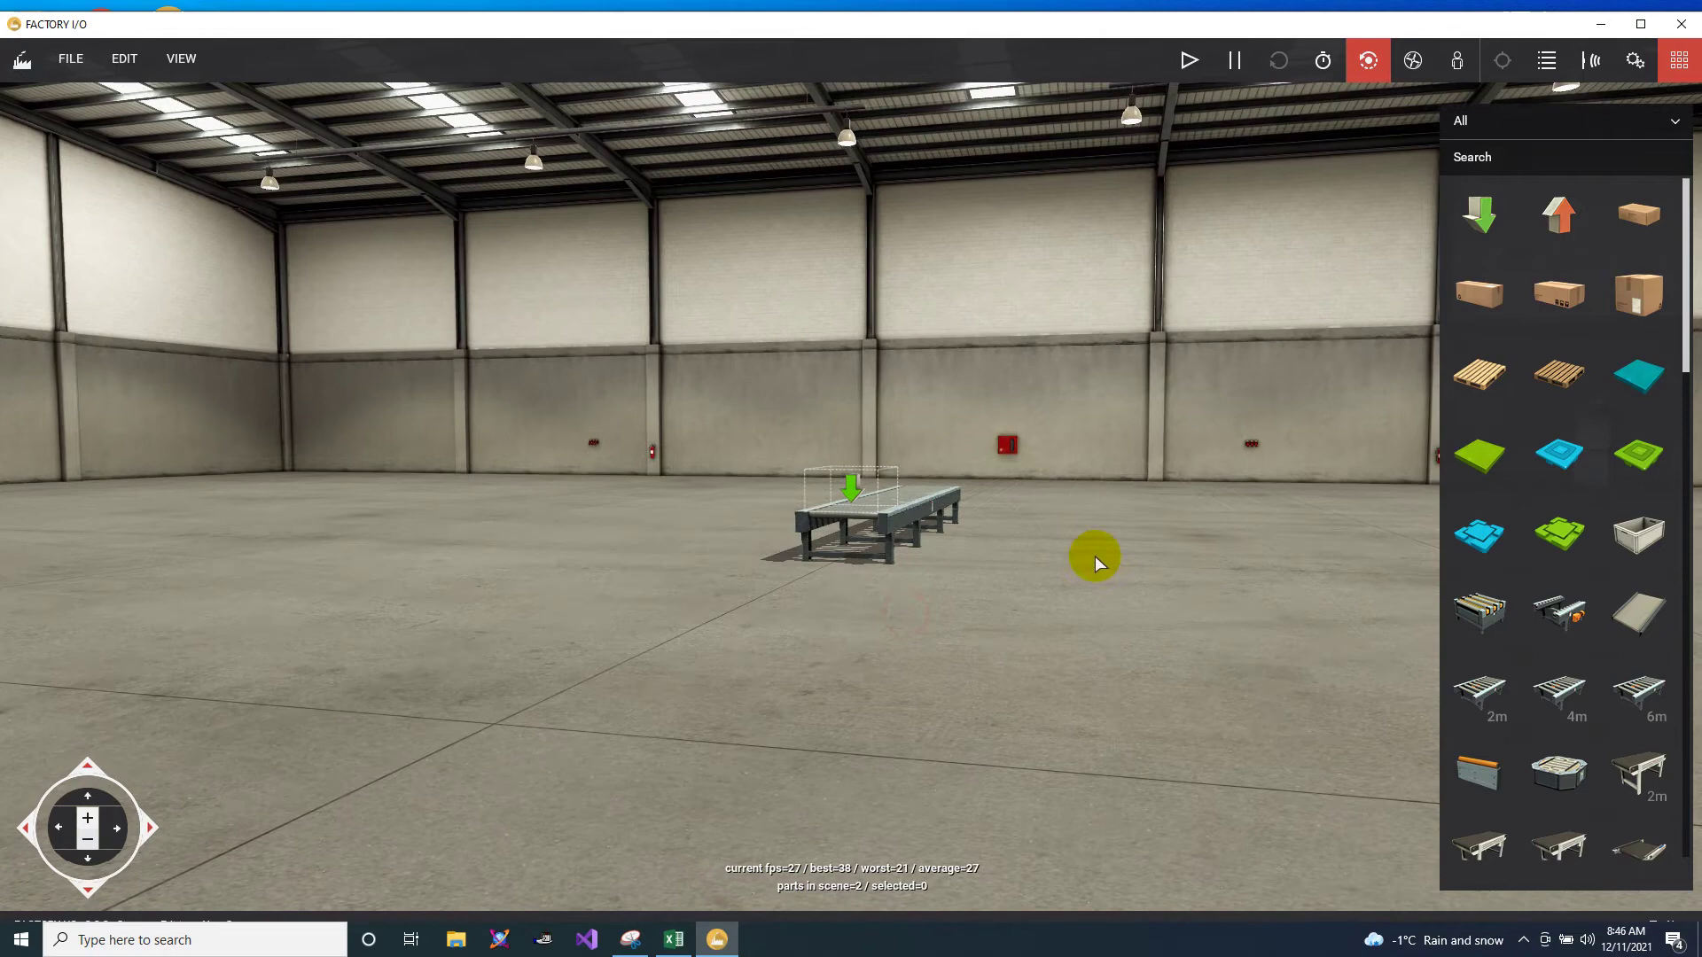
pyautogui.moveTo(1094, 556); pyautogui.dragTo(1000, 327, button='right')
pyautogui.click(1190, 61)
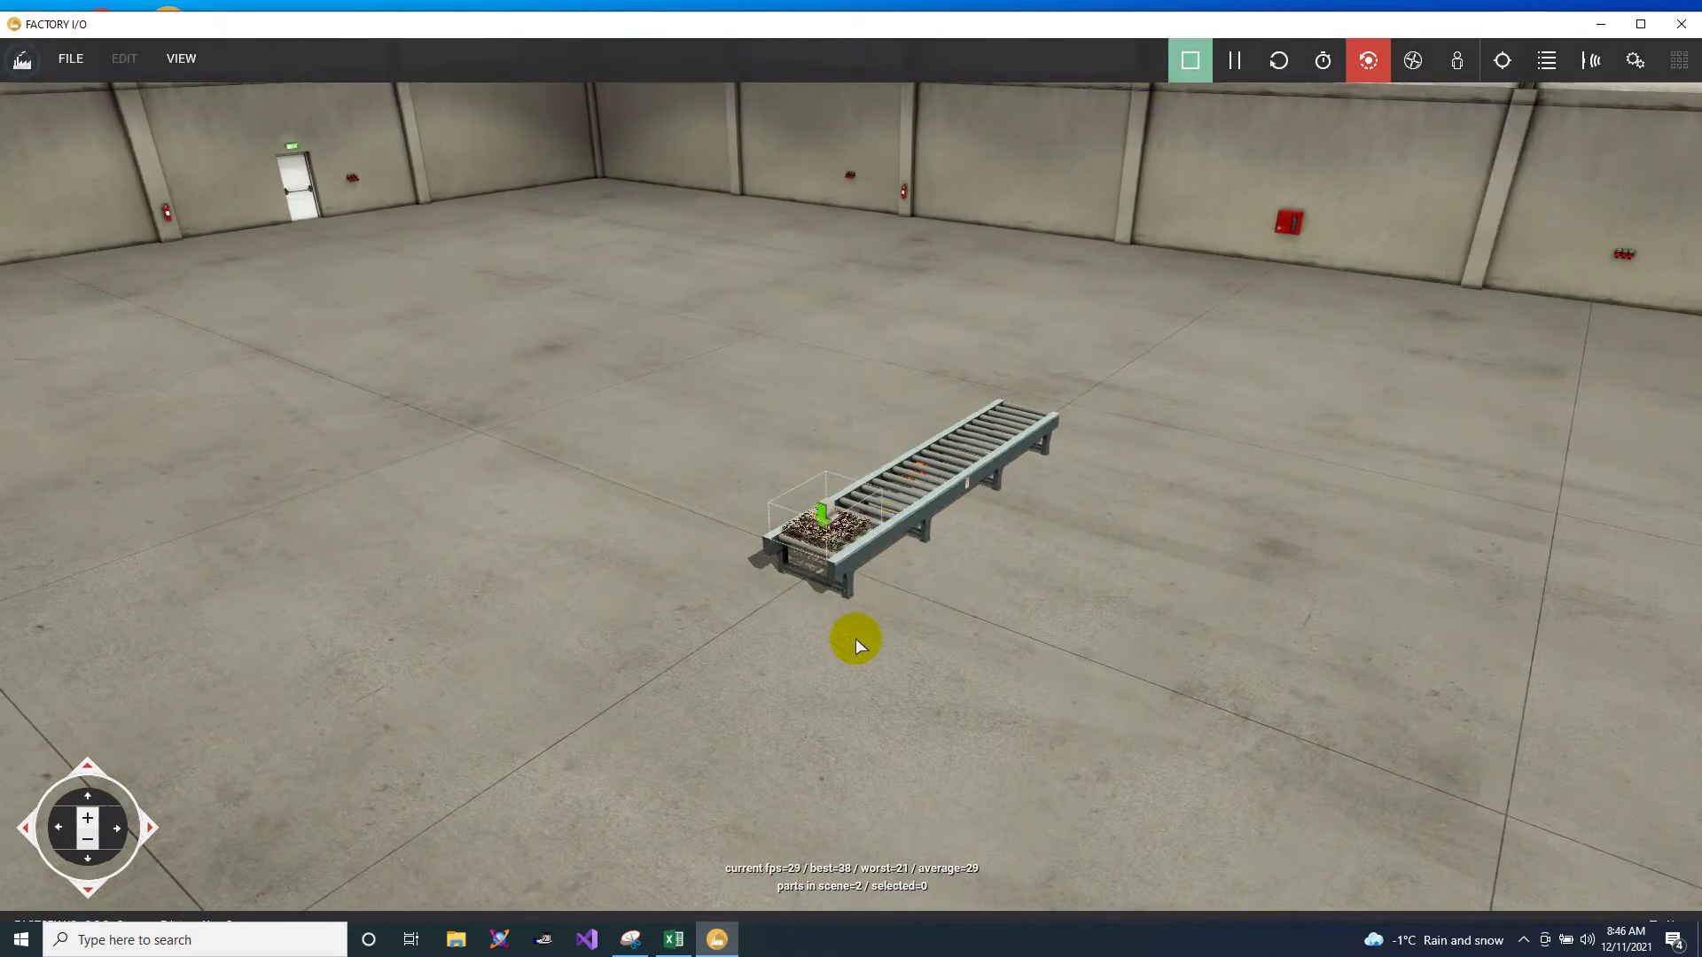
pyautogui.click(1189, 64)
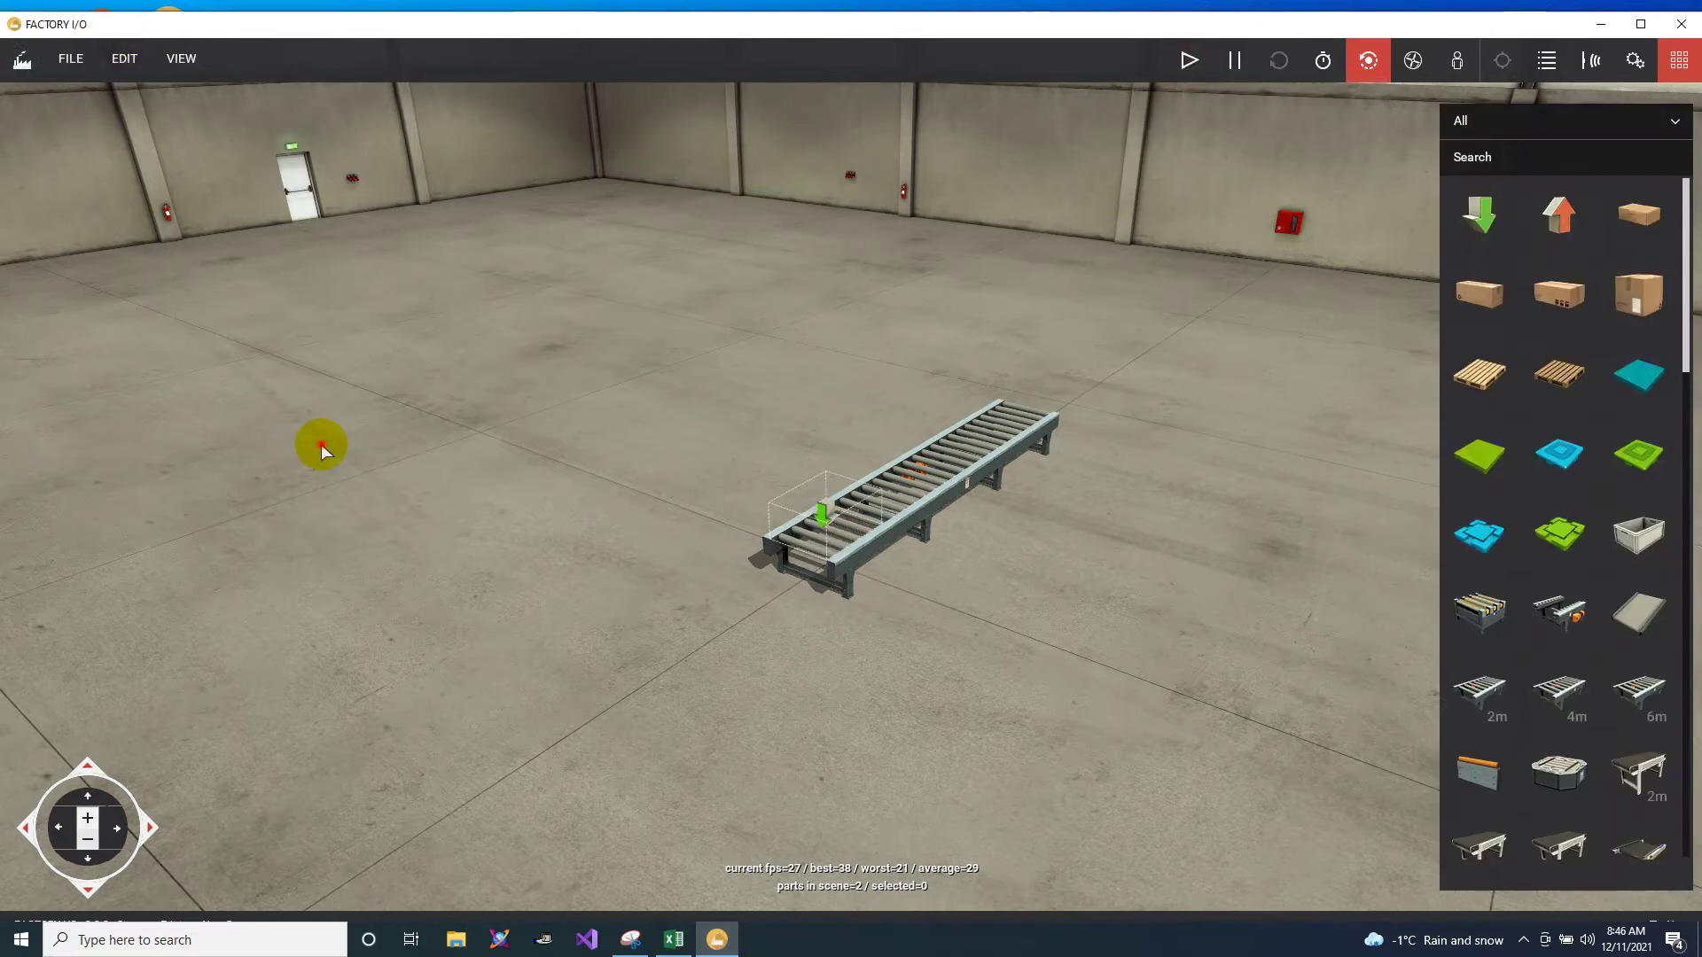
# Step: Maximize the workbook and draw a Form Controls Scroll Bar beside the START/STOP buttons
pyautogui.click(675, 941)
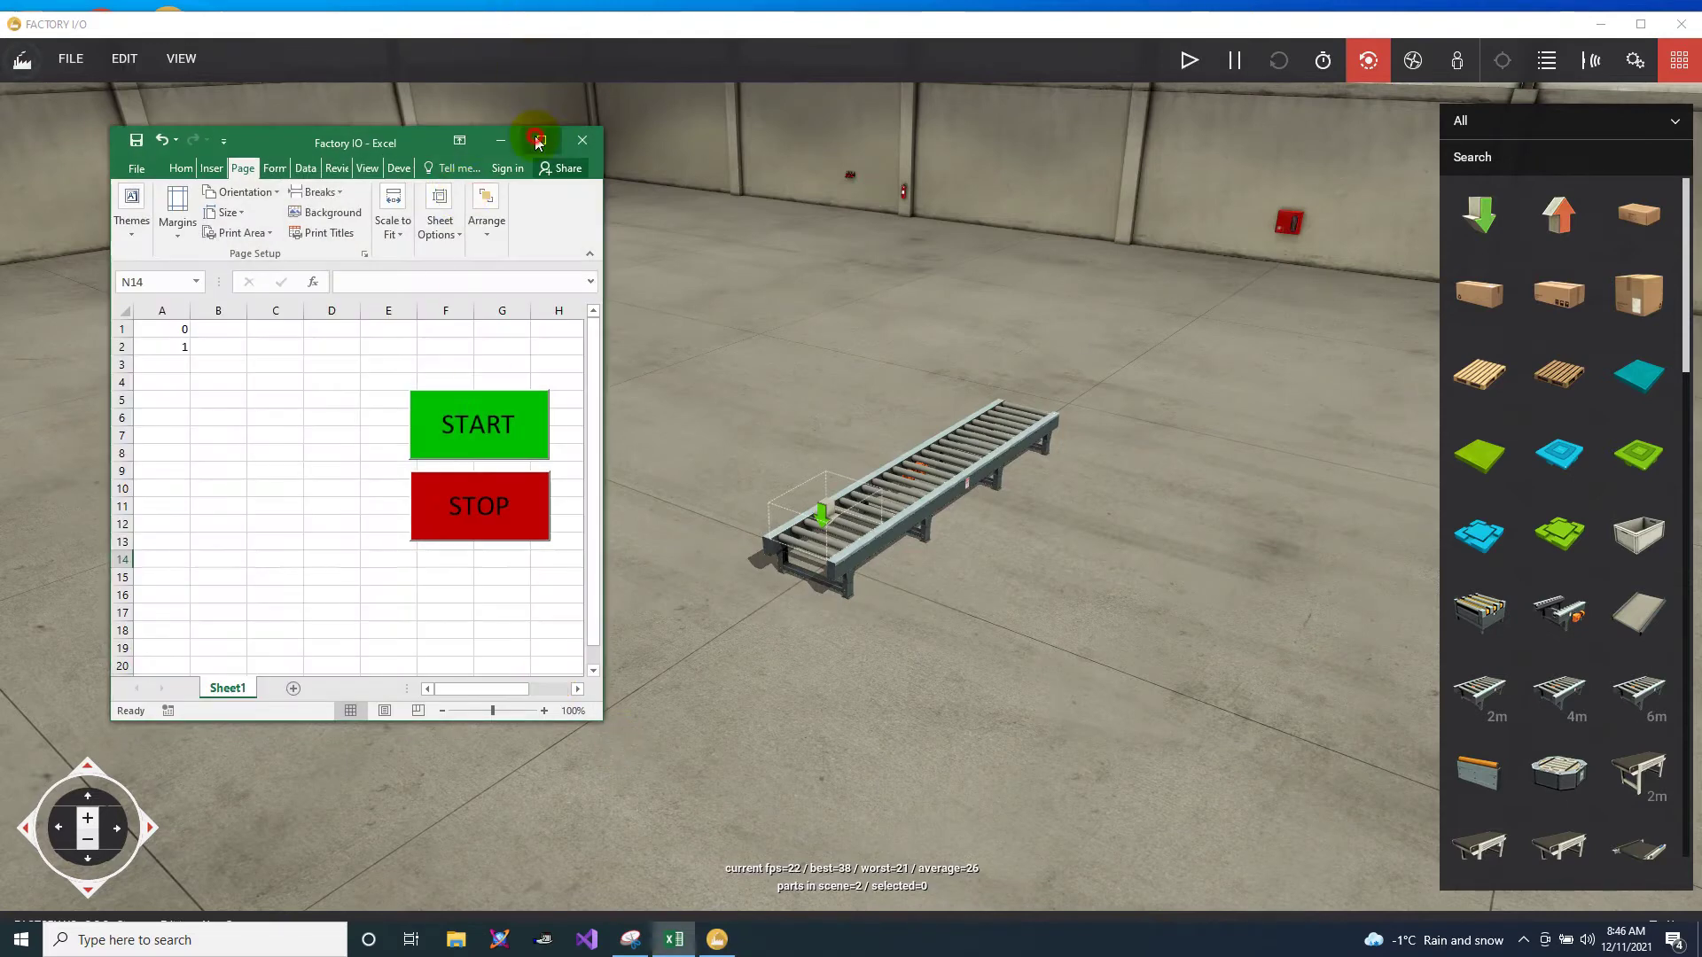
pyautogui.click(539, 141)
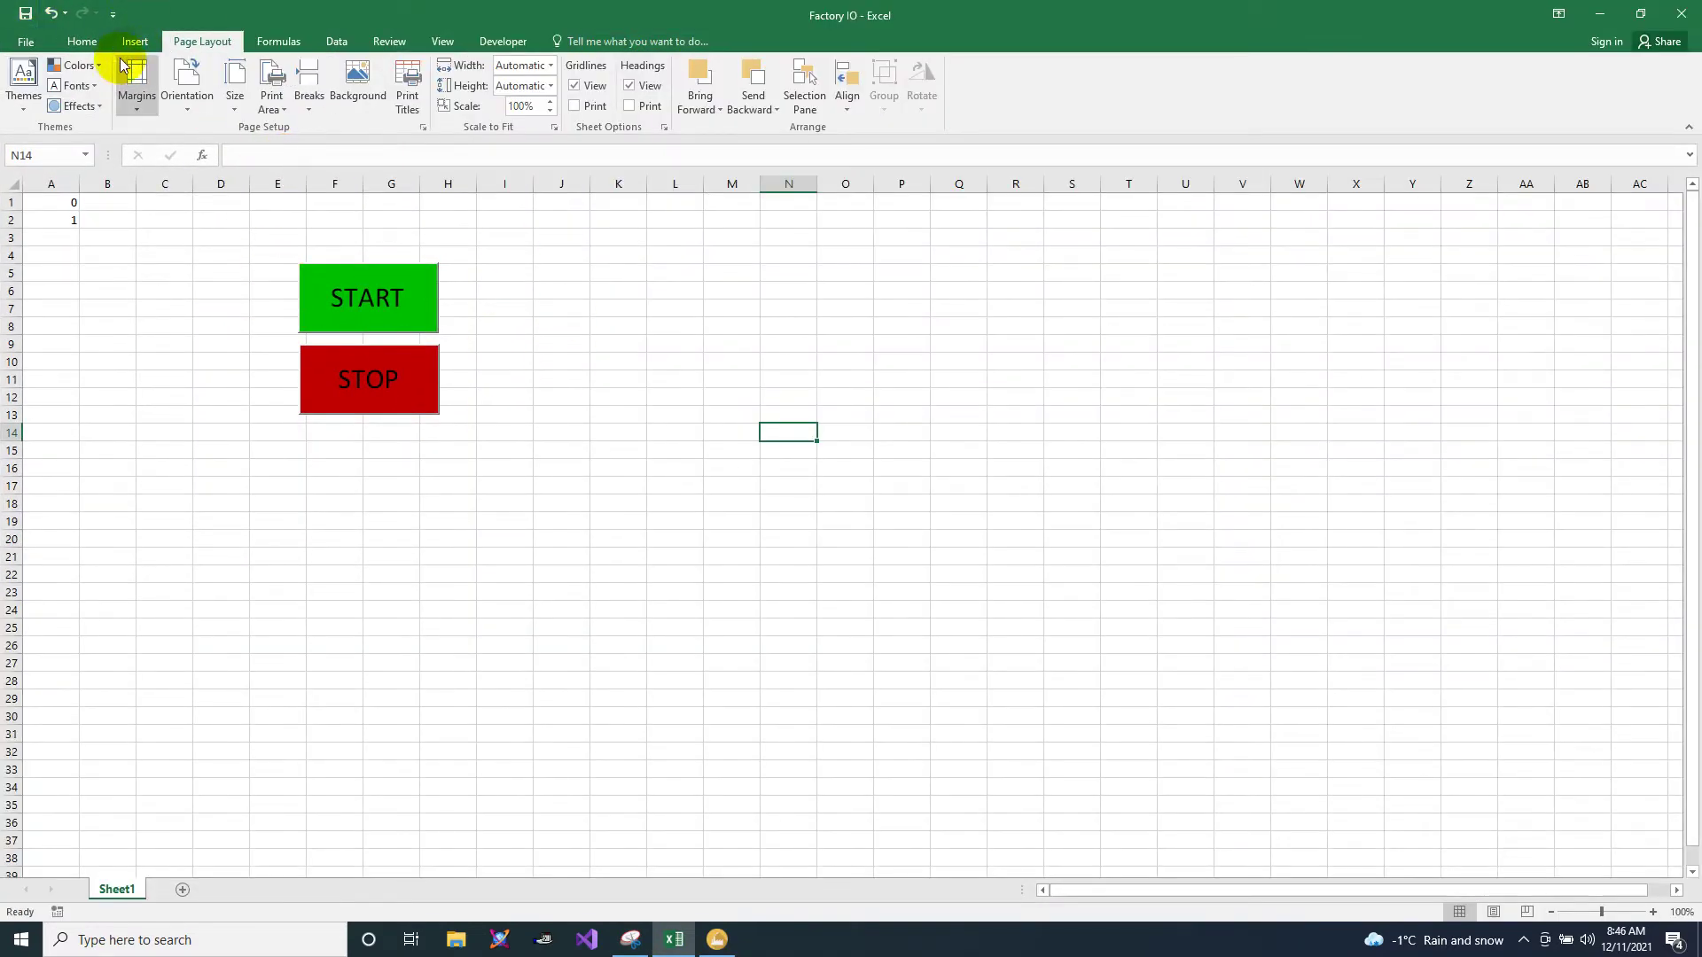
pyautogui.click(134, 42)
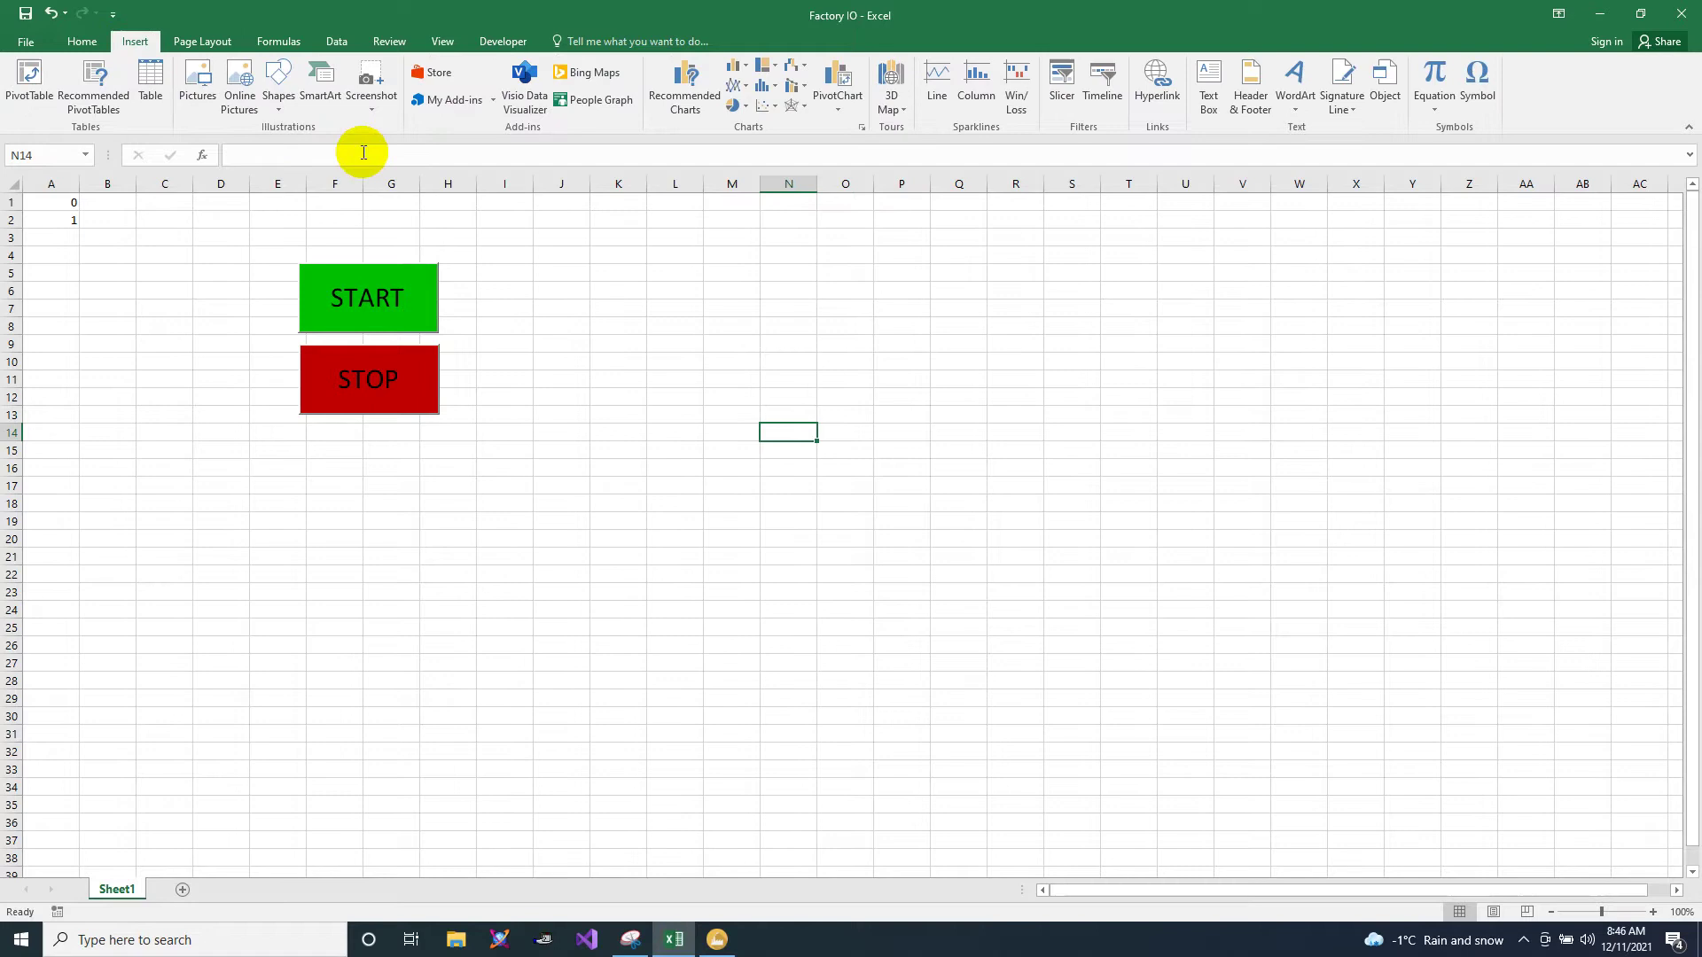
pyautogui.click(503, 42)
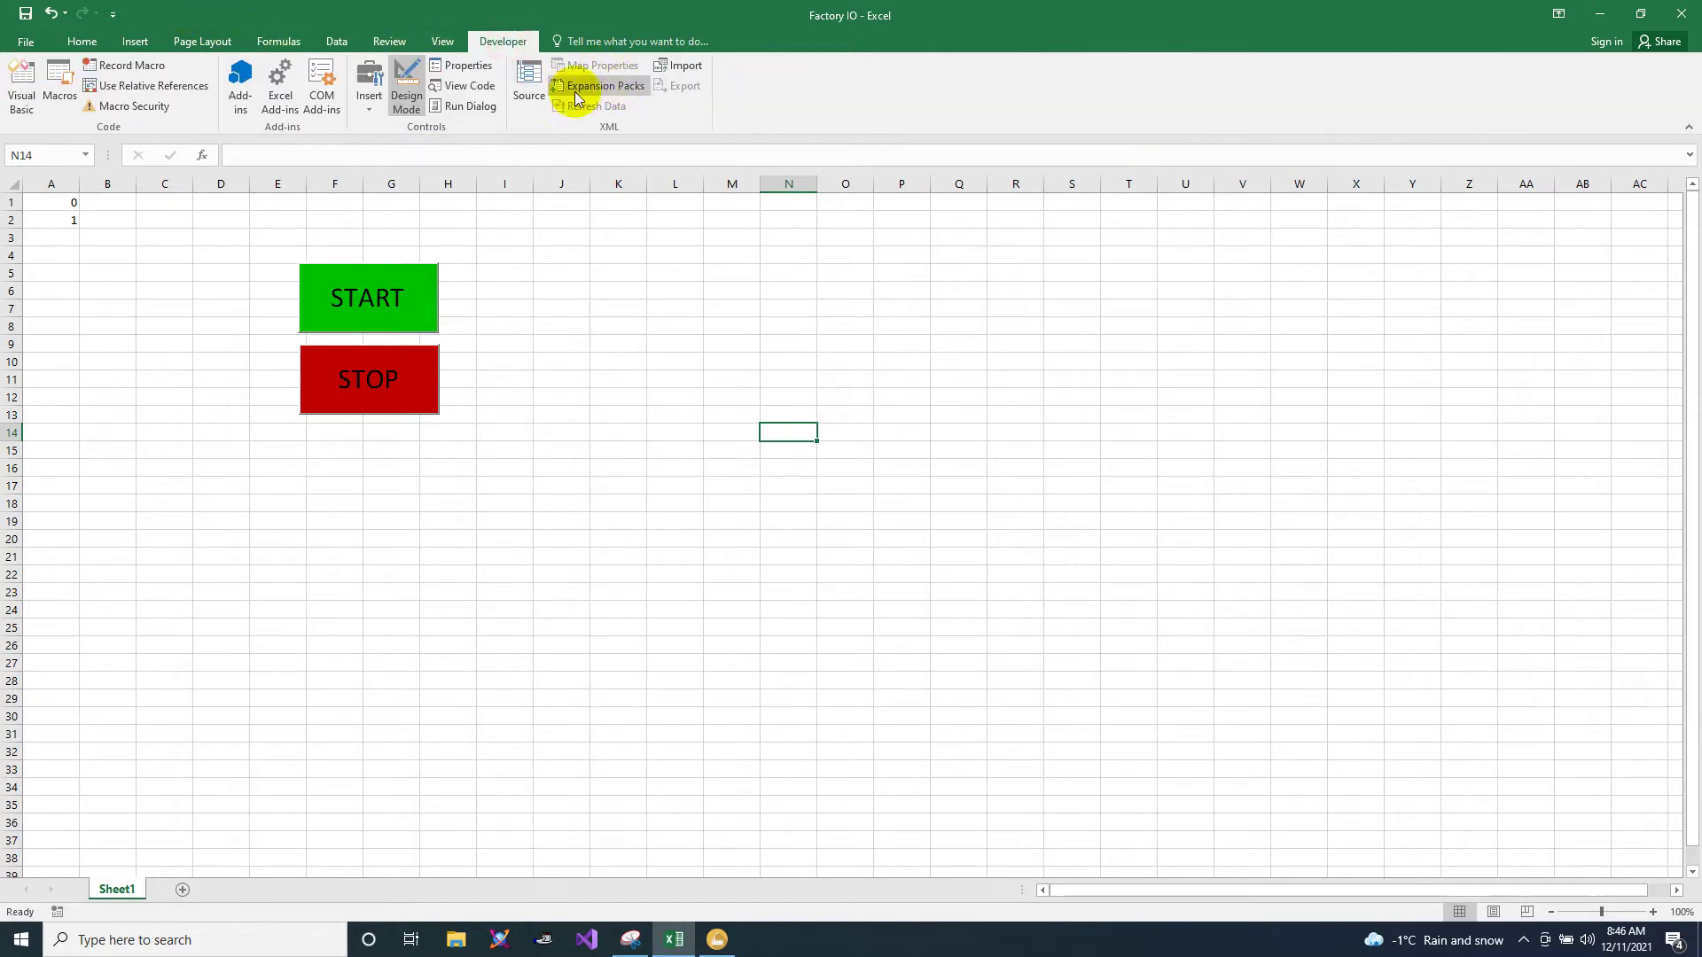
pyautogui.click(371, 110)
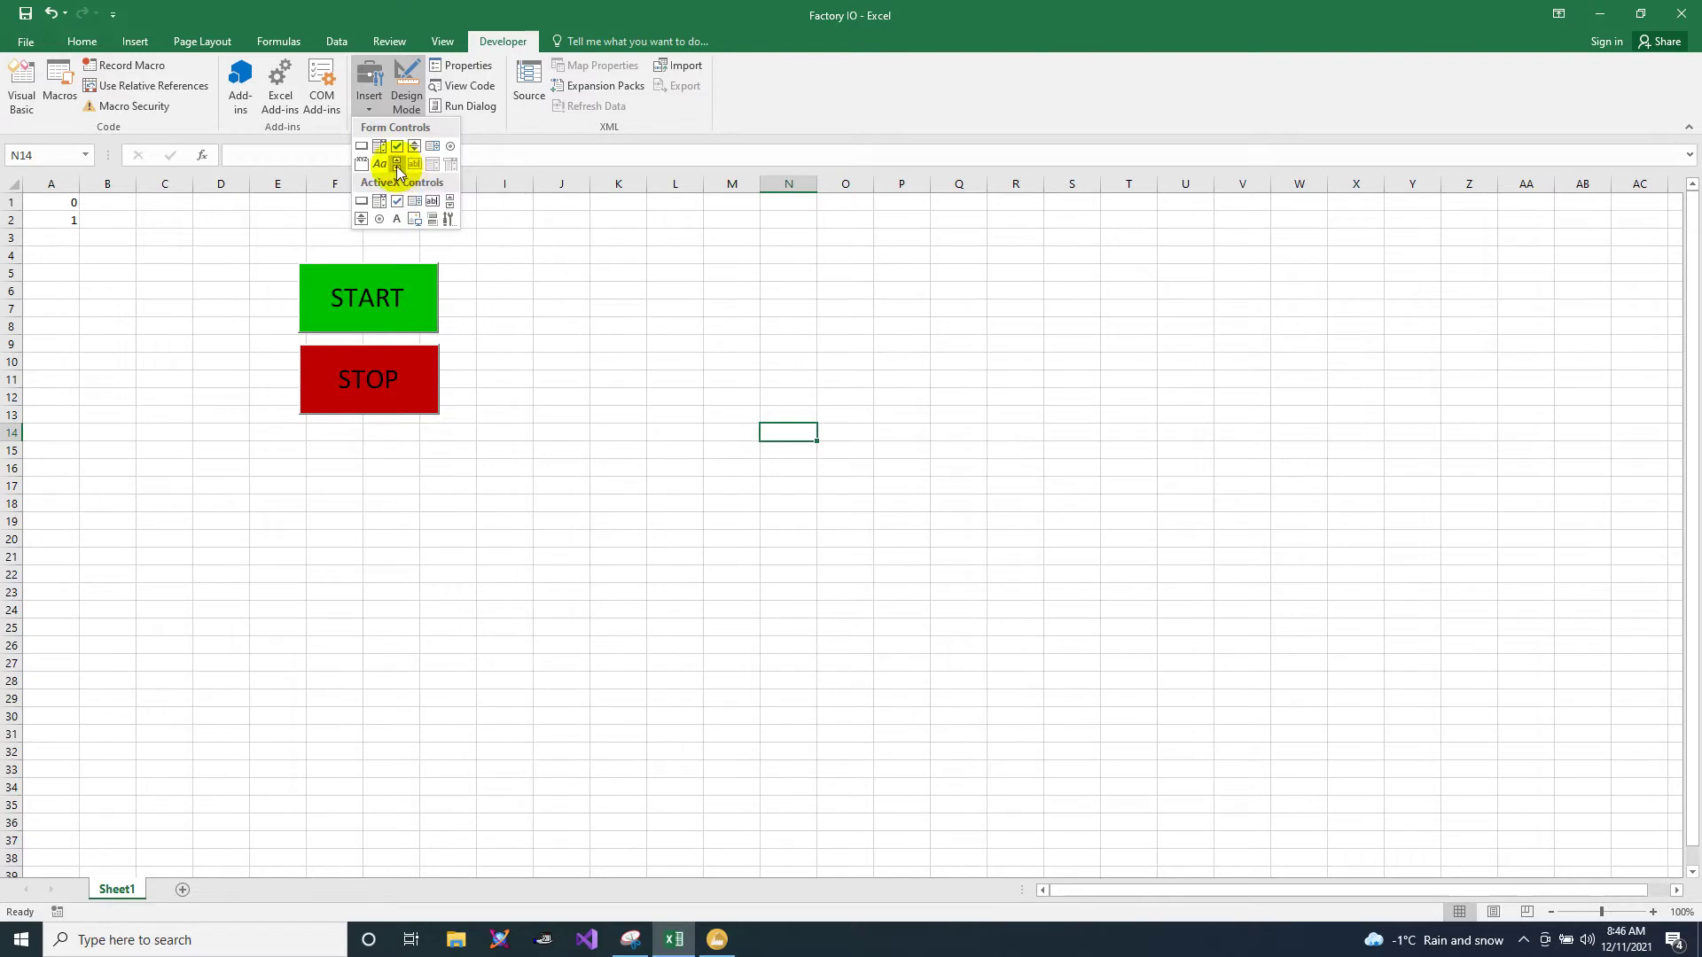
pyautogui.click(396, 166)
pyautogui.moveTo(505, 264); pyautogui.dragTo(608, 426)
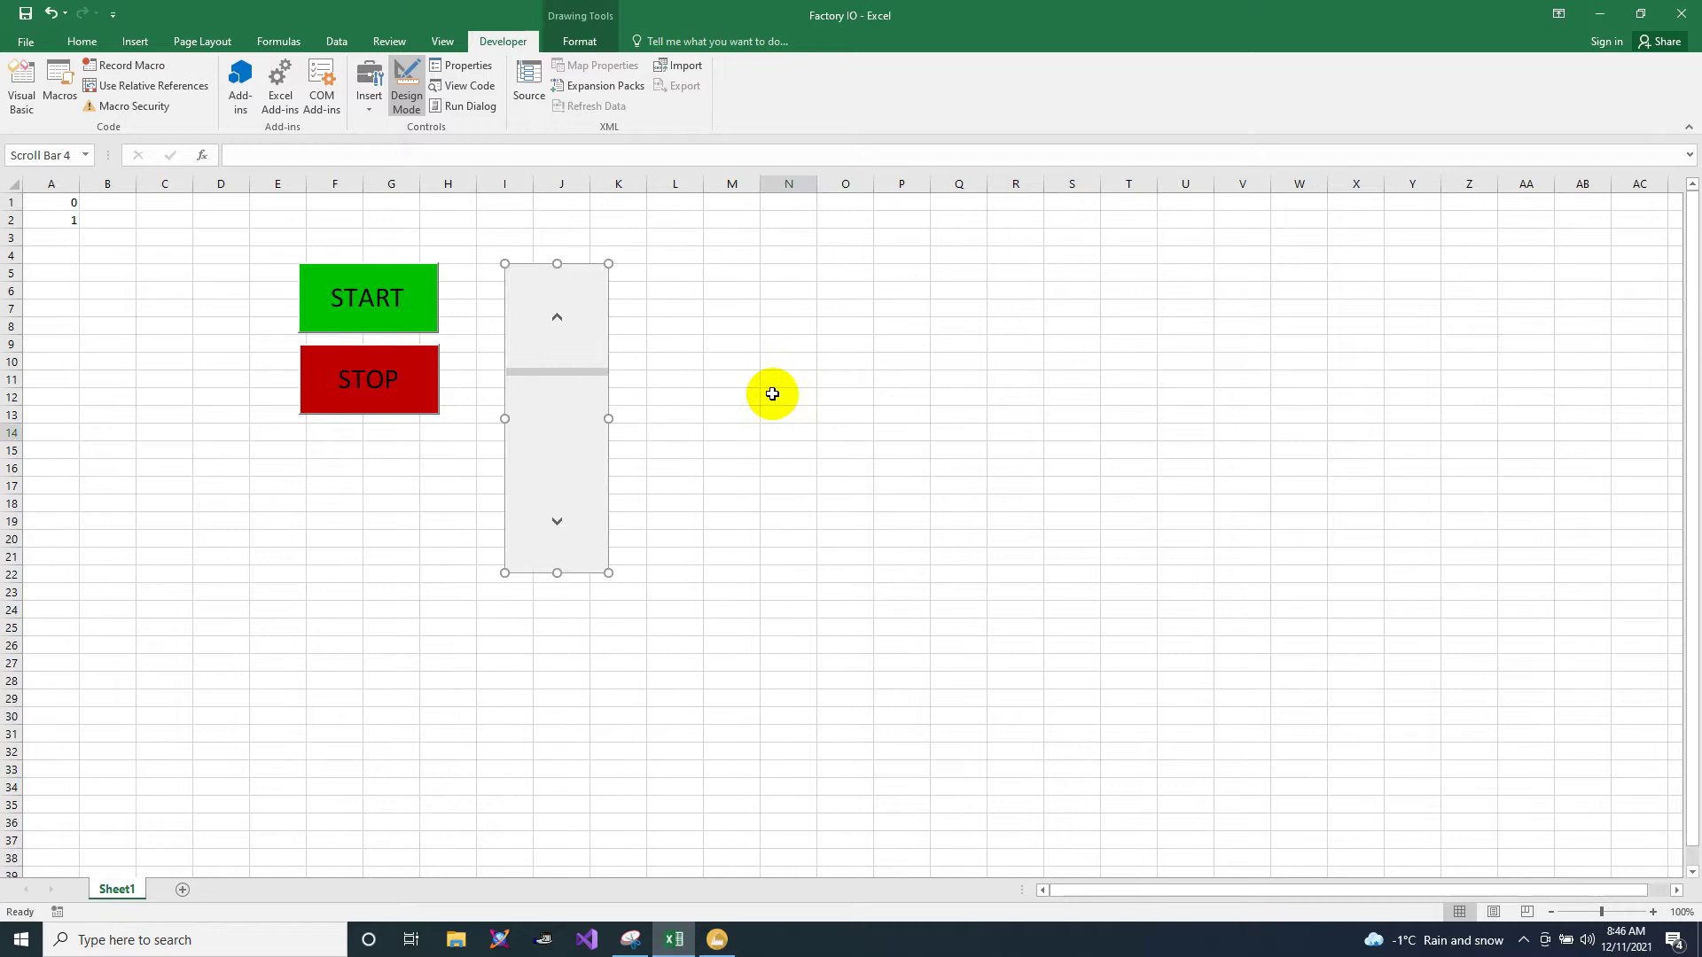
# Step: Move the scroll bar lower on Sheet1
pyautogui.click(716, 463)
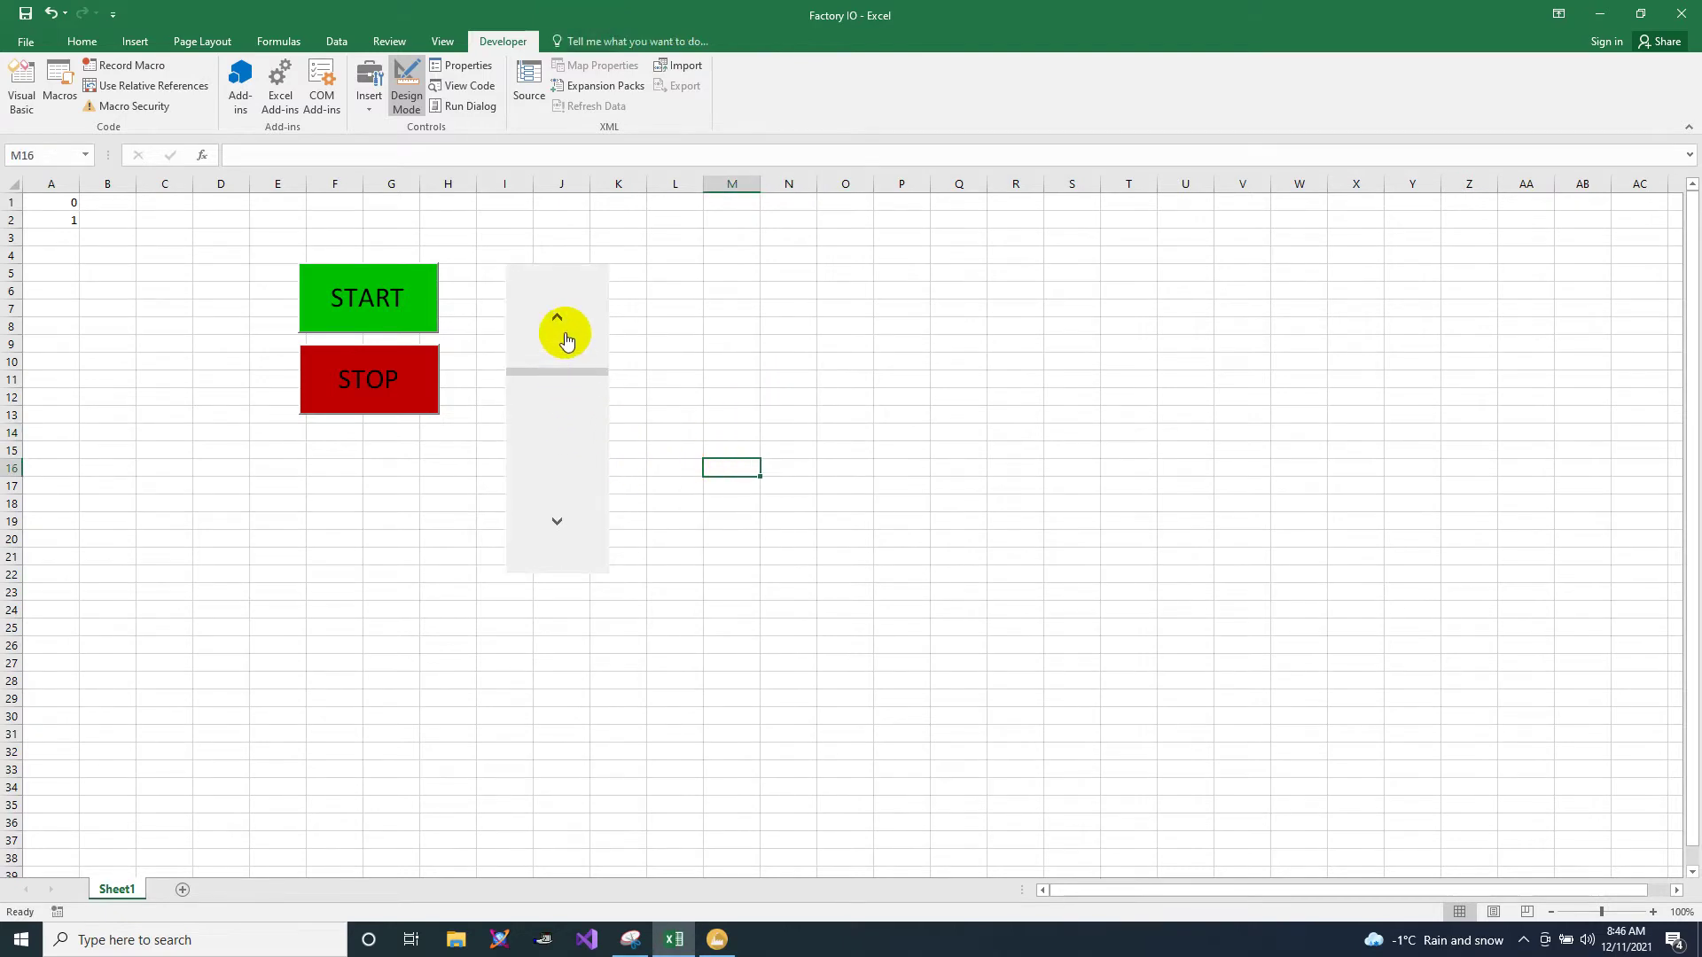
pyautogui.click(558, 305)
pyautogui.moveTo(570, 356)
pyautogui.mouseDown()
pyautogui.moveTo(548, 357)
pyautogui.moveTo(570, 356)
pyautogui.mouseUp()
pyautogui.click(801, 498)
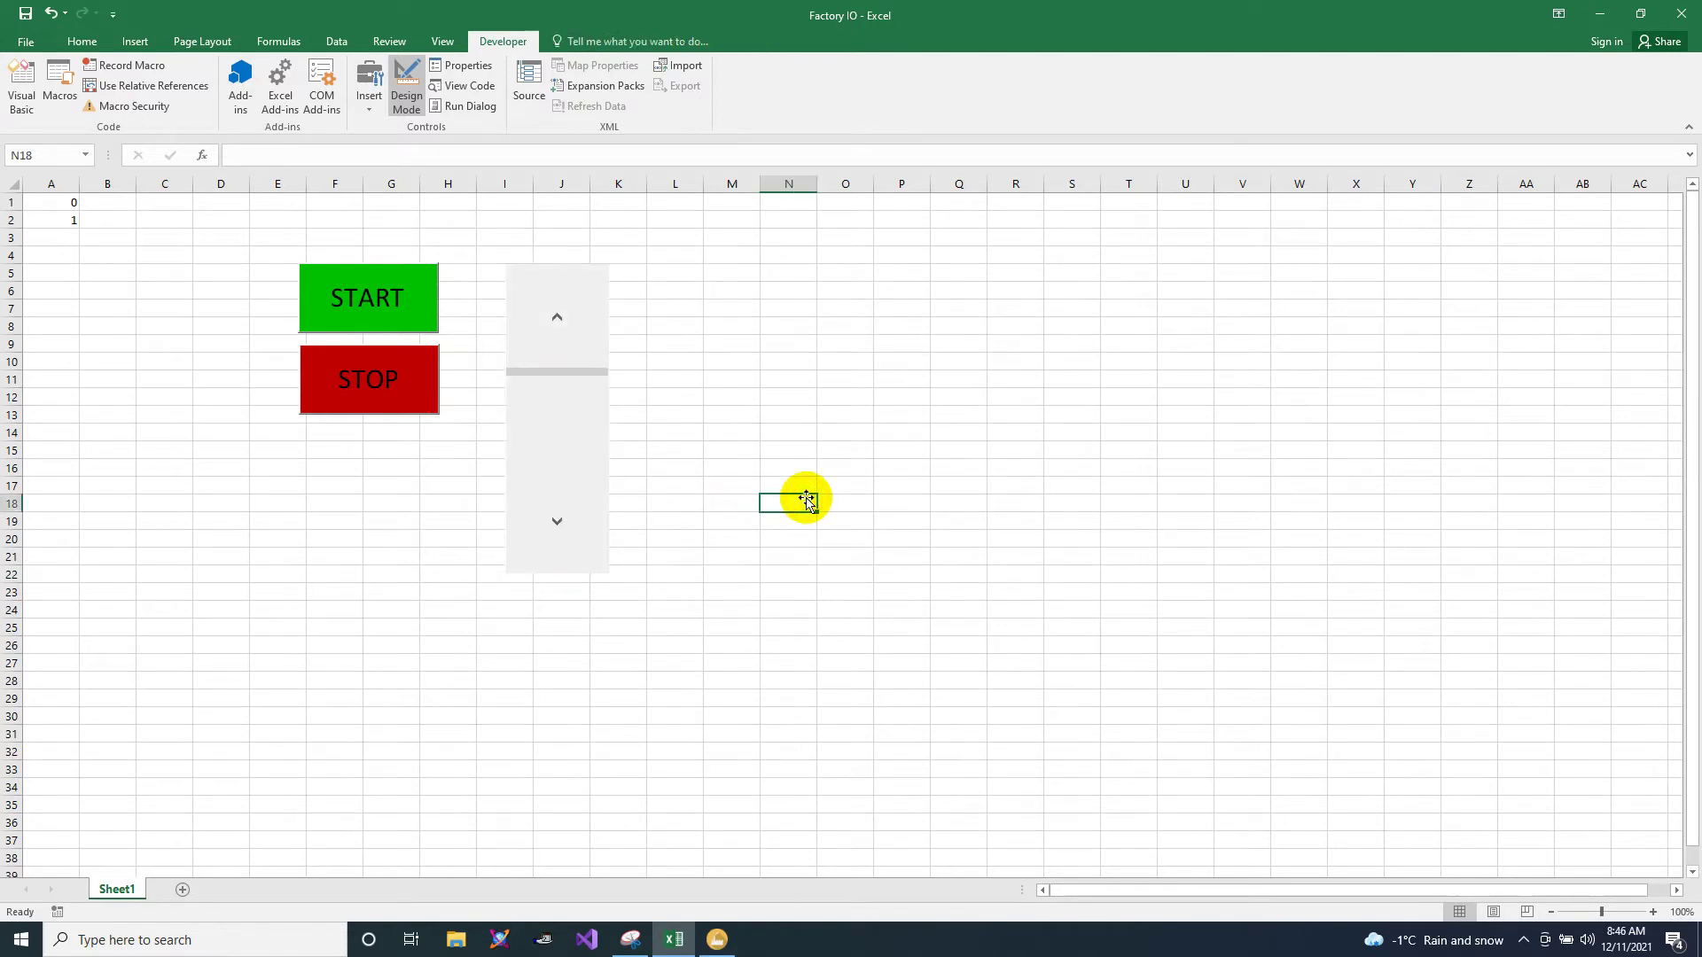
pyautogui.click(567, 412)
pyautogui.rightClick(574, 456)
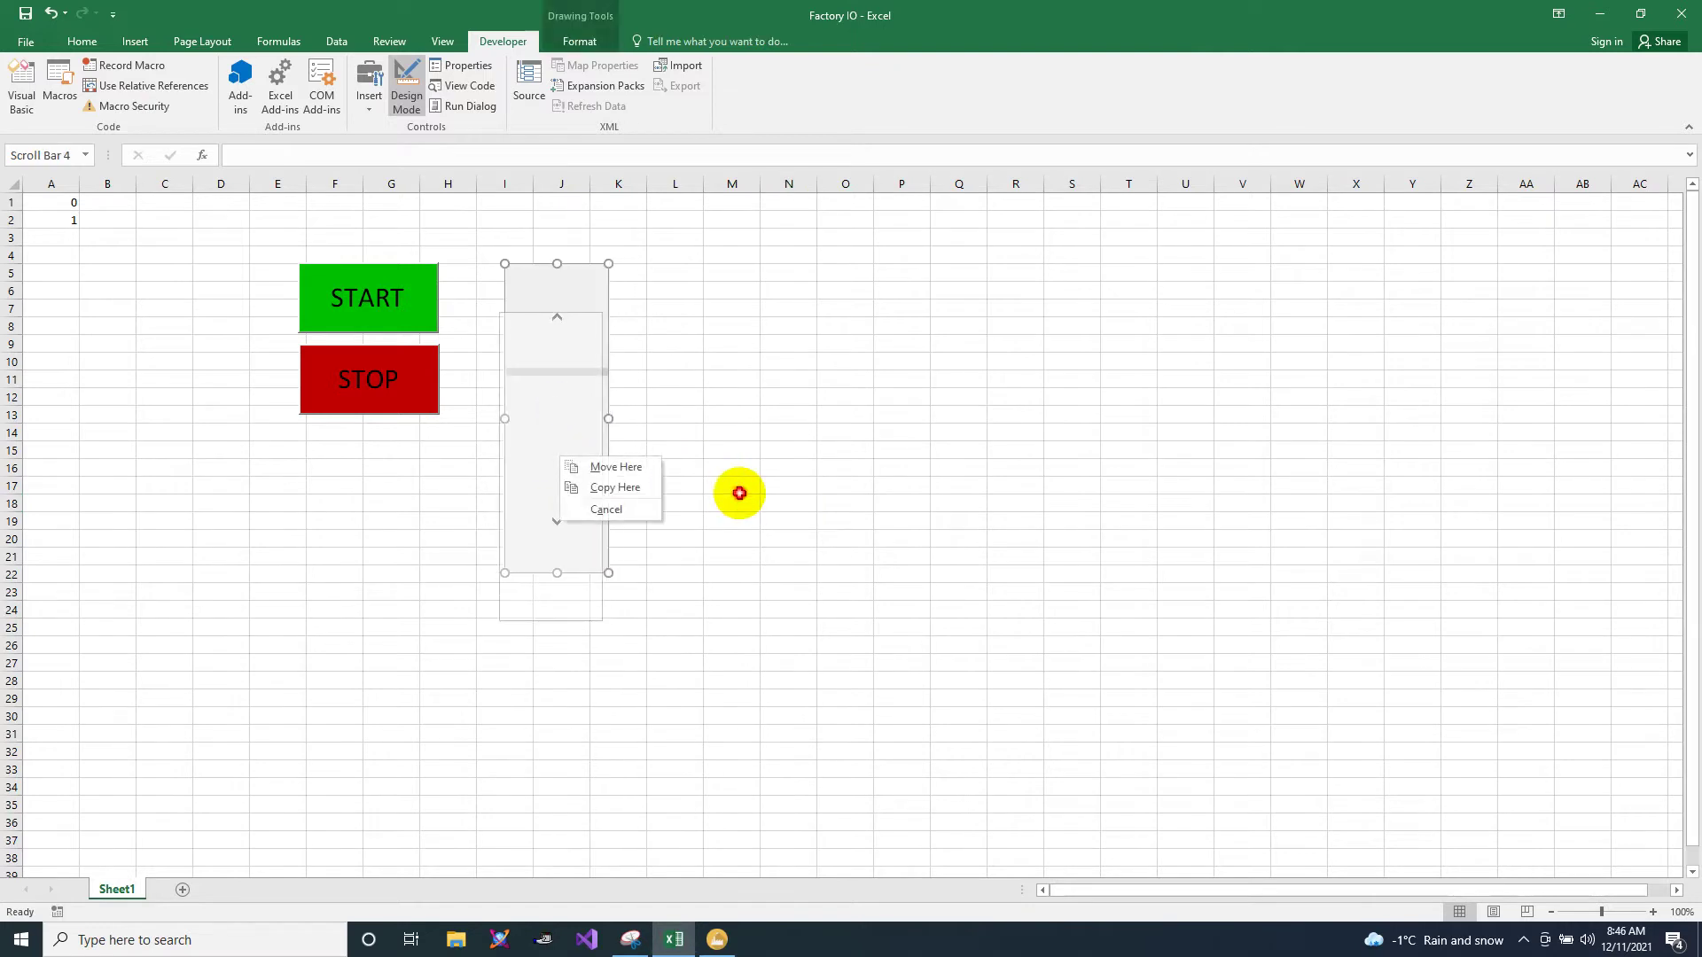
pyautogui.click(761, 483)
pyautogui.rightClick(545, 431)
pyautogui.moveTo(540, 507); pyautogui.dragTo(543, 555)
pyautogui.click(715, 522)
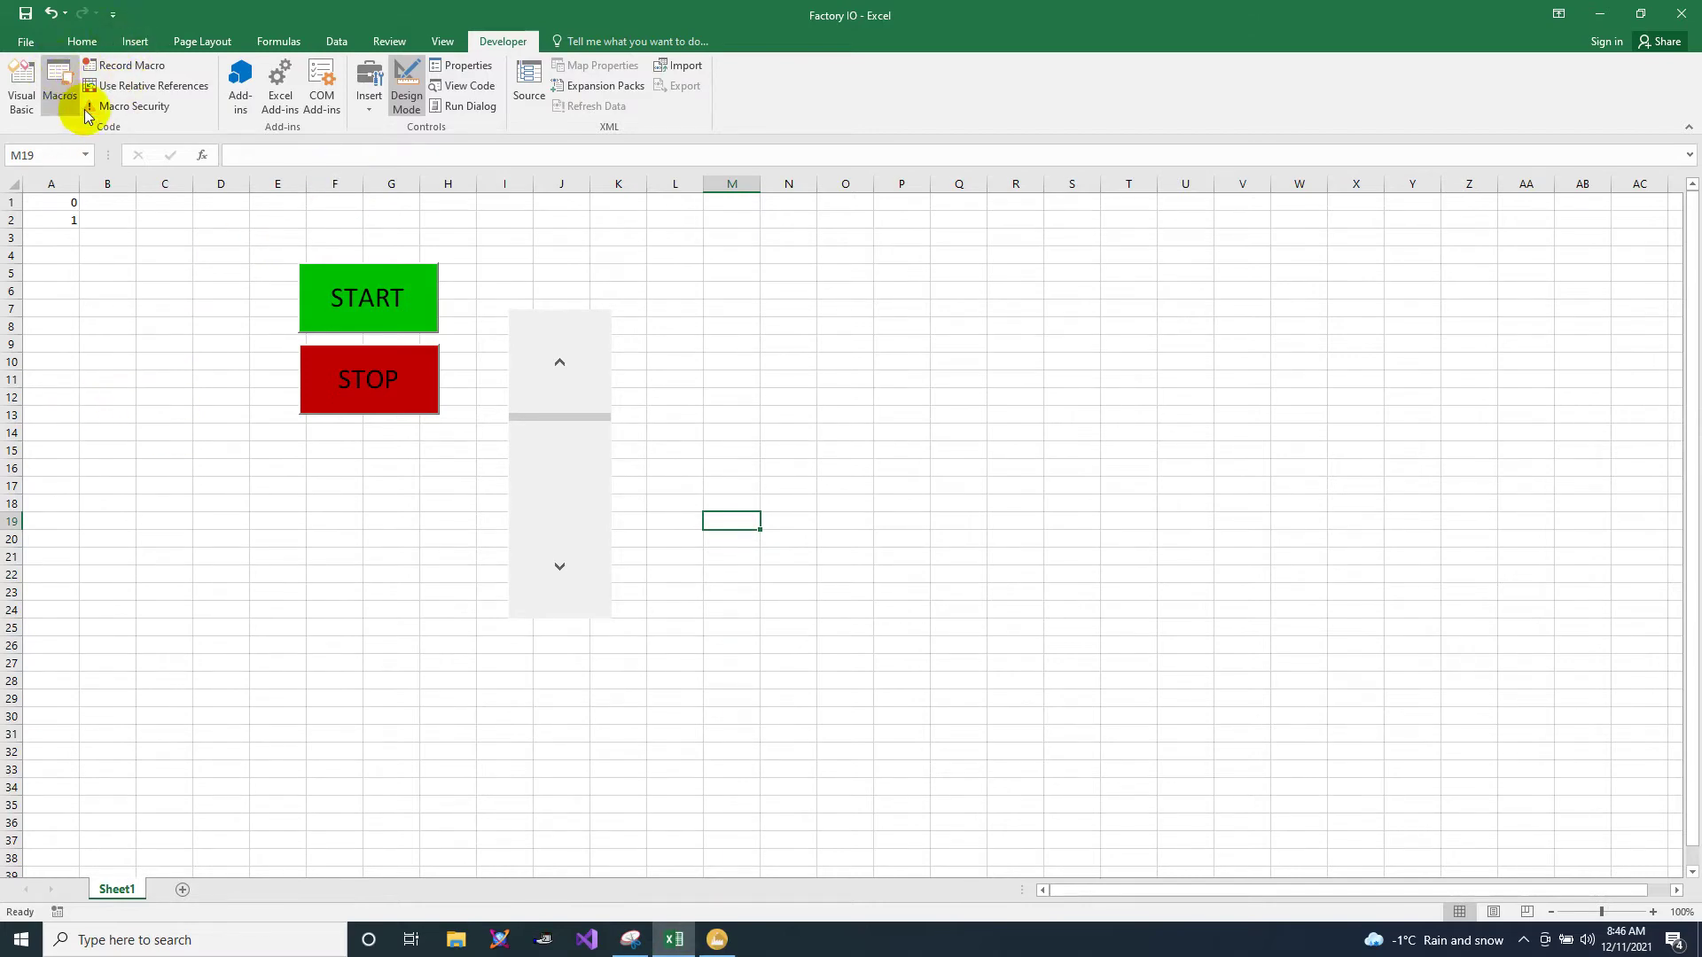
# Step: Draw a text box right of the scroll bar and shrink it to fit
pyautogui.click(135, 42)
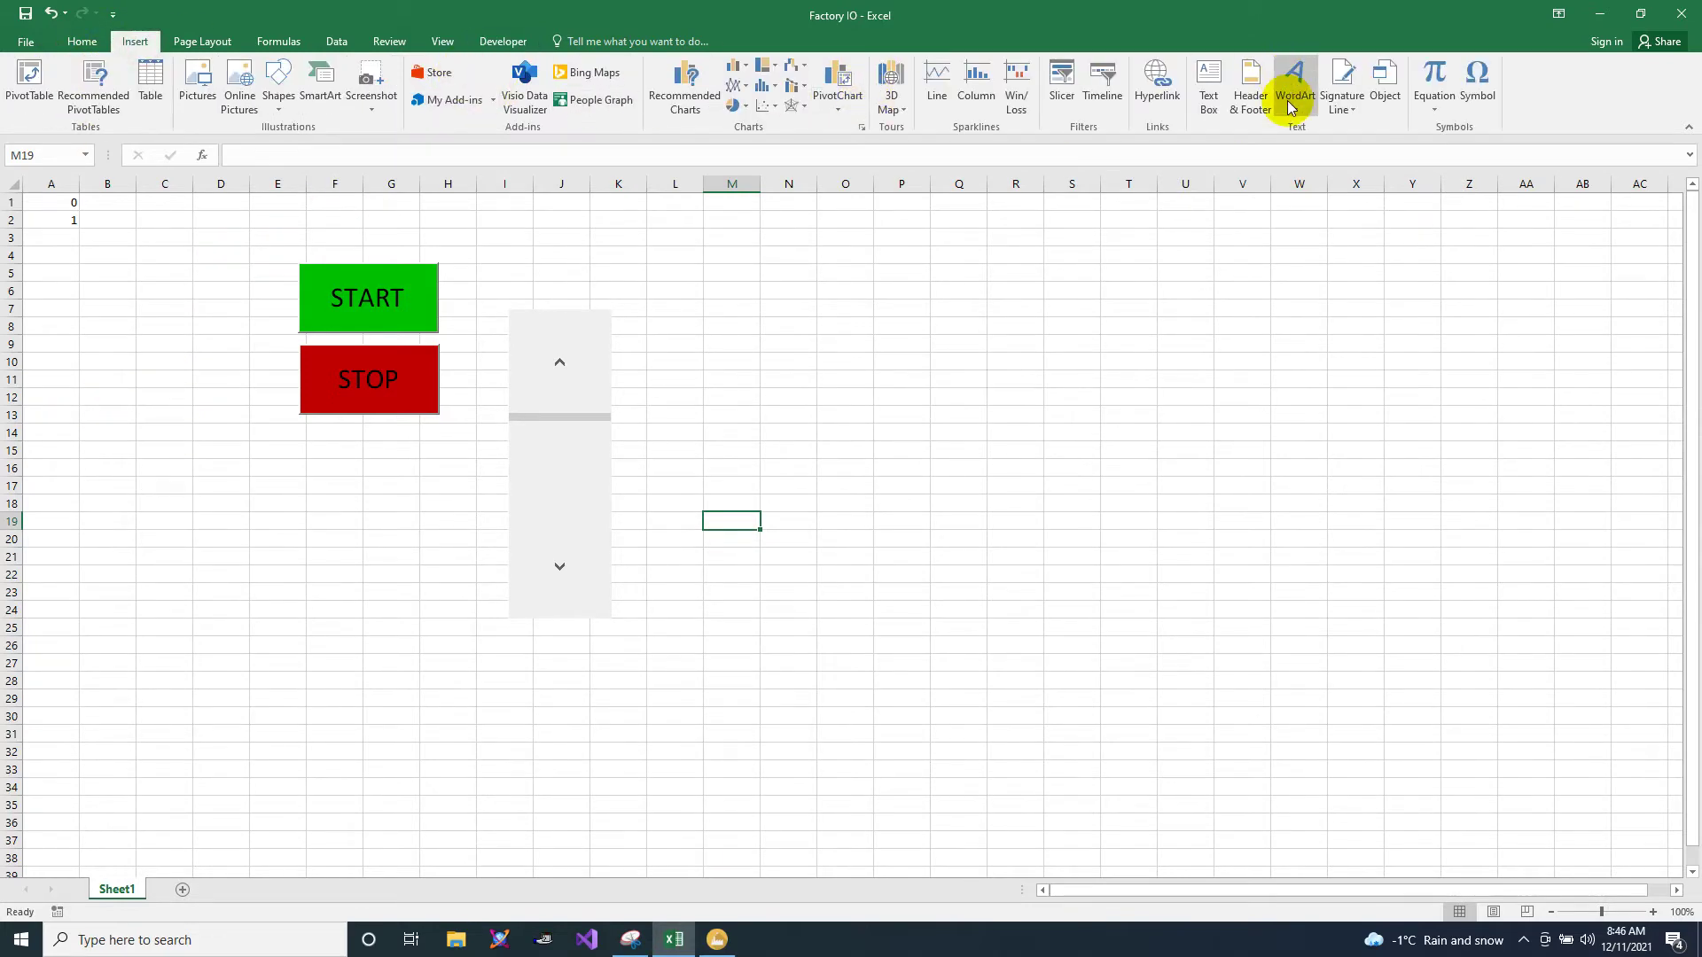
pyautogui.click(1207, 107)
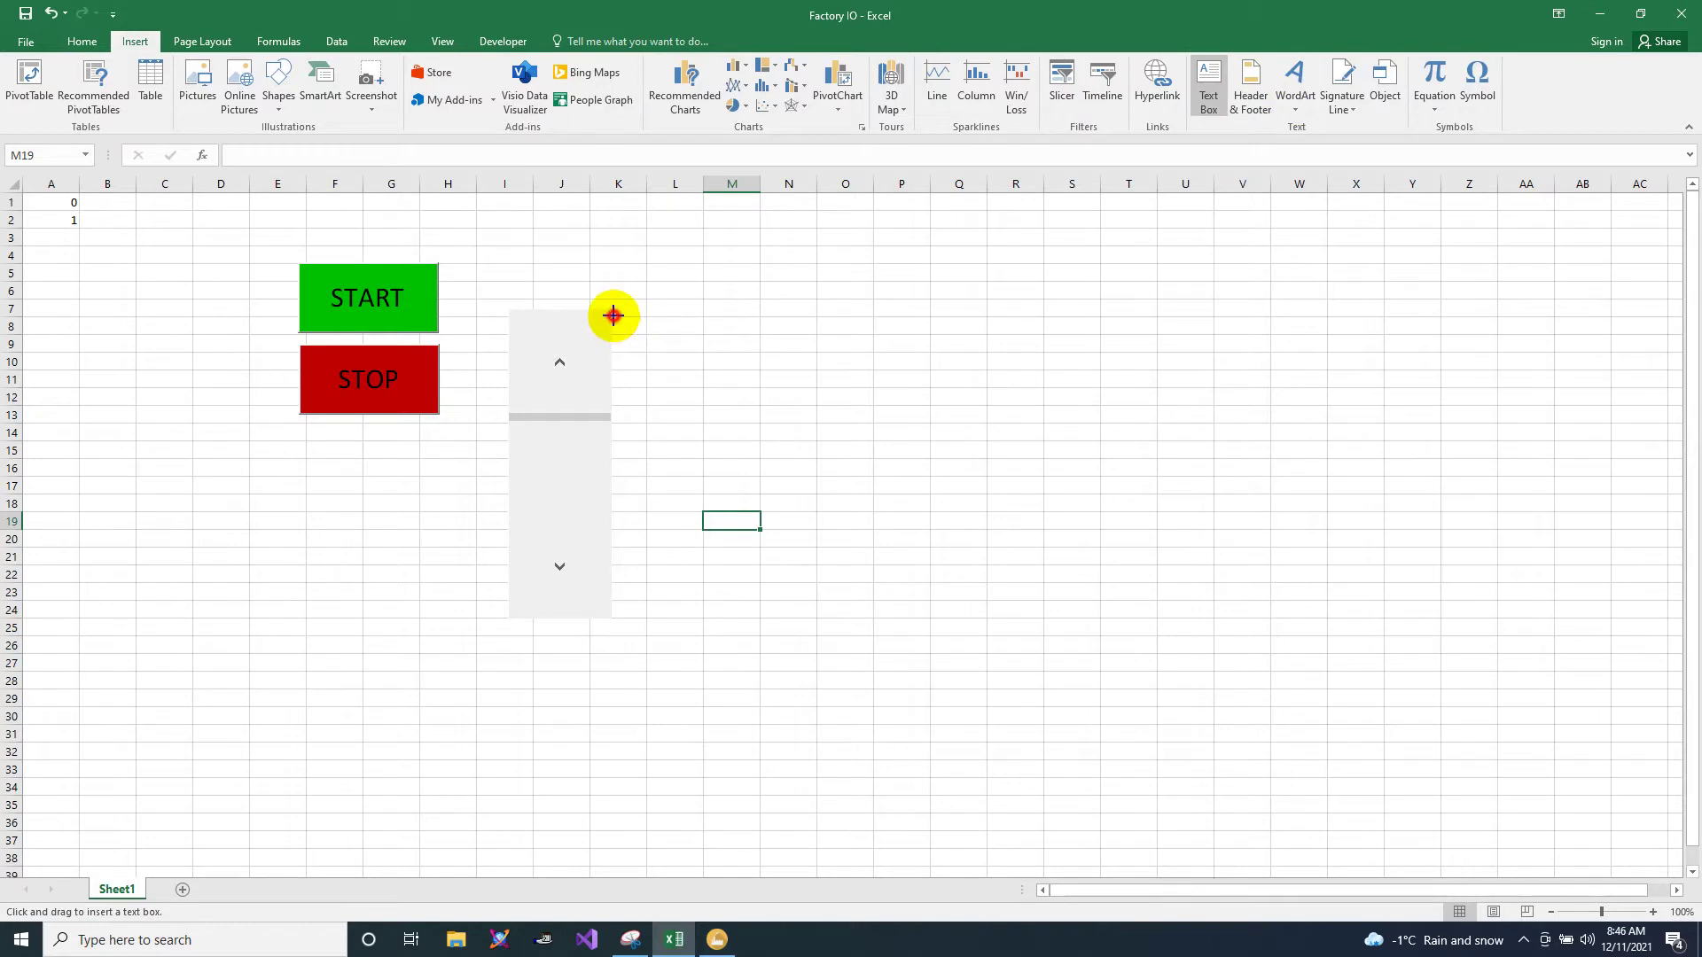
pyautogui.moveTo(614, 315)
pyautogui.mouseDown()
pyautogui.moveTo(737, 373)
pyautogui.moveTo(782, 428)
pyautogui.mouseUp()
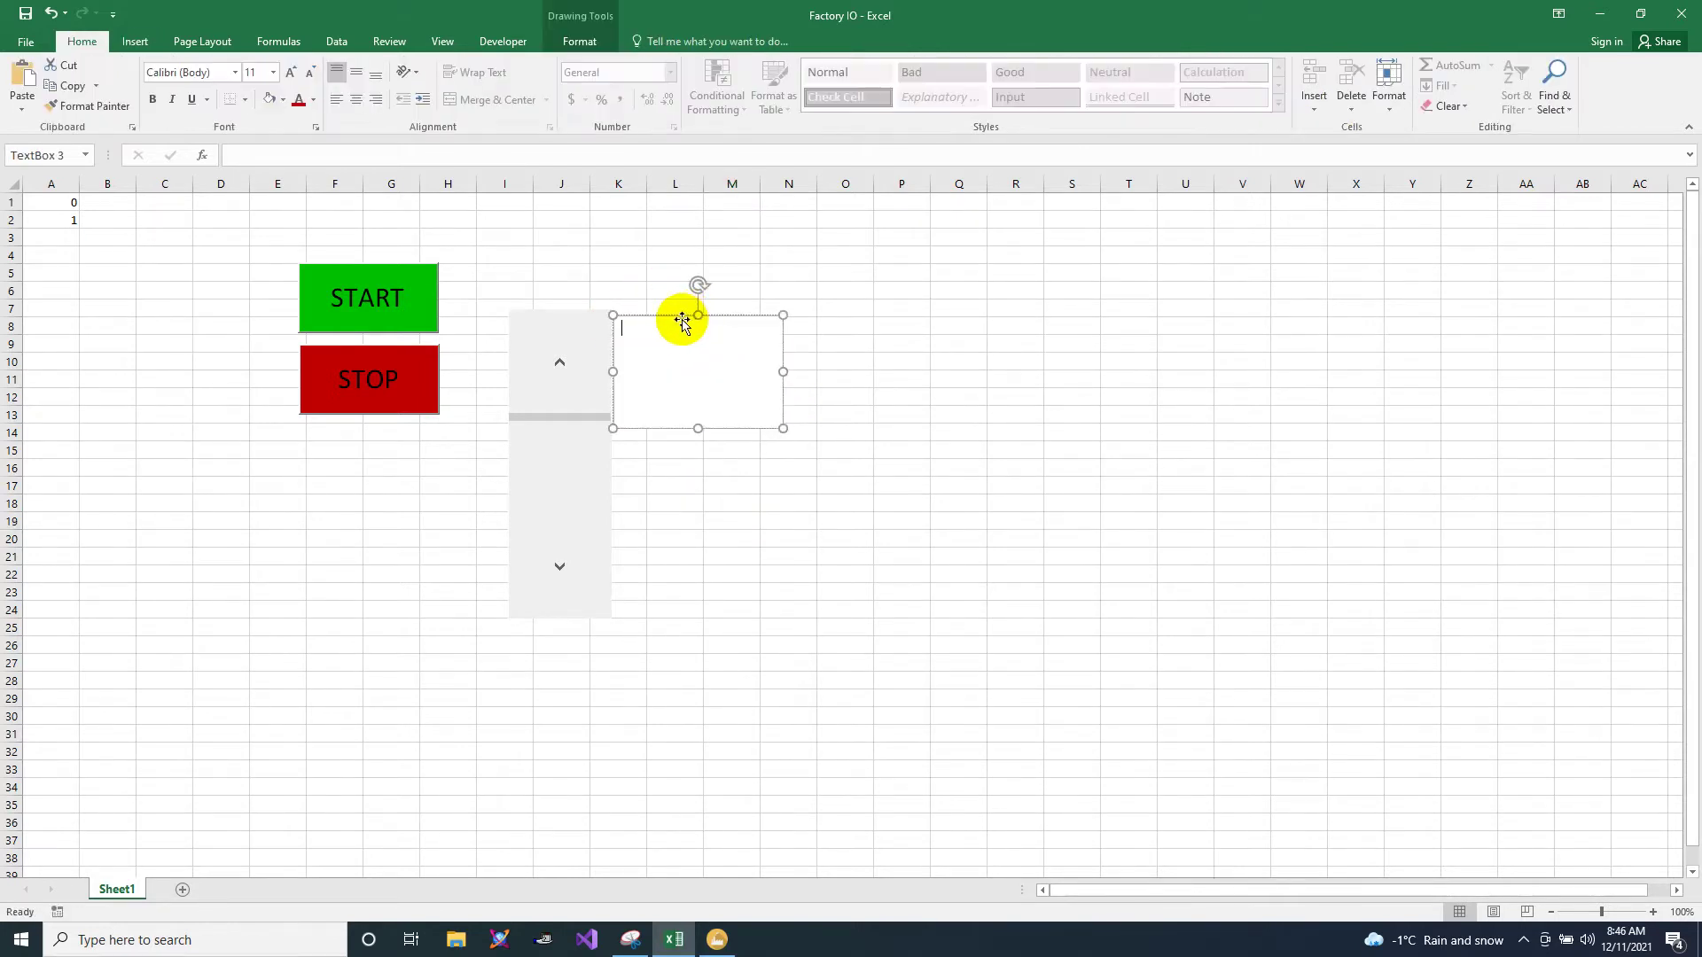
pyautogui.click(674, 318)
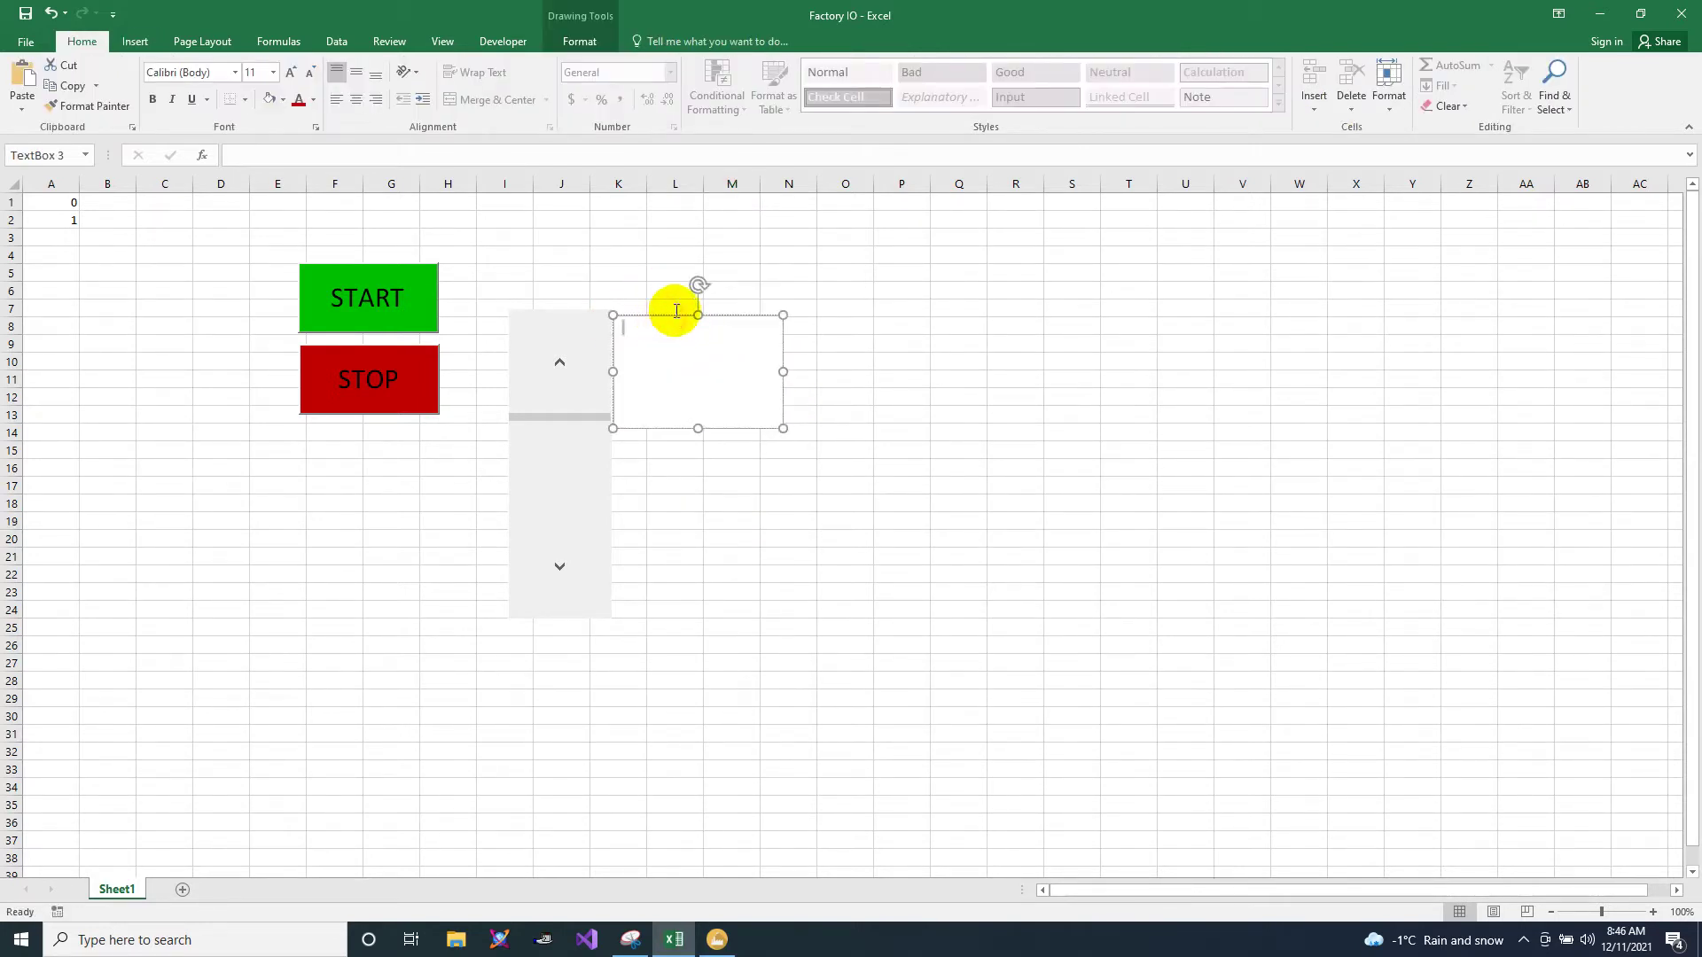
pyautogui.moveTo(653, 316); pyautogui.dragTo(657, 310)
pyautogui.click(946, 383)
pyautogui.click(788, 422)
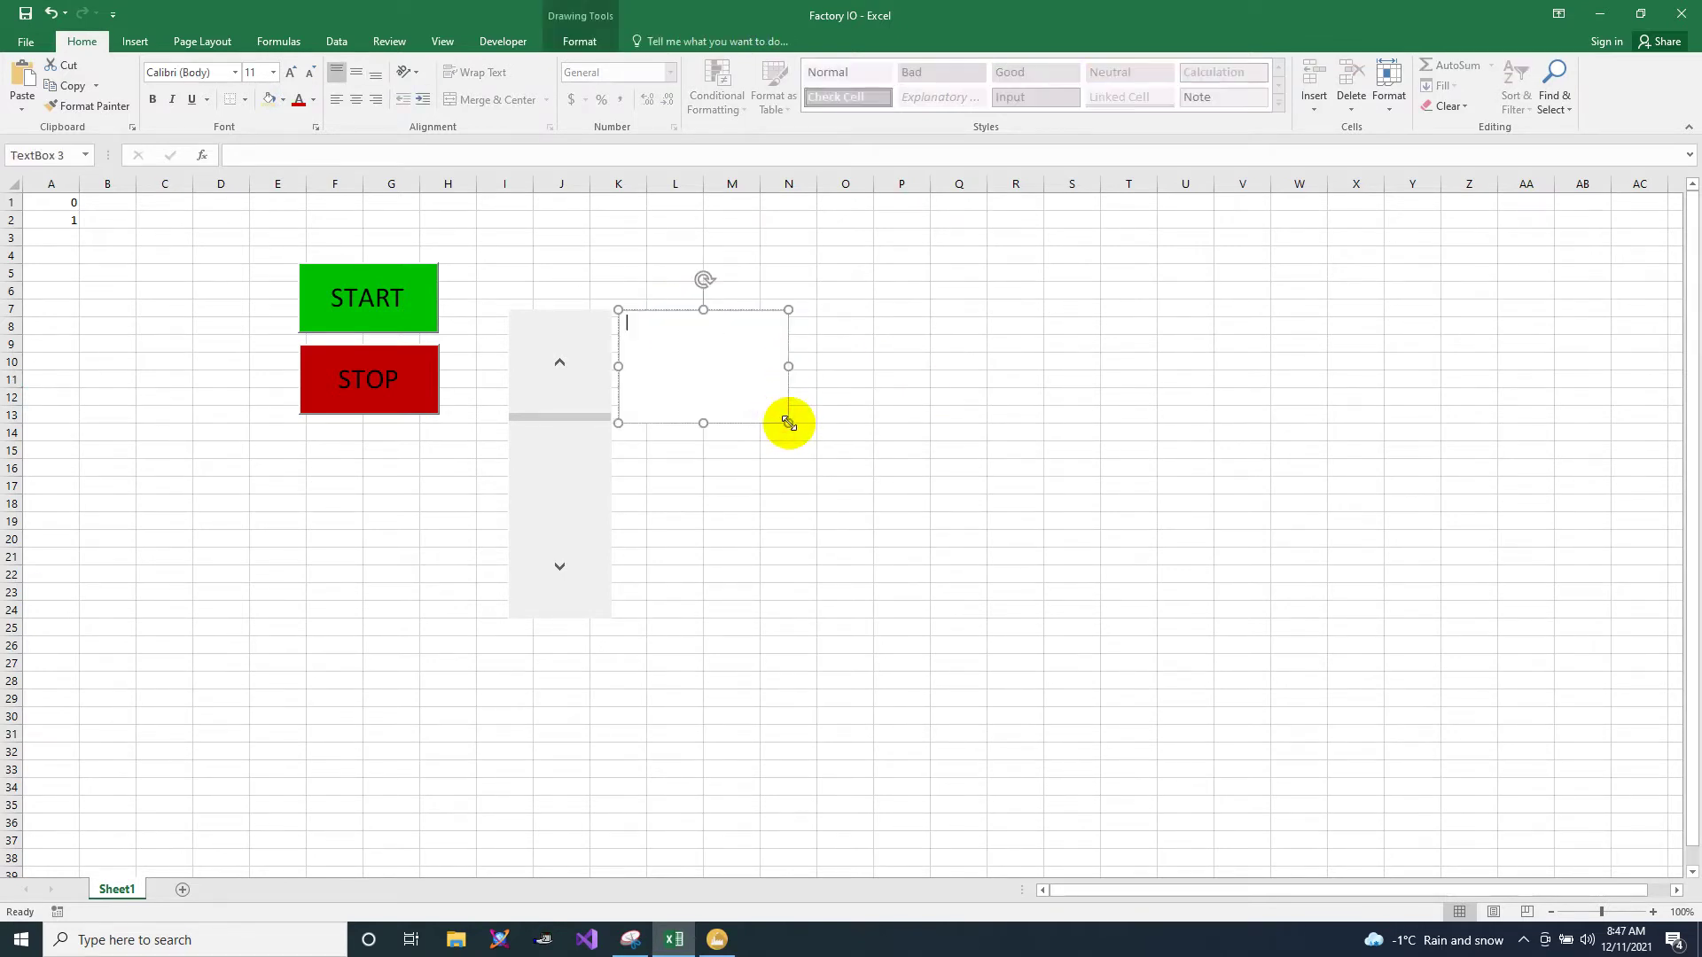
pyautogui.moveTo(787, 422); pyautogui.dragTo(768, 392)
pyautogui.click(867, 449)
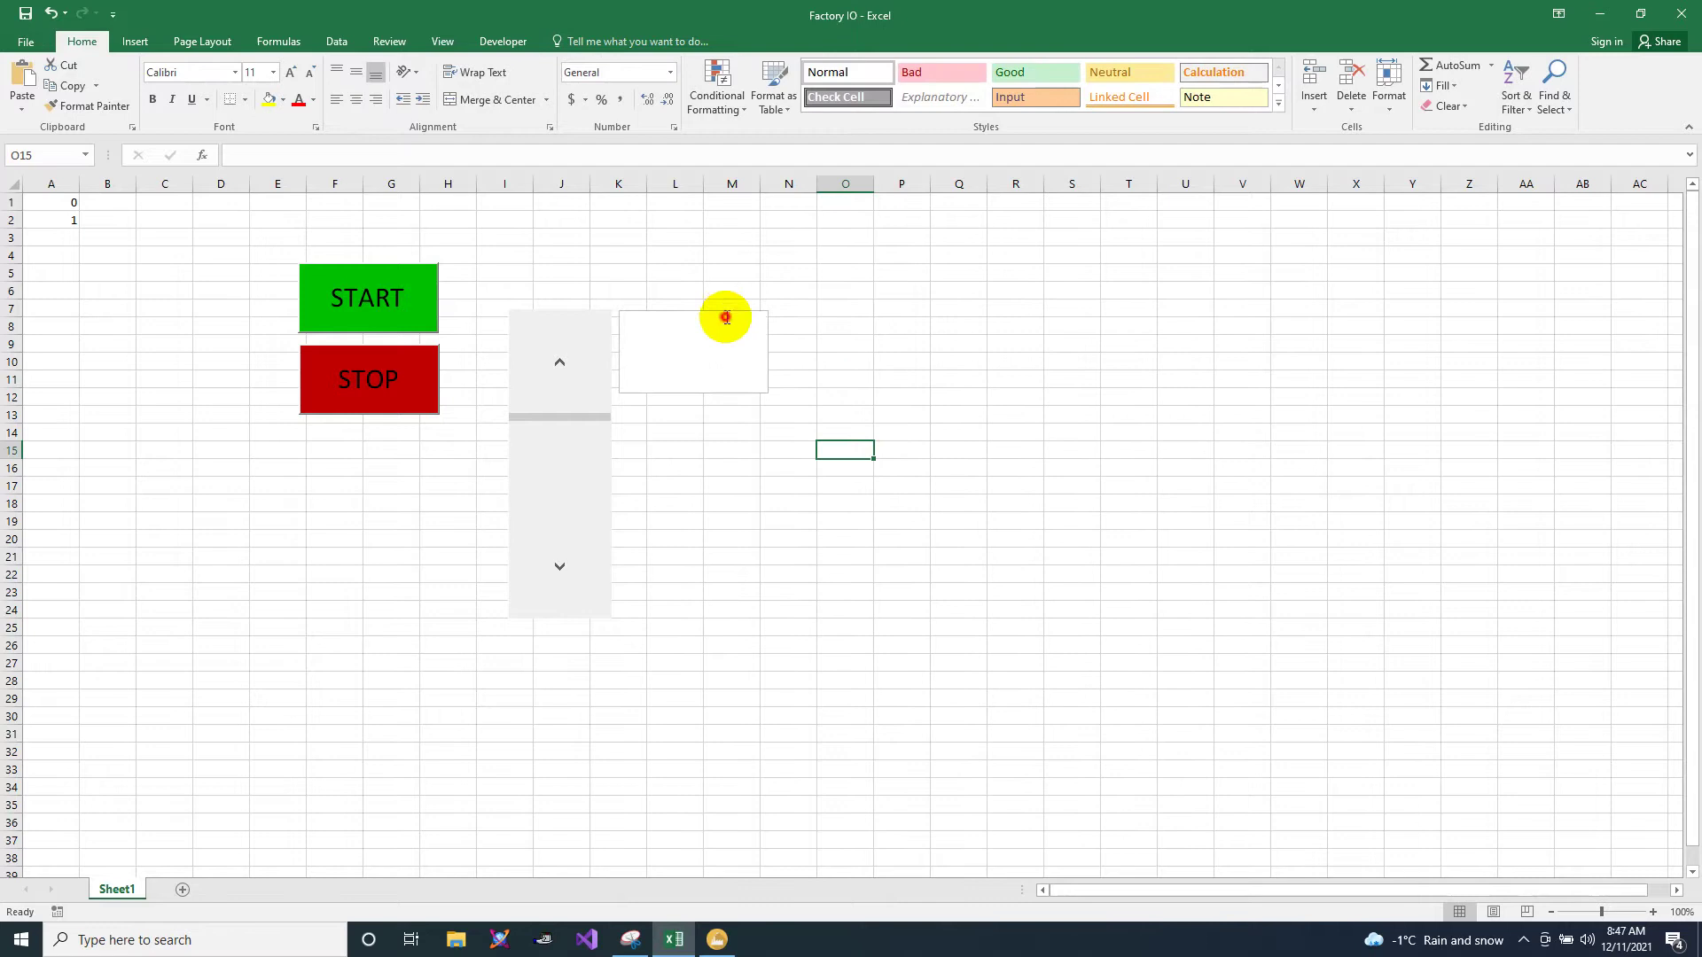
# Step: Back out of an accidentally inserted chart sheet and return to Sheet1
pyautogui.click(725, 318)
pyautogui.click(250, 156)
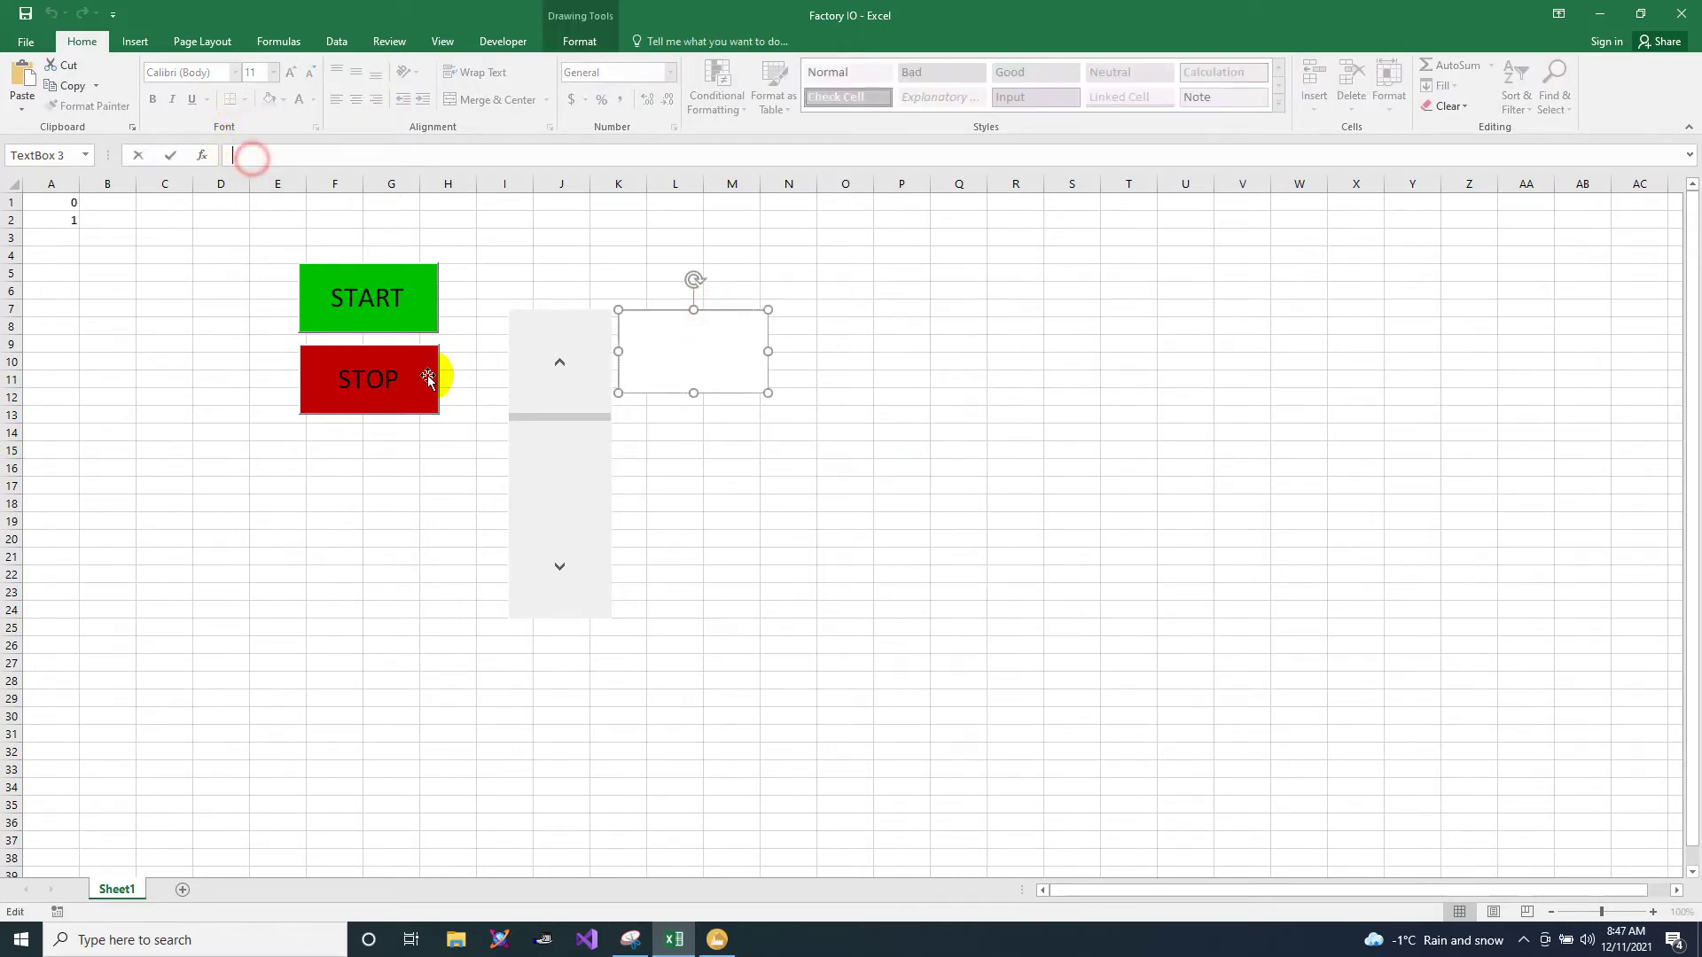
pyautogui.click(53, 298)
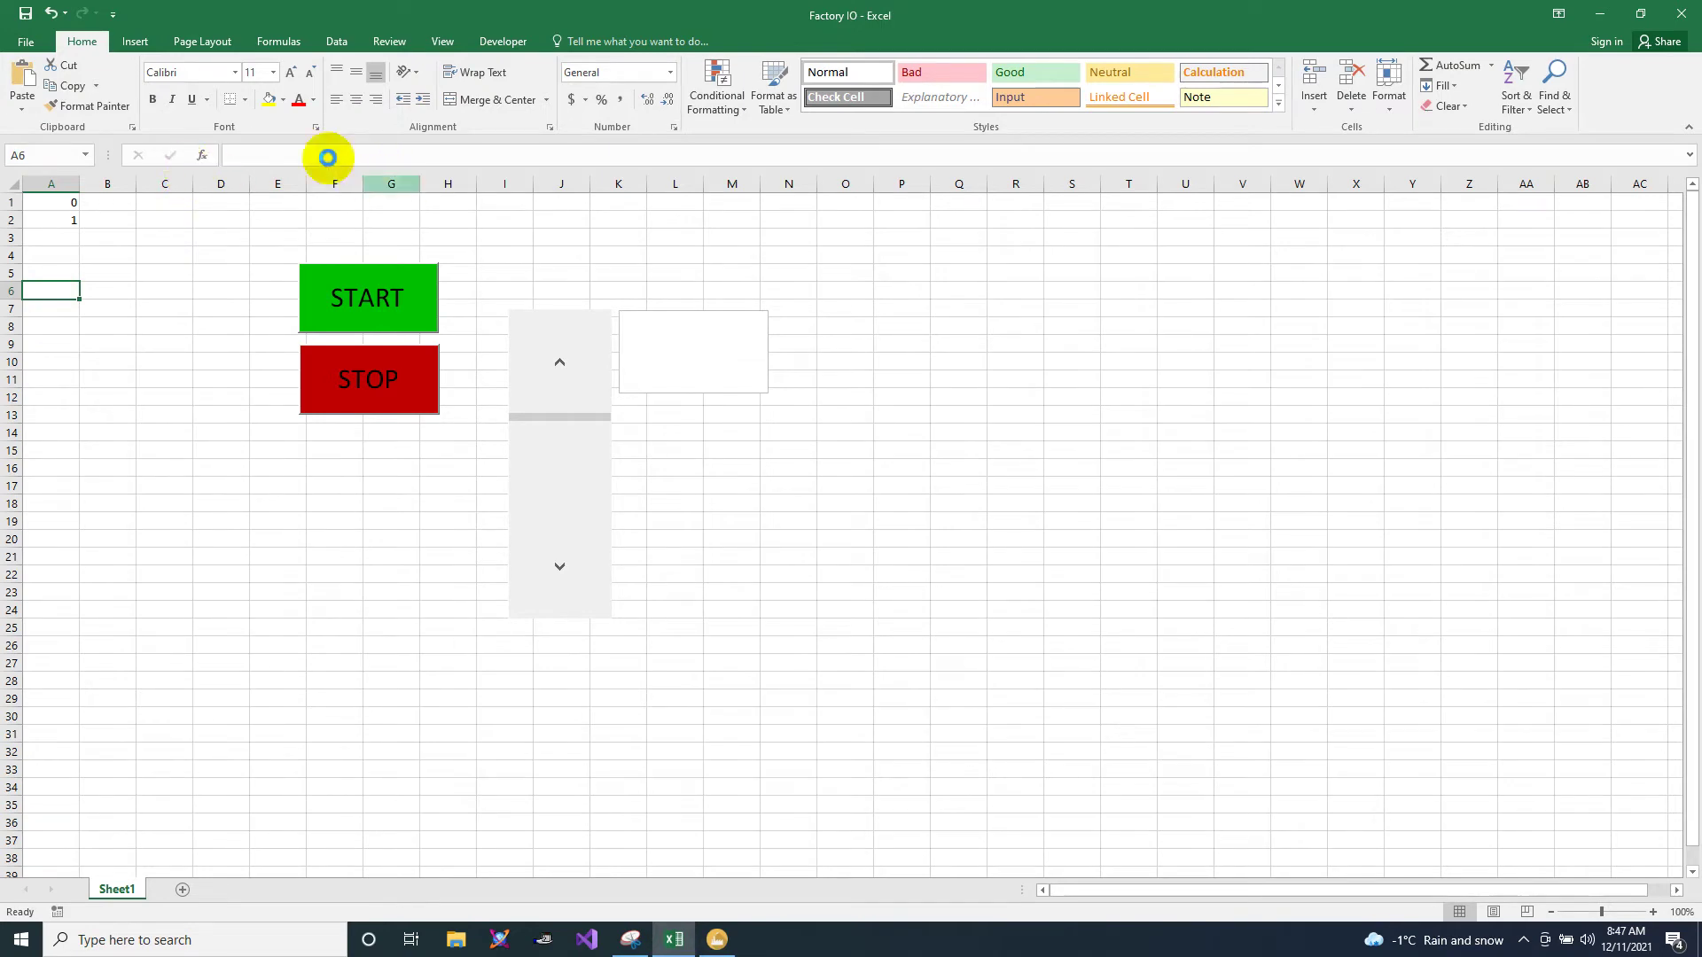
pyautogui.press('F11')
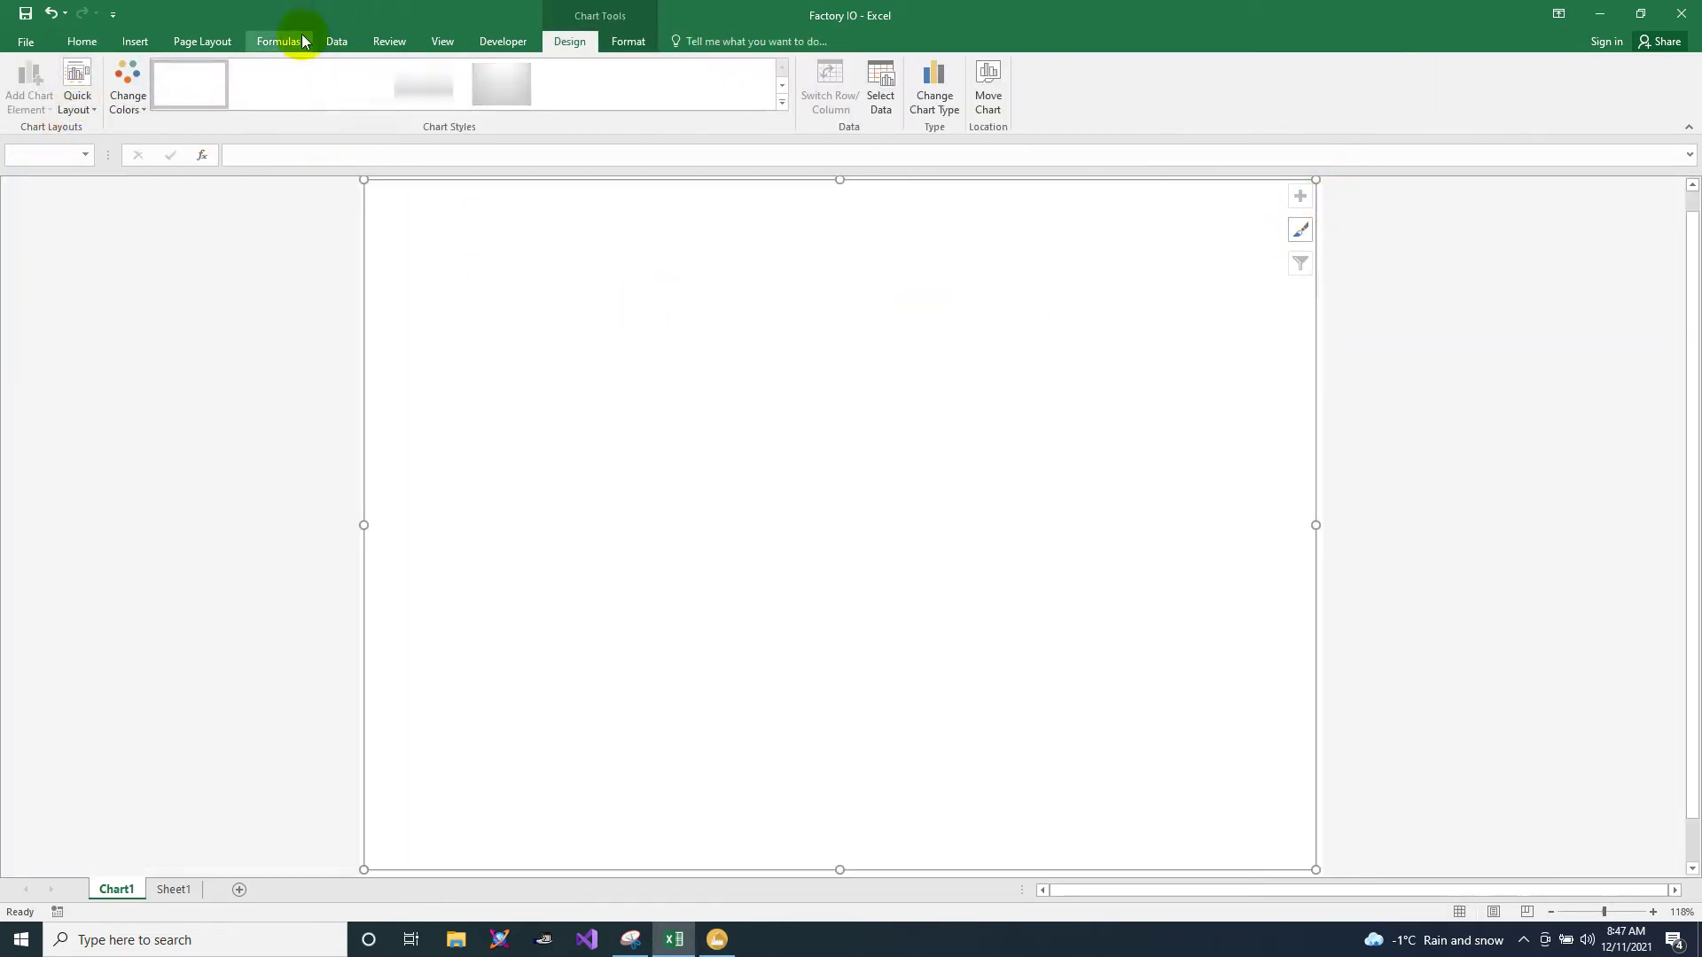
pyautogui.click(93, 42)
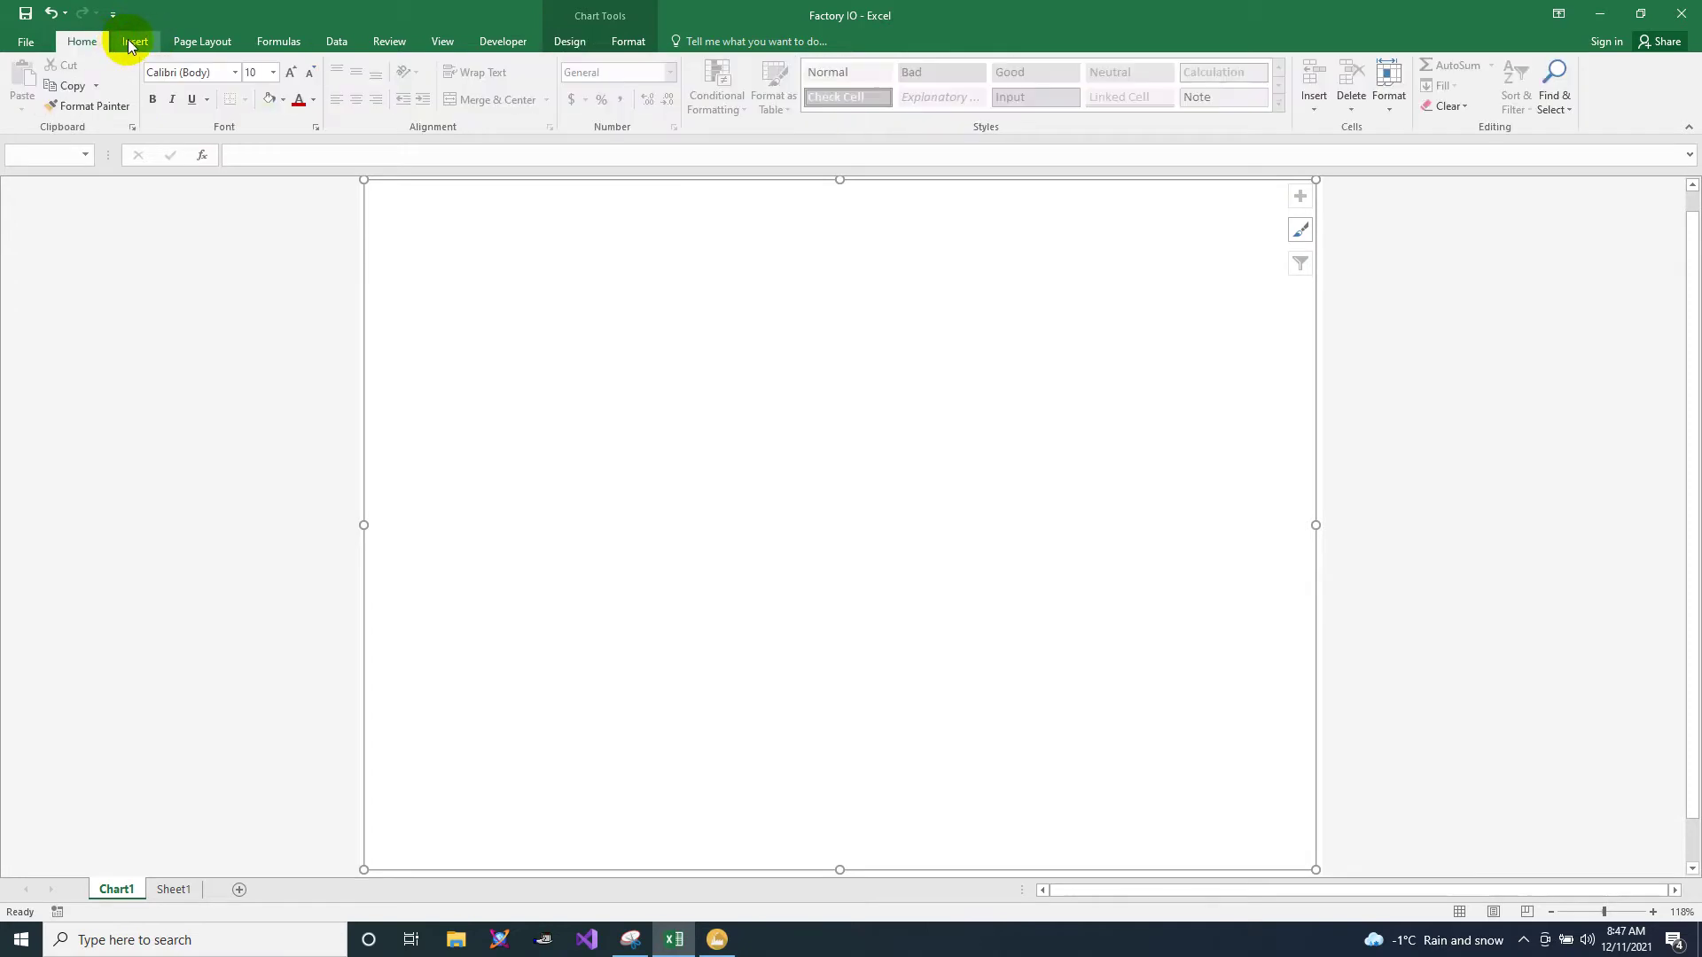
pyautogui.click(1398, 350)
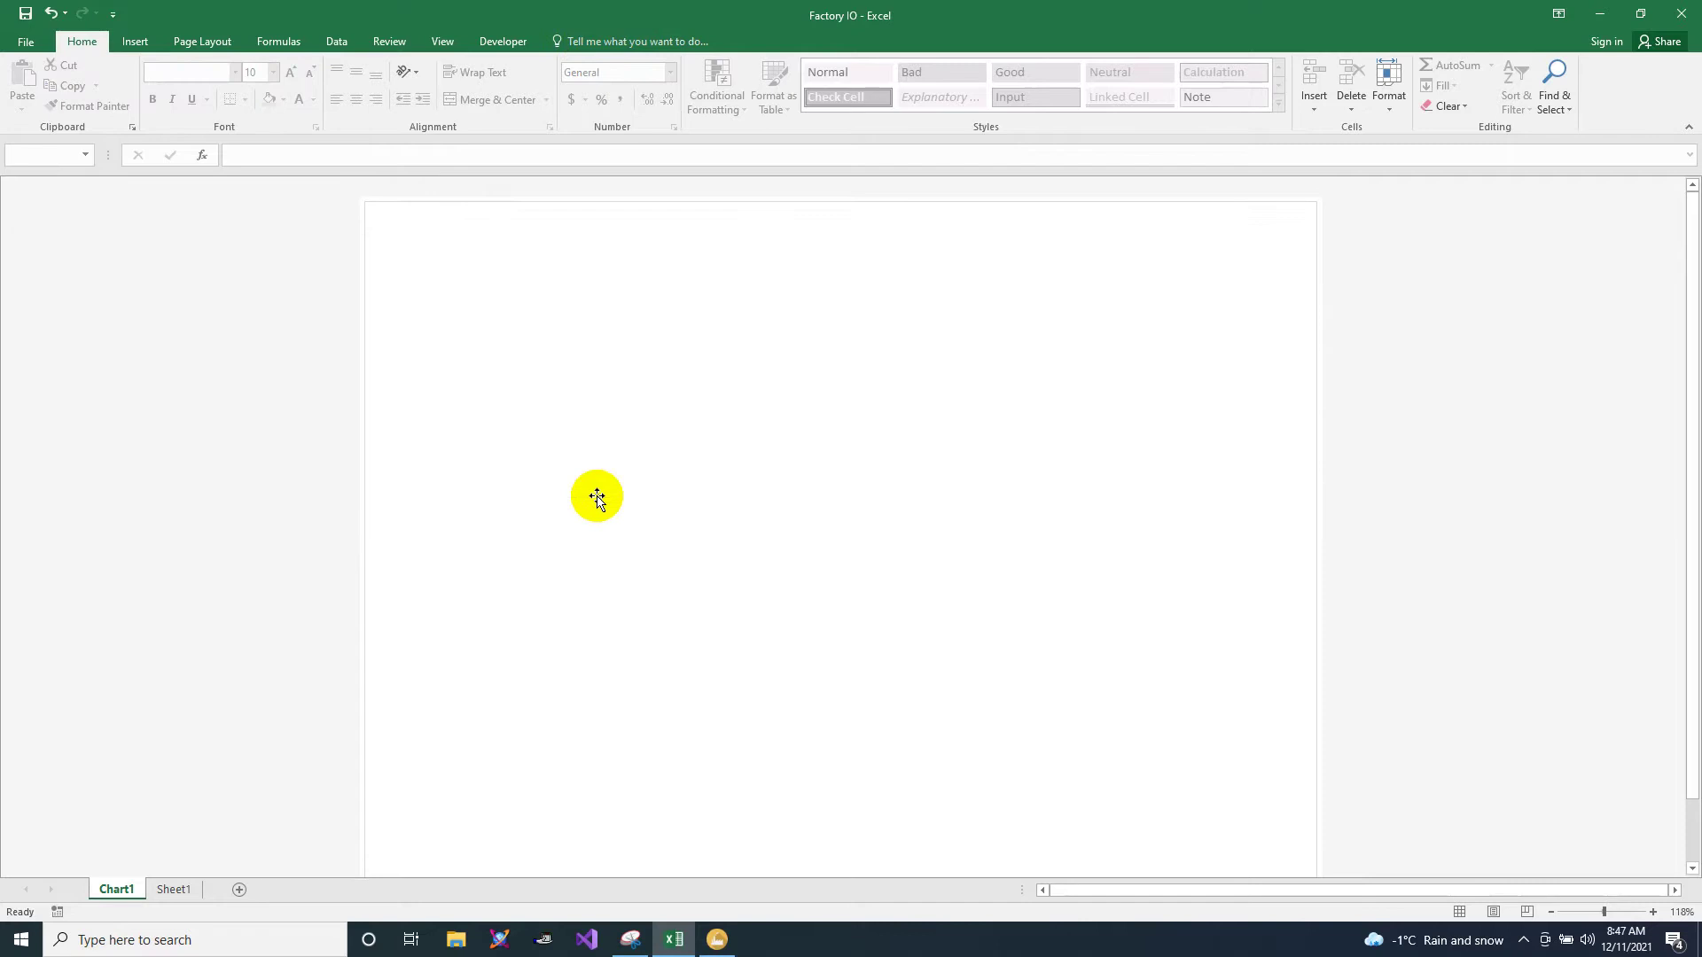
pyautogui.click(173, 889)
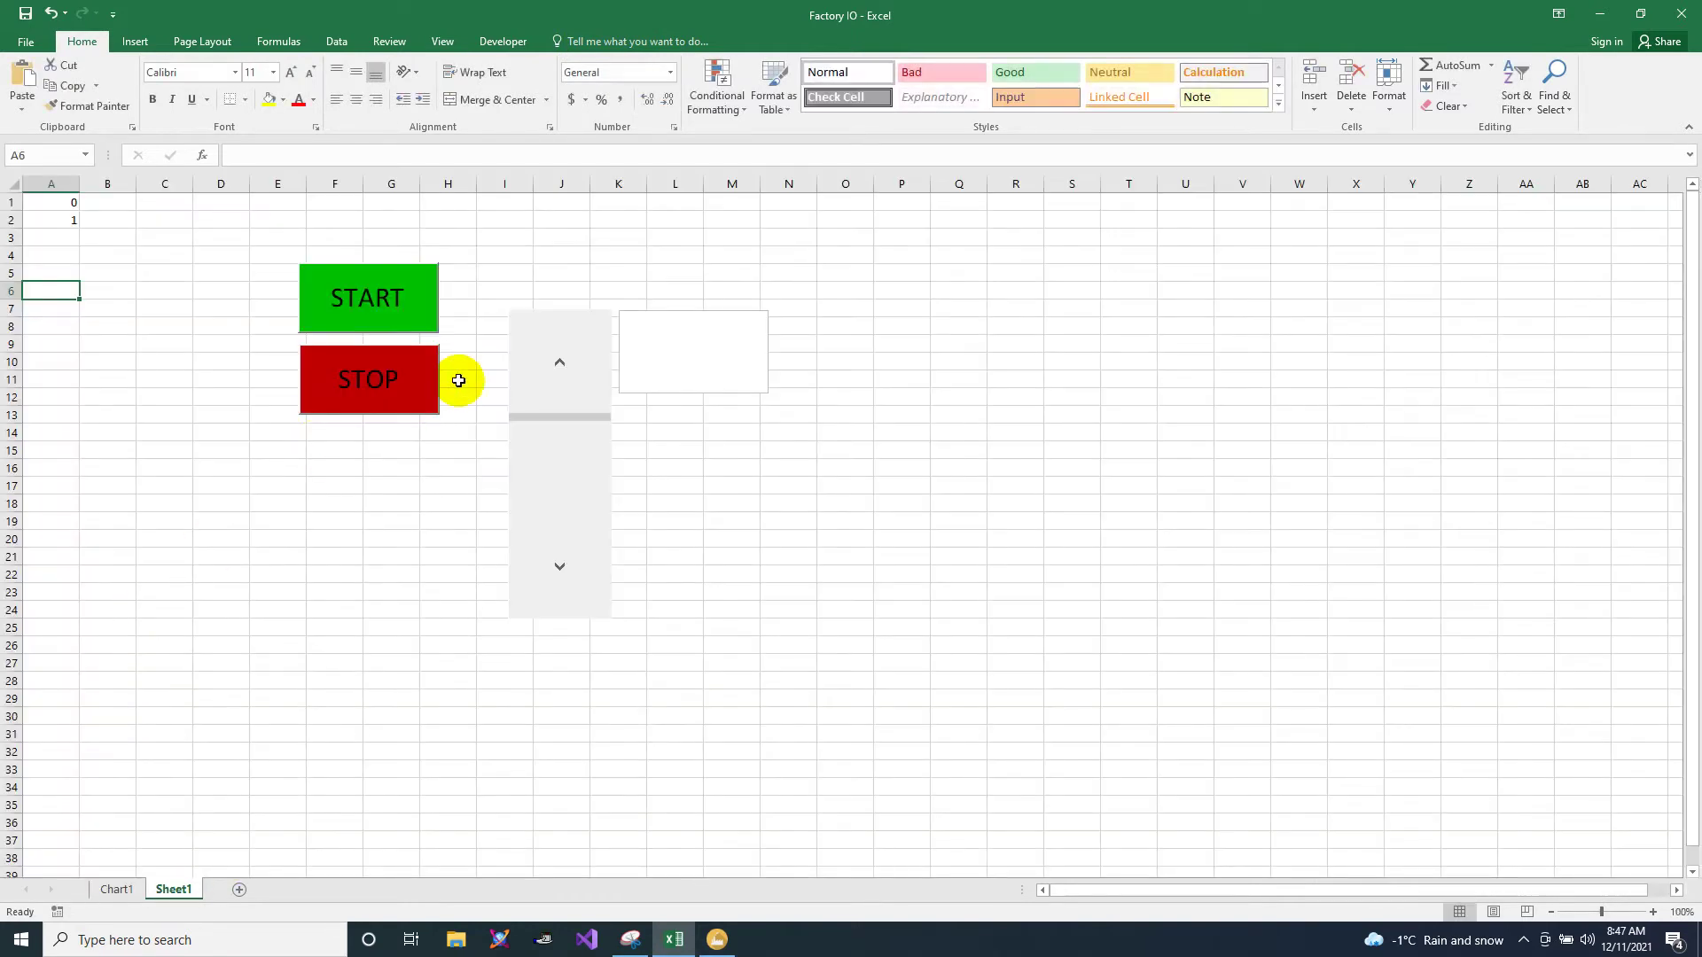
# Step: Link the text box to cell A5 with the formula =$A$5
pyautogui.click(660, 307)
pyautogui.click(387, 156)
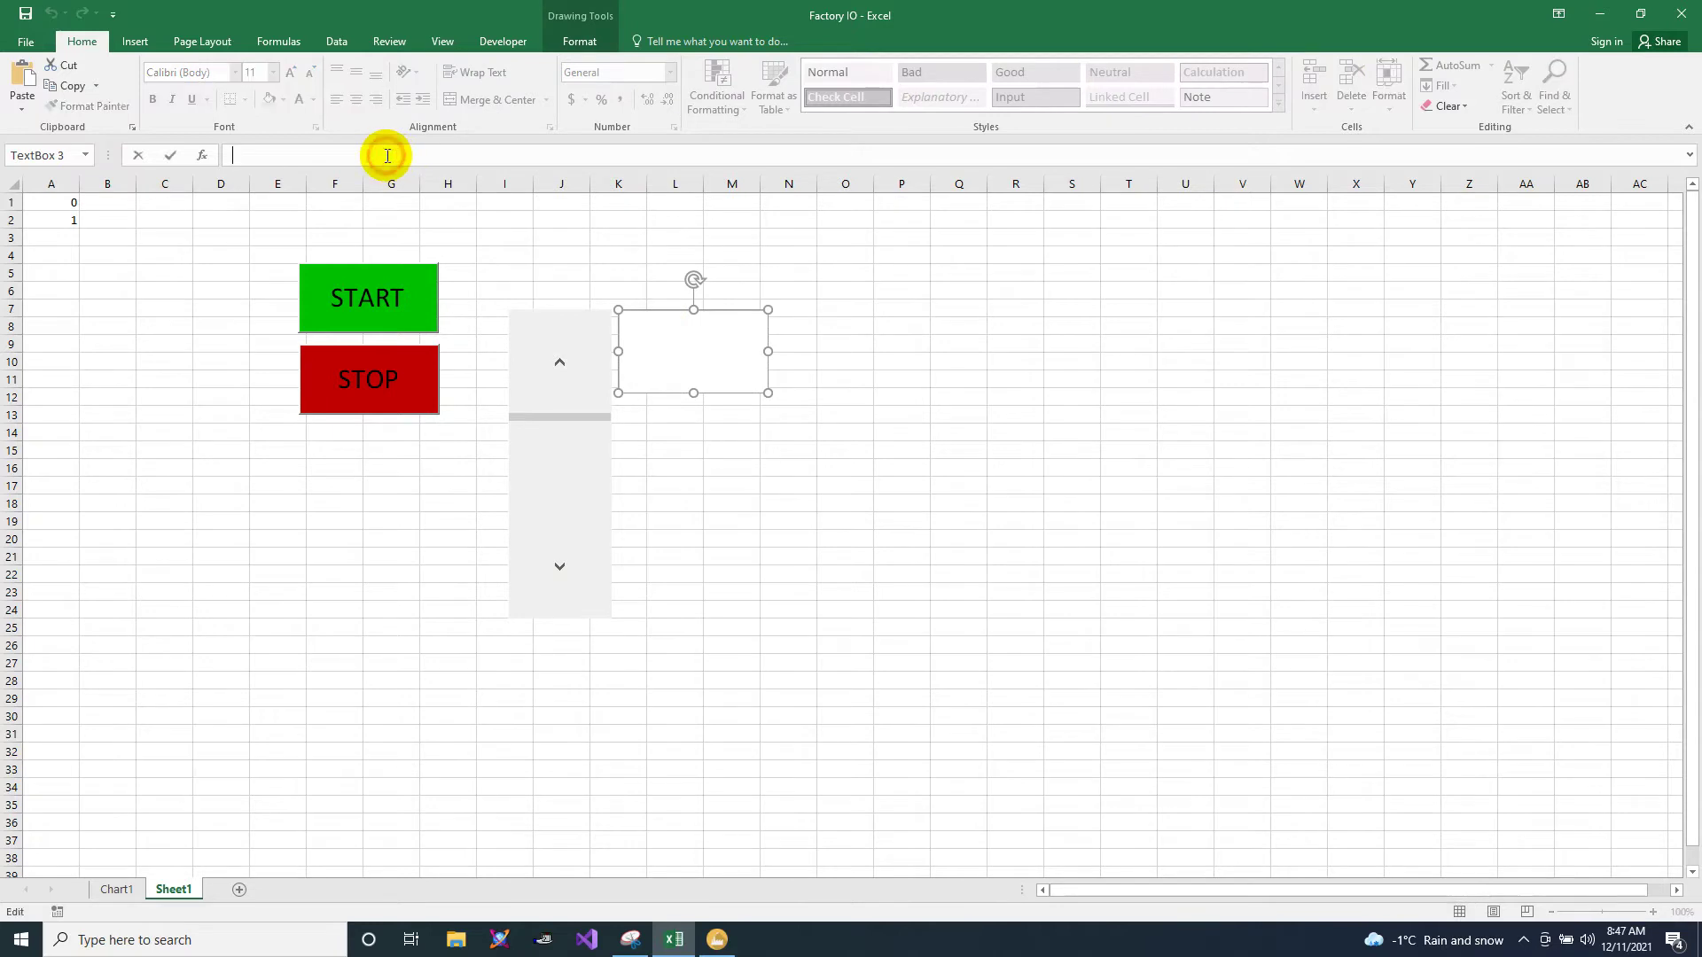
pyautogui.write('=')
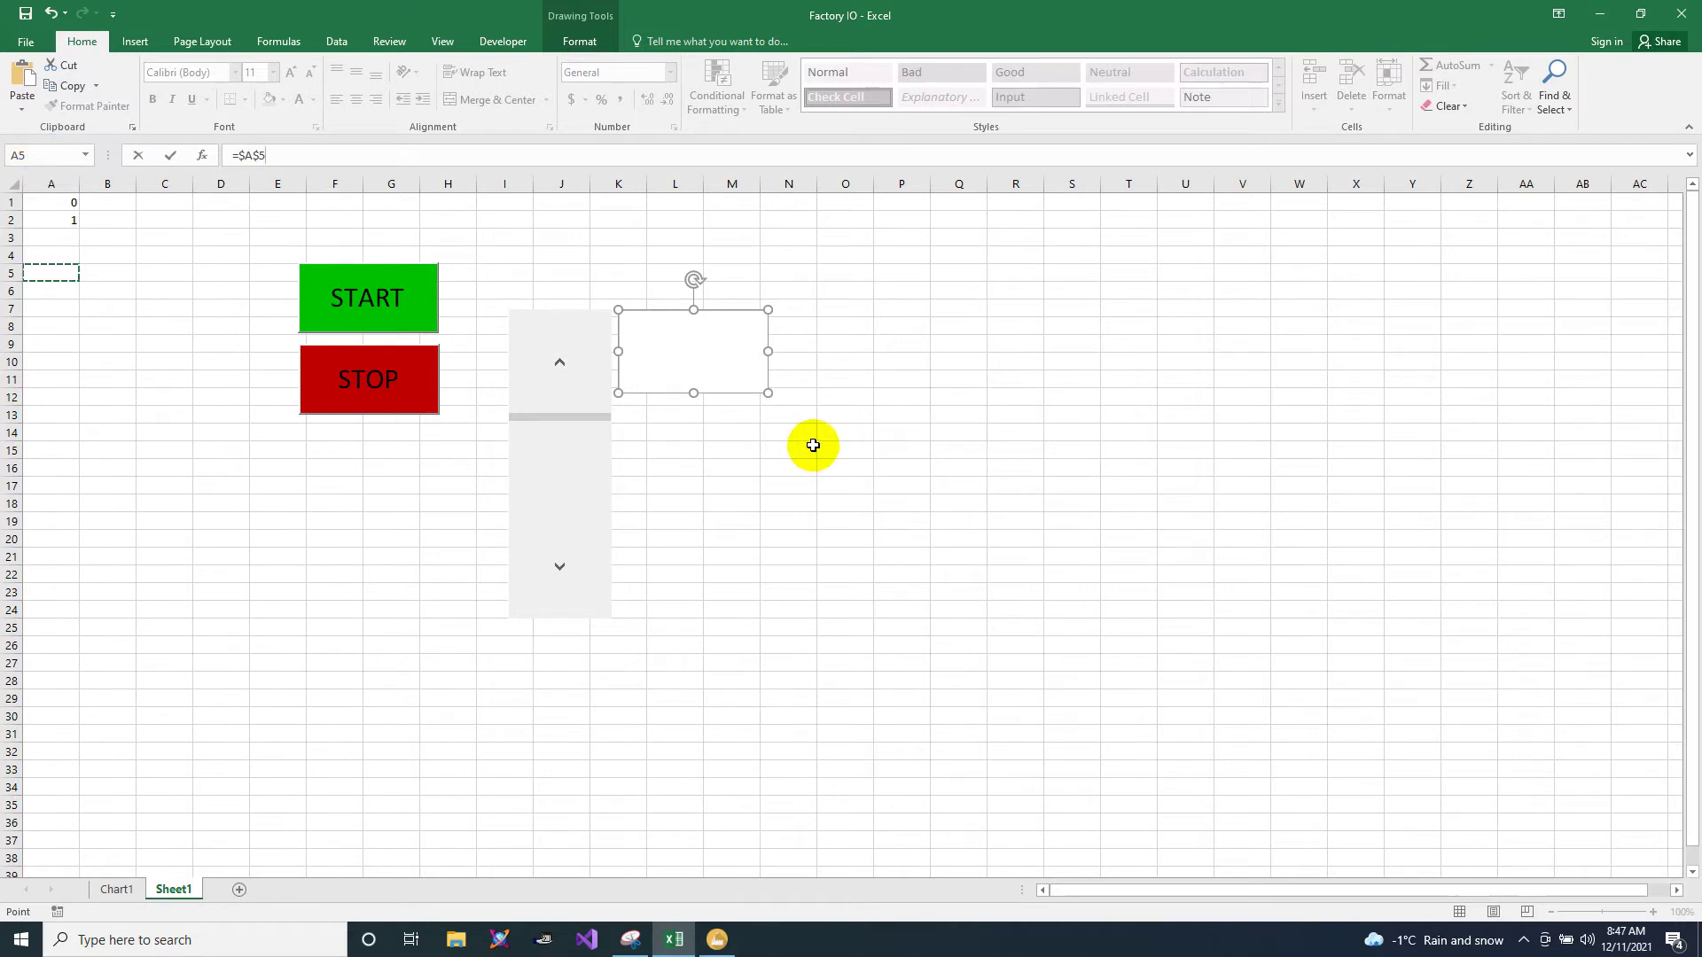
pyautogui.press('Return')
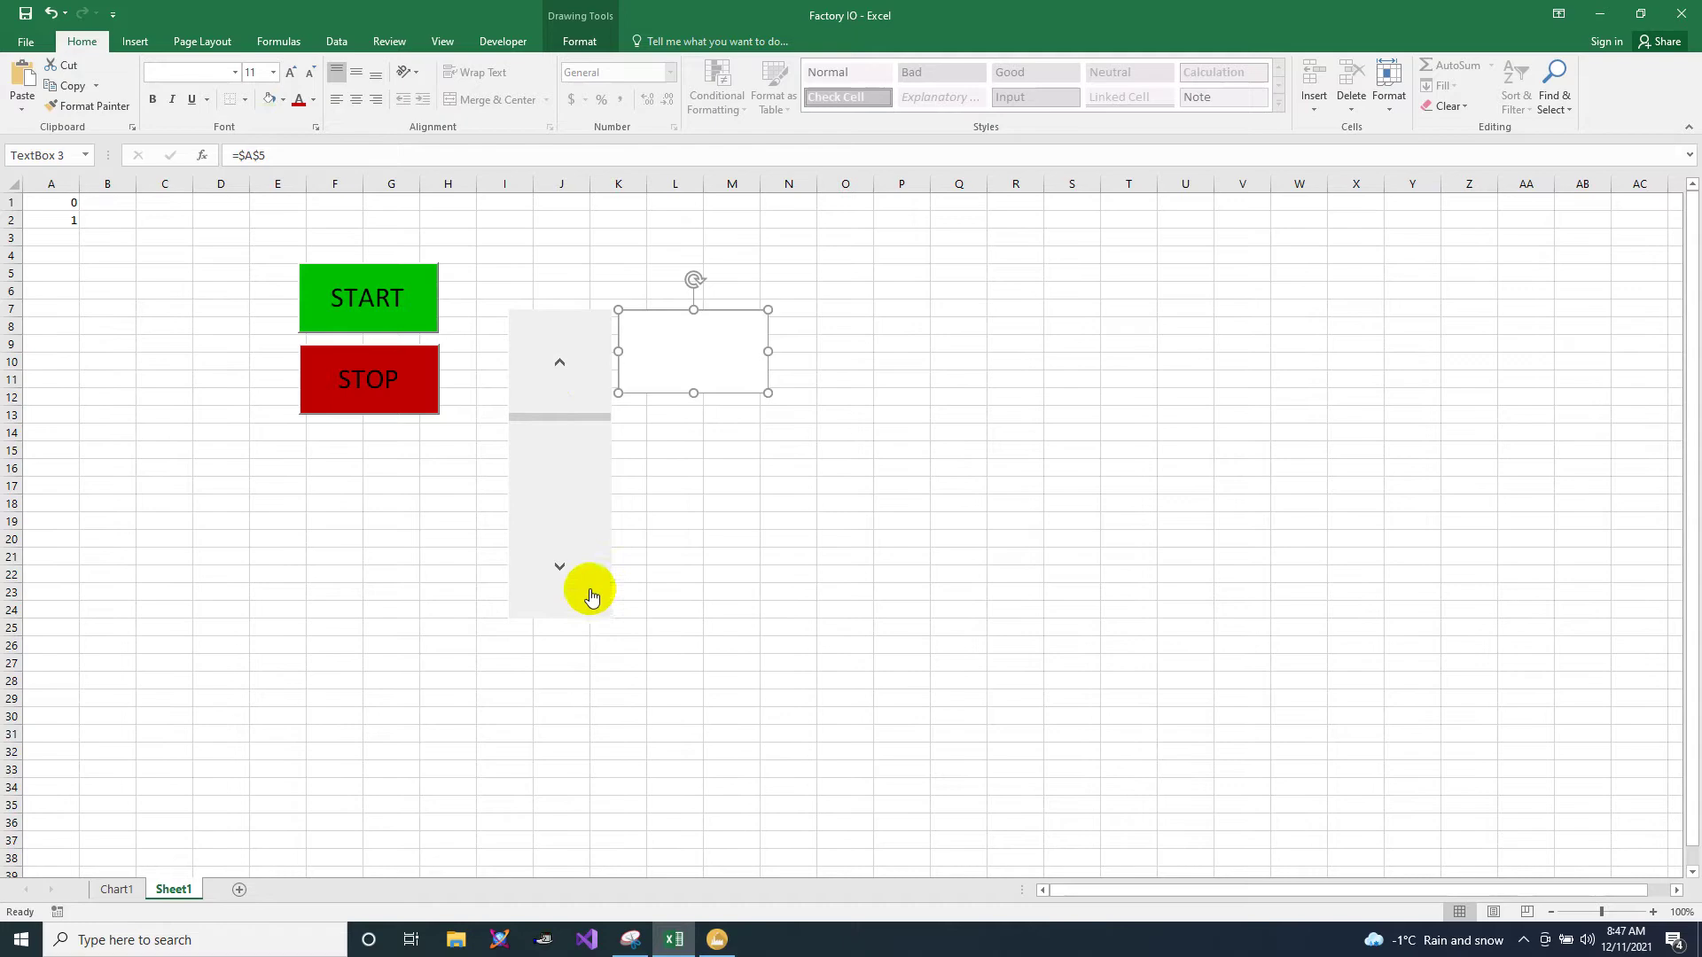
pyautogui.click(559, 571)
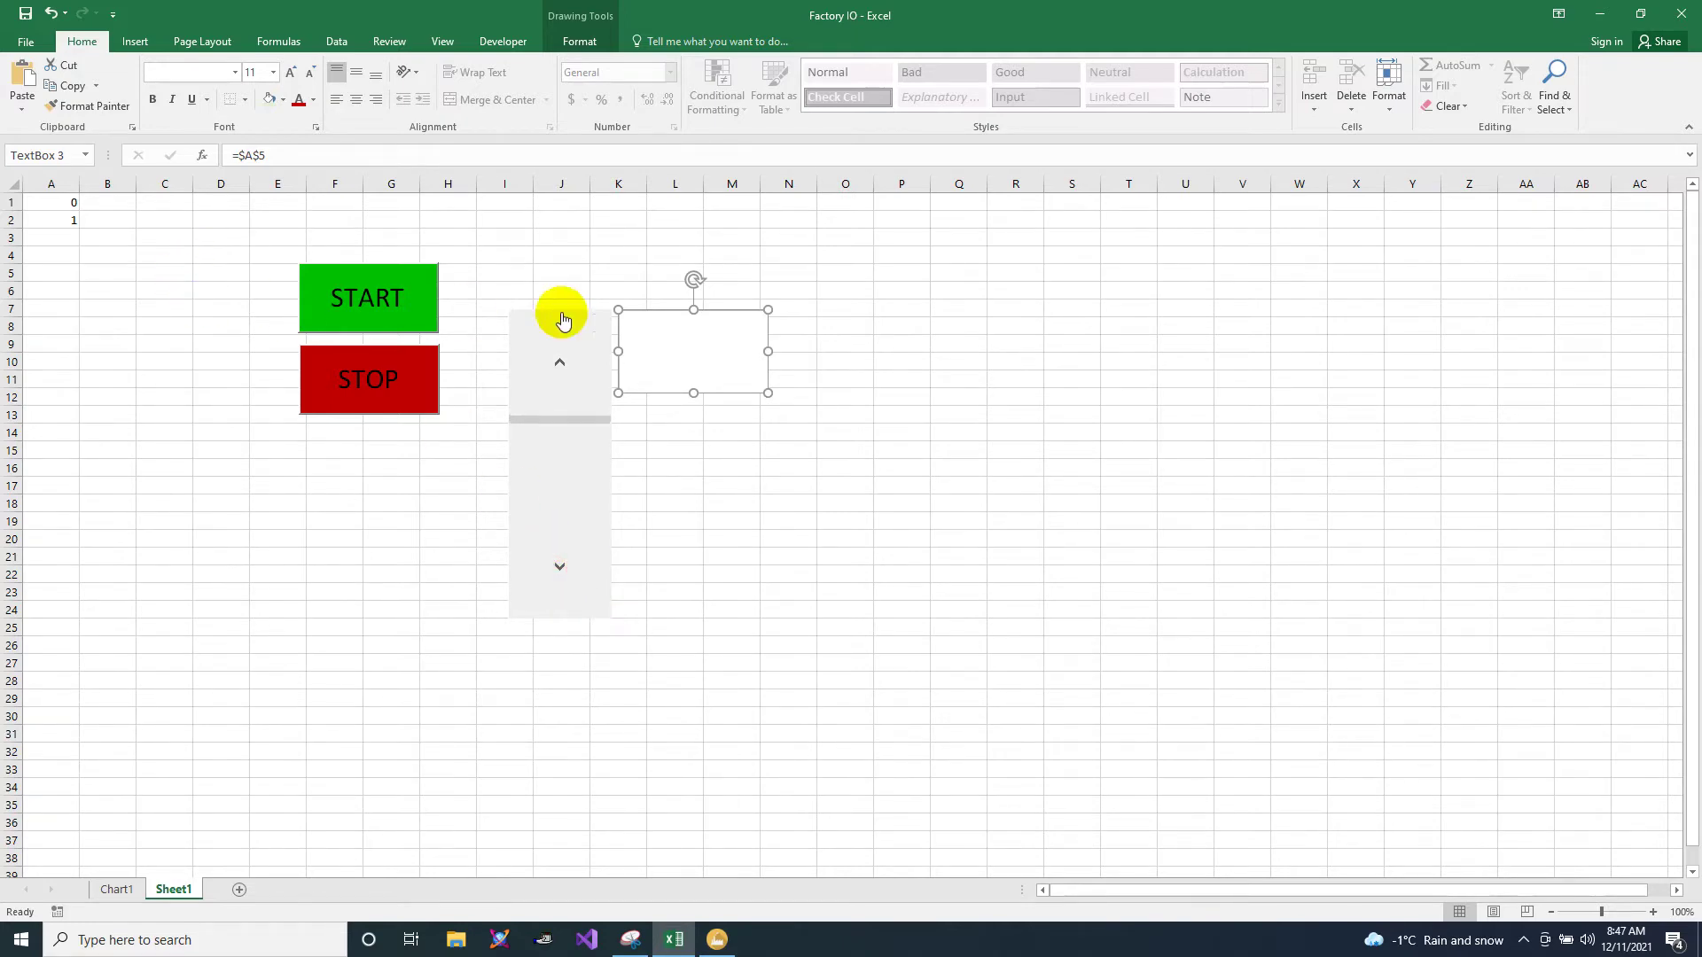
# Step: Format the scroll bar control with cell link $A$5 and maximum value 10
pyautogui.rightClick(553, 339)
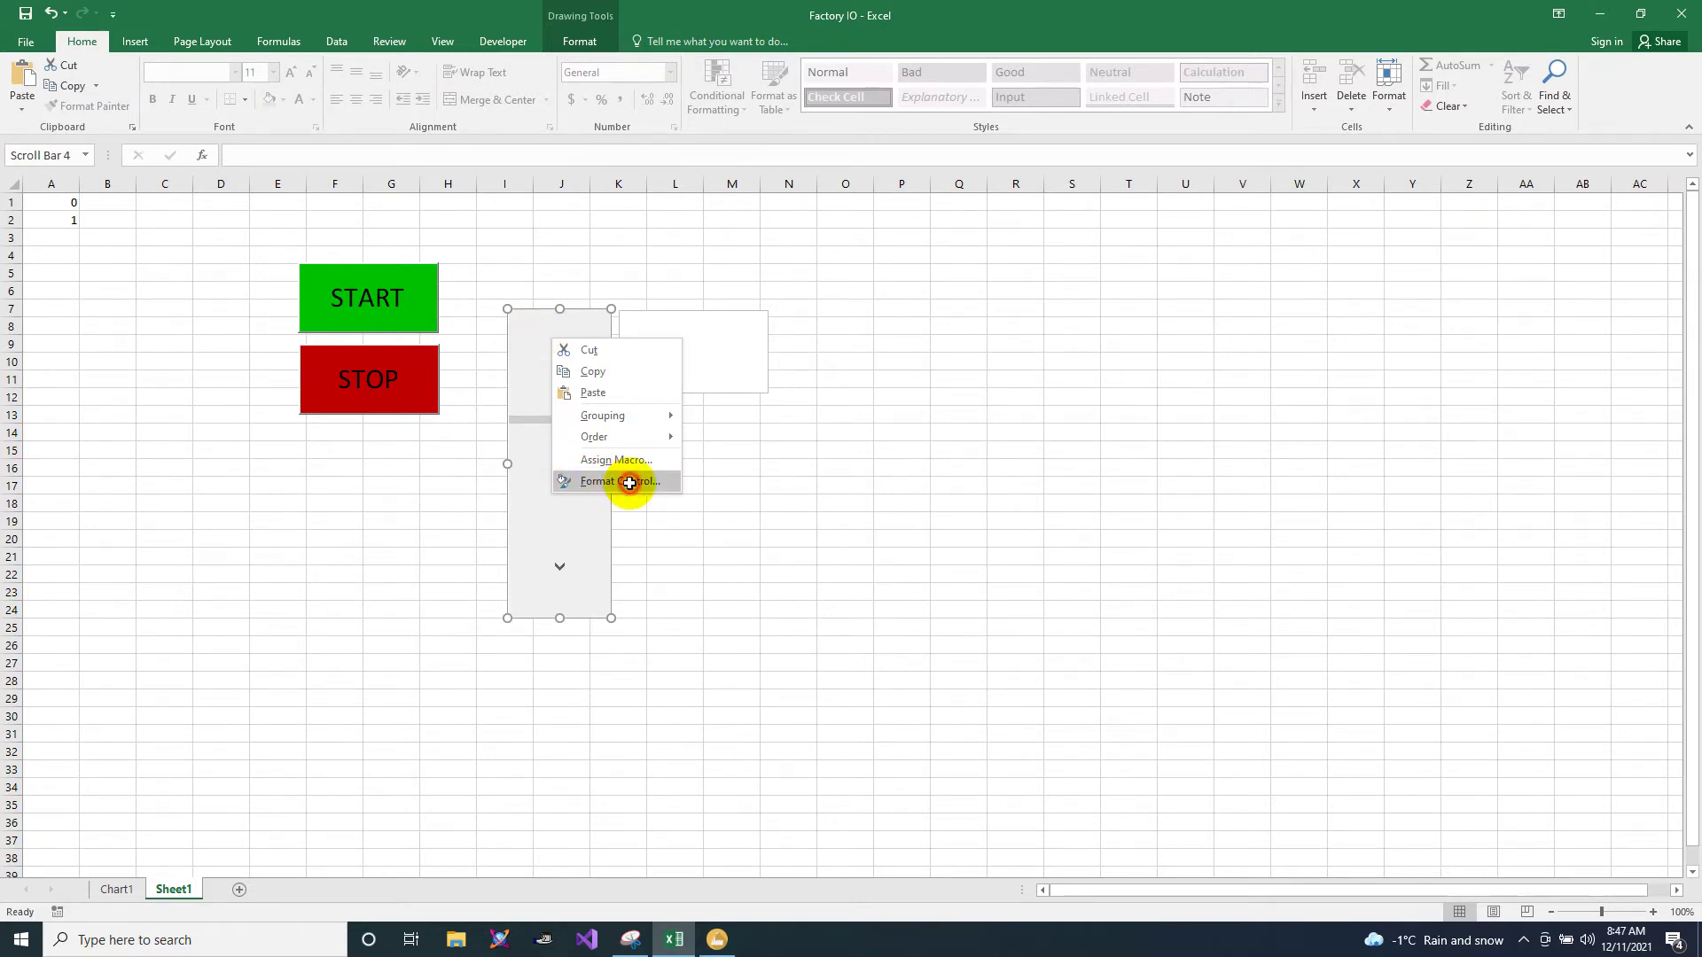
pyautogui.click(630, 482)
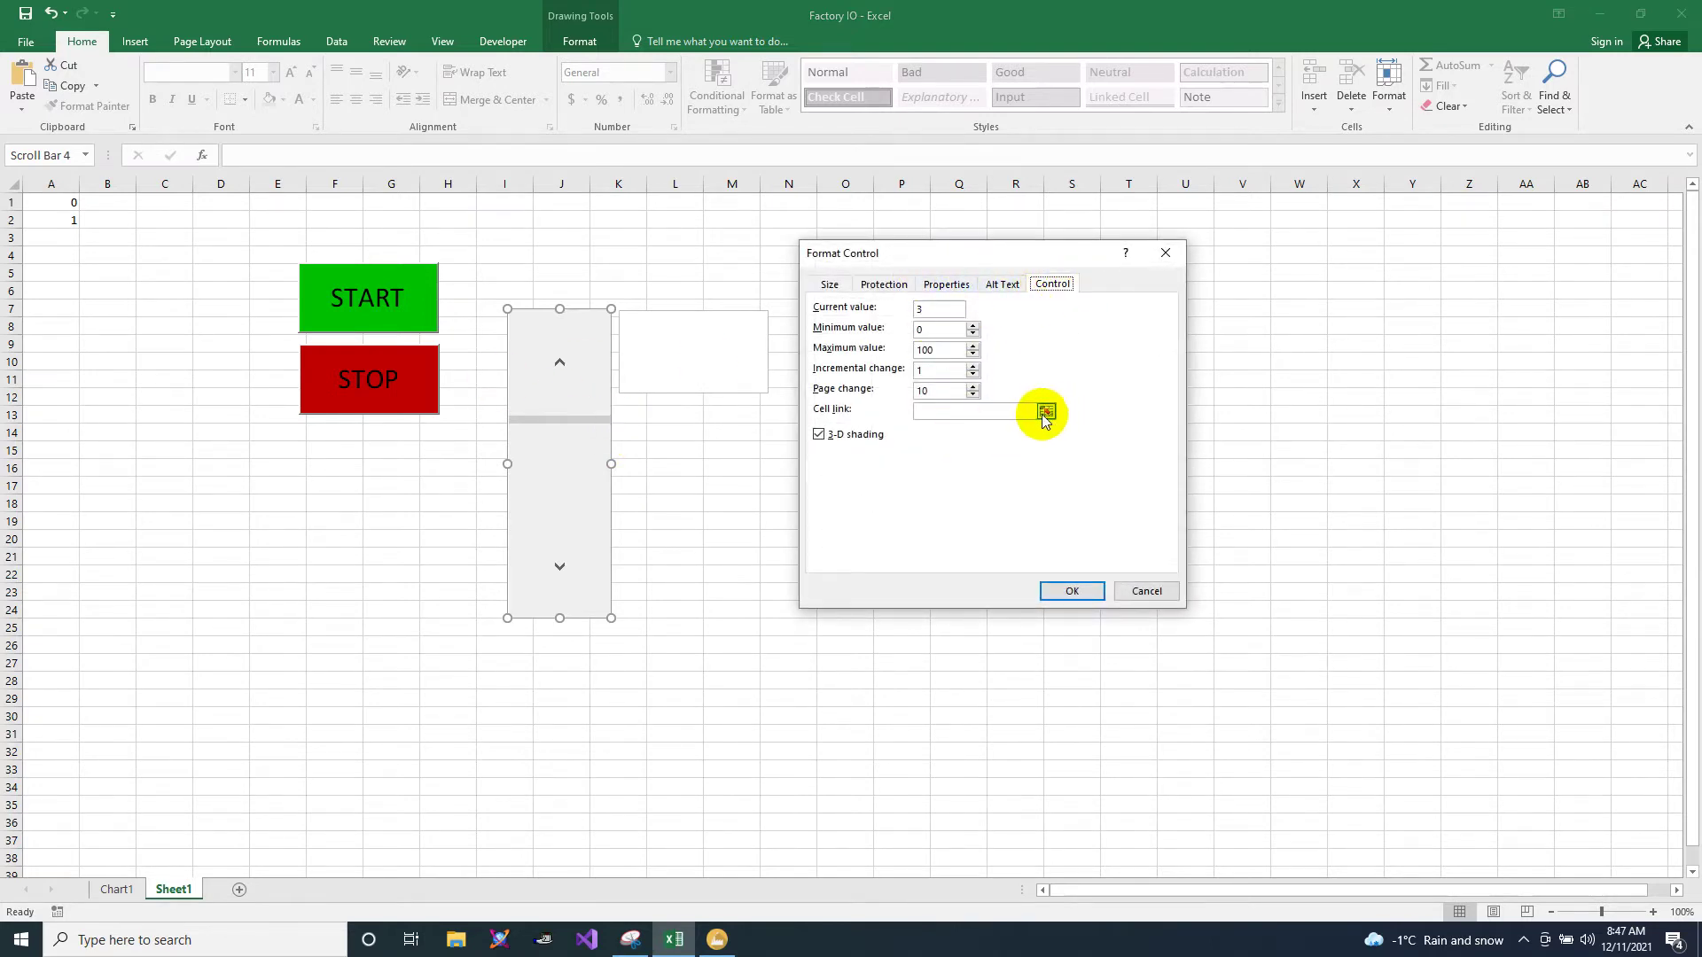
pyautogui.click(963, 409)
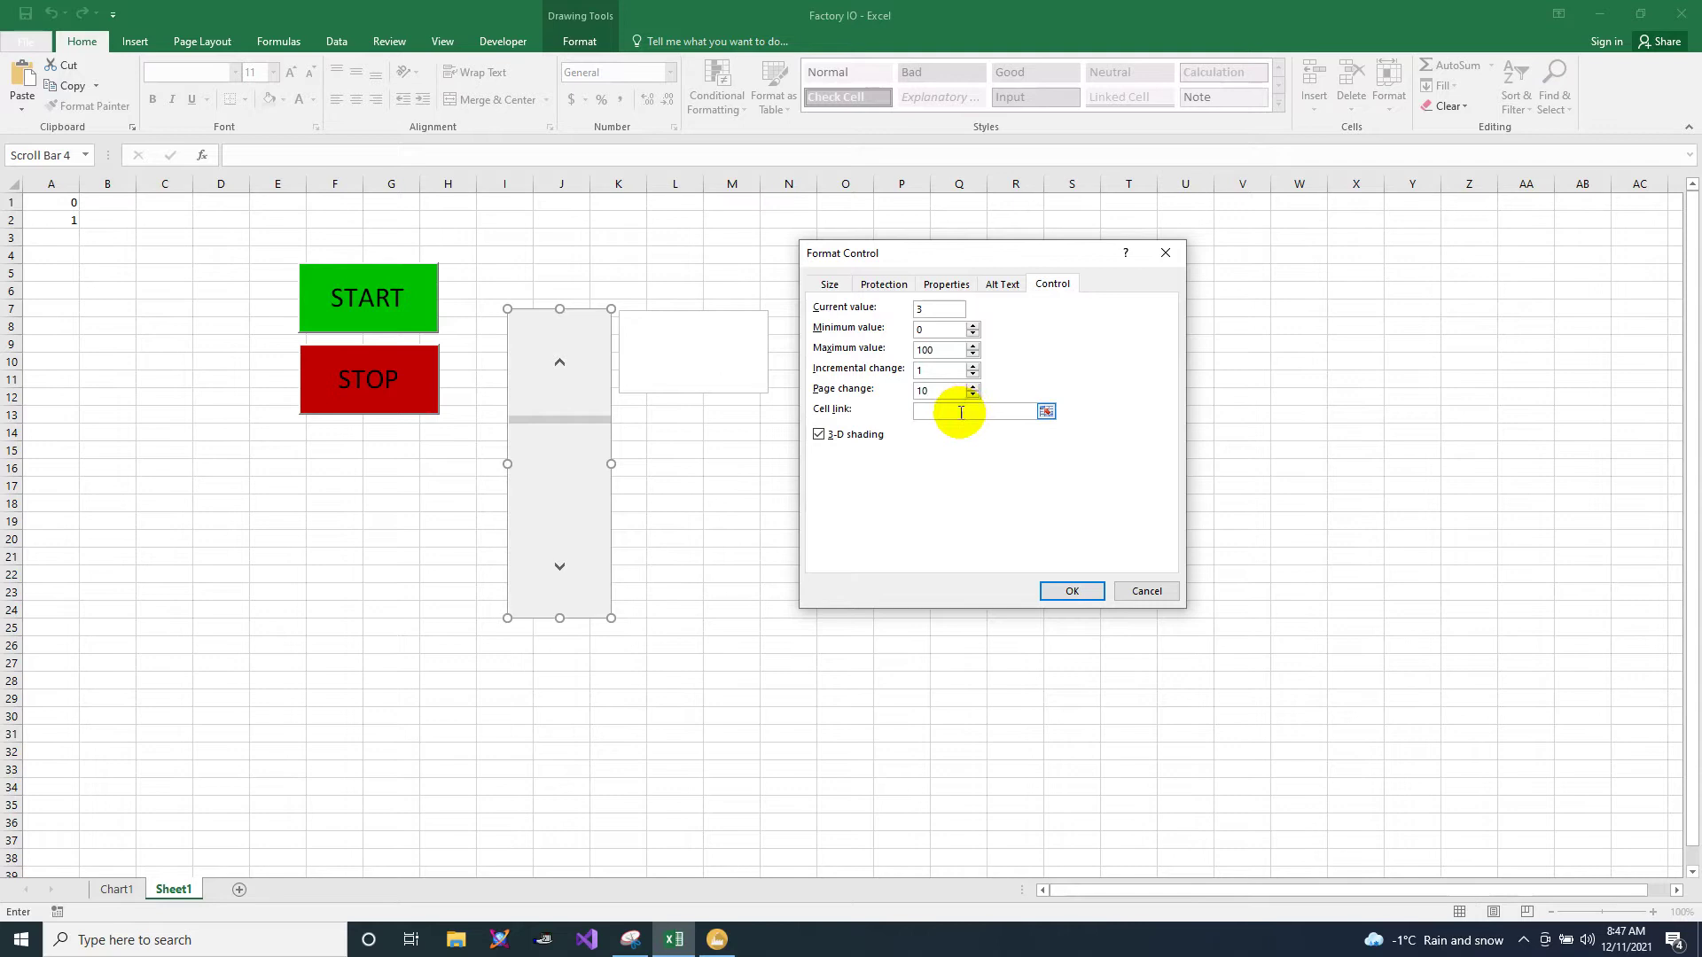
pyautogui.click(45, 272)
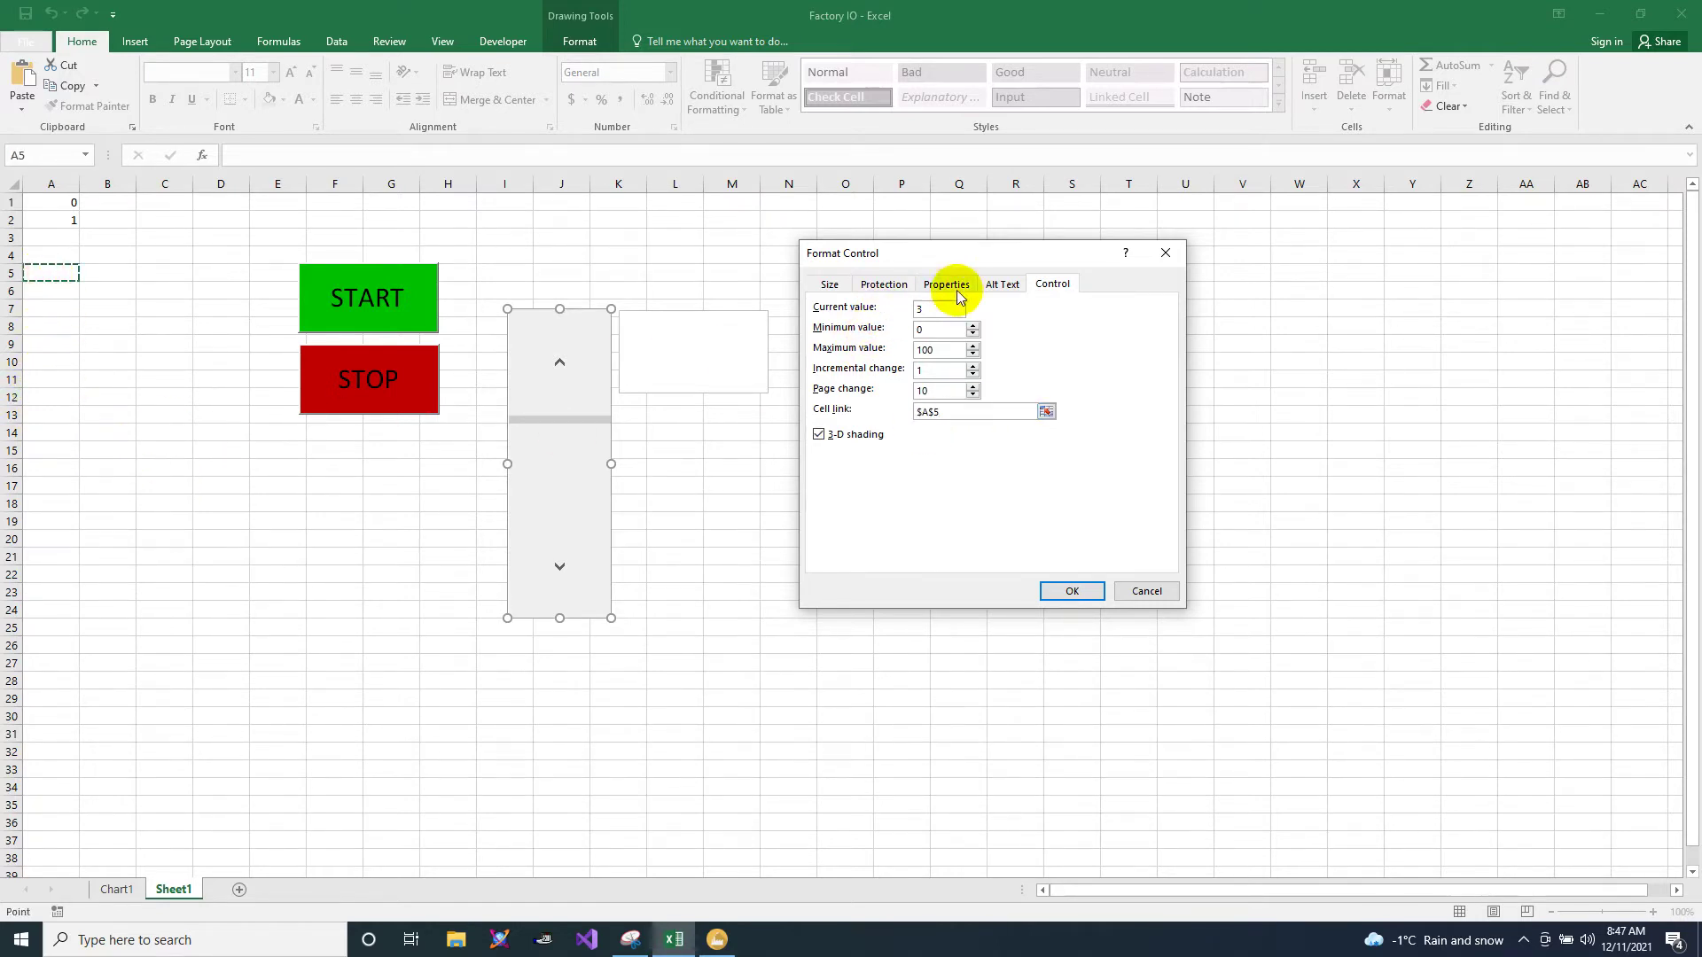
pyautogui.doubleClick(934, 350)
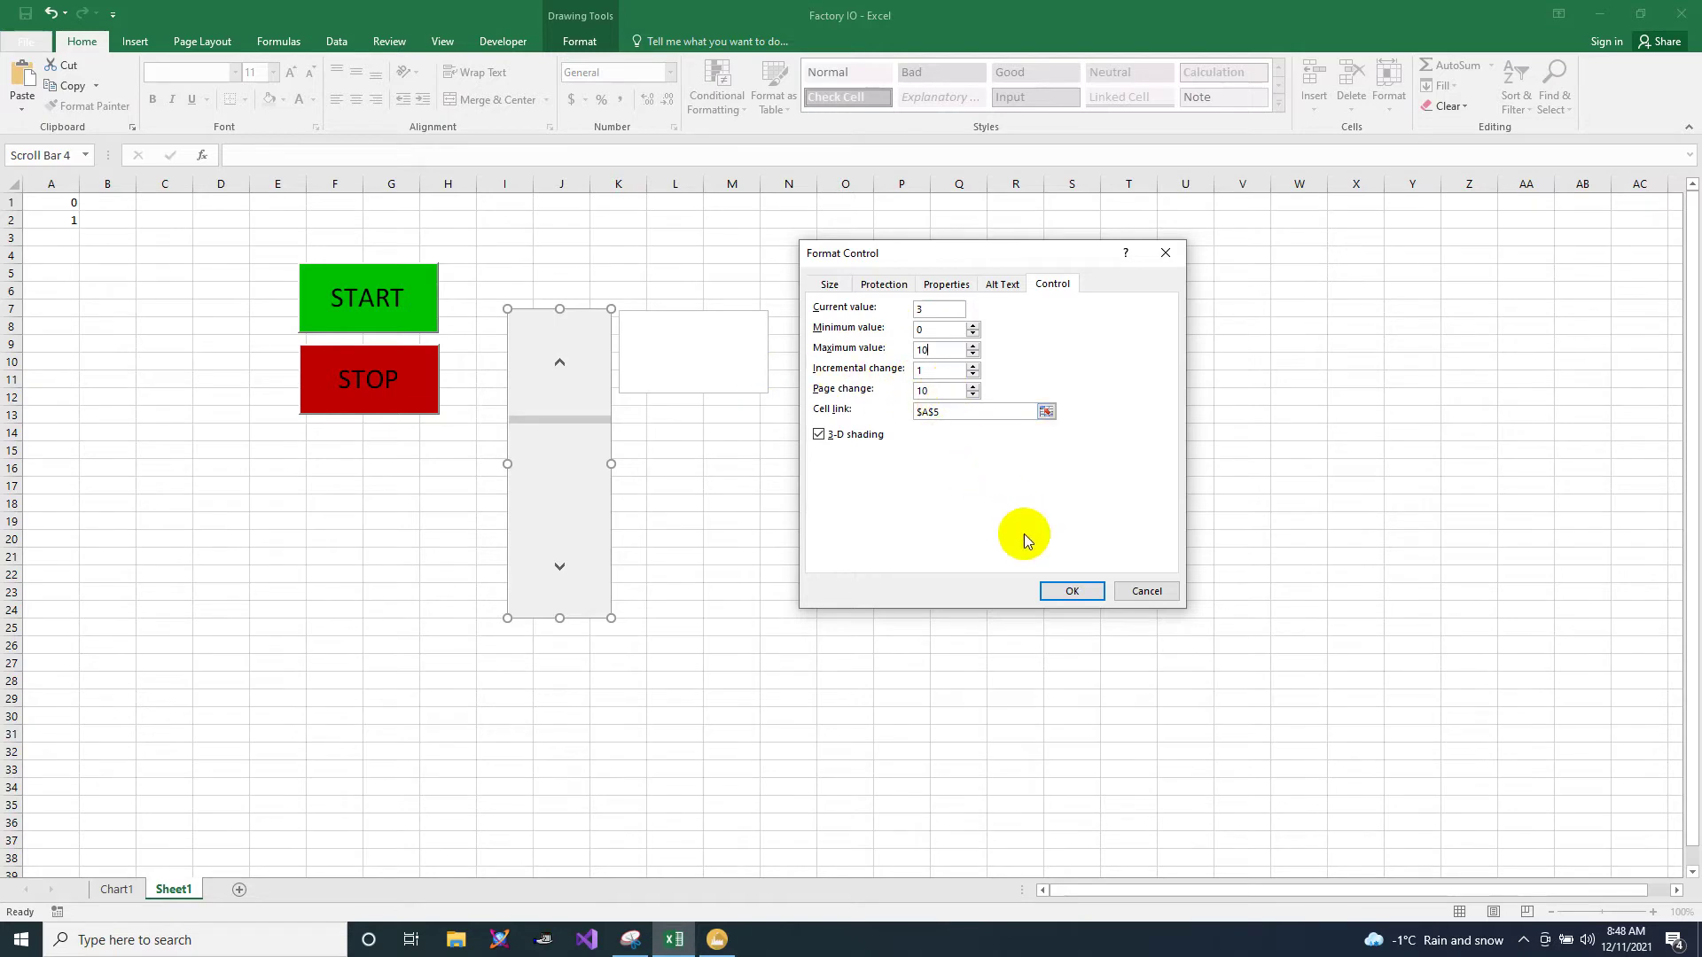
pyautogui.click(1072, 591)
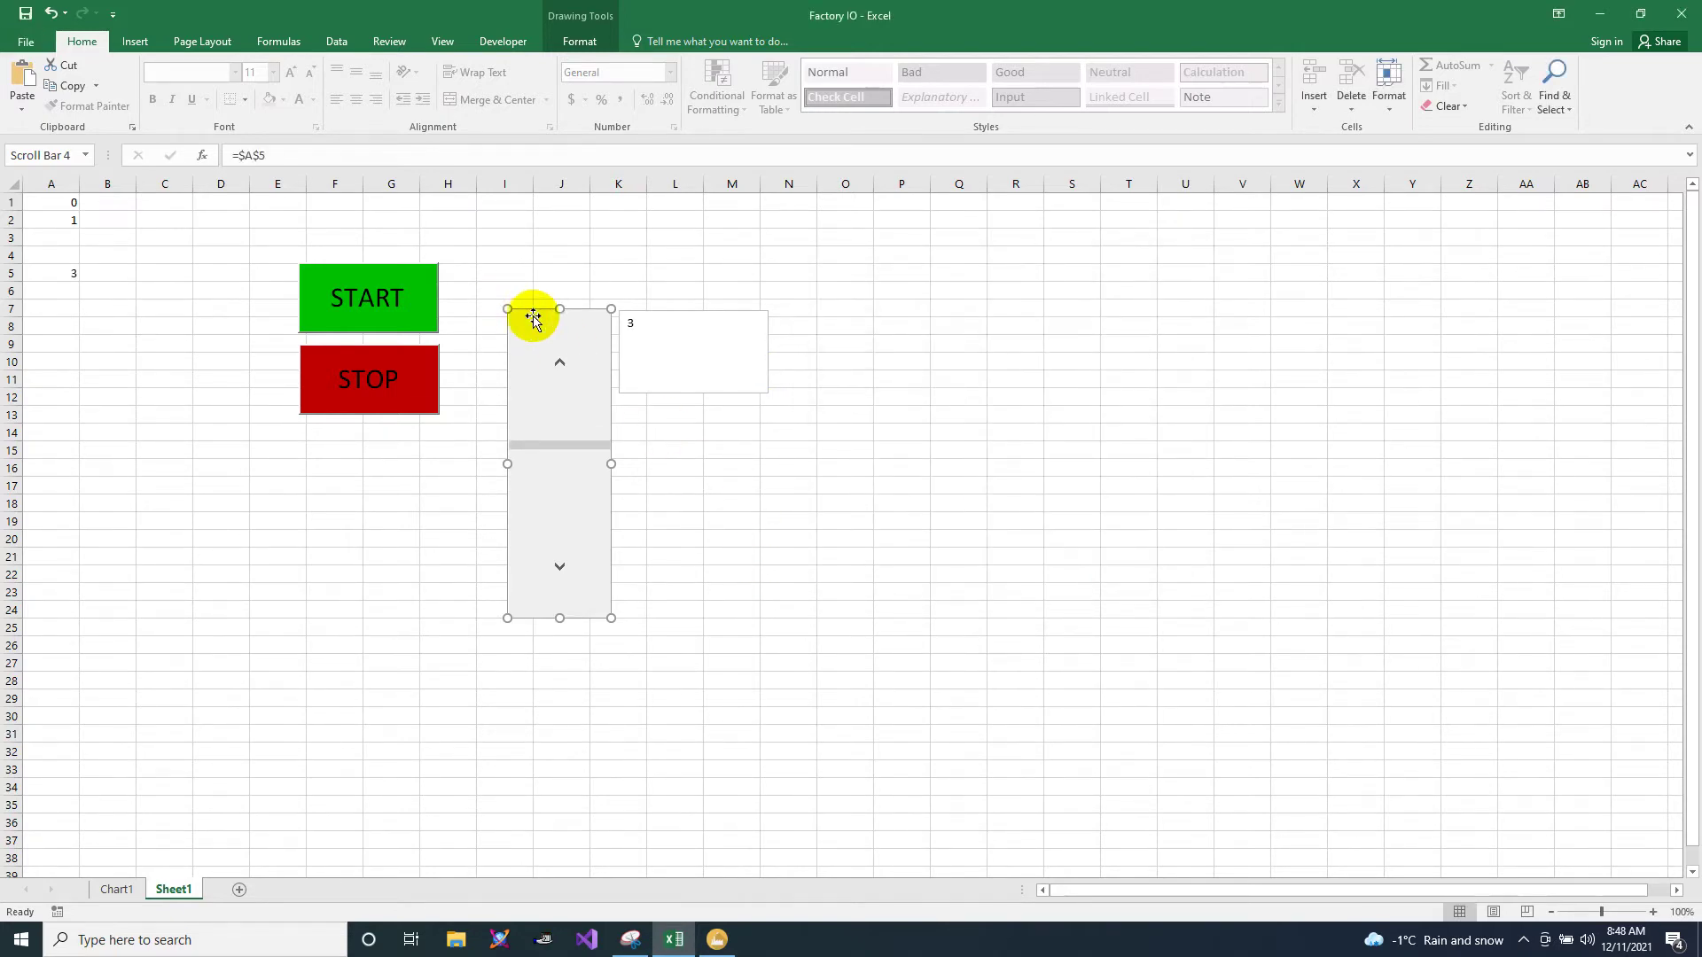
# Step: Middle-align the 3 in the linked text box and enlarge it to font size 66
pyautogui.click(56, 273)
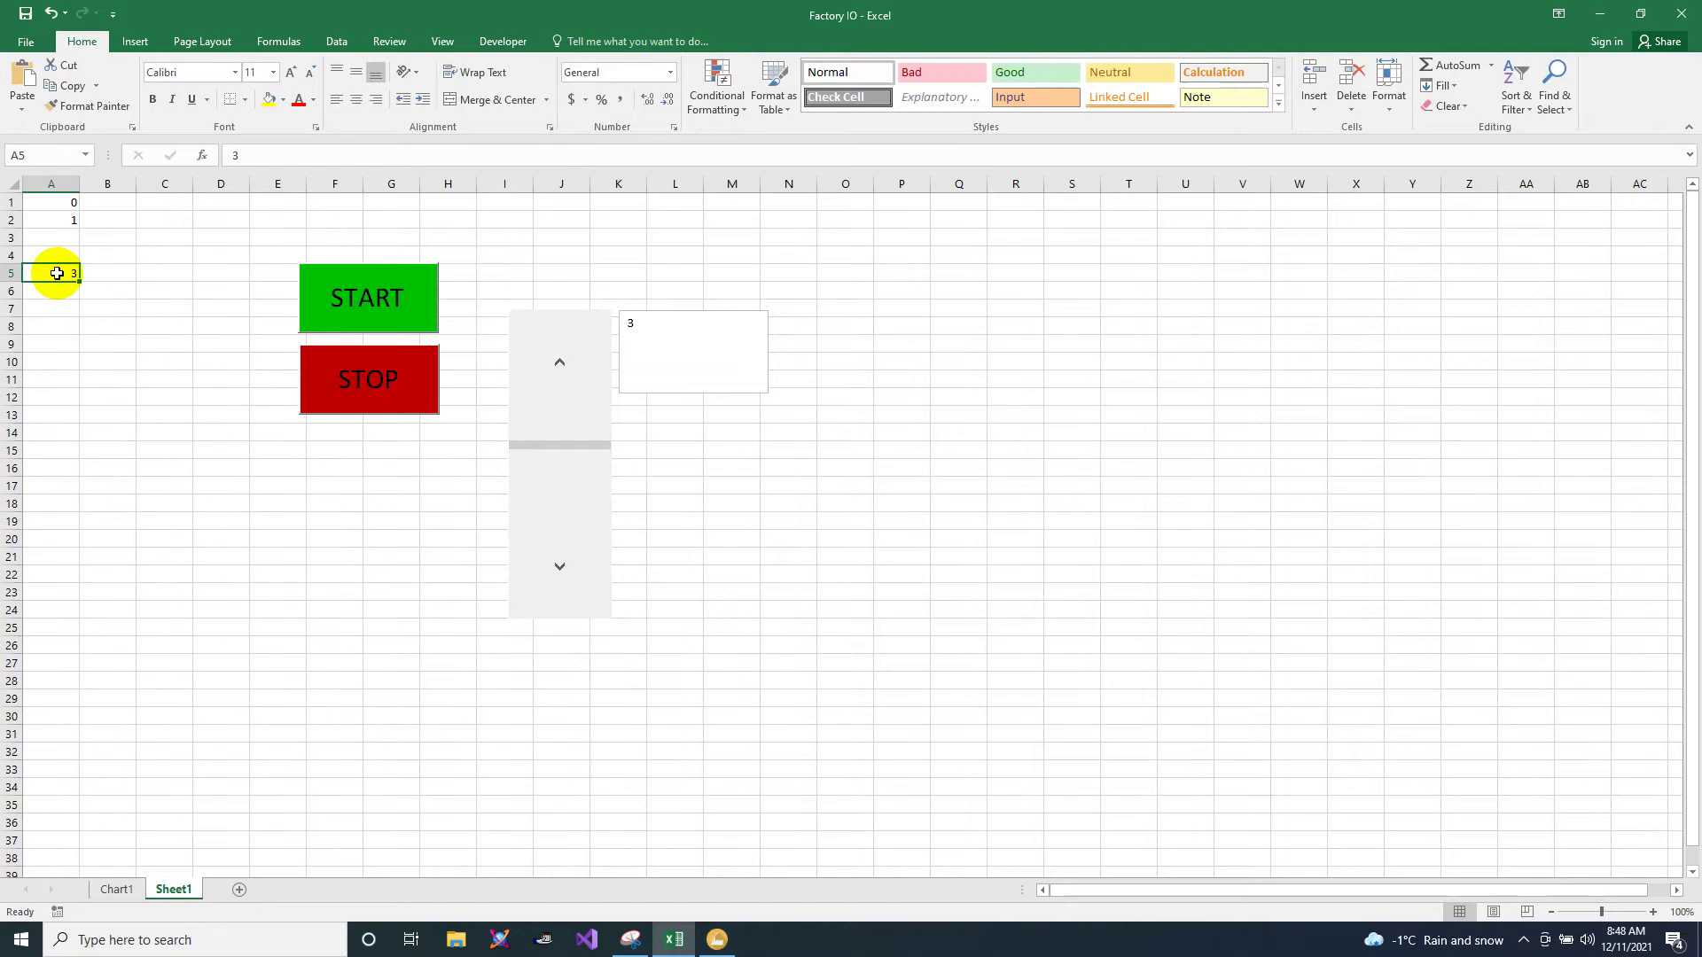
pyautogui.click(695, 353)
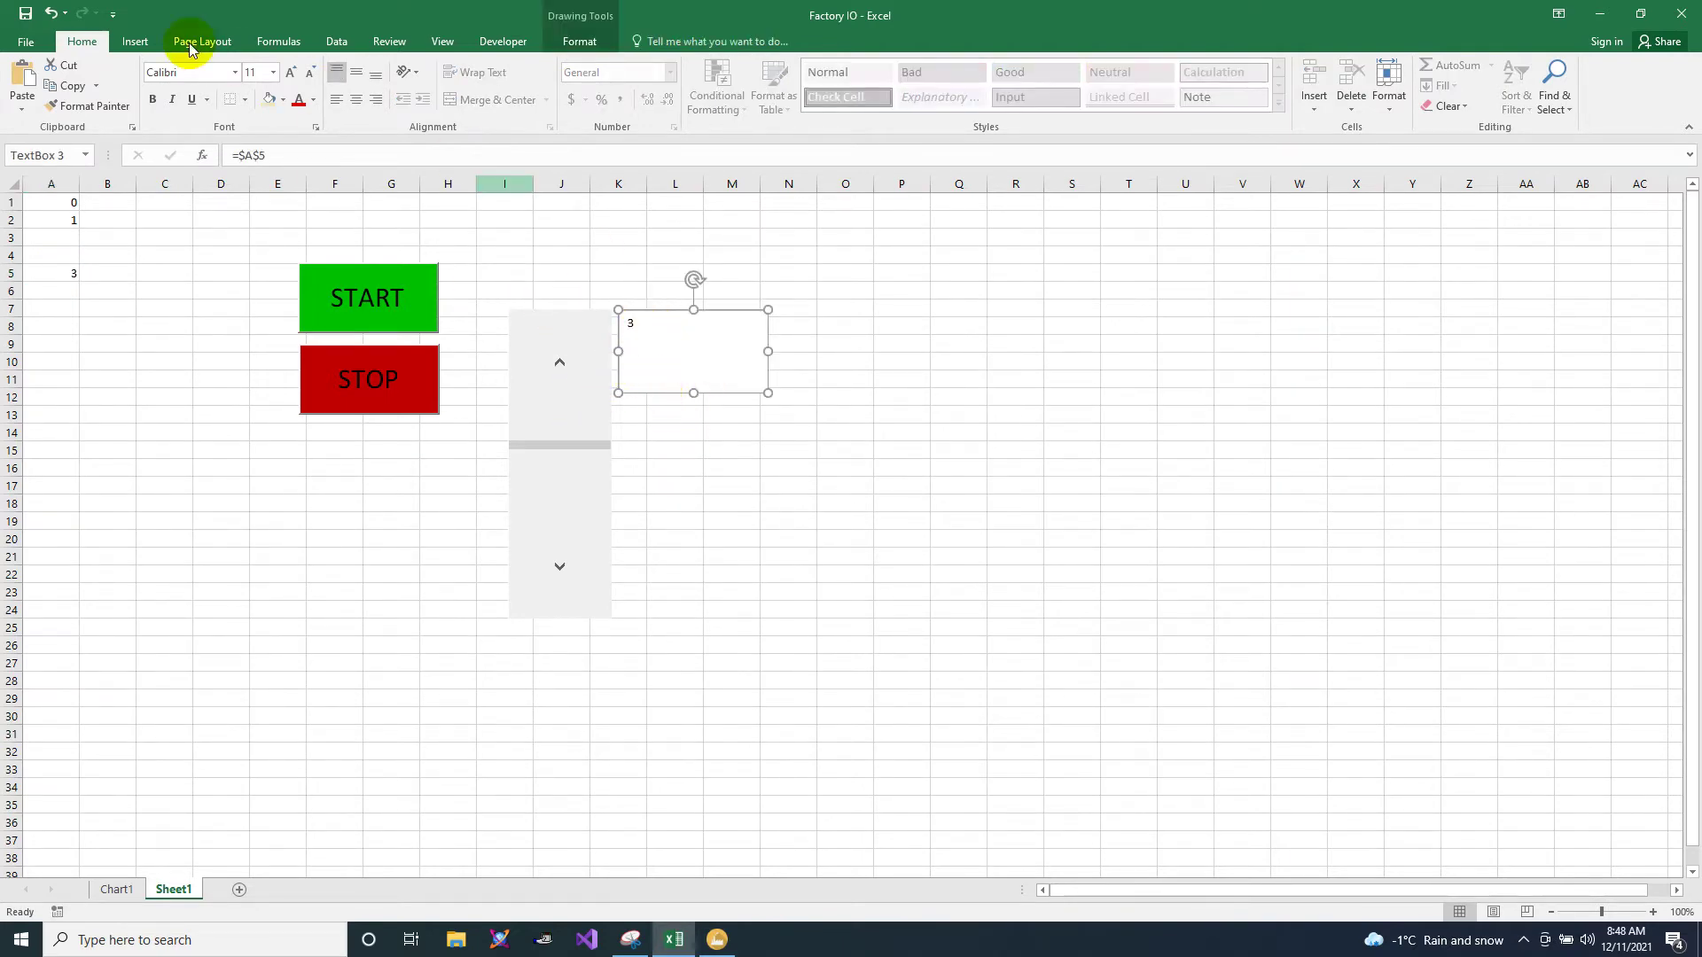
pyautogui.click(357, 80)
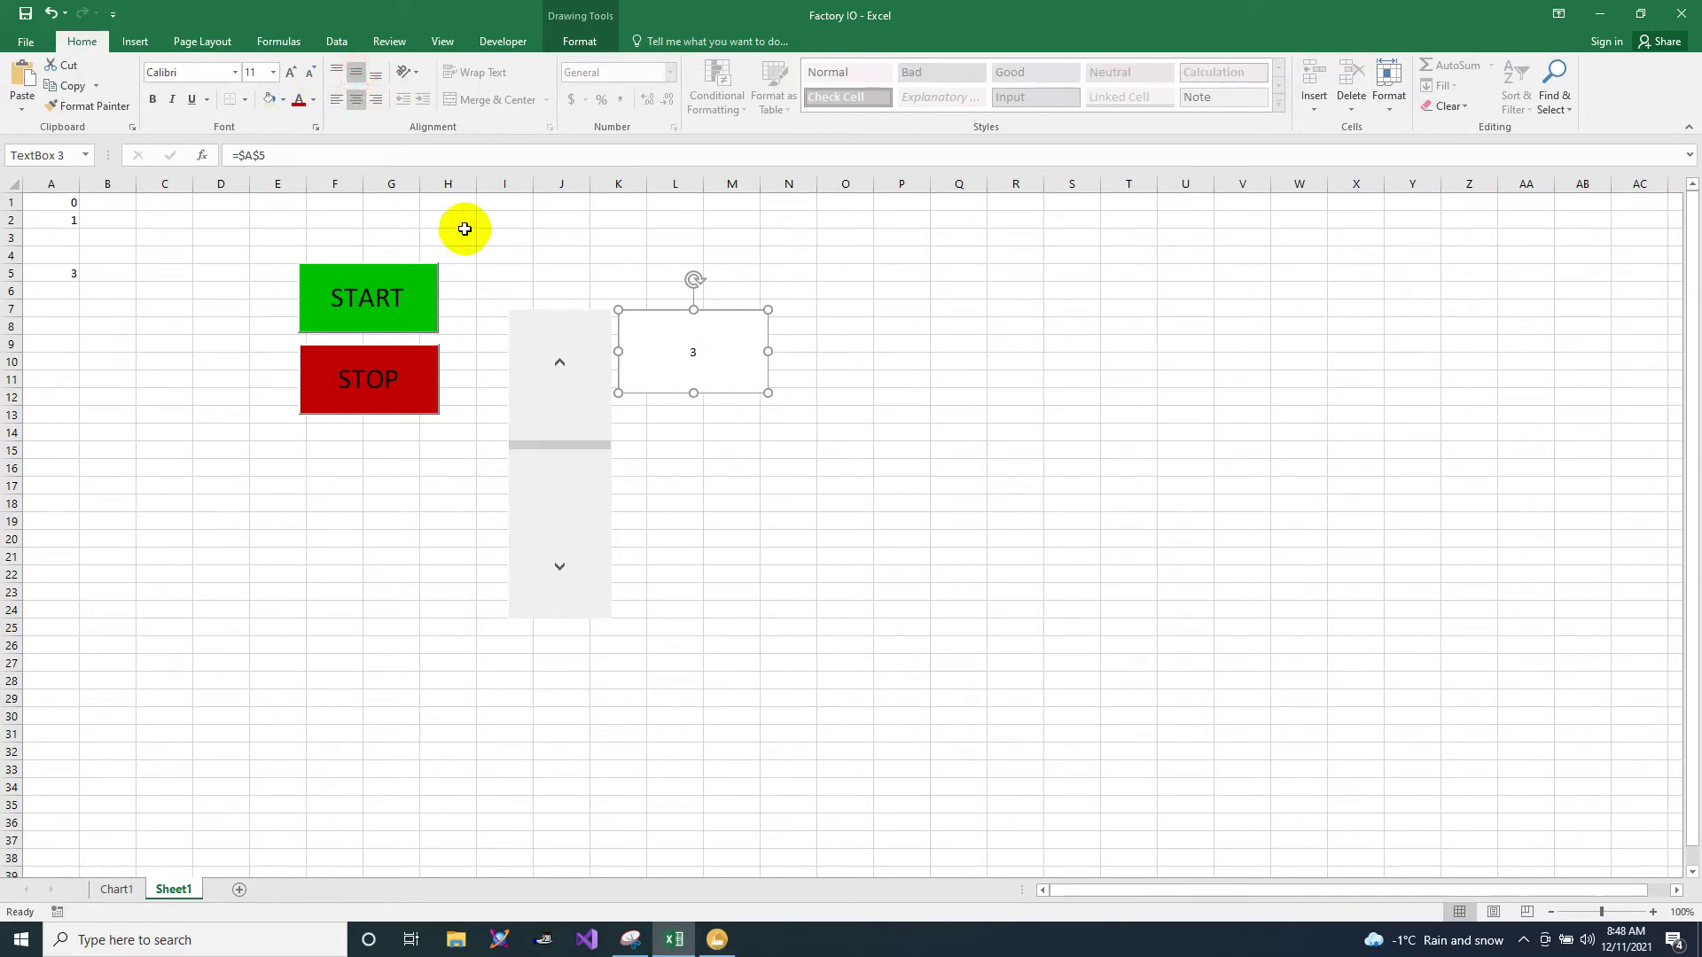
pyautogui.click(288, 76)
pyautogui.click(235, 72)
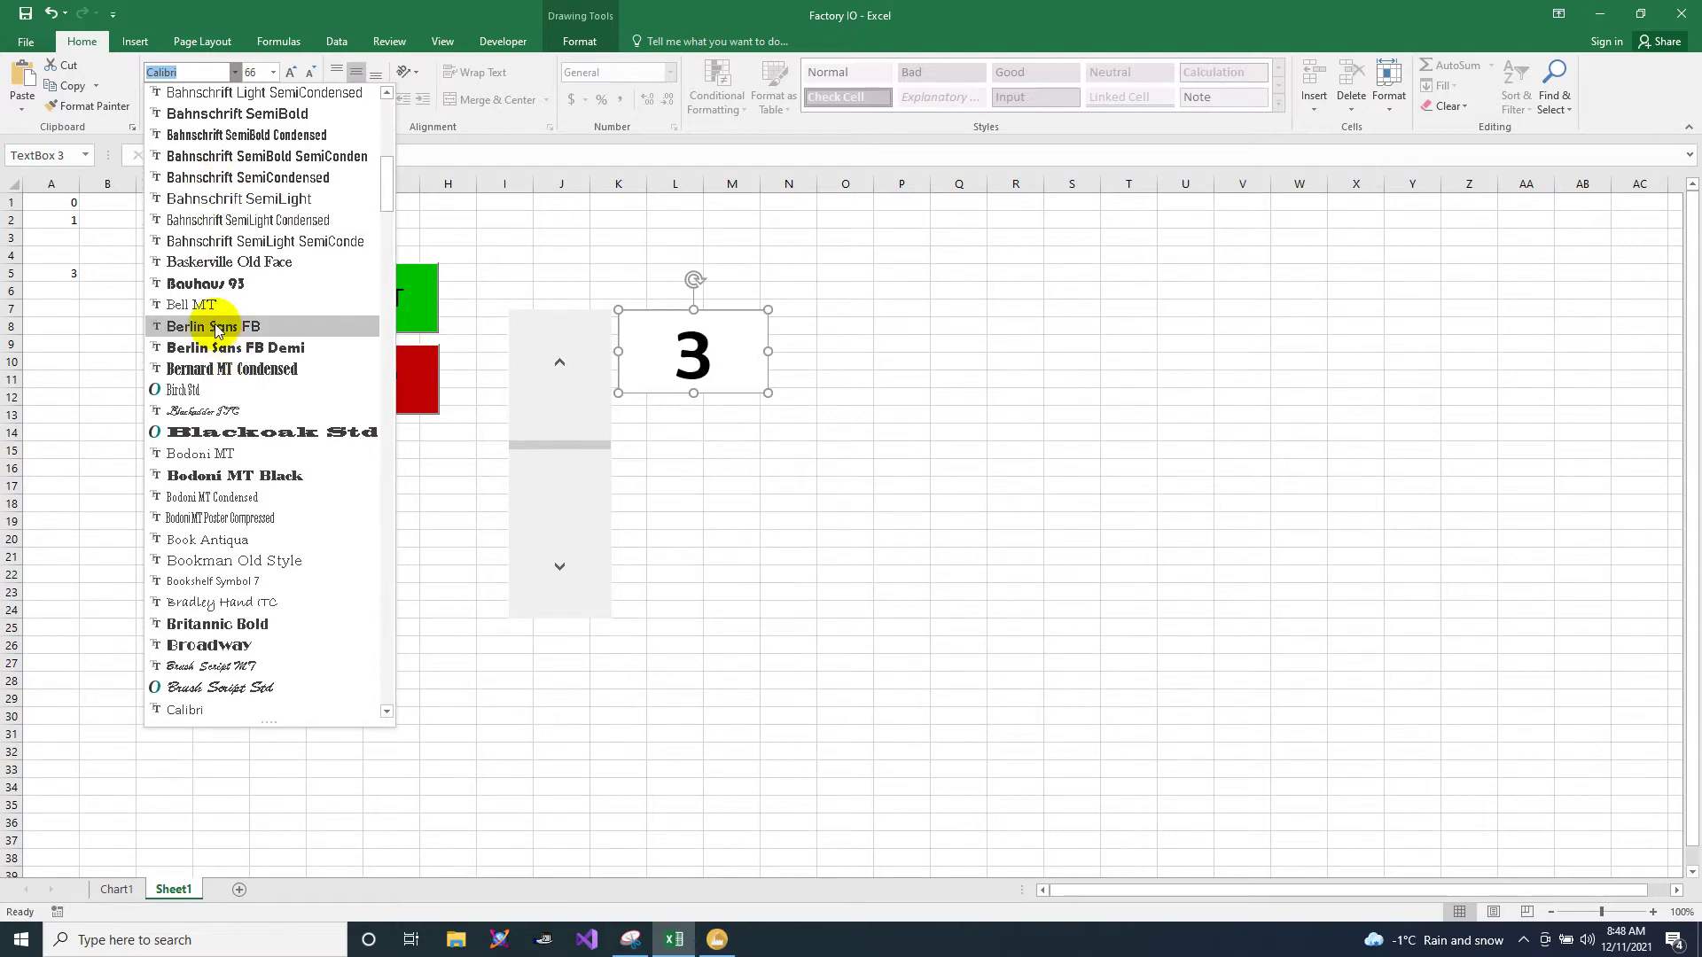
# Step: Set the number in Bahnschrift SemiLight SemiCondensed and narrow its box to fit the digit
pyautogui.click(233, 242)
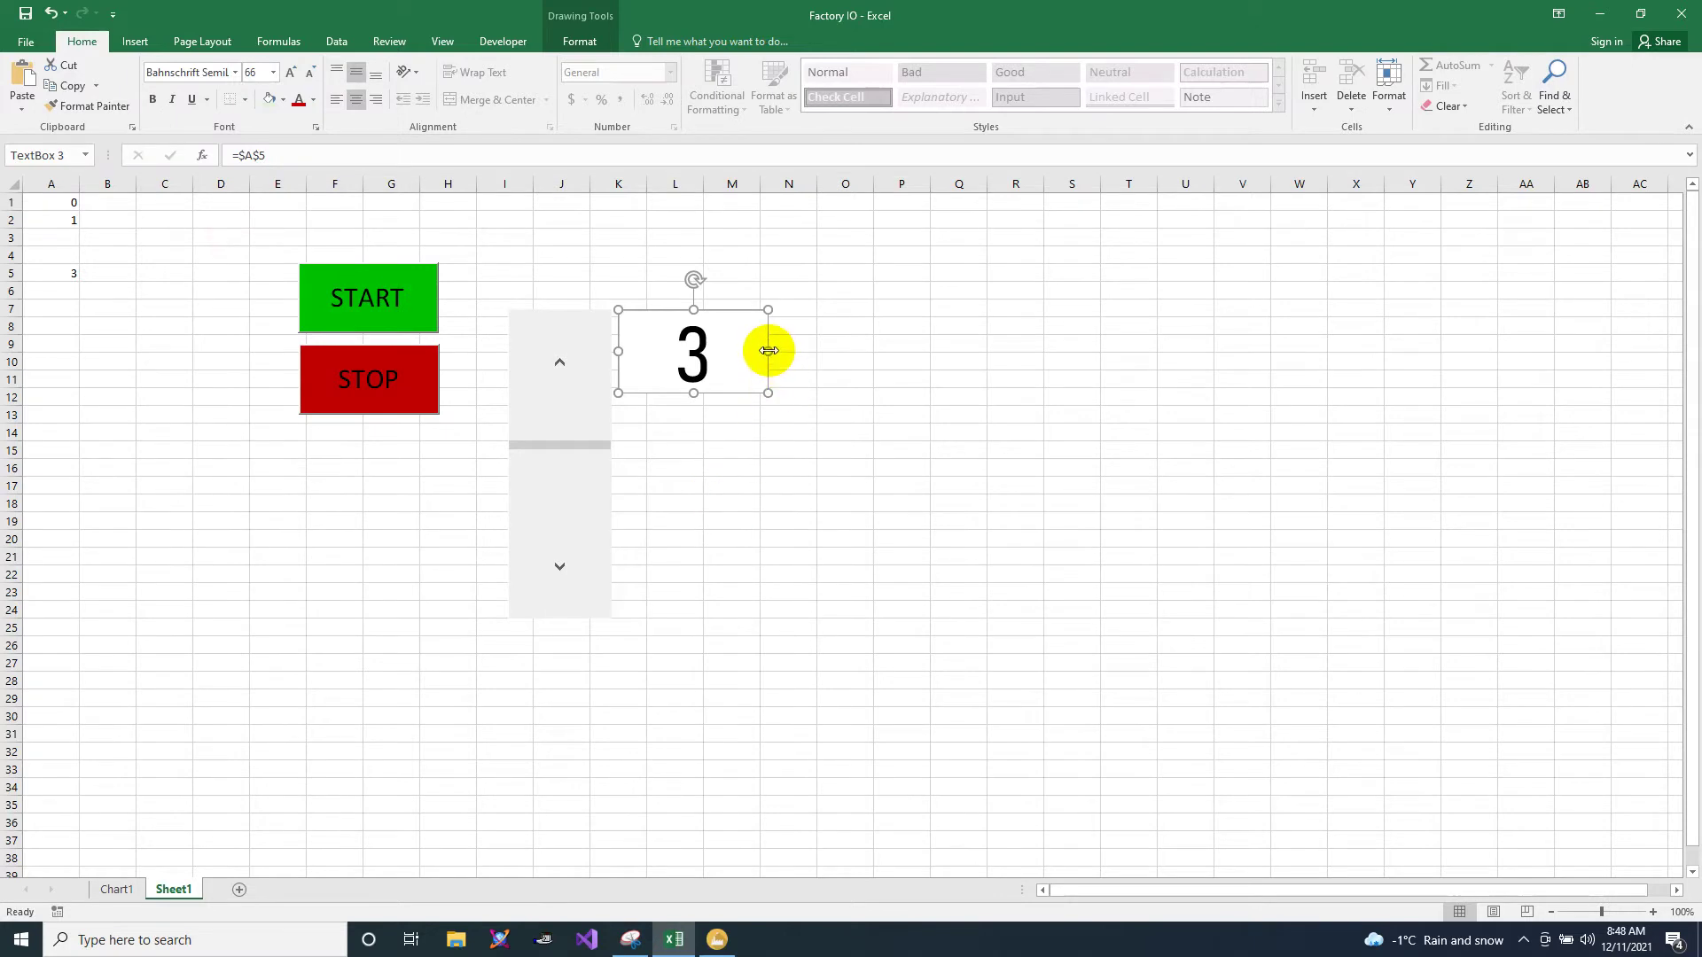
pyautogui.moveTo(768, 351); pyautogui.dragTo(710, 351)
pyautogui.click(745, 497)
pyautogui.click(698, 351)
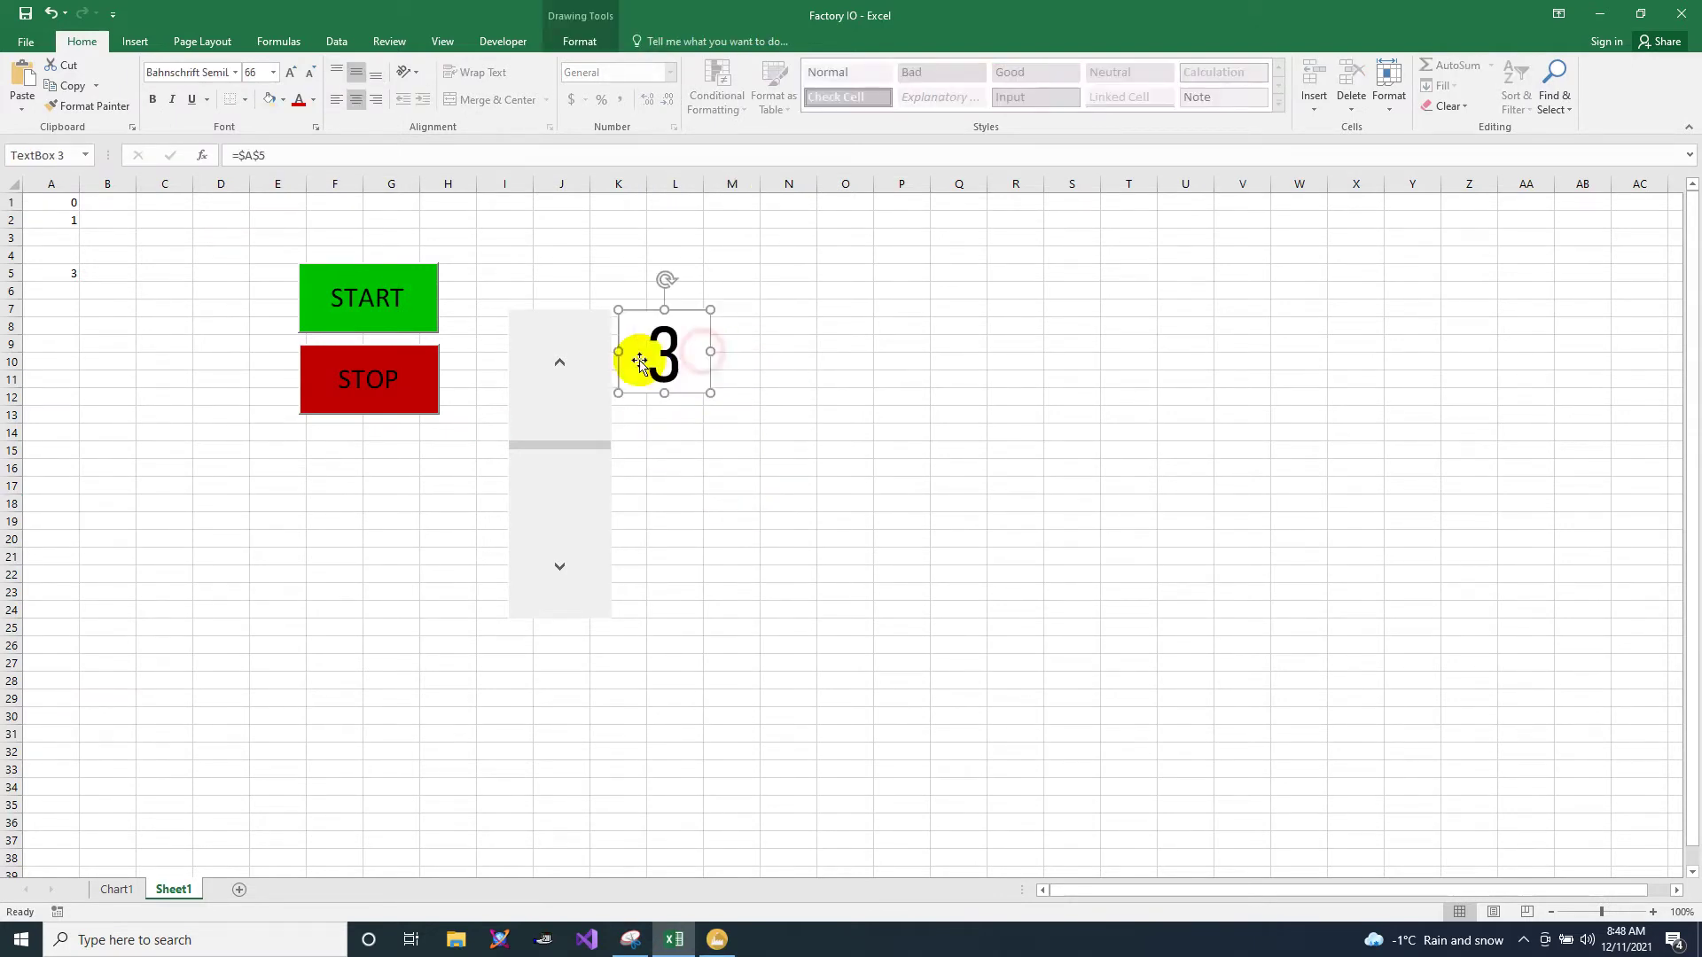
# Step: Step the scroll bar down to 0, up to 10, then back to 9
pyautogui.click(553, 360)
pyautogui.click(553, 360)
pyautogui.click(553, 360)
pyautogui.click(561, 567)
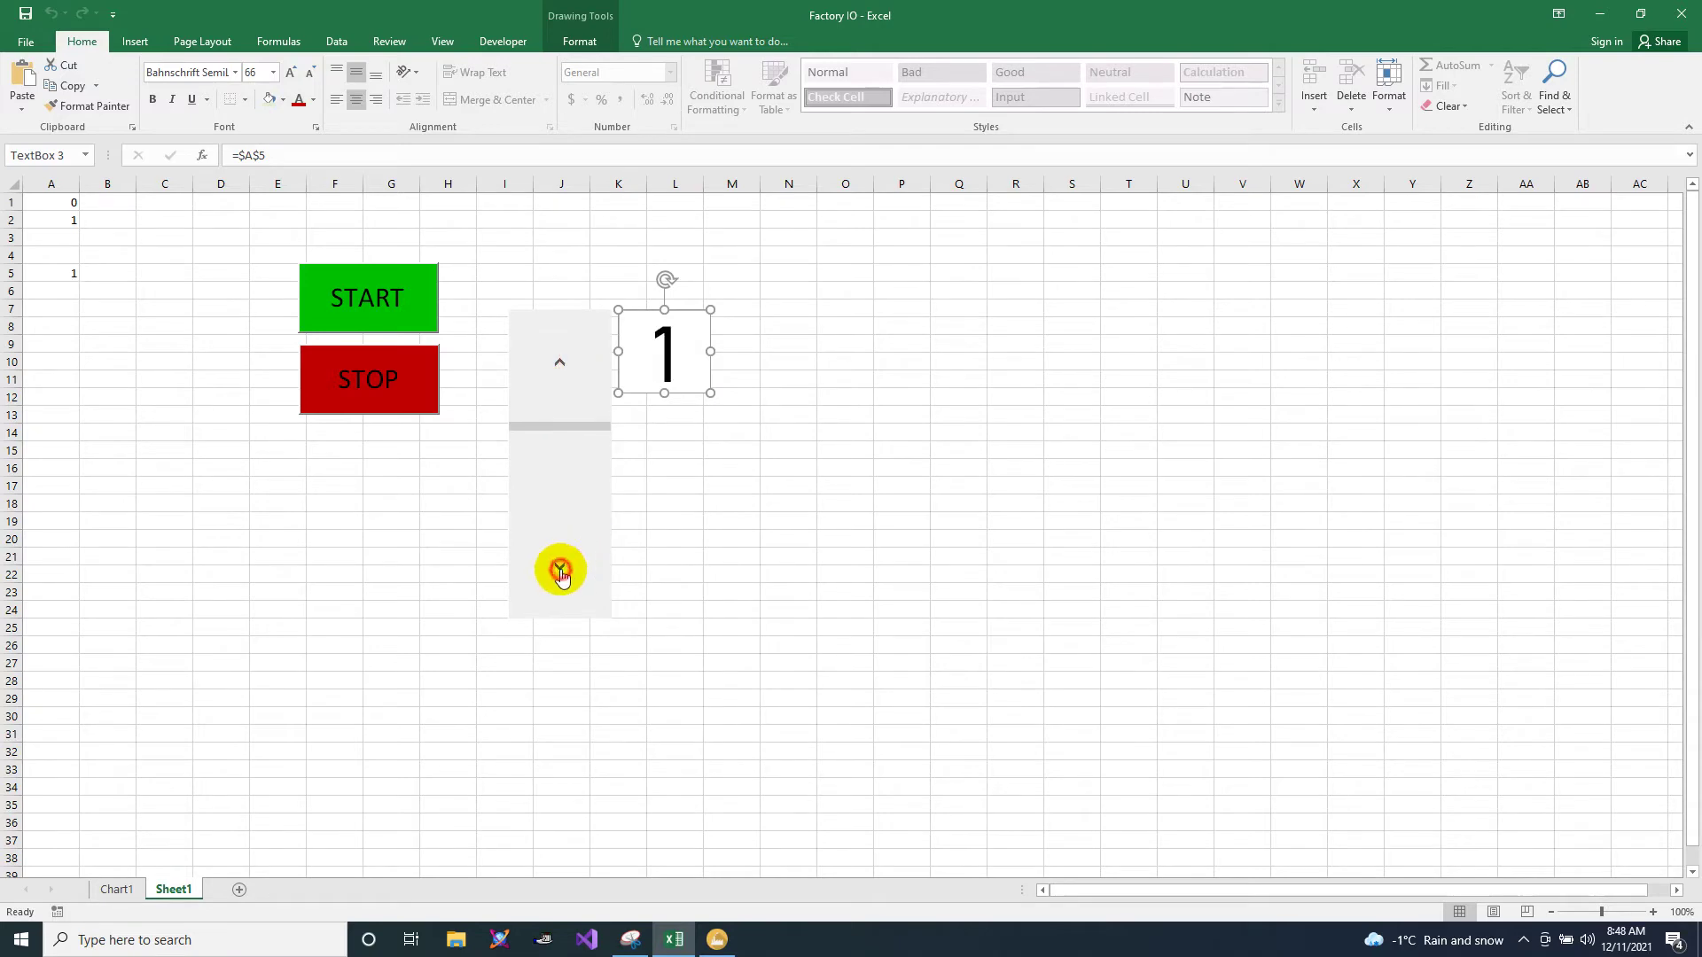
pyautogui.click(560, 571)
pyautogui.click(560, 571)
pyautogui.click(560, 571)
pyautogui.click(560, 573)
pyautogui.click(559, 574)
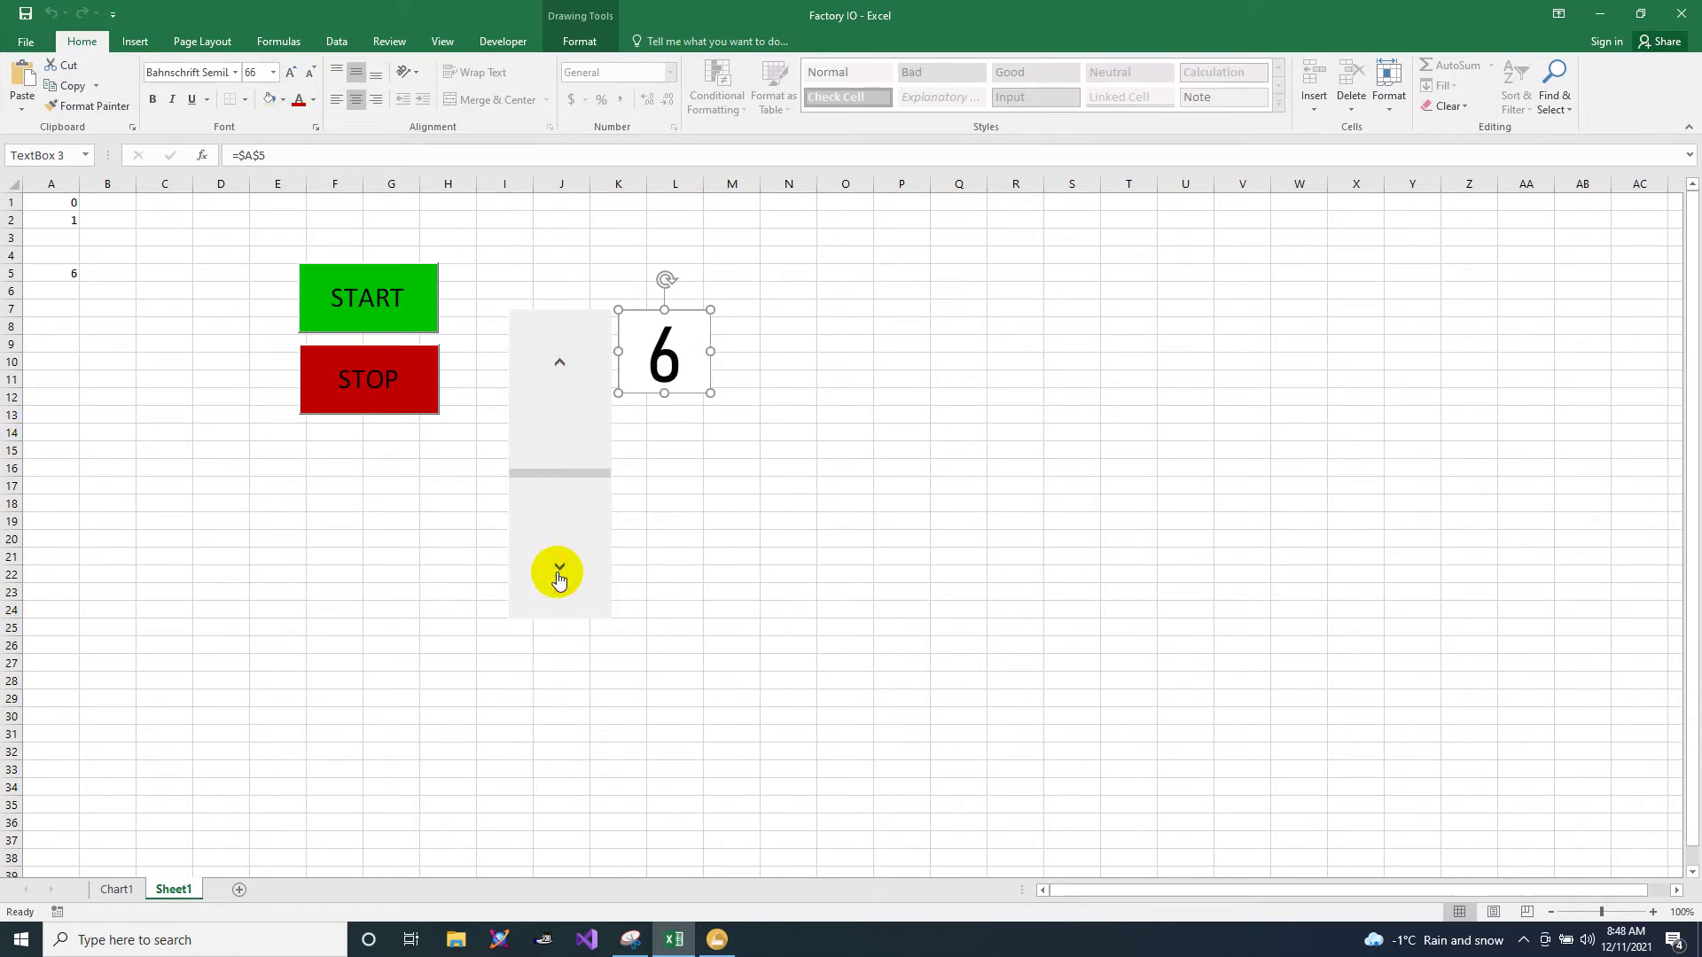
pyautogui.click(559, 574)
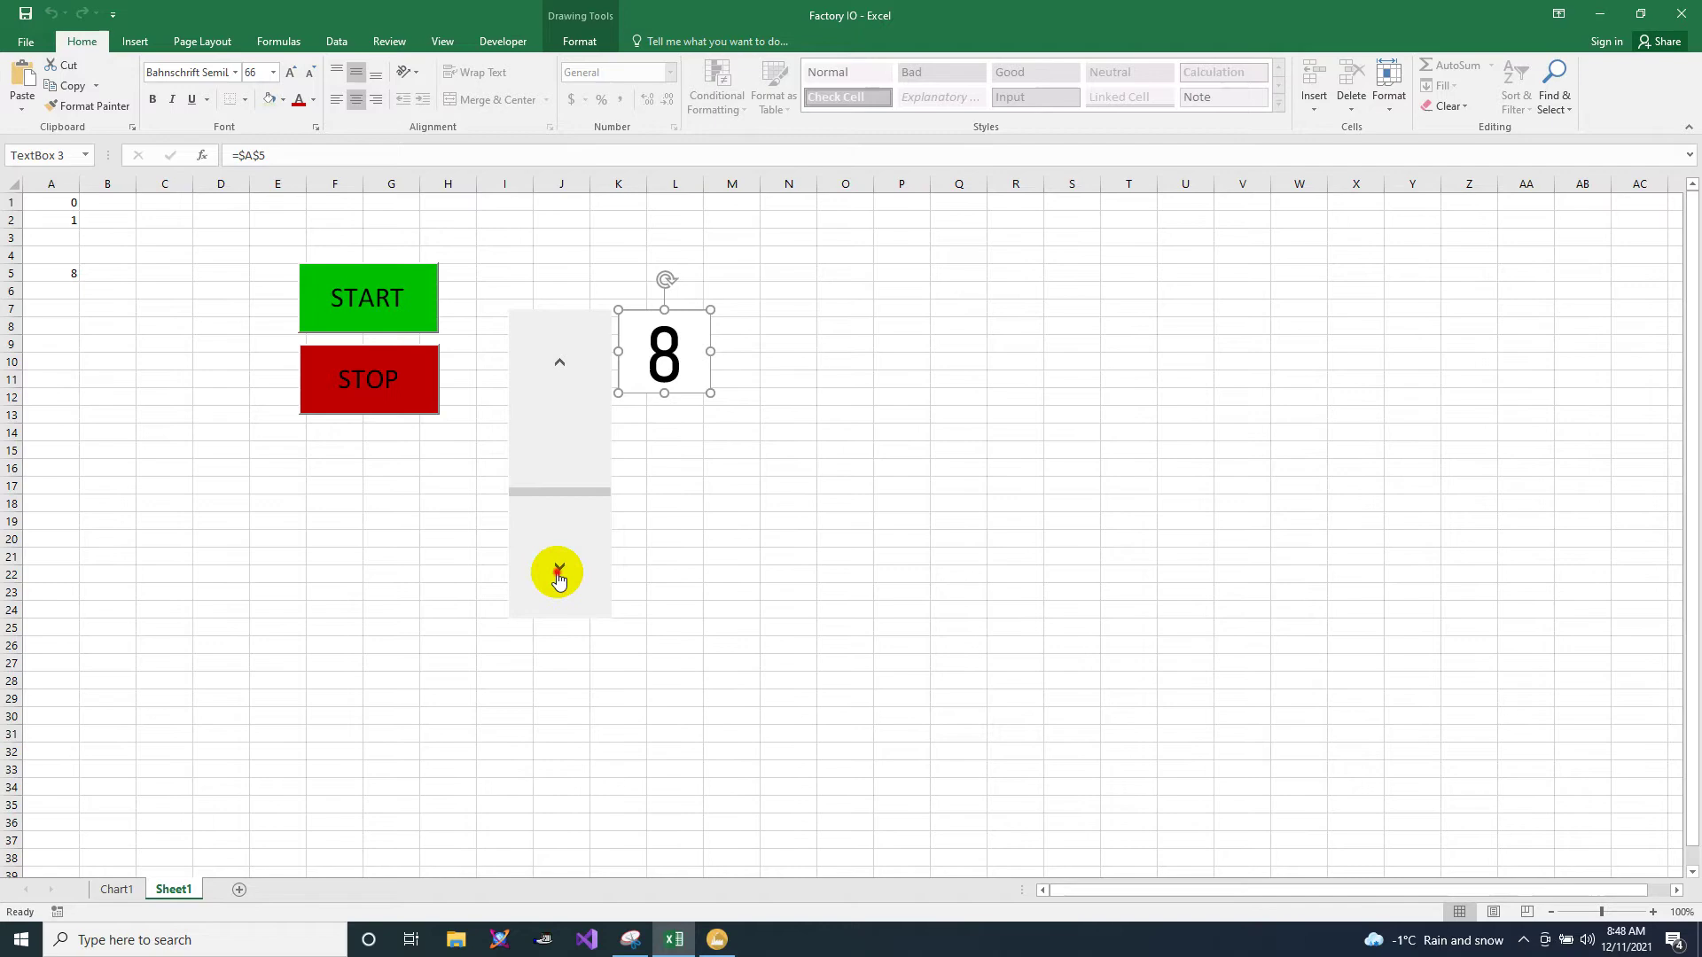
pyautogui.click(559, 574)
pyautogui.click(557, 360)
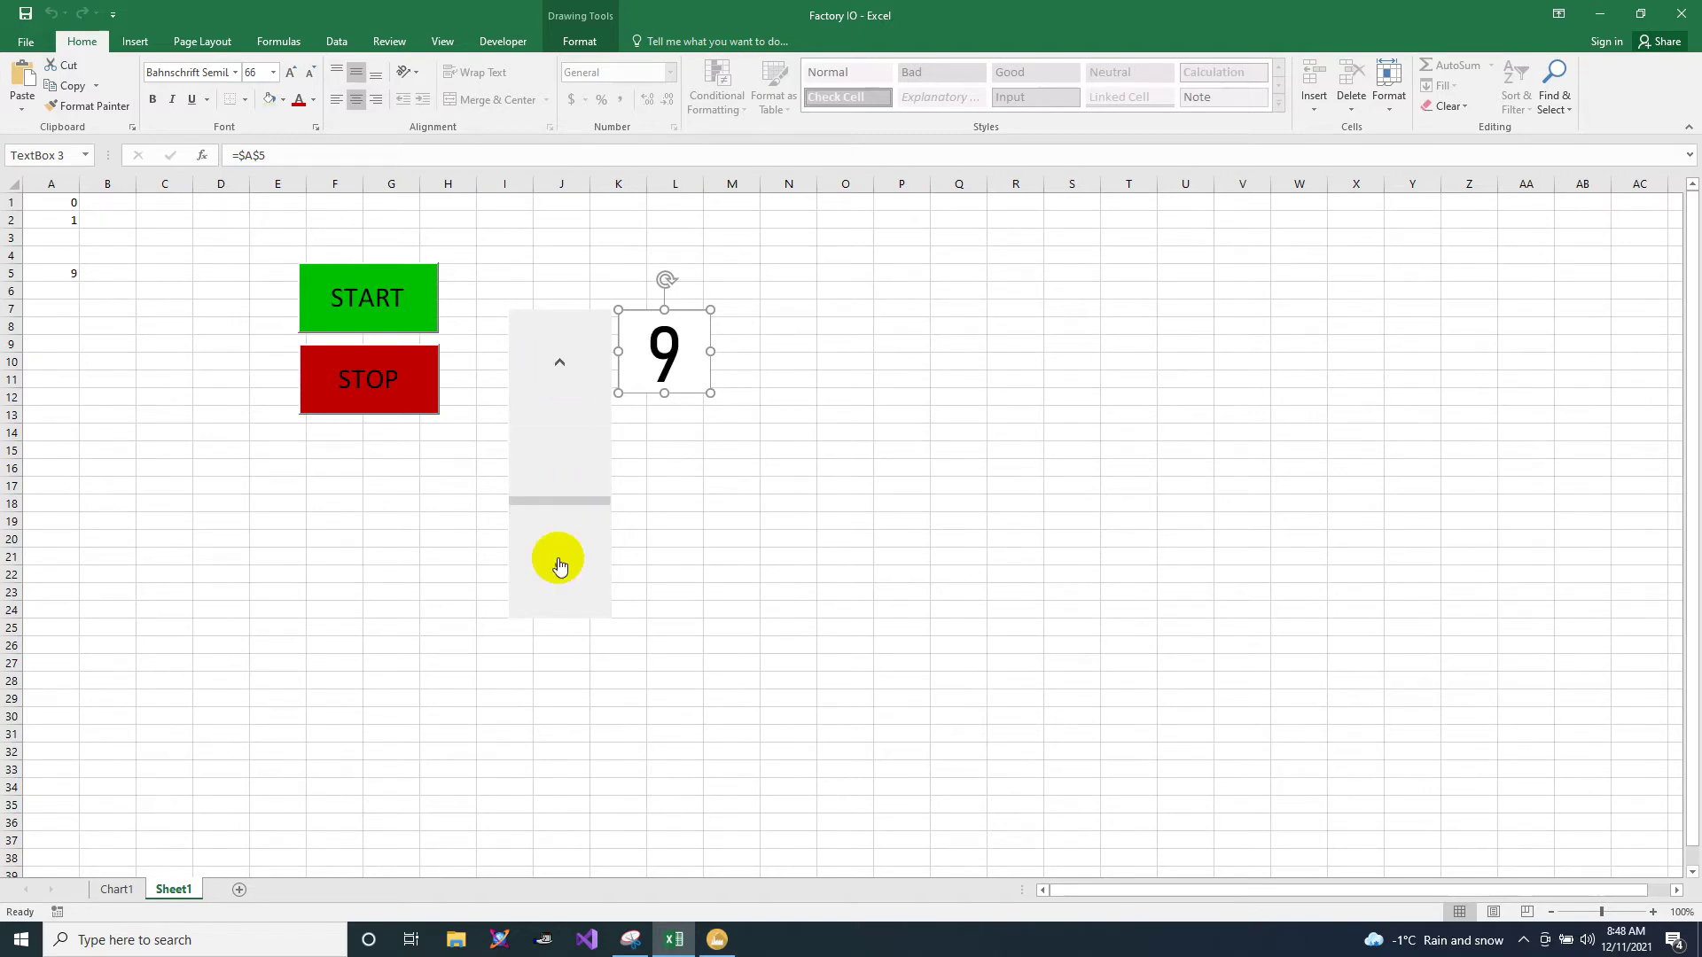
pyautogui.click(563, 573)
pyautogui.click(558, 358)
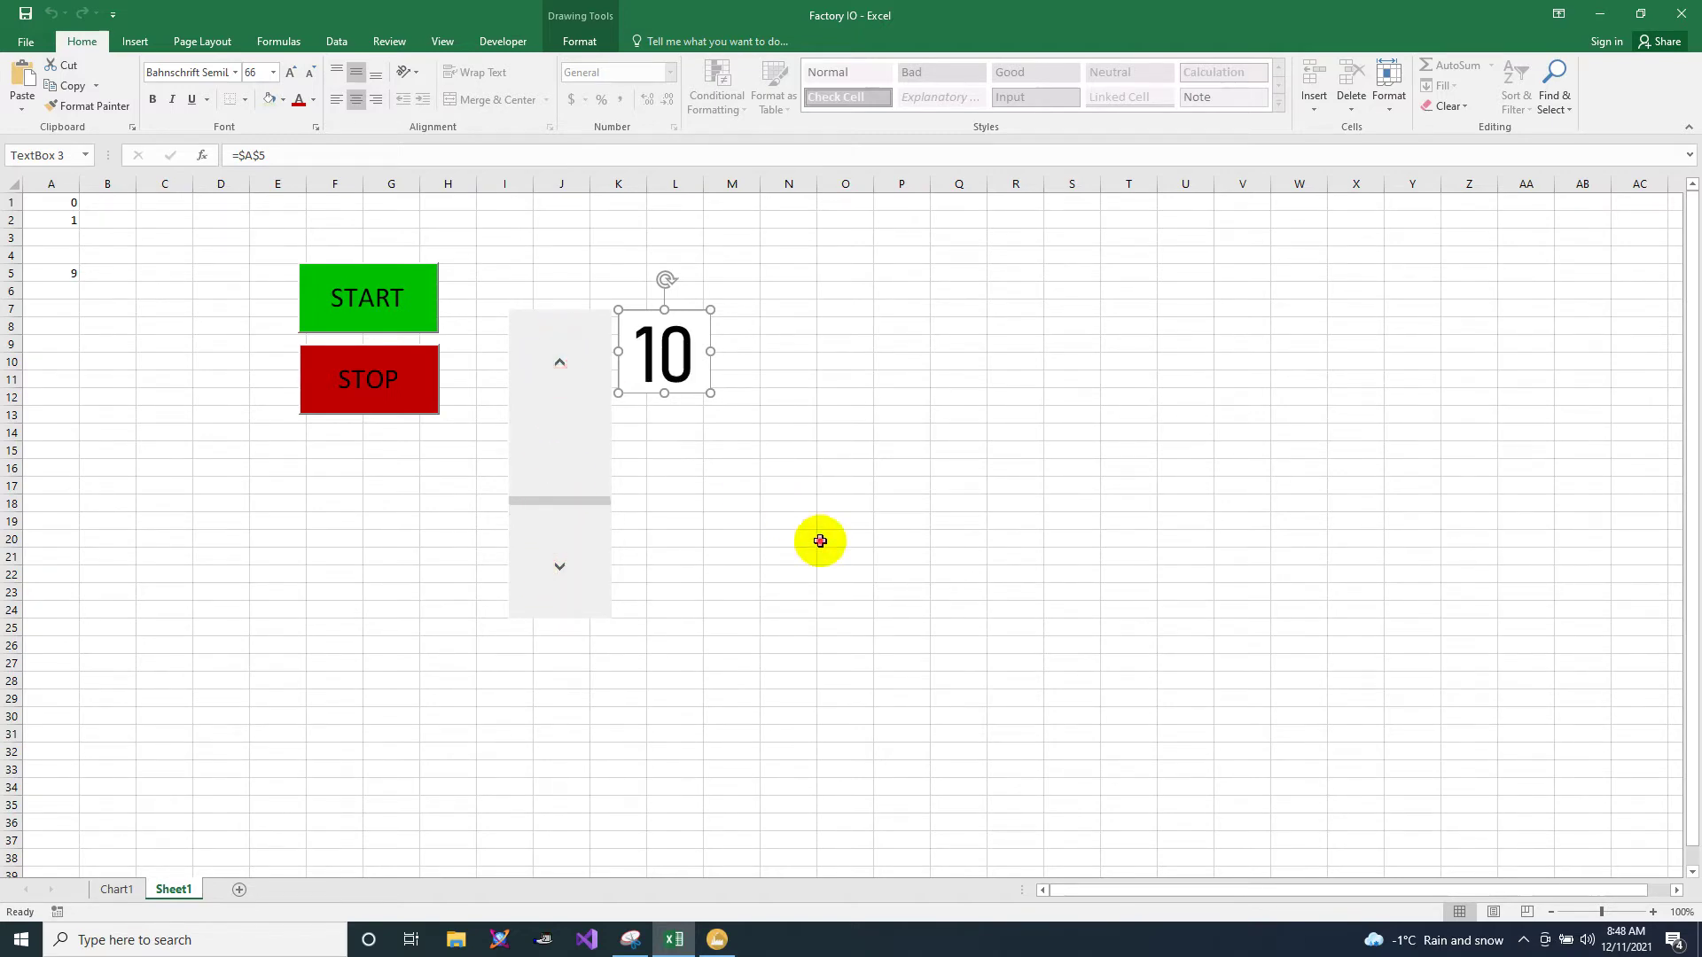
pyautogui.click(817, 540)
pyautogui.click(693, 401)
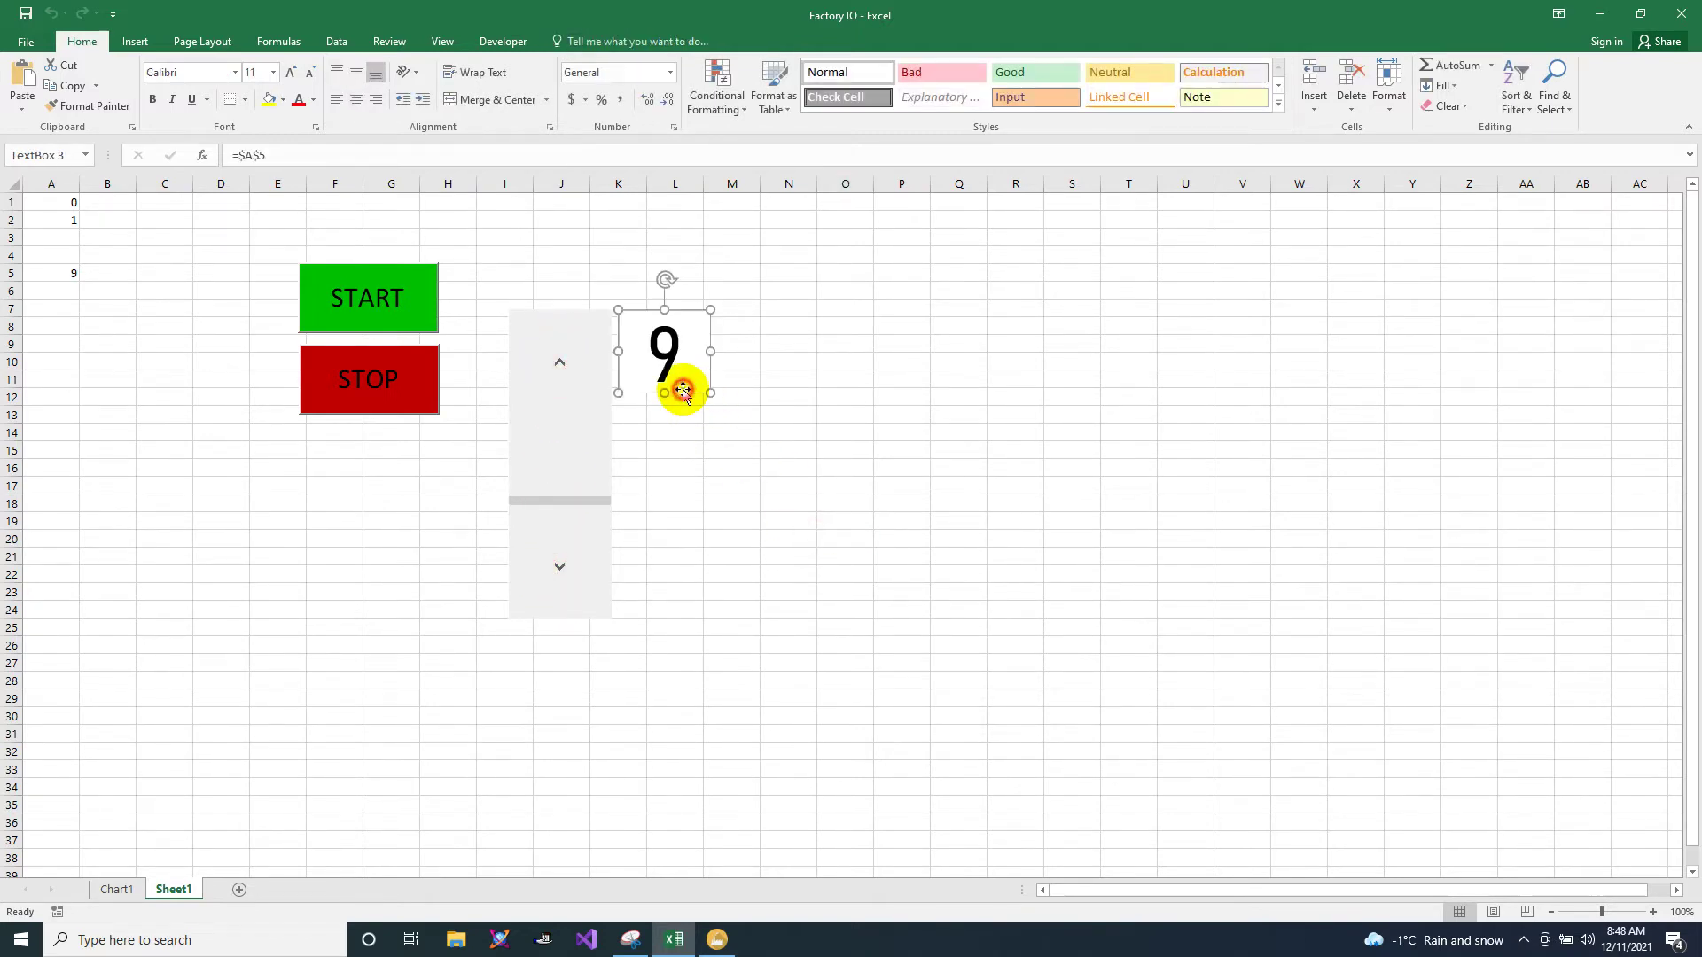
# Step: Color the 9 digit dark green and fill its box light green
pyautogui.click(313, 102)
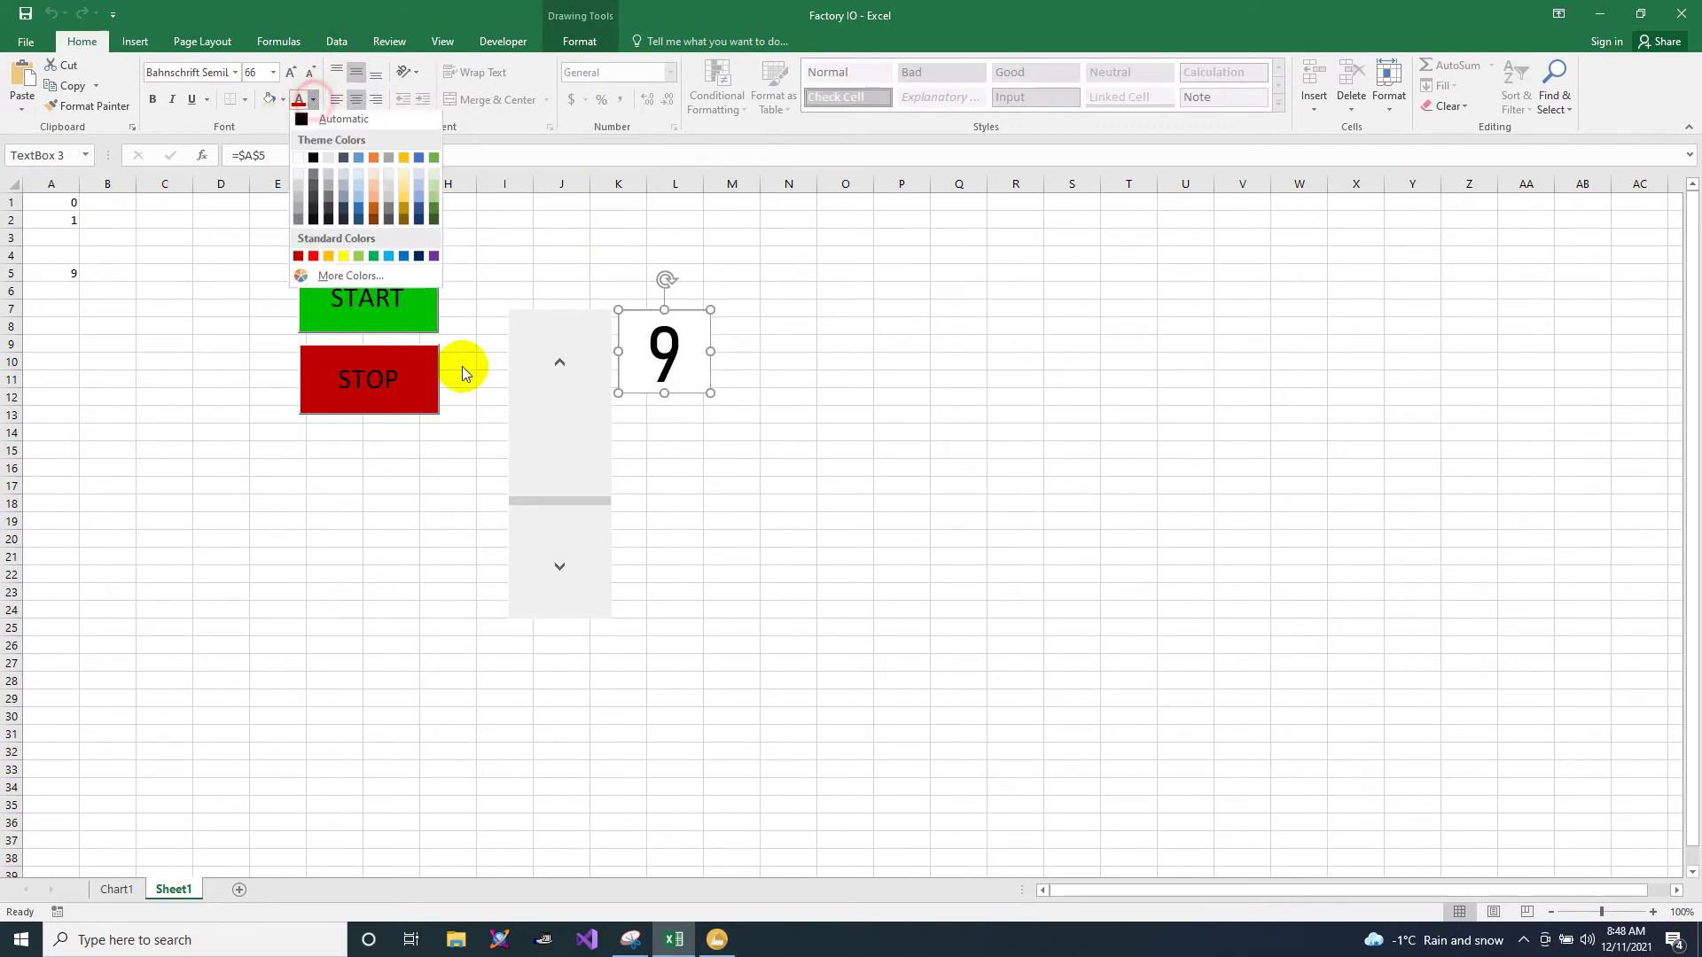
pyautogui.click(433, 224)
pyautogui.click(285, 100)
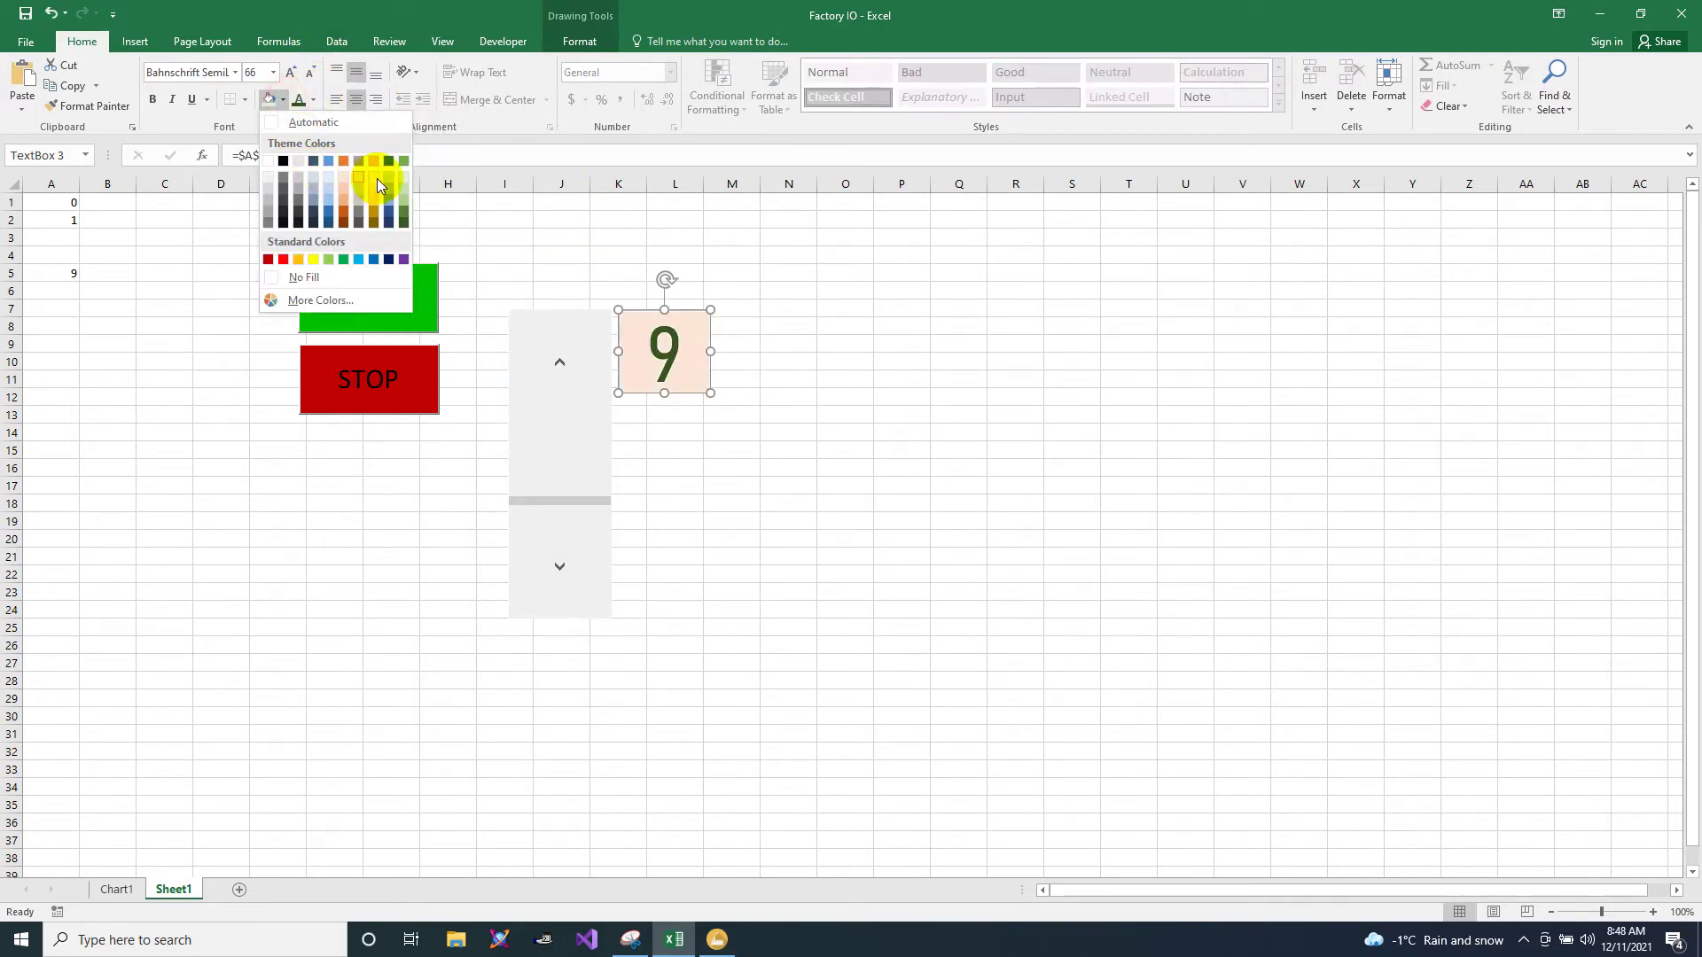
pyautogui.click(405, 180)
pyautogui.click(1015, 538)
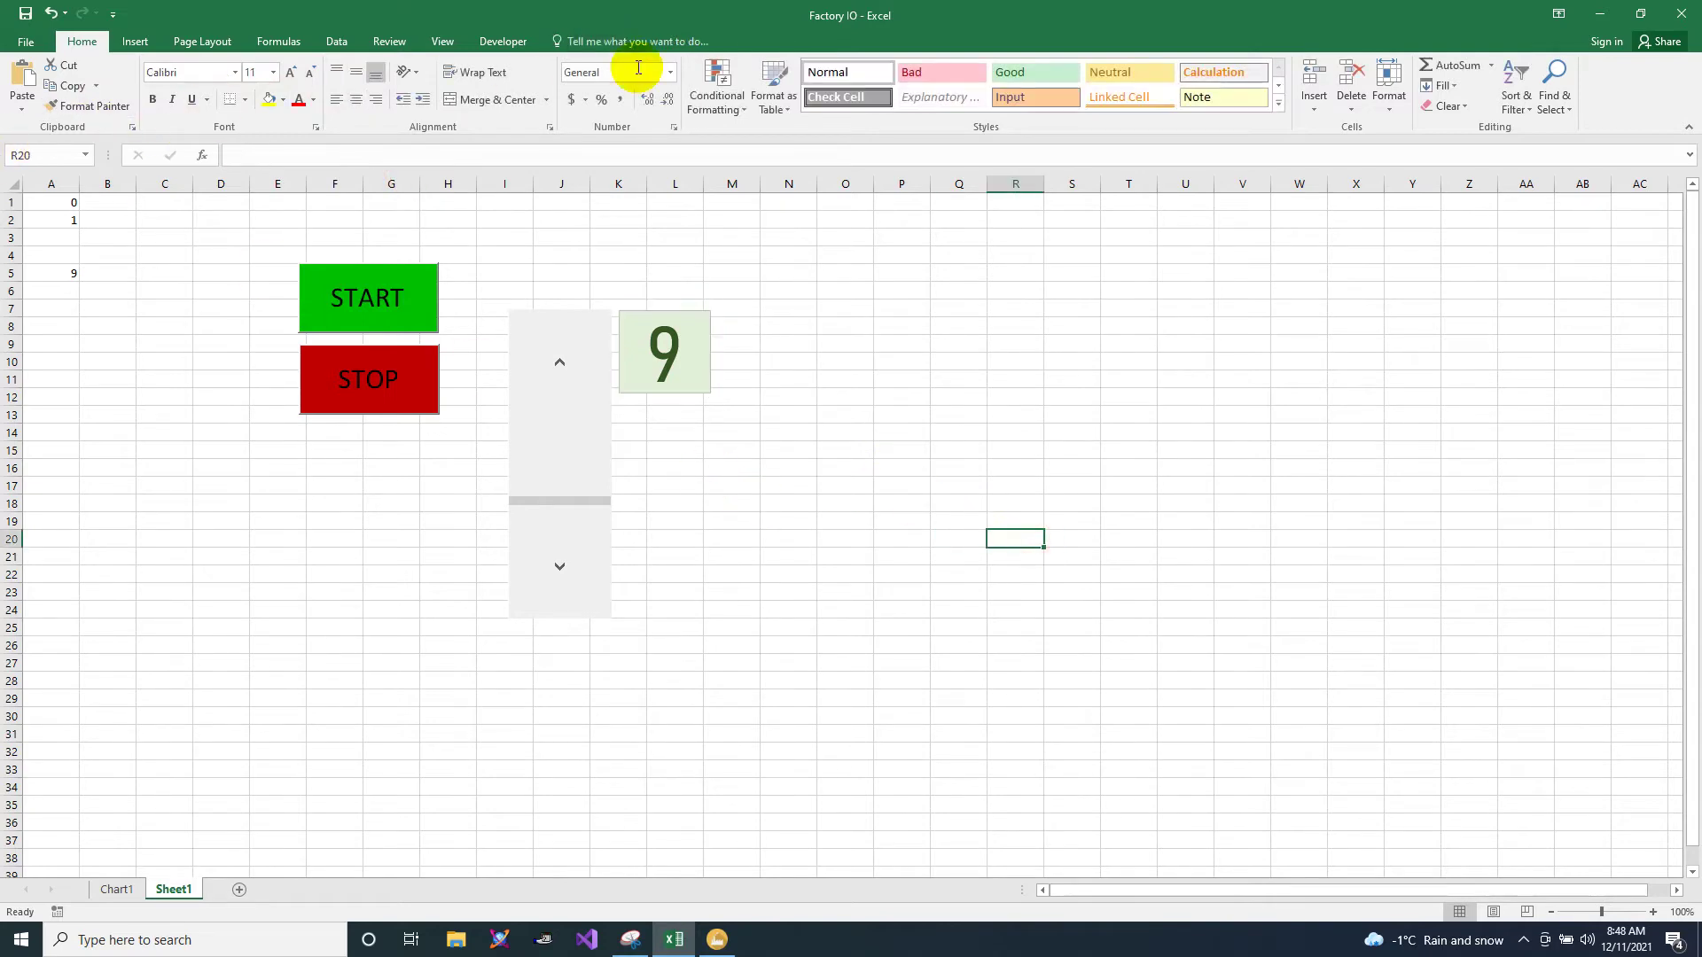
pyautogui.click(702, 318)
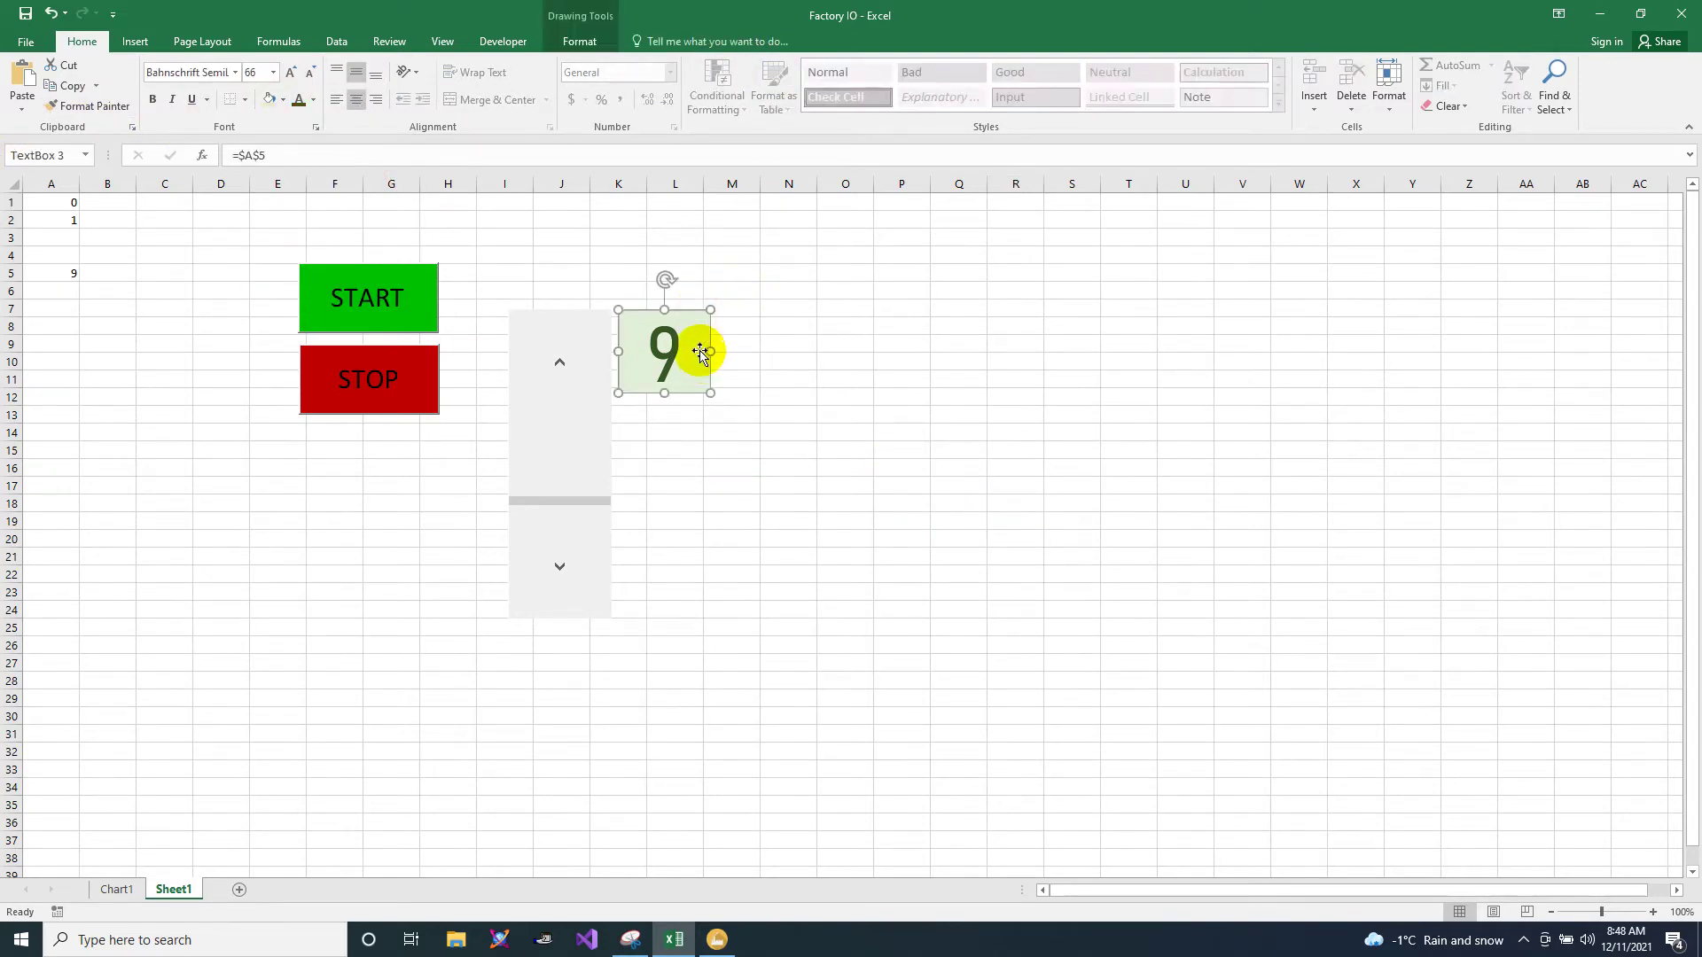
# Step: Delete the text box that was accidentally pasted onto the sheet
pyautogui.hotkey('ctrl', 'v')
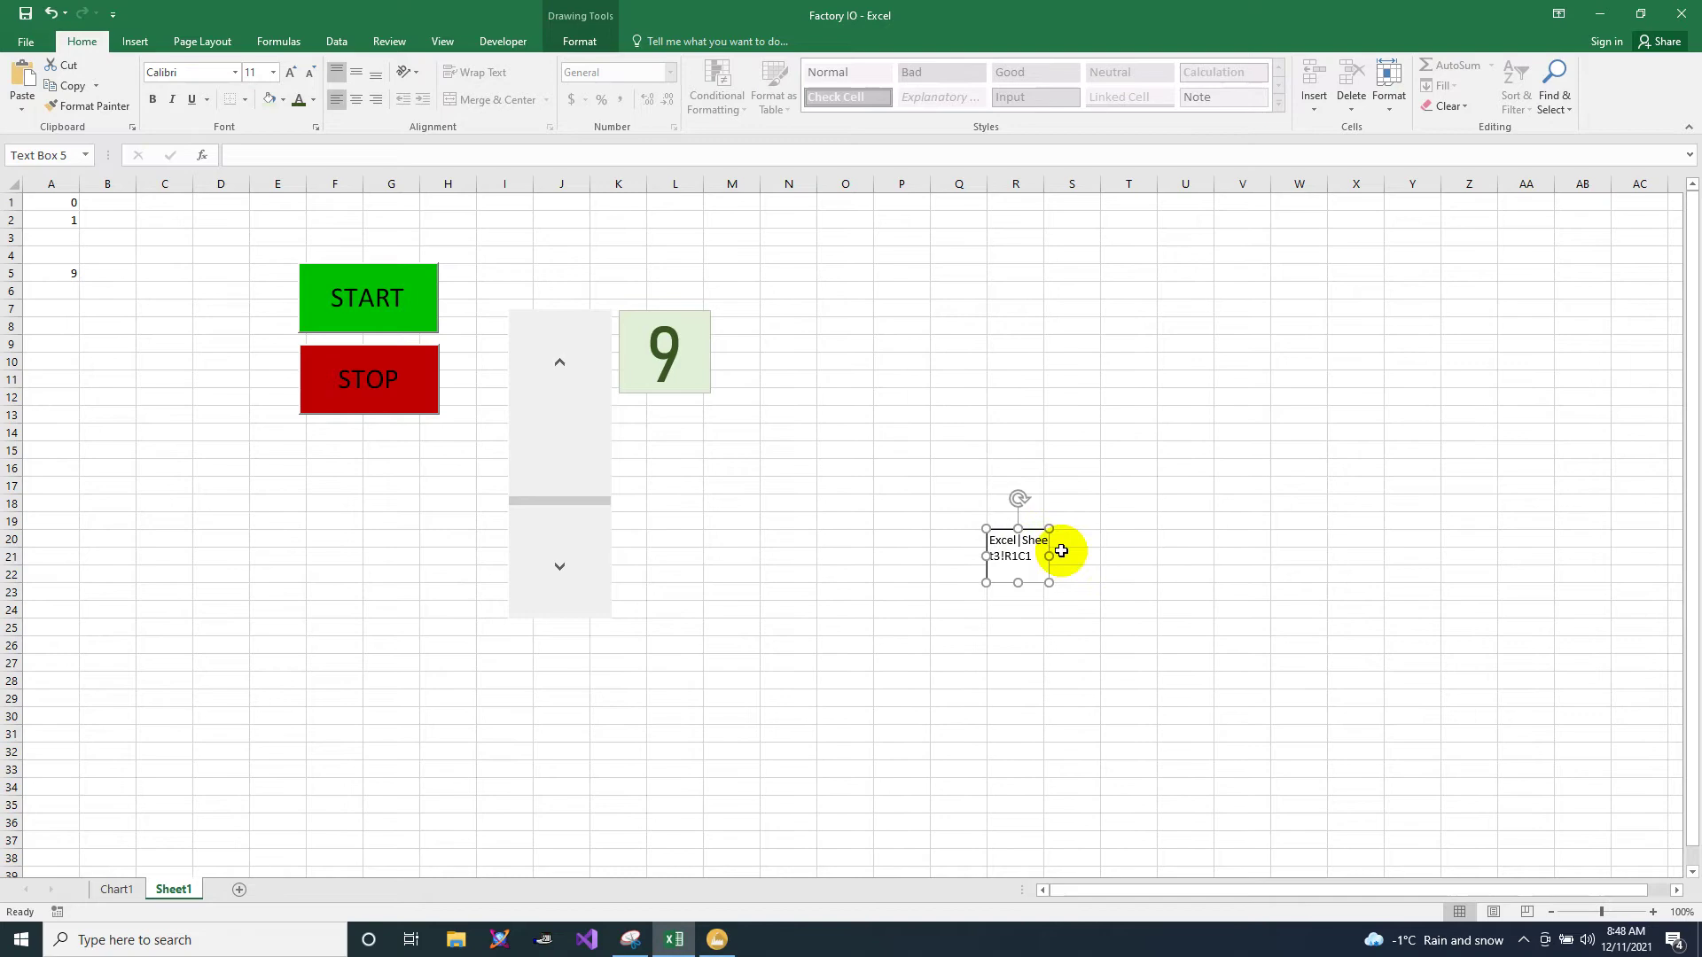
pyautogui.press('Escape')
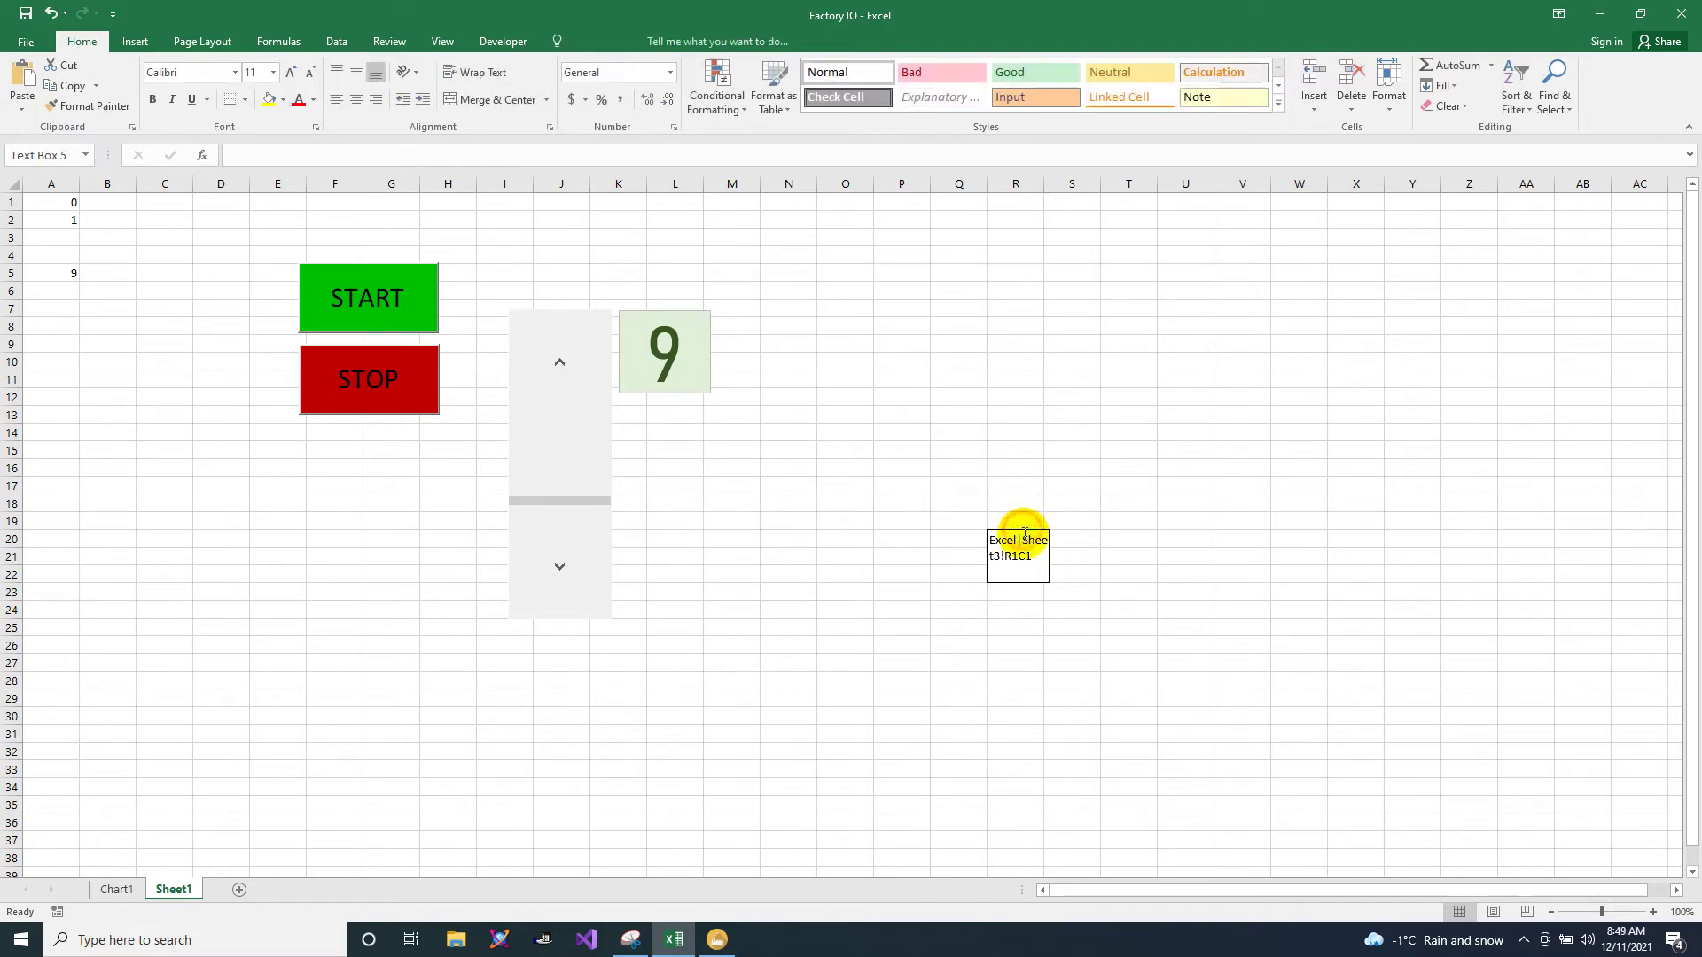
pyautogui.click(1024, 535)
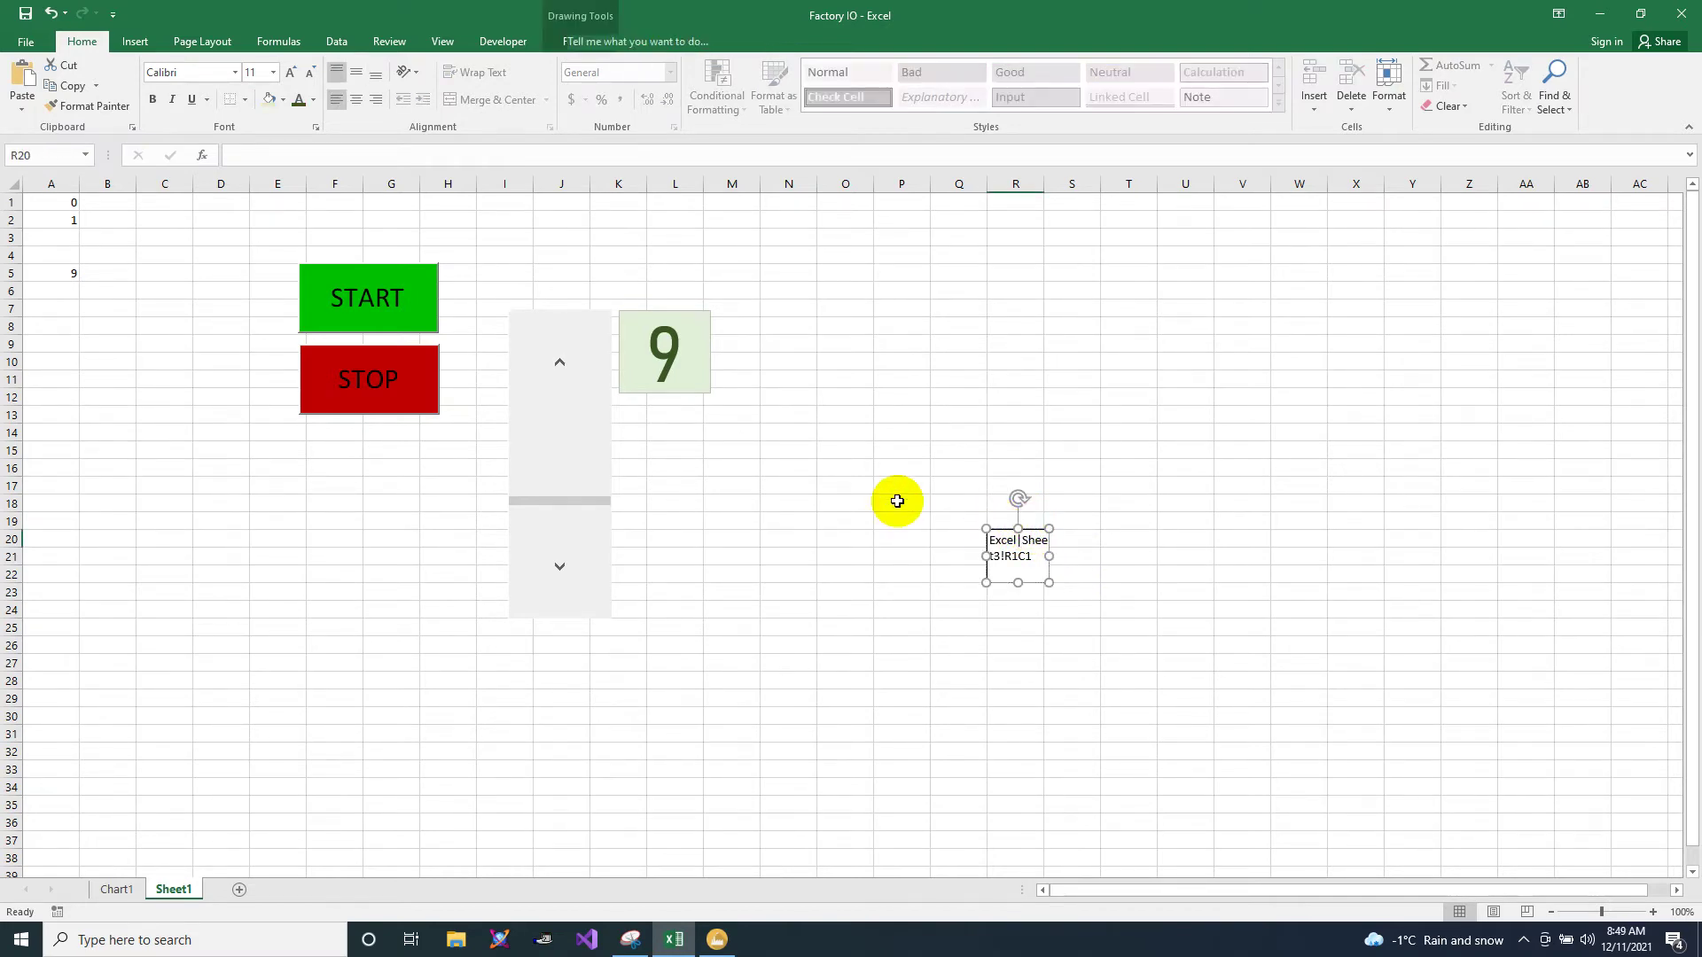
pyautogui.press('Delete')
pyautogui.click(892, 450)
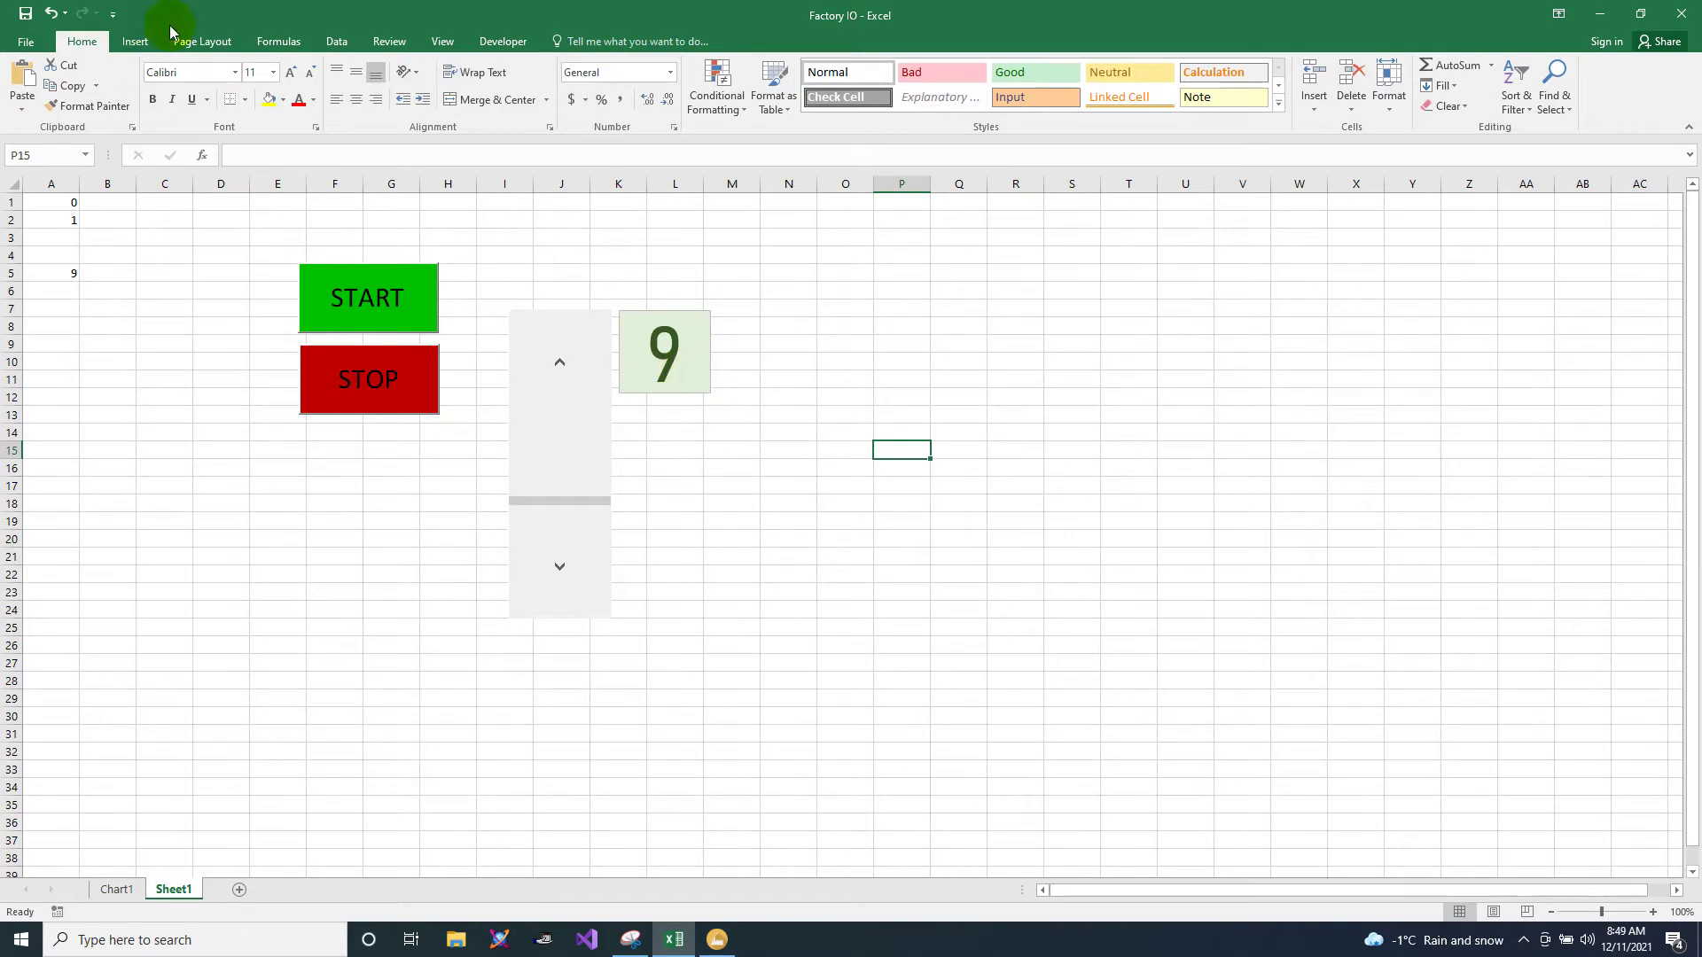
# Step: Add a text box reading SPEED above the speed scroll bar
pyautogui.click(133, 42)
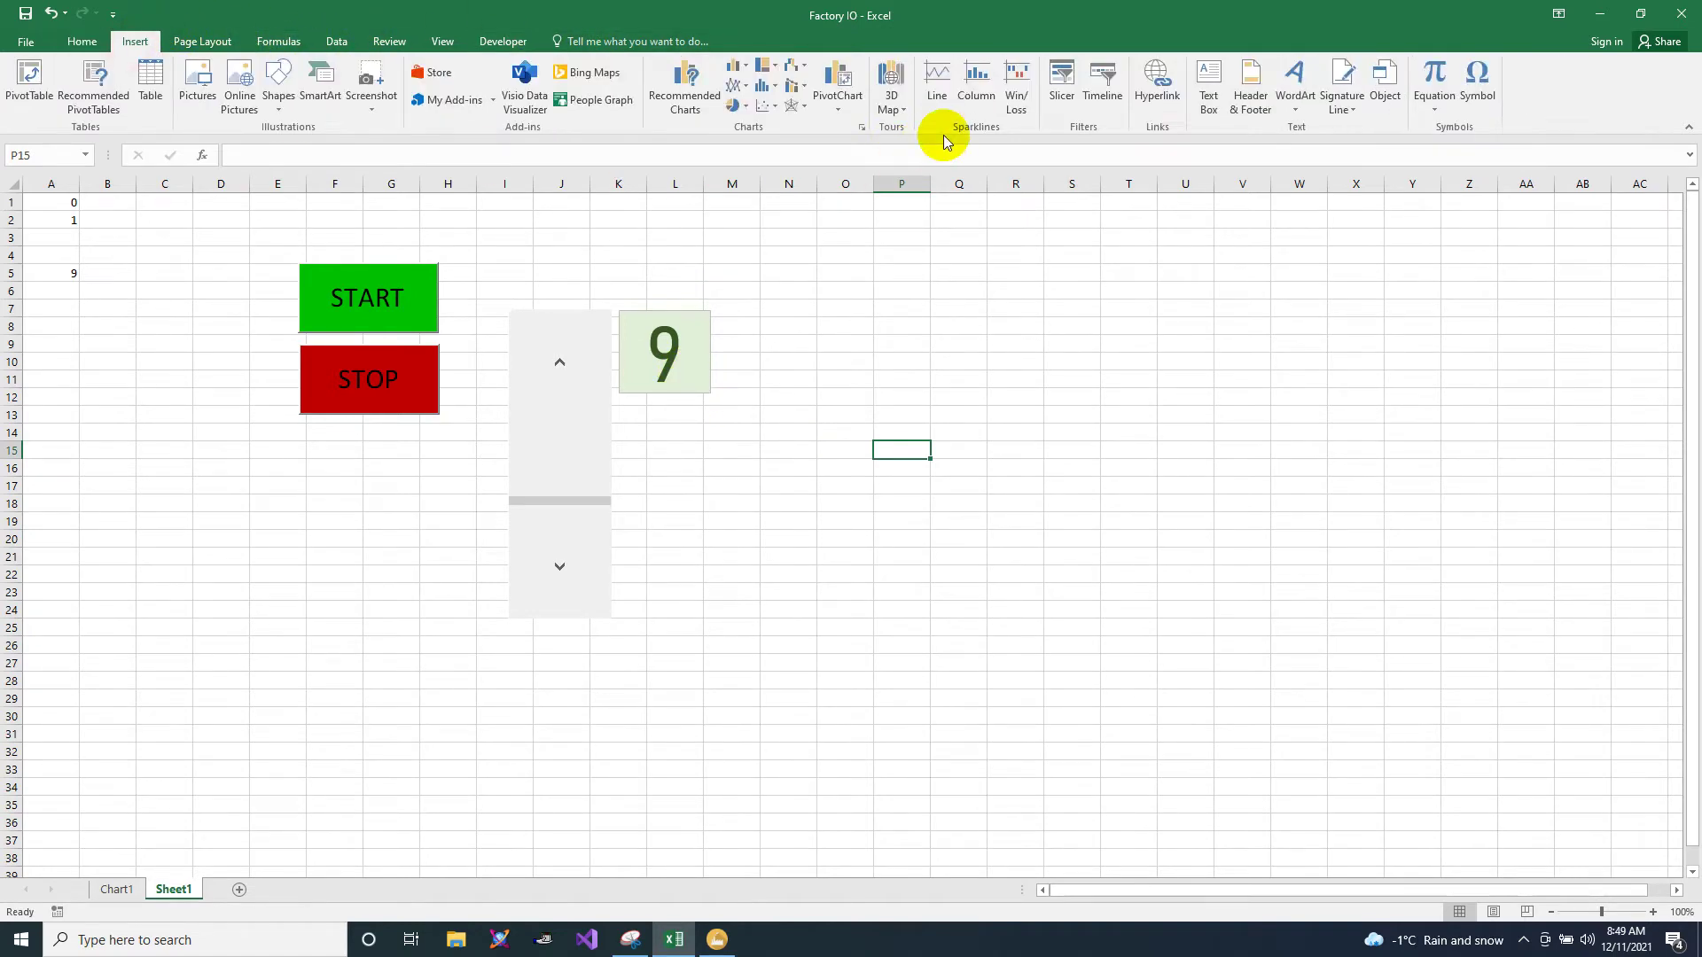
pyautogui.click(1207, 78)
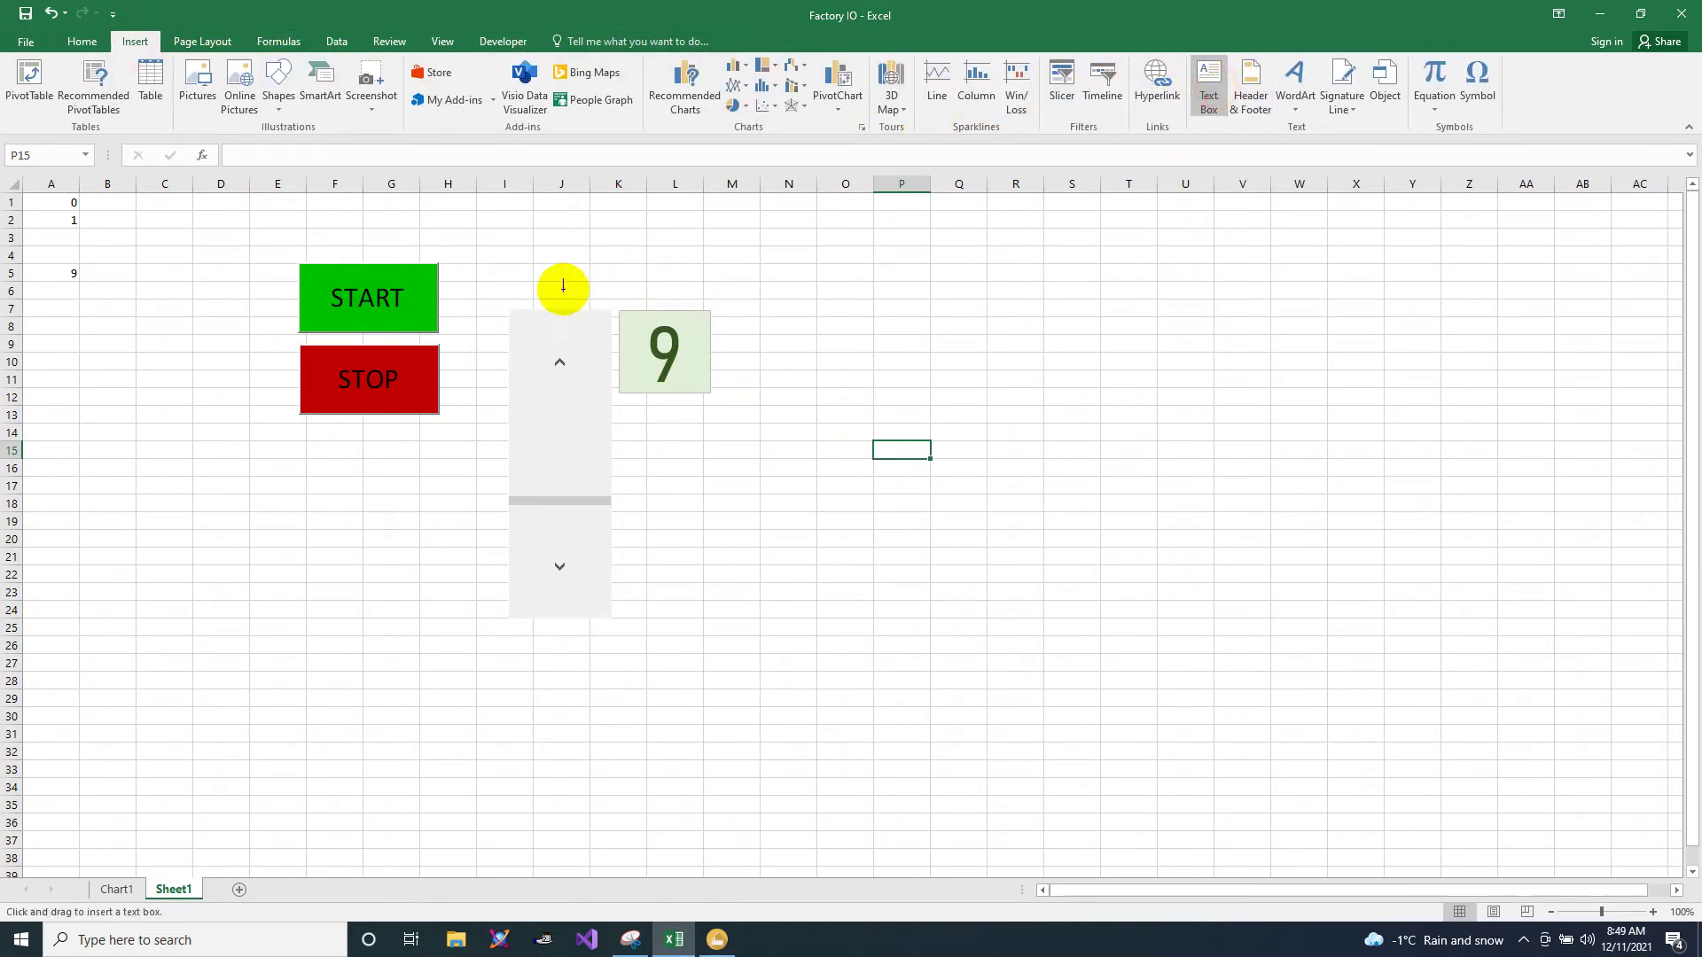
pyautogui.moveTo(512, 252); pyautogui.dragTo(681, 284)
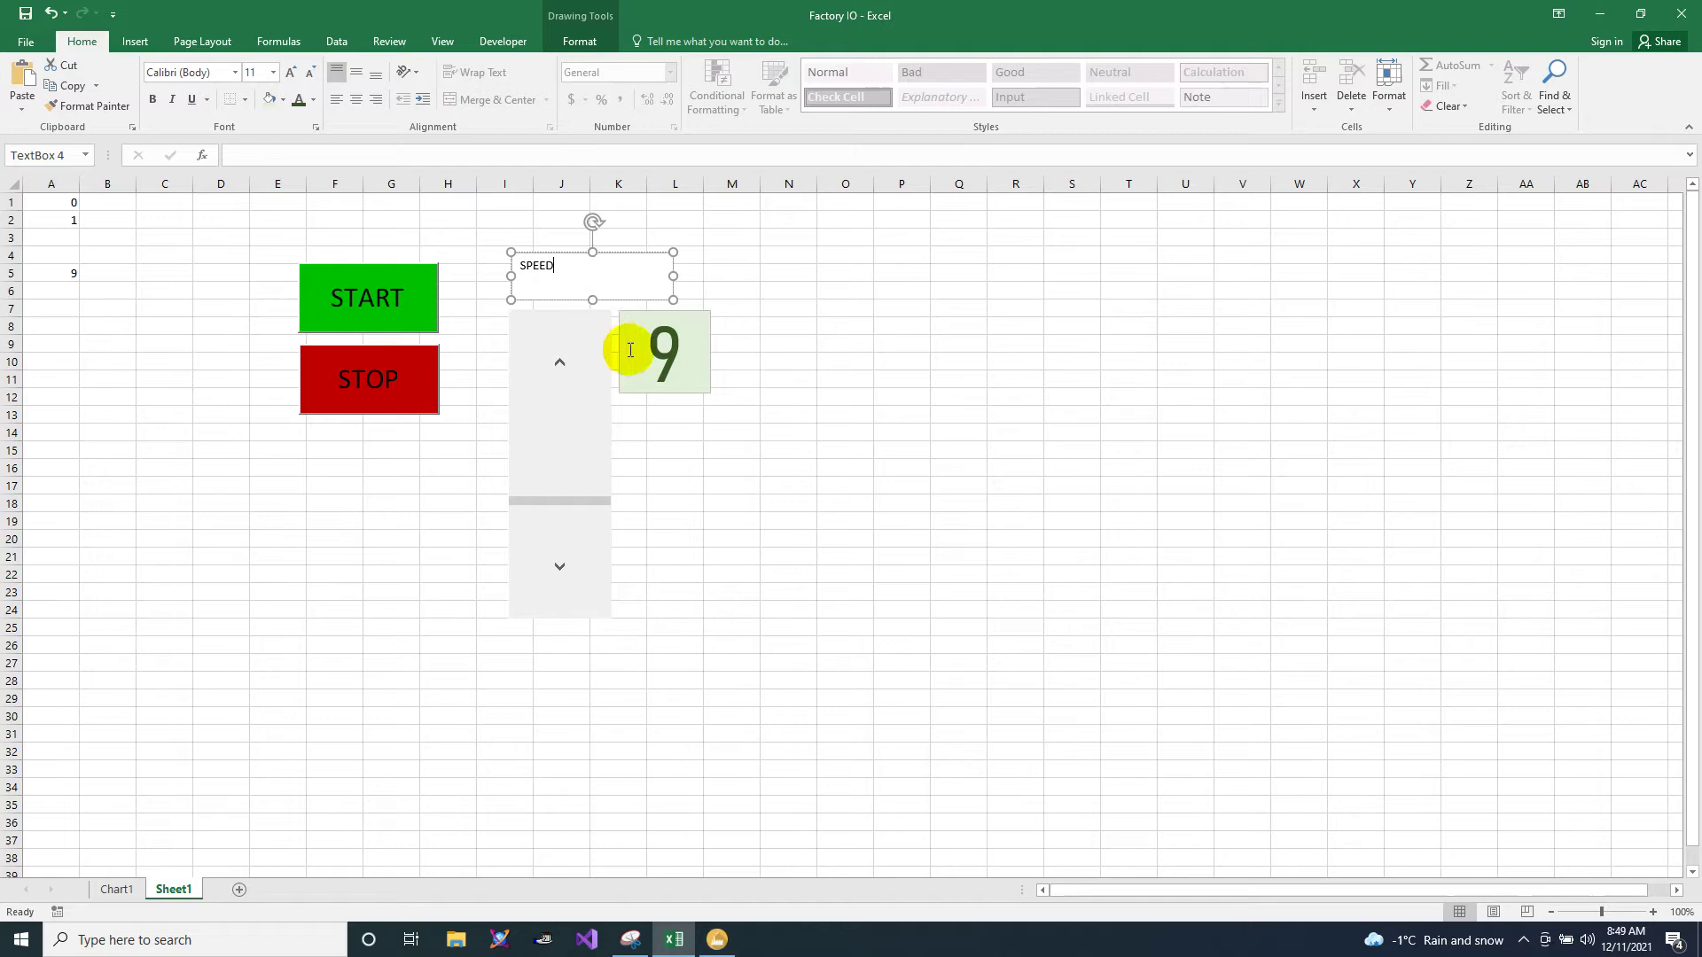
pyautogui.click(783, 306)
pyautogui.click(671, 277)
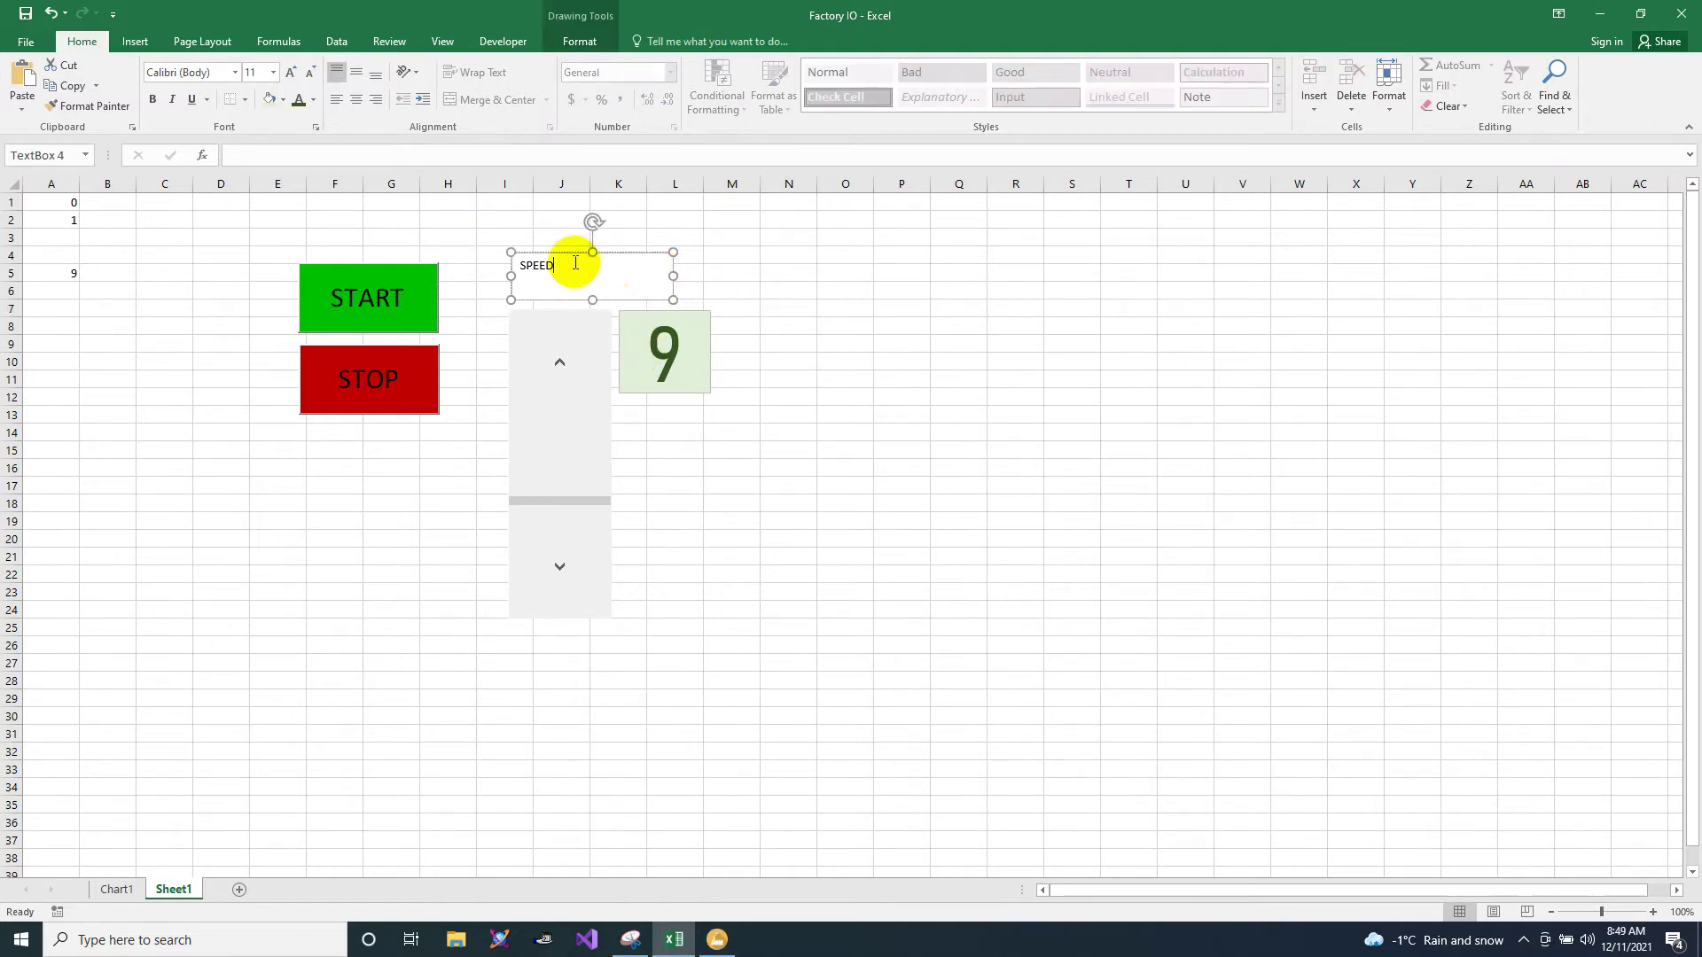
pyautogui.moveTo(576, 266); pyautogui.dragTo(440, 258)
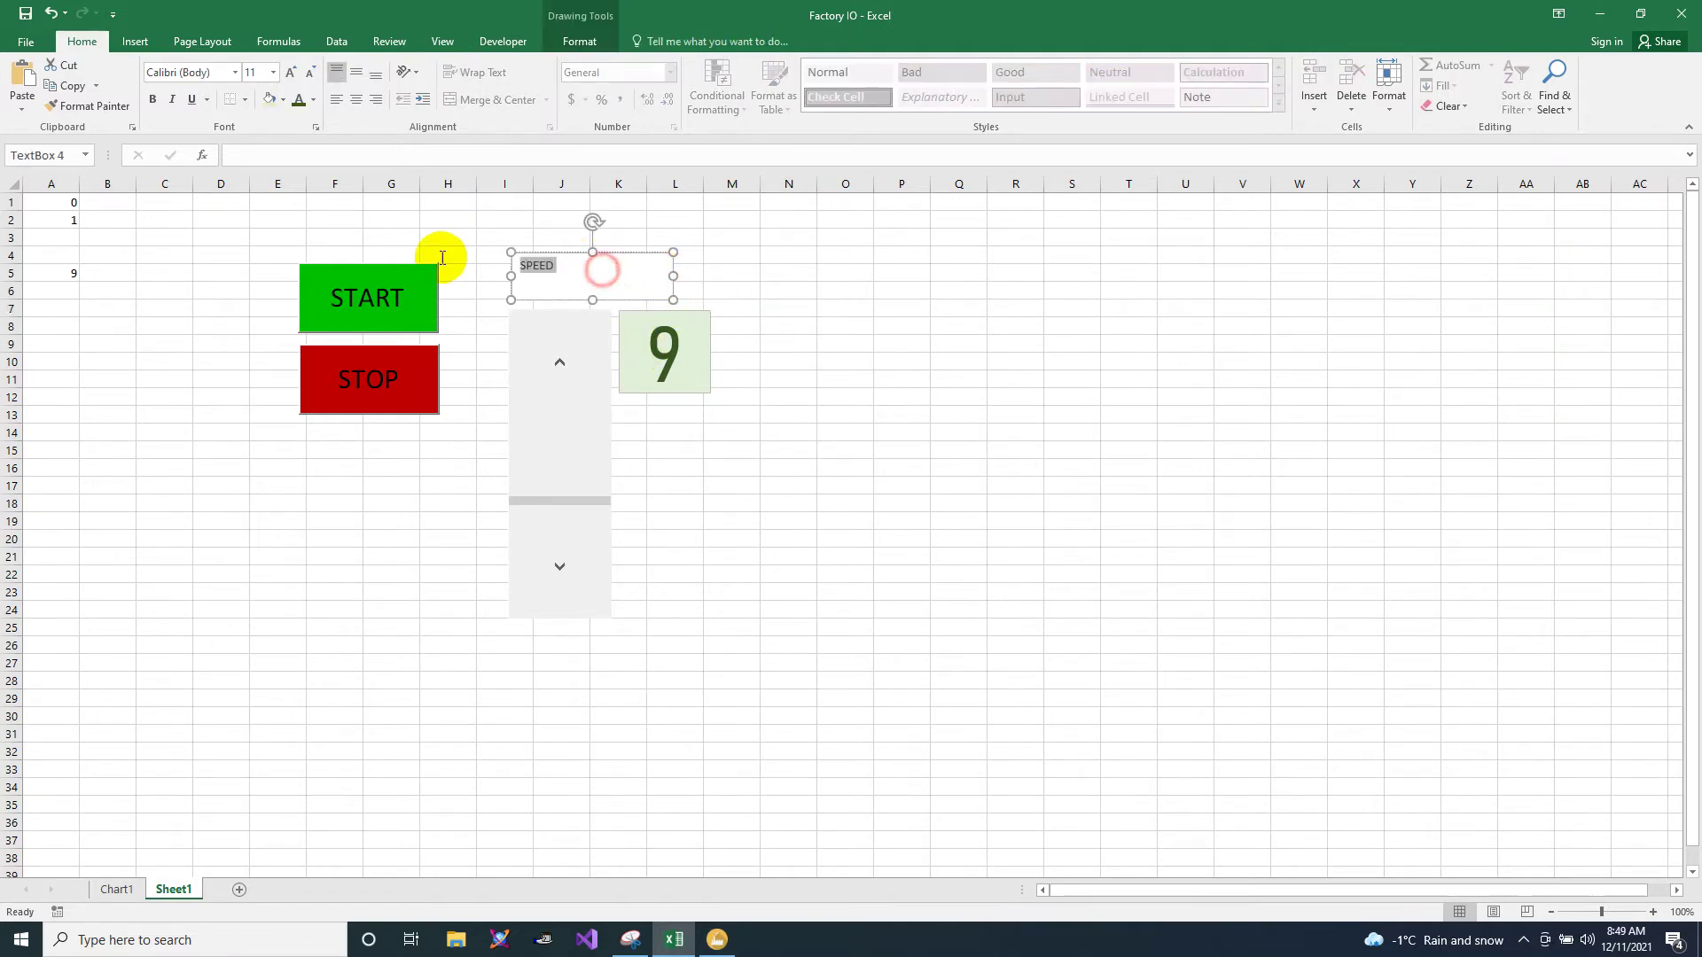
# Step: Format SPEED as size 32 dark red Adobe Fan Heiti Std B, centred, in a narrower box
pyautogui.click(292, 75)
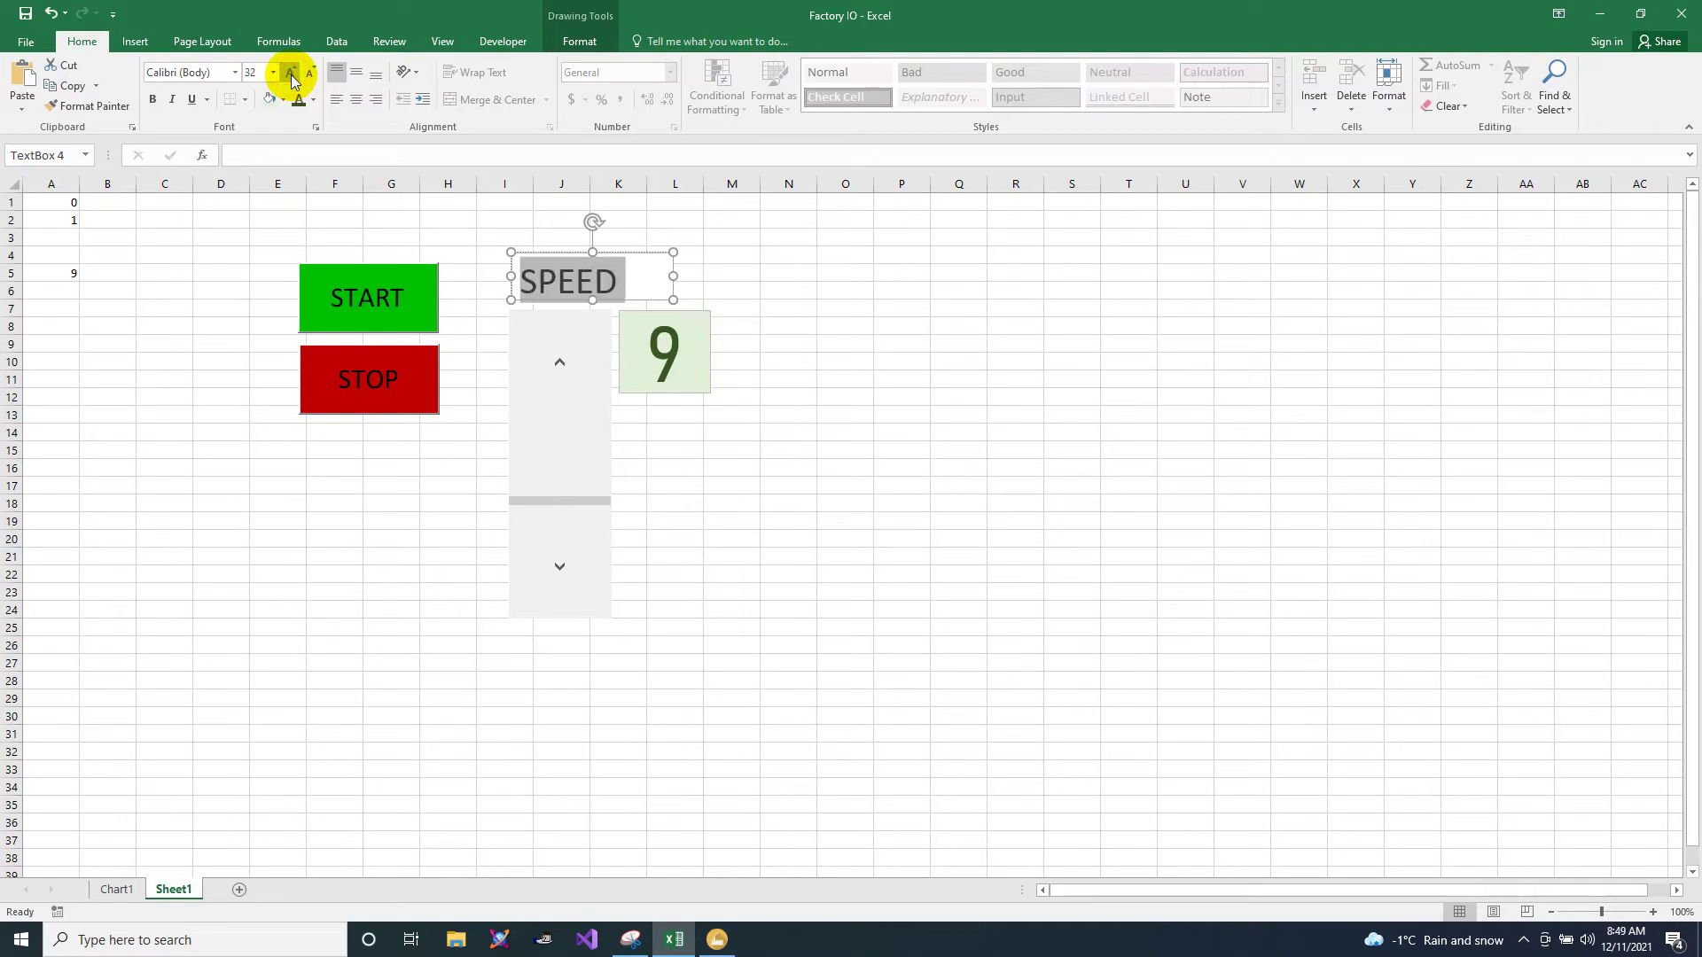
pyautogui.click(231, 74)
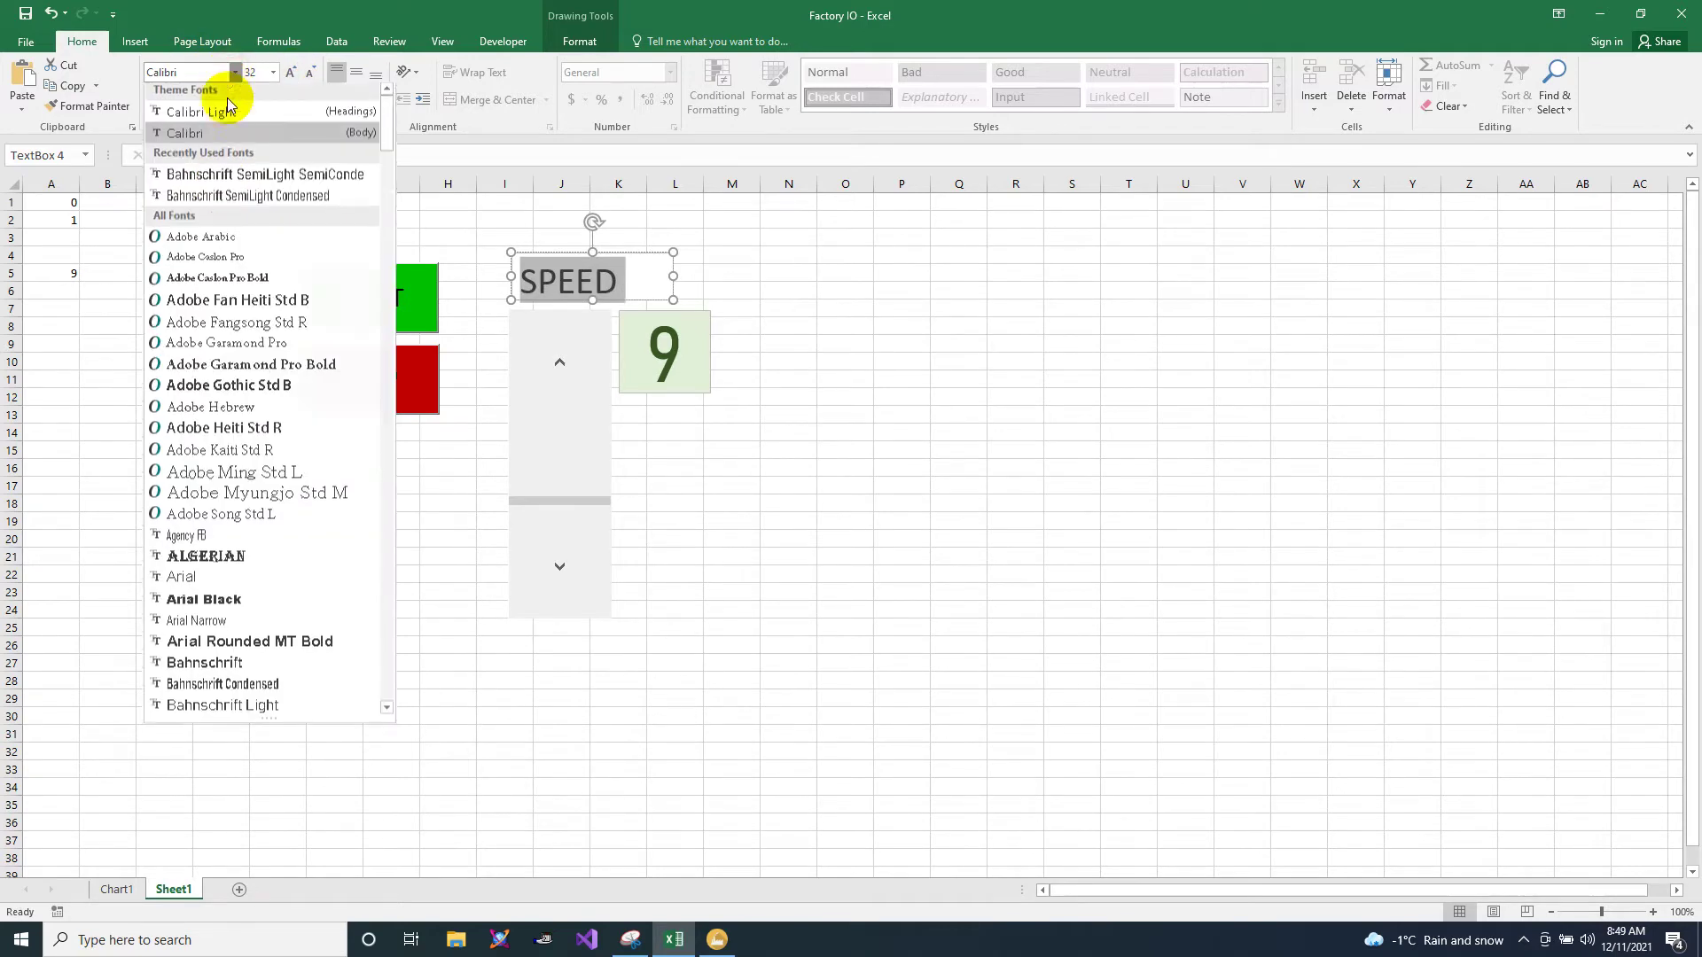
pyautogui.click(223, 306)
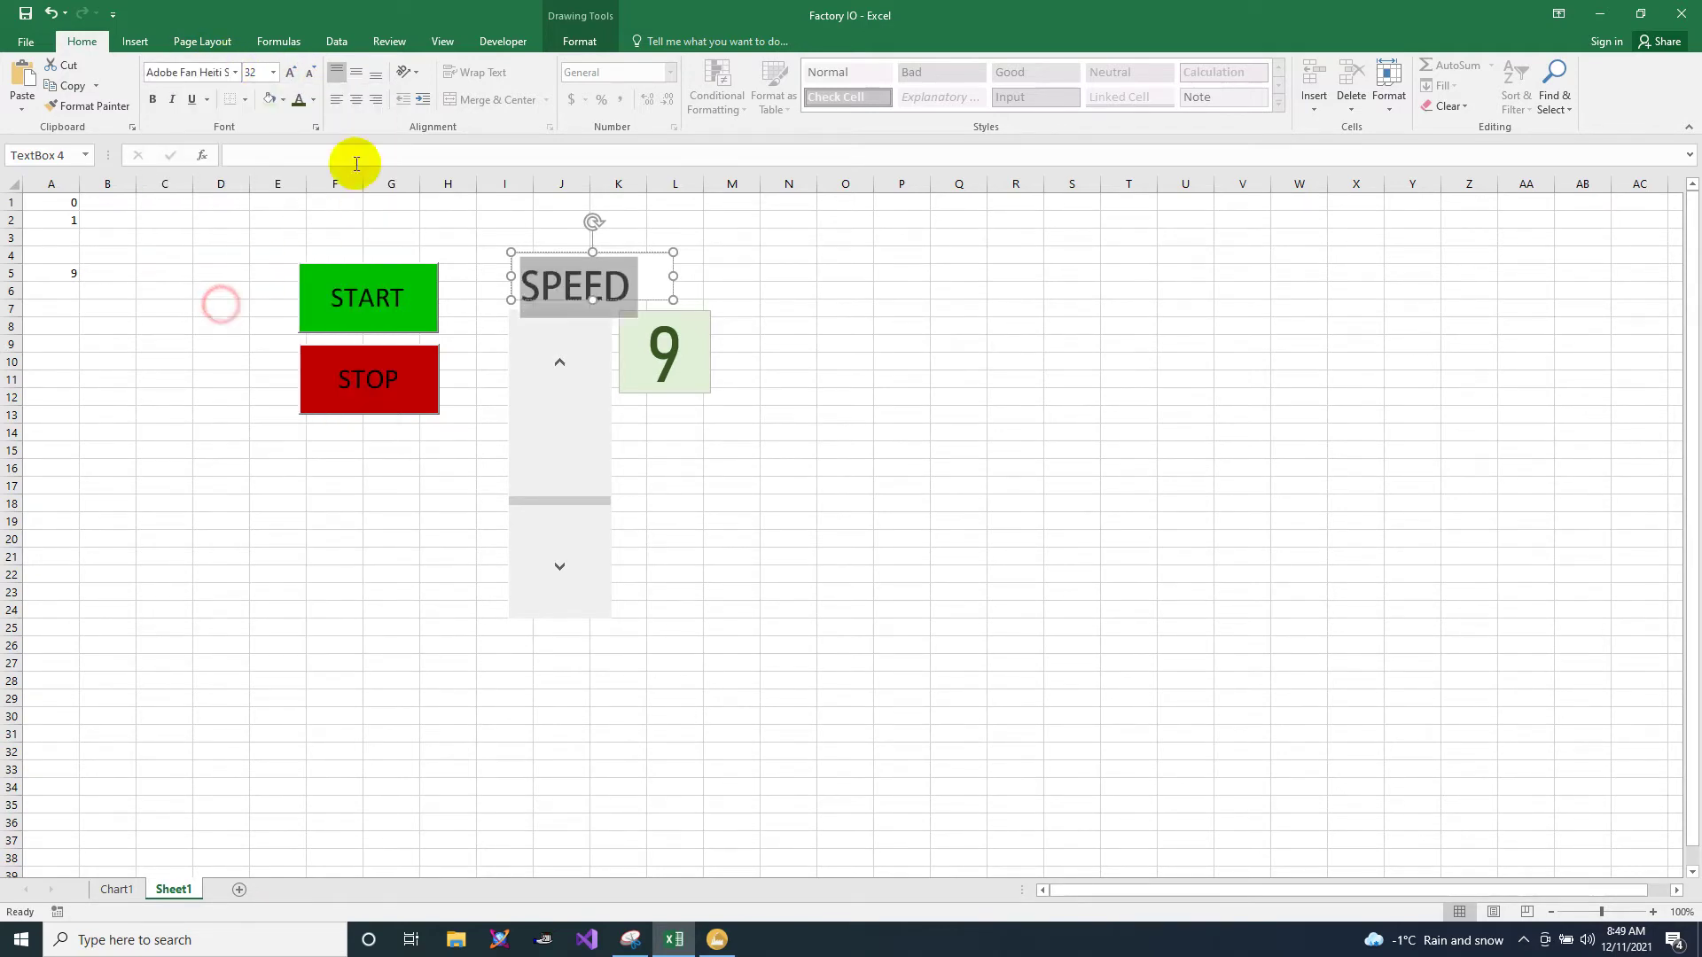
pyautogui.click(314, 100)
pyautogui.click(299, 260)
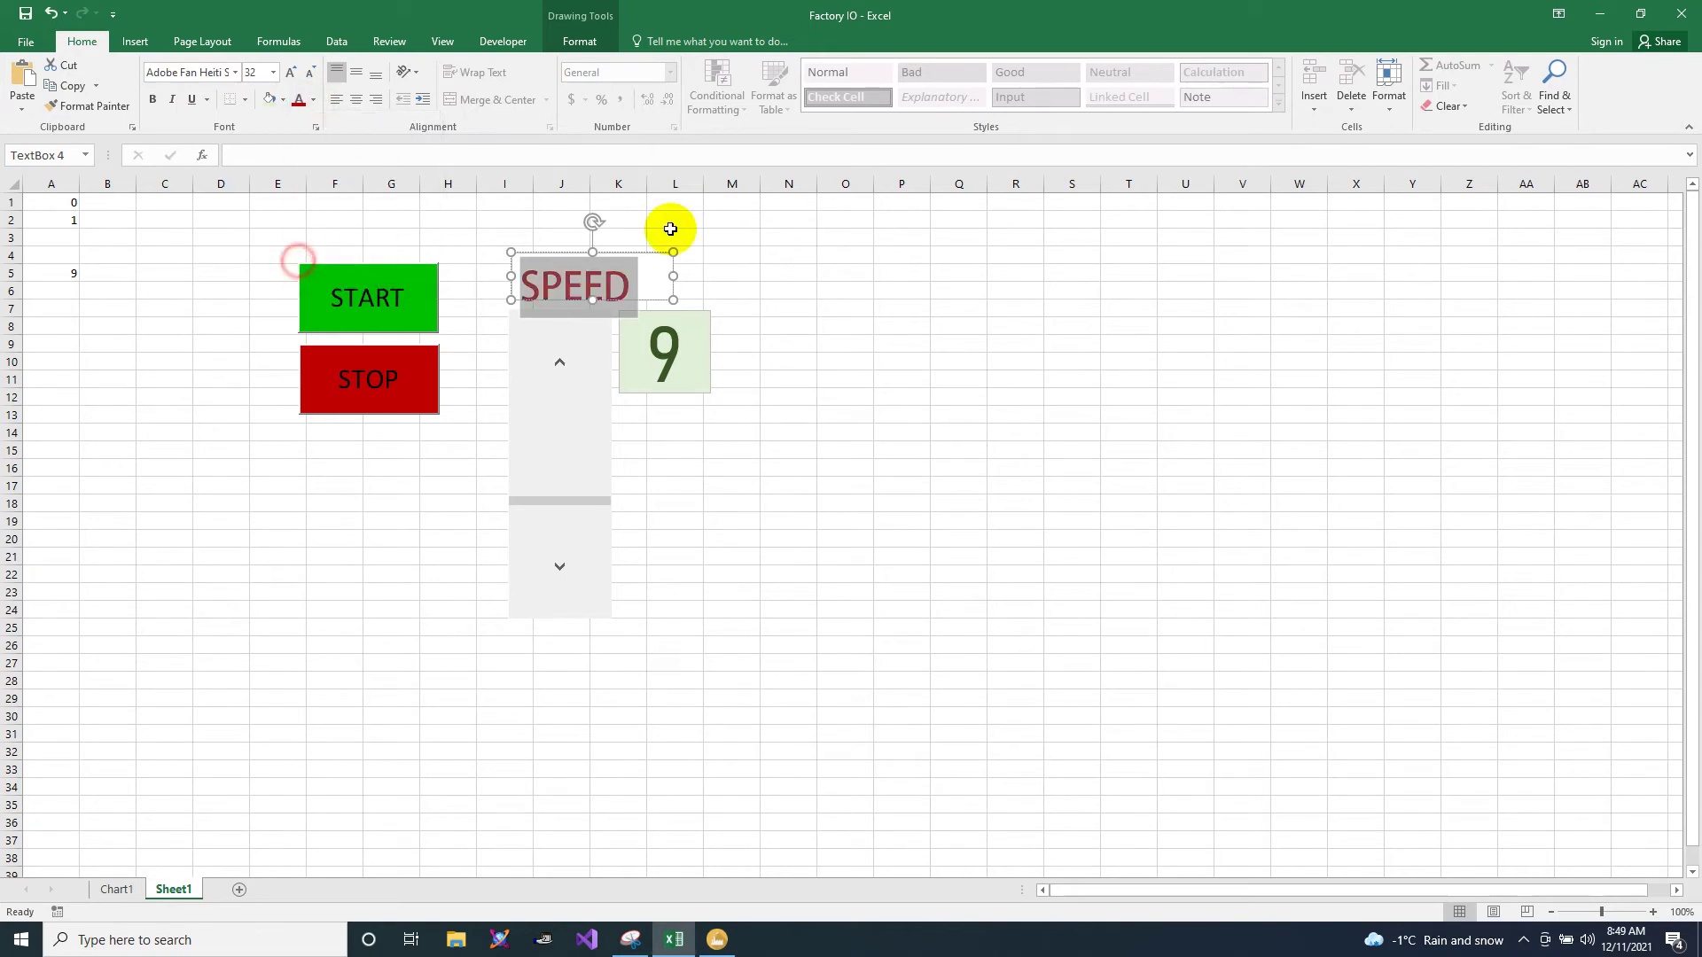
pyautogui.click(820, 205)
pyautogui.click(602, 285)
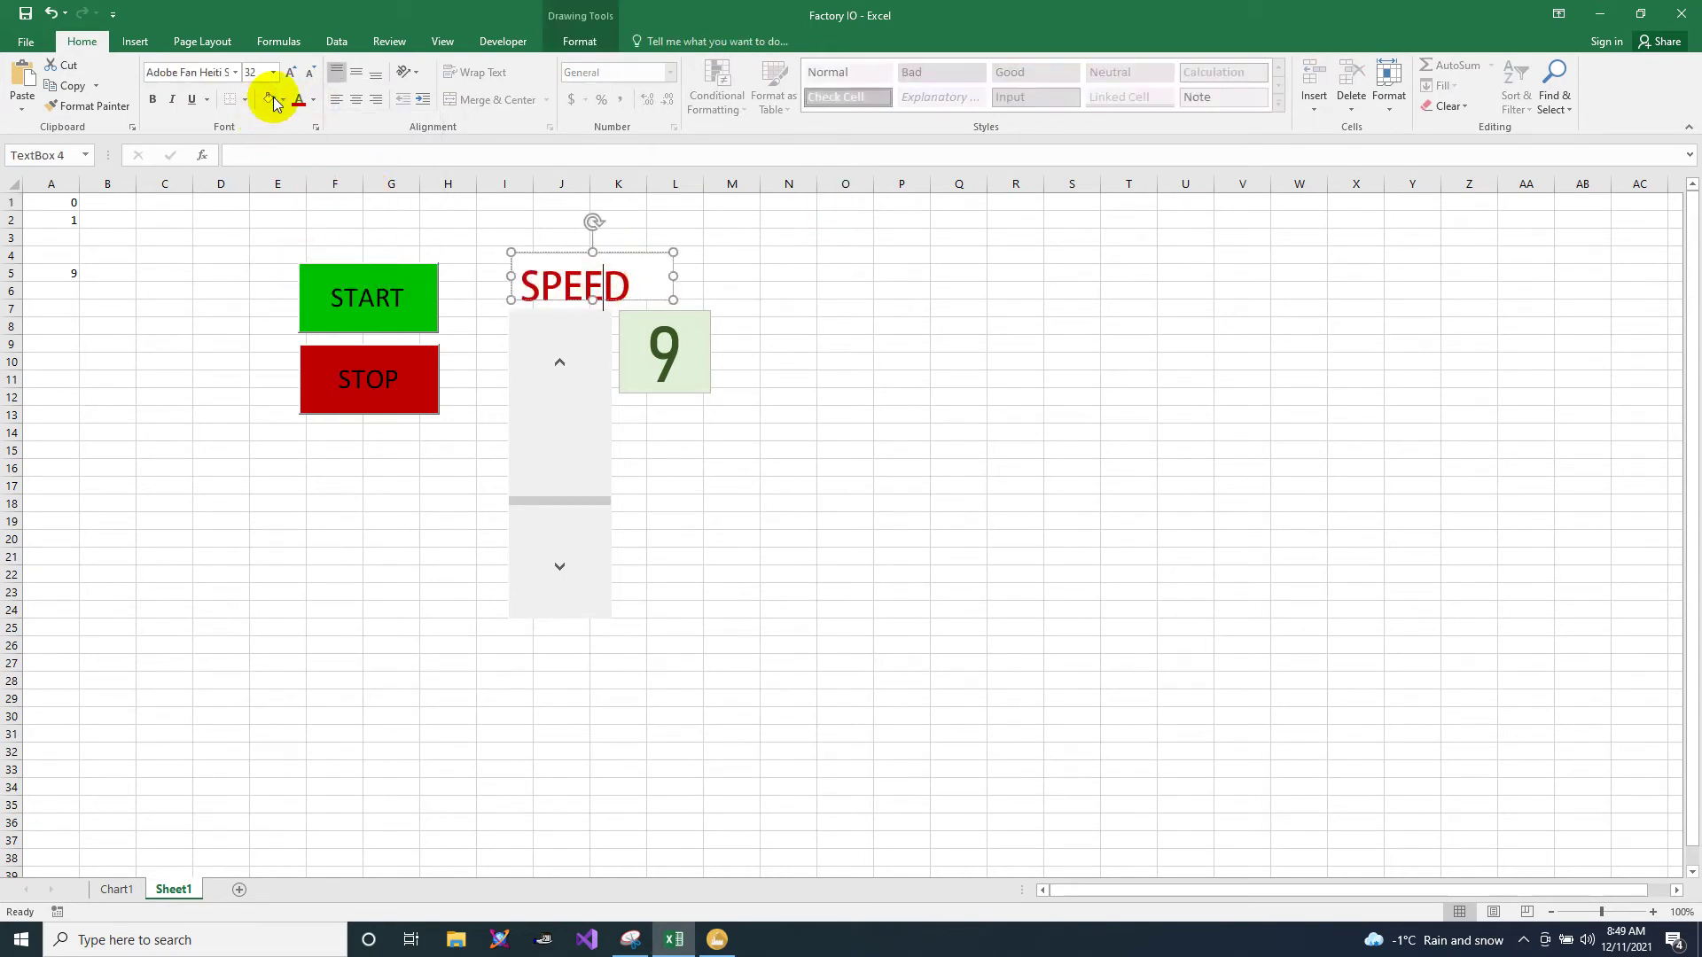
pyautogui.click(356, 99)
pyautogui.click(356, 71)
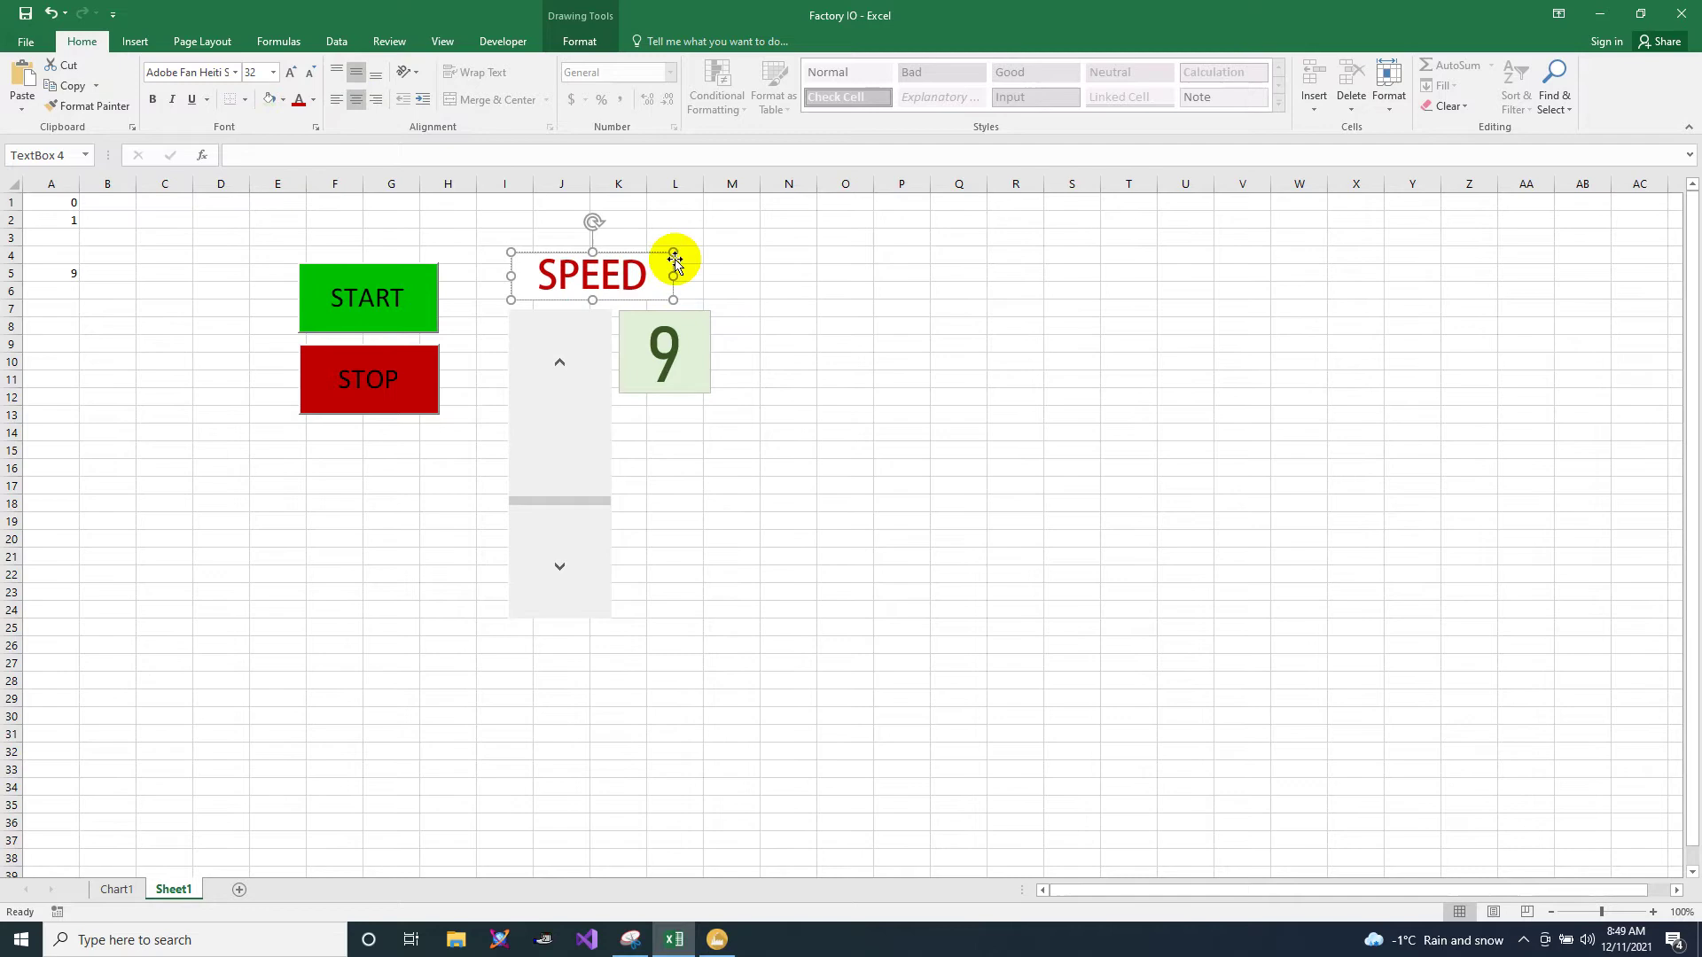
pyautogui.moveTo(673, 276); pyautogui.dragTo(640, 249)
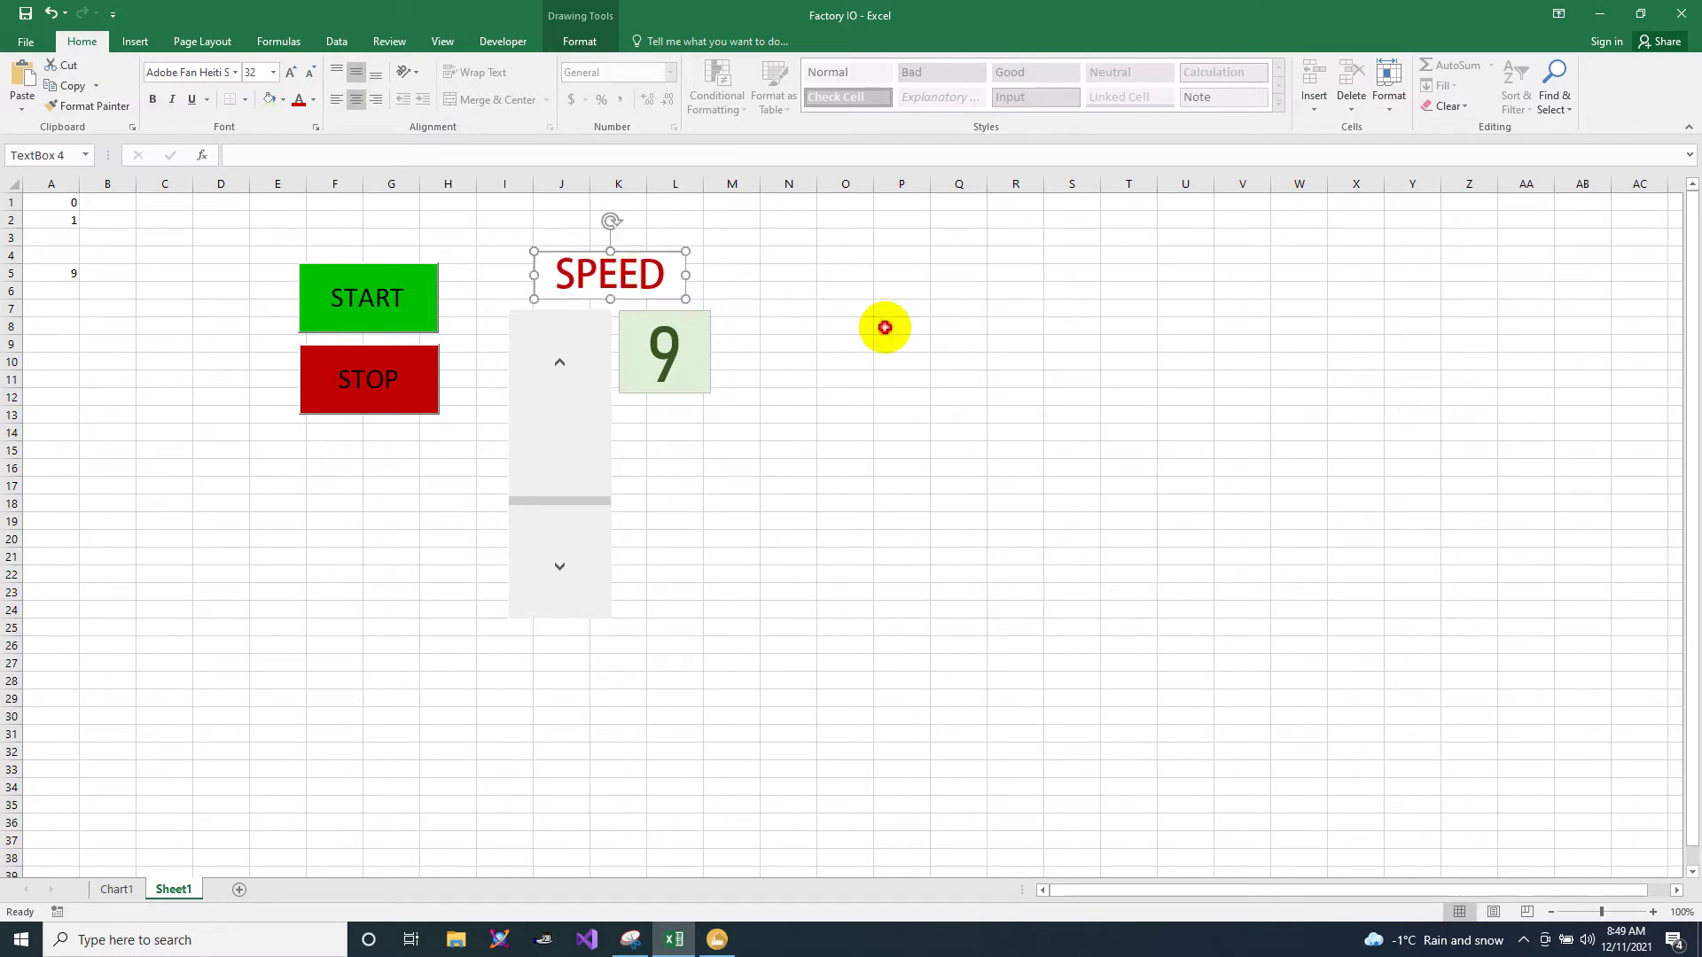
pyautogui.click(885, 328)
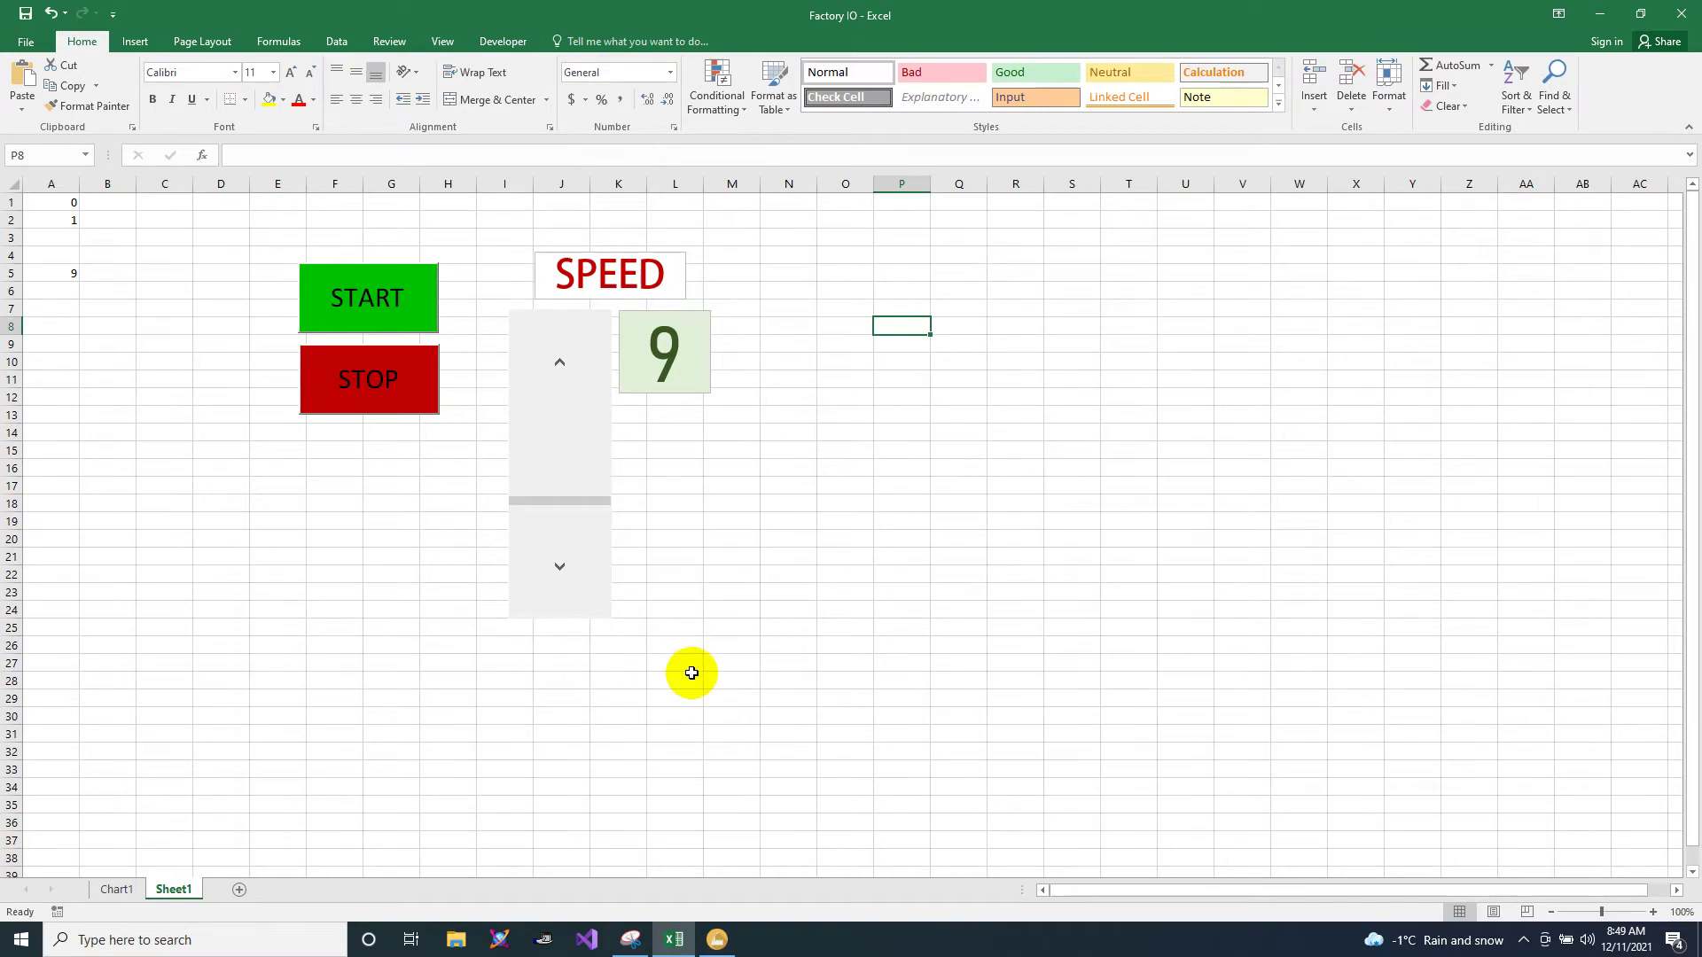
# Step: Shrink the font of the SPEED label text
pyautogui.doubleClick(654, 270)
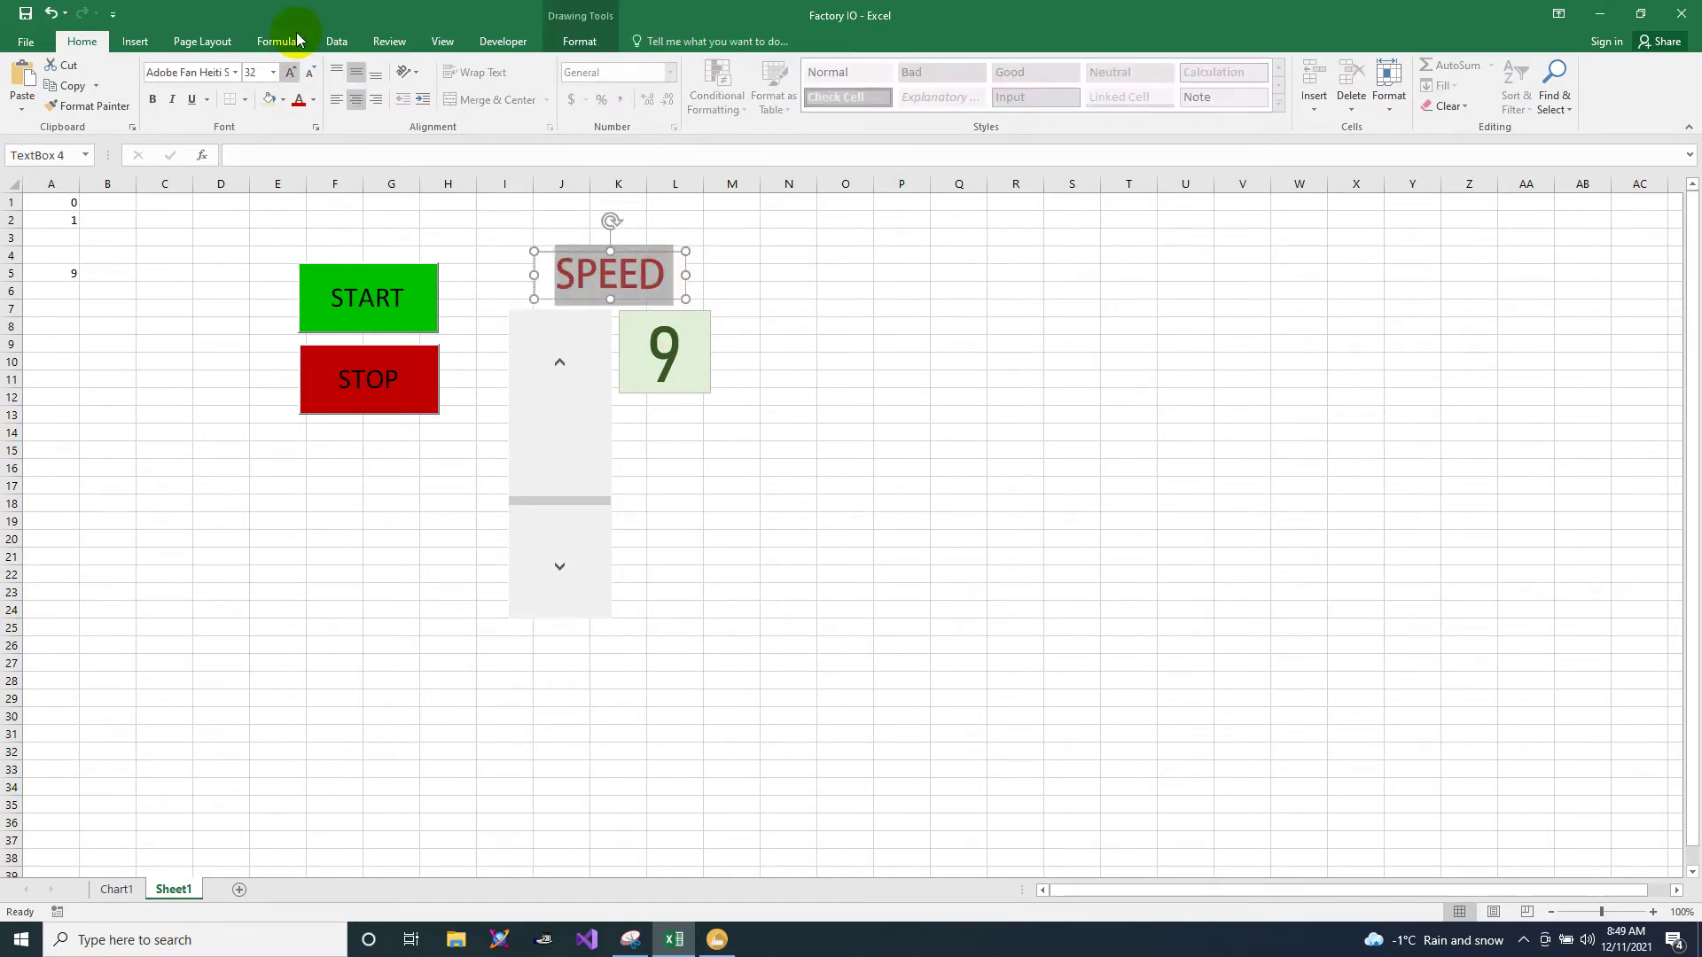
pyautogui.click(309, 72)
pyautogui.click(1019, 501)
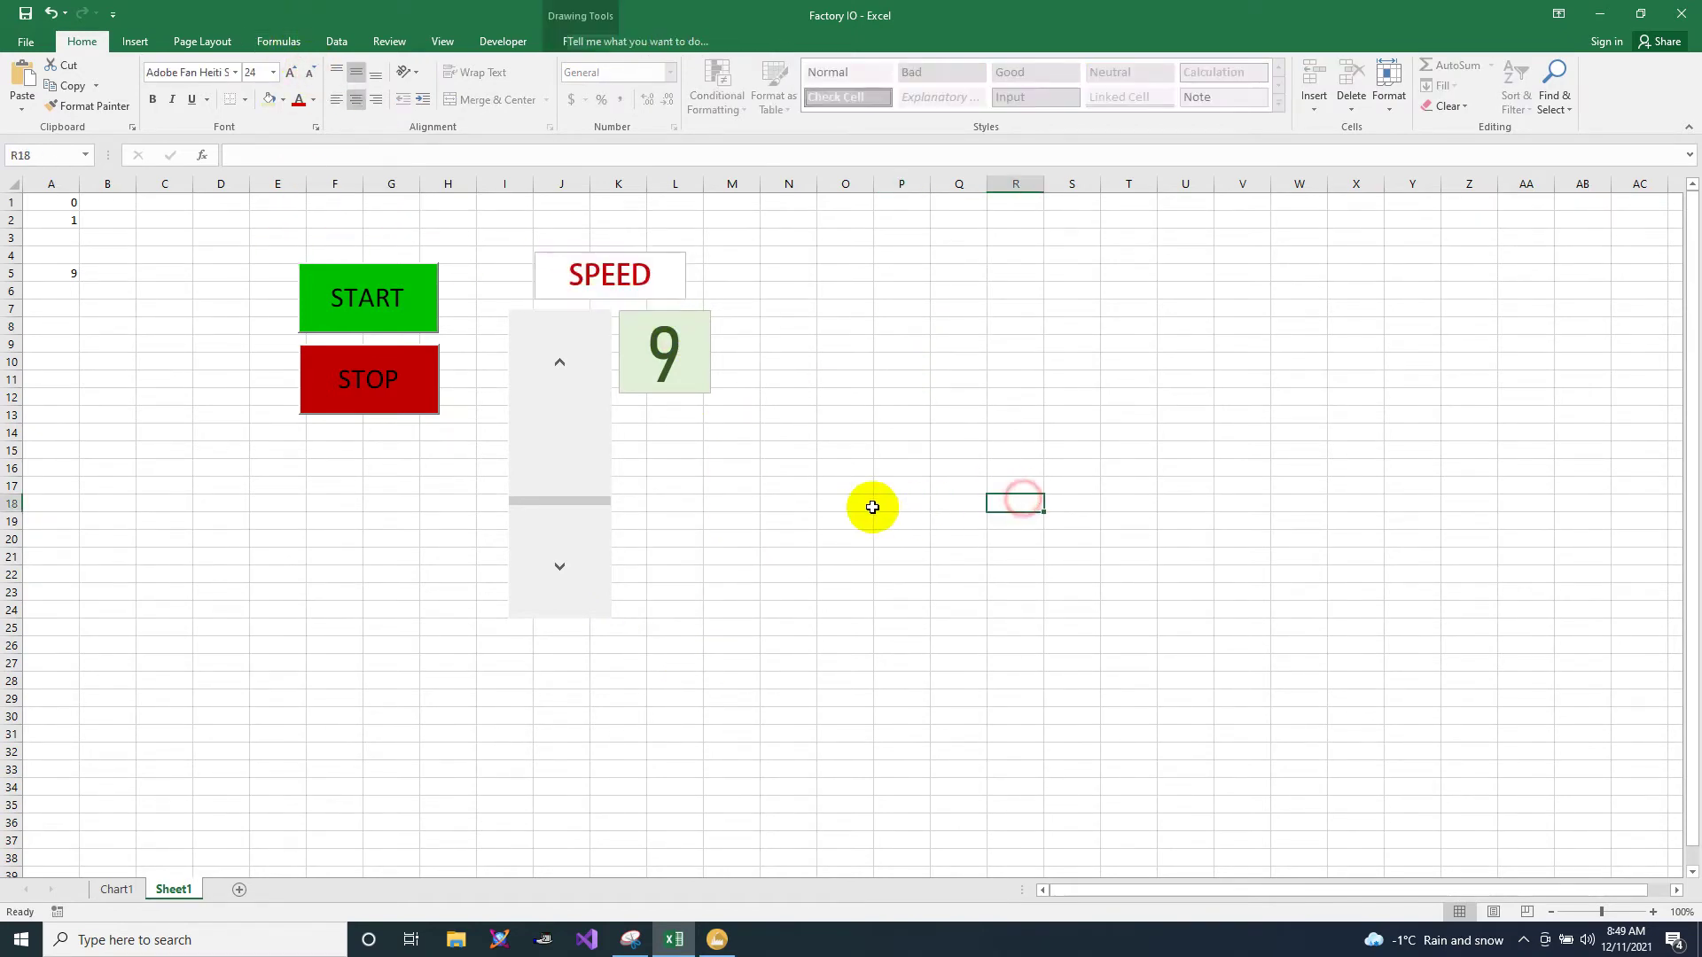
pyautogui.click(697, 739)
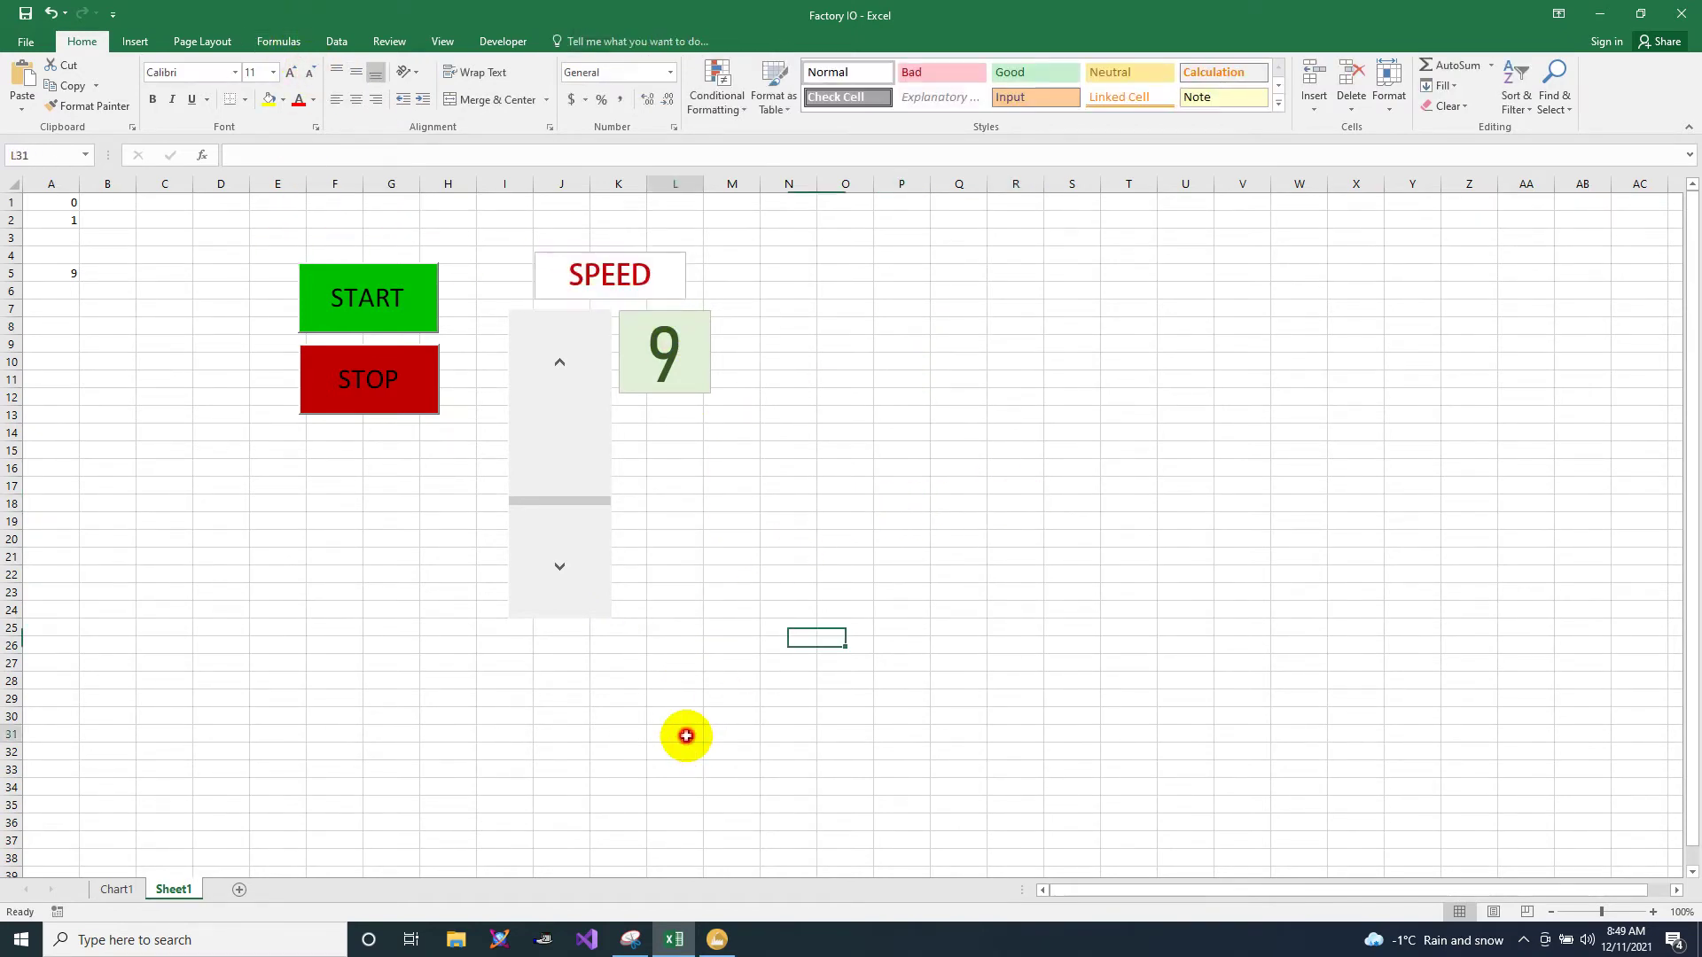
# Step: Step the speed value from 10 down to 0, then minimise Excel to show Factory I/O
pyautogui.click(554, 568)
pyautogui.click(553, 355)
pyautogui.click(555, 356)
pyautogui.click(556, 357)
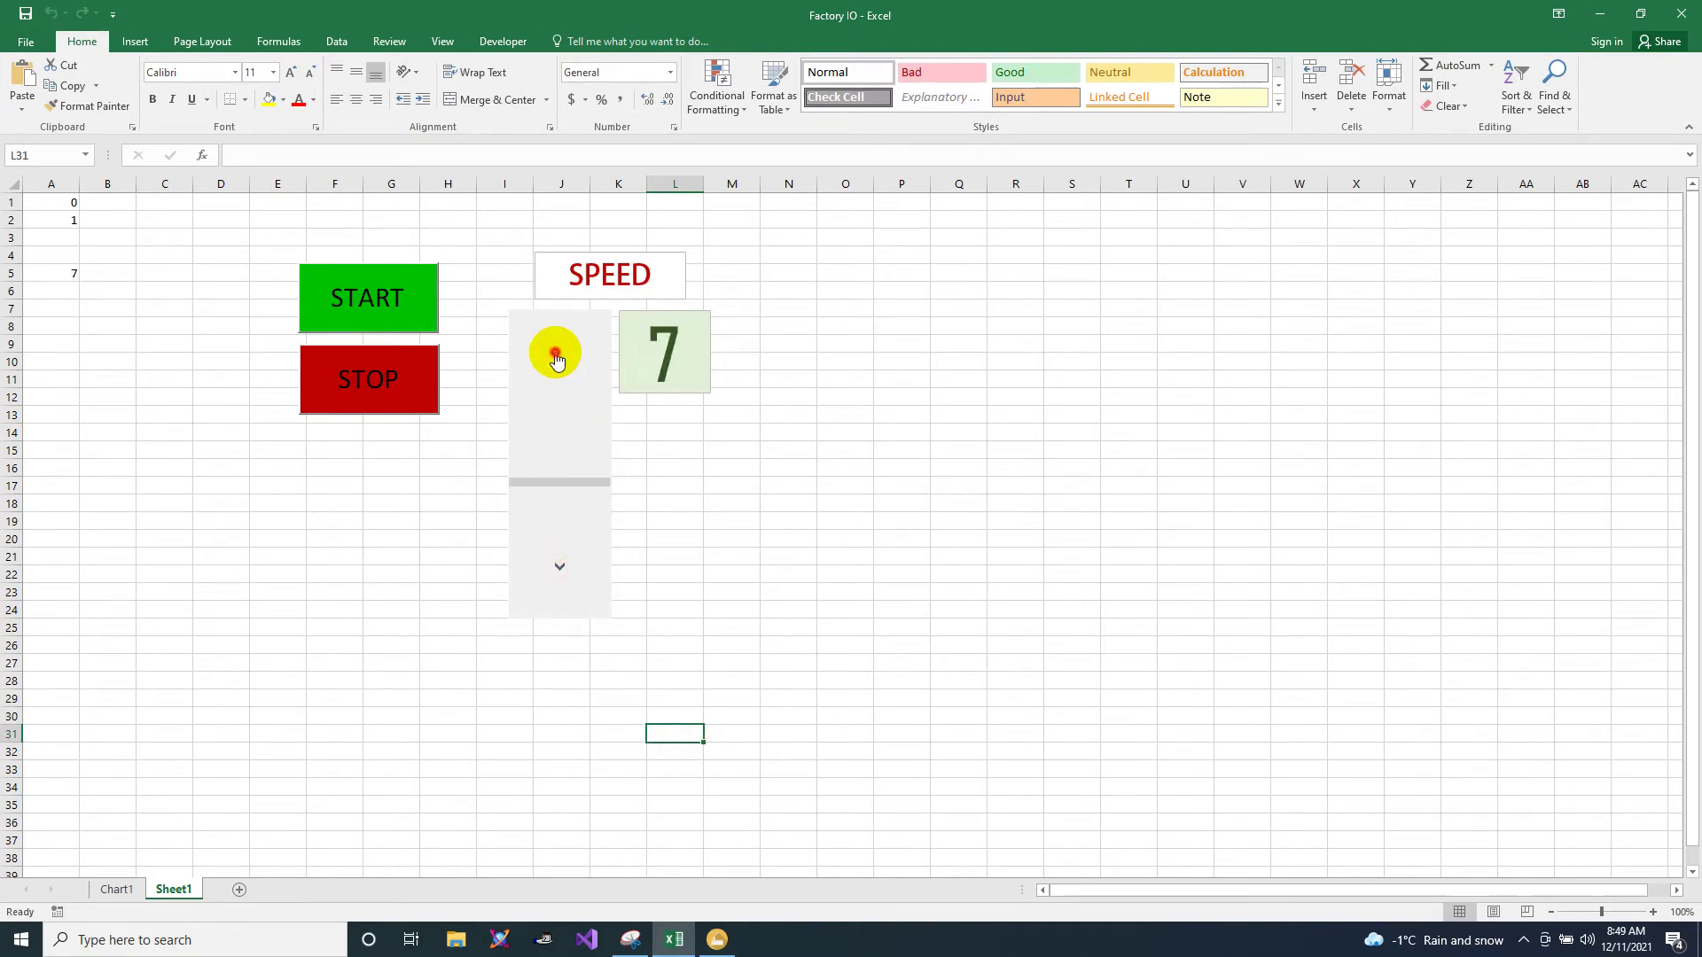
pyautogui.click(555, 357)
pyautogui.click(556, 359)
pyautogui.click(557, 362)
pyautogui.click(557, 367)
pyautogui.click(559, 373)
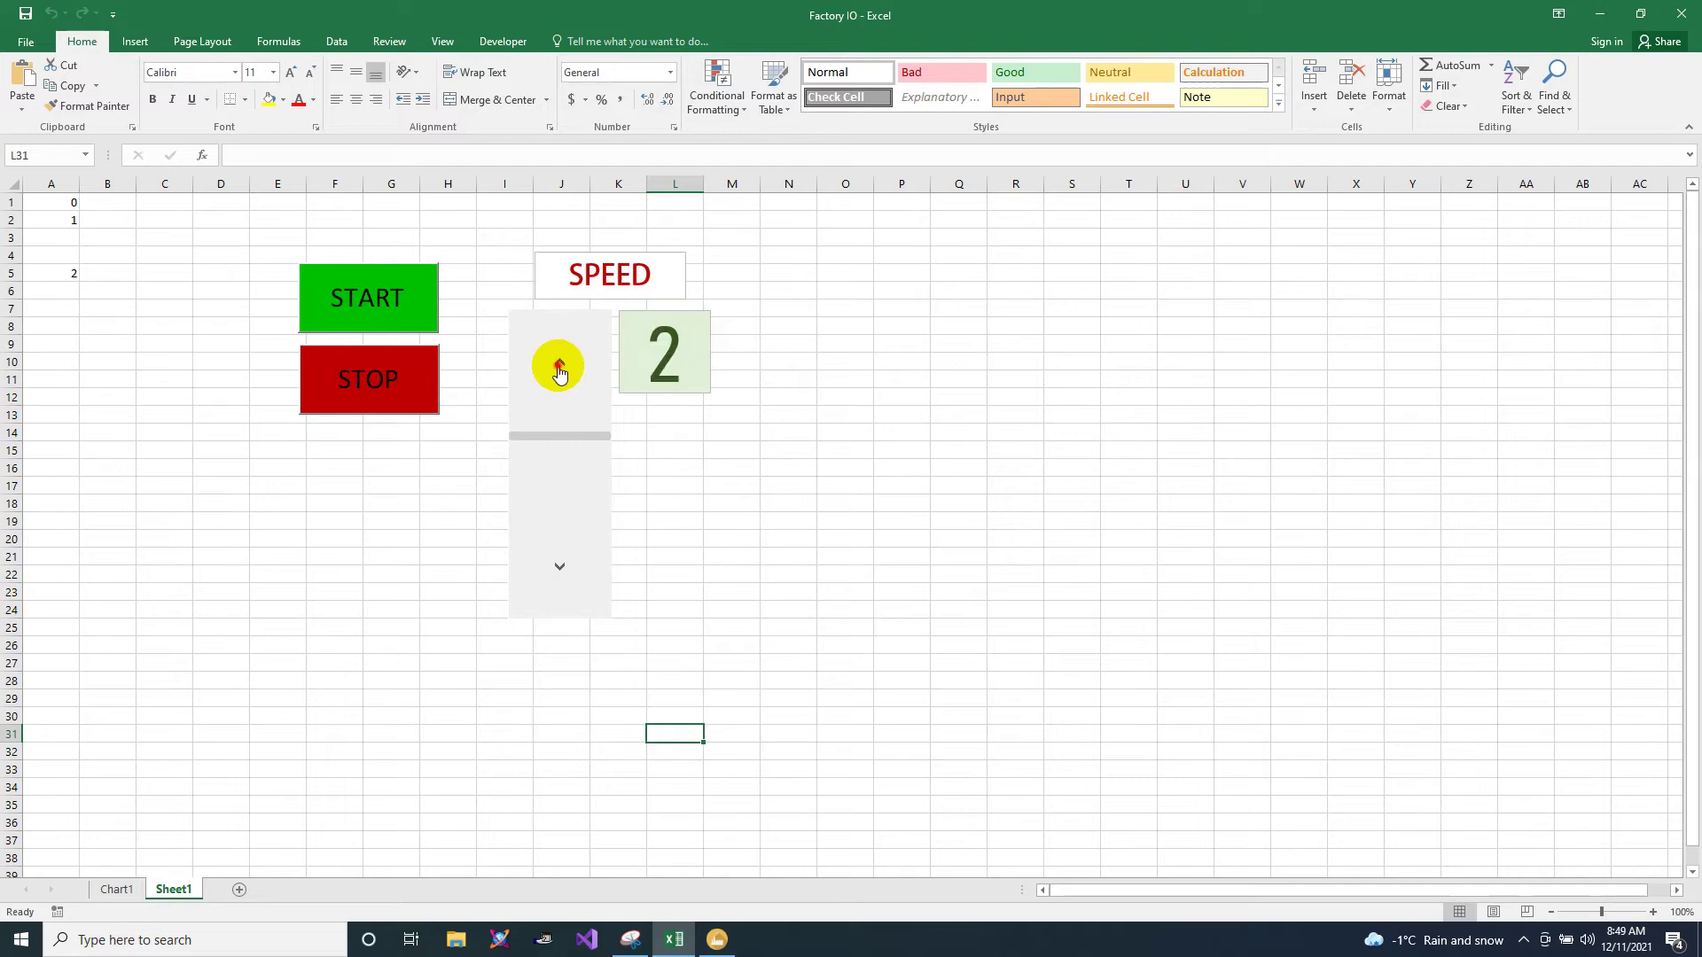
pyautogui.click(558, 370)
pyautogui.click(559, 370)
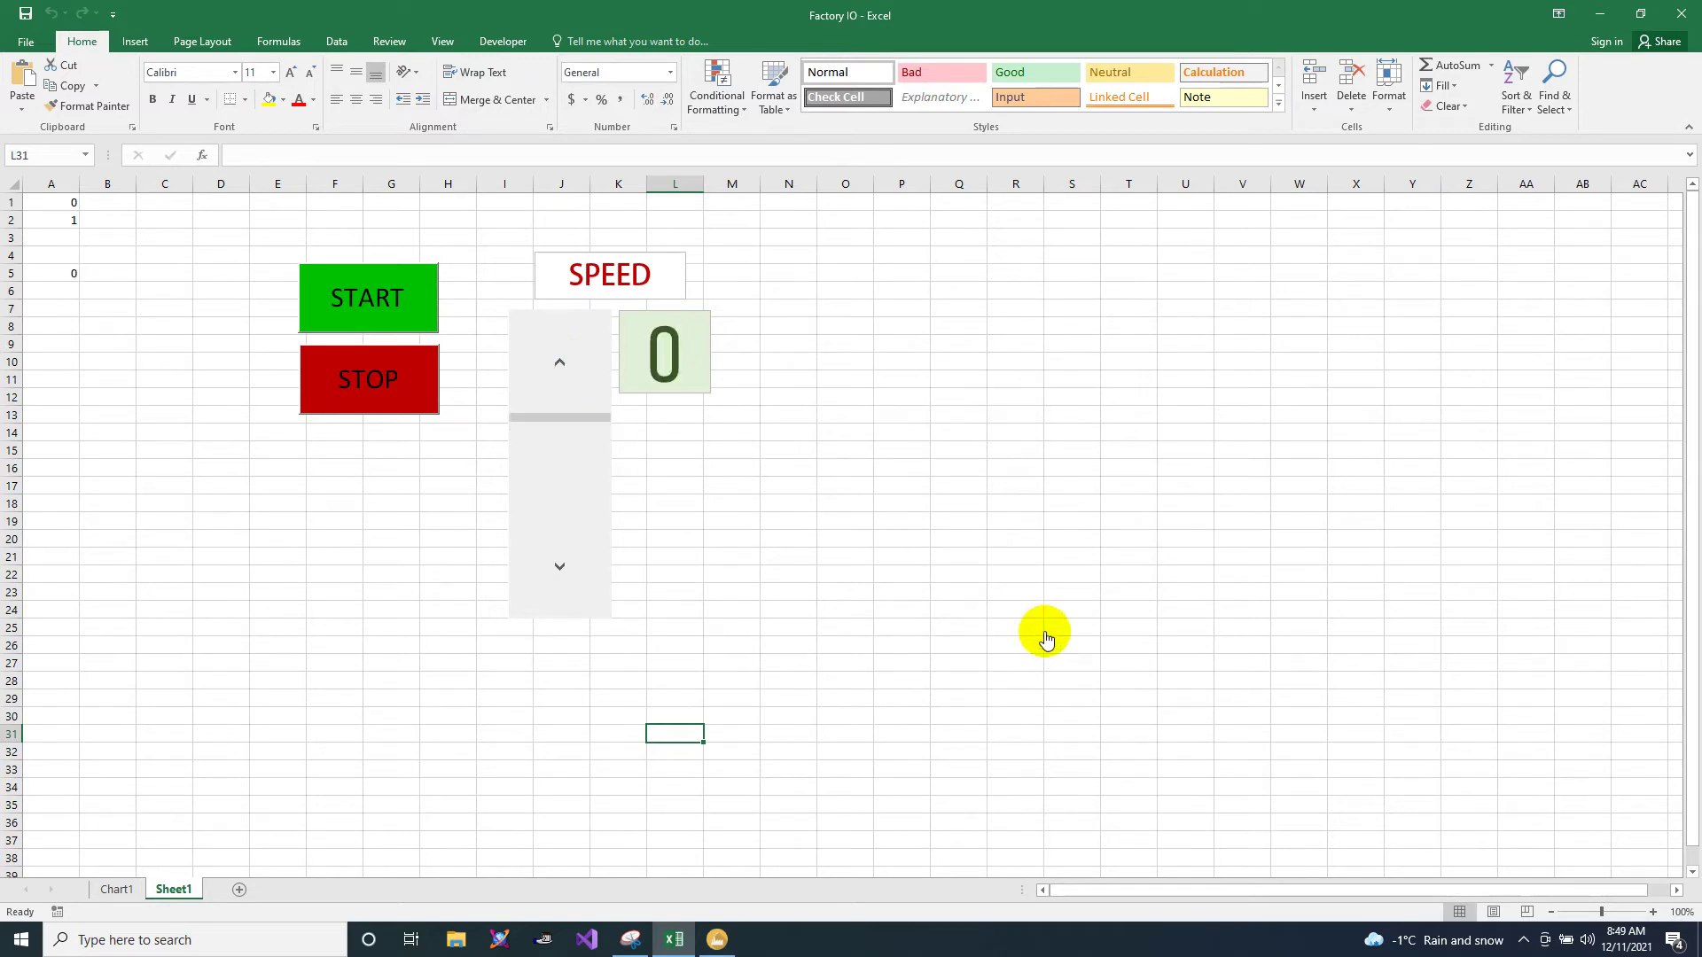
pyautogui.click(1042, 629)
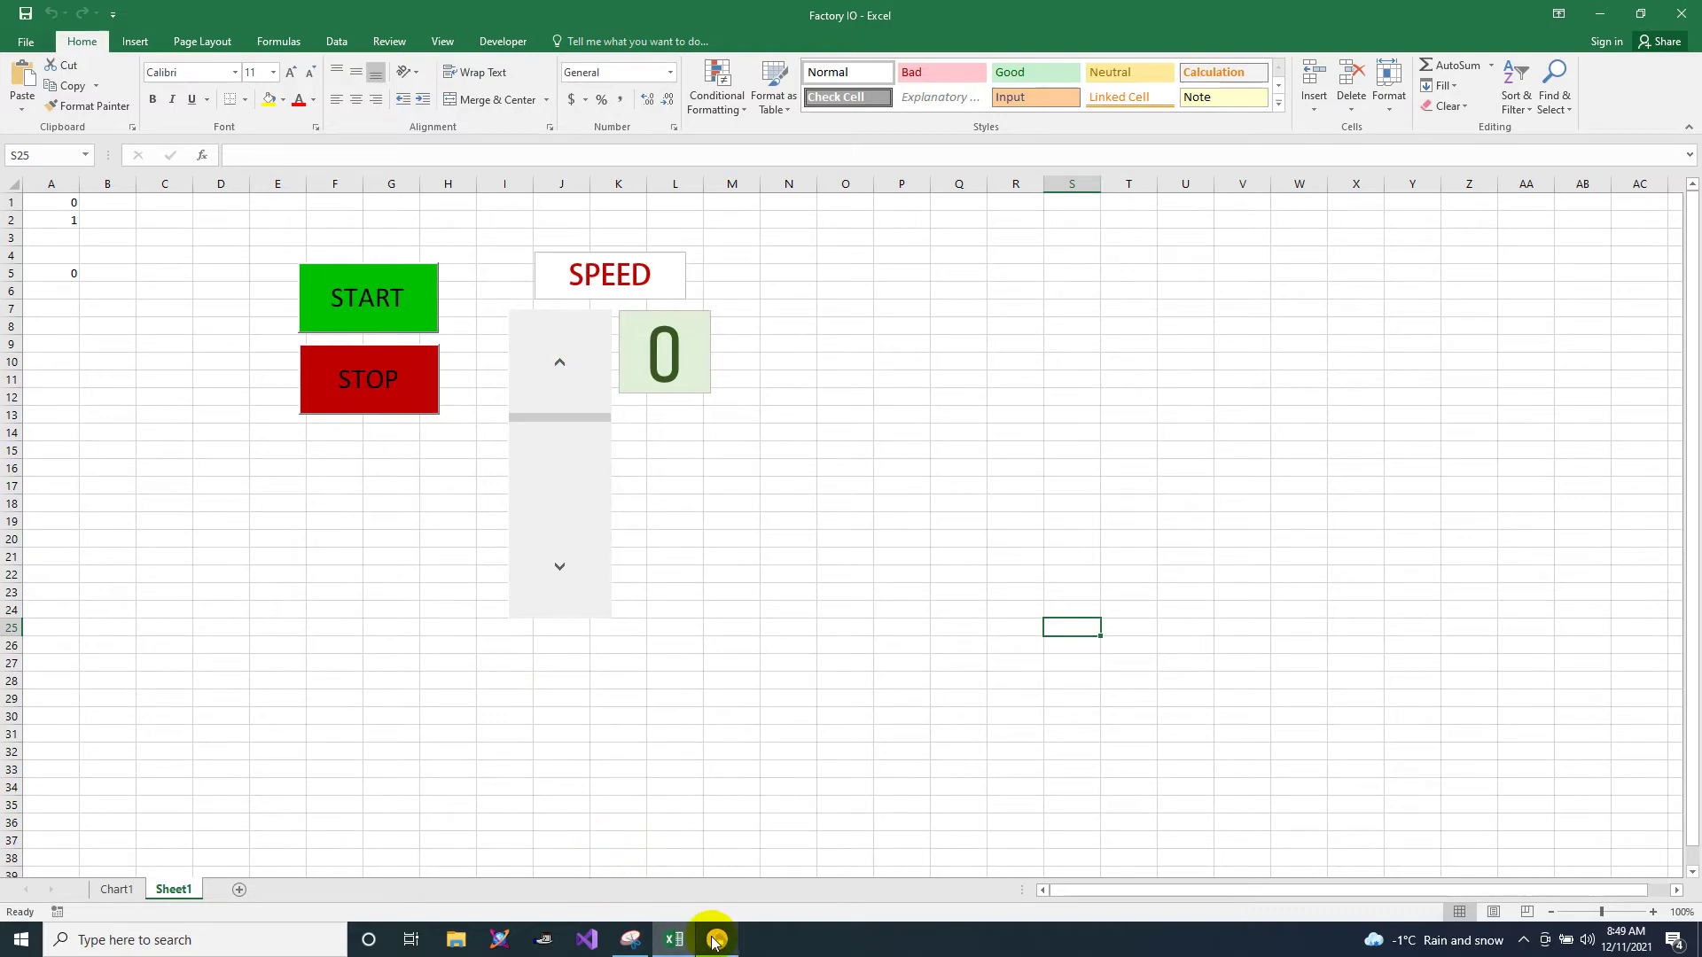
pyautogui.click(1599, 15)
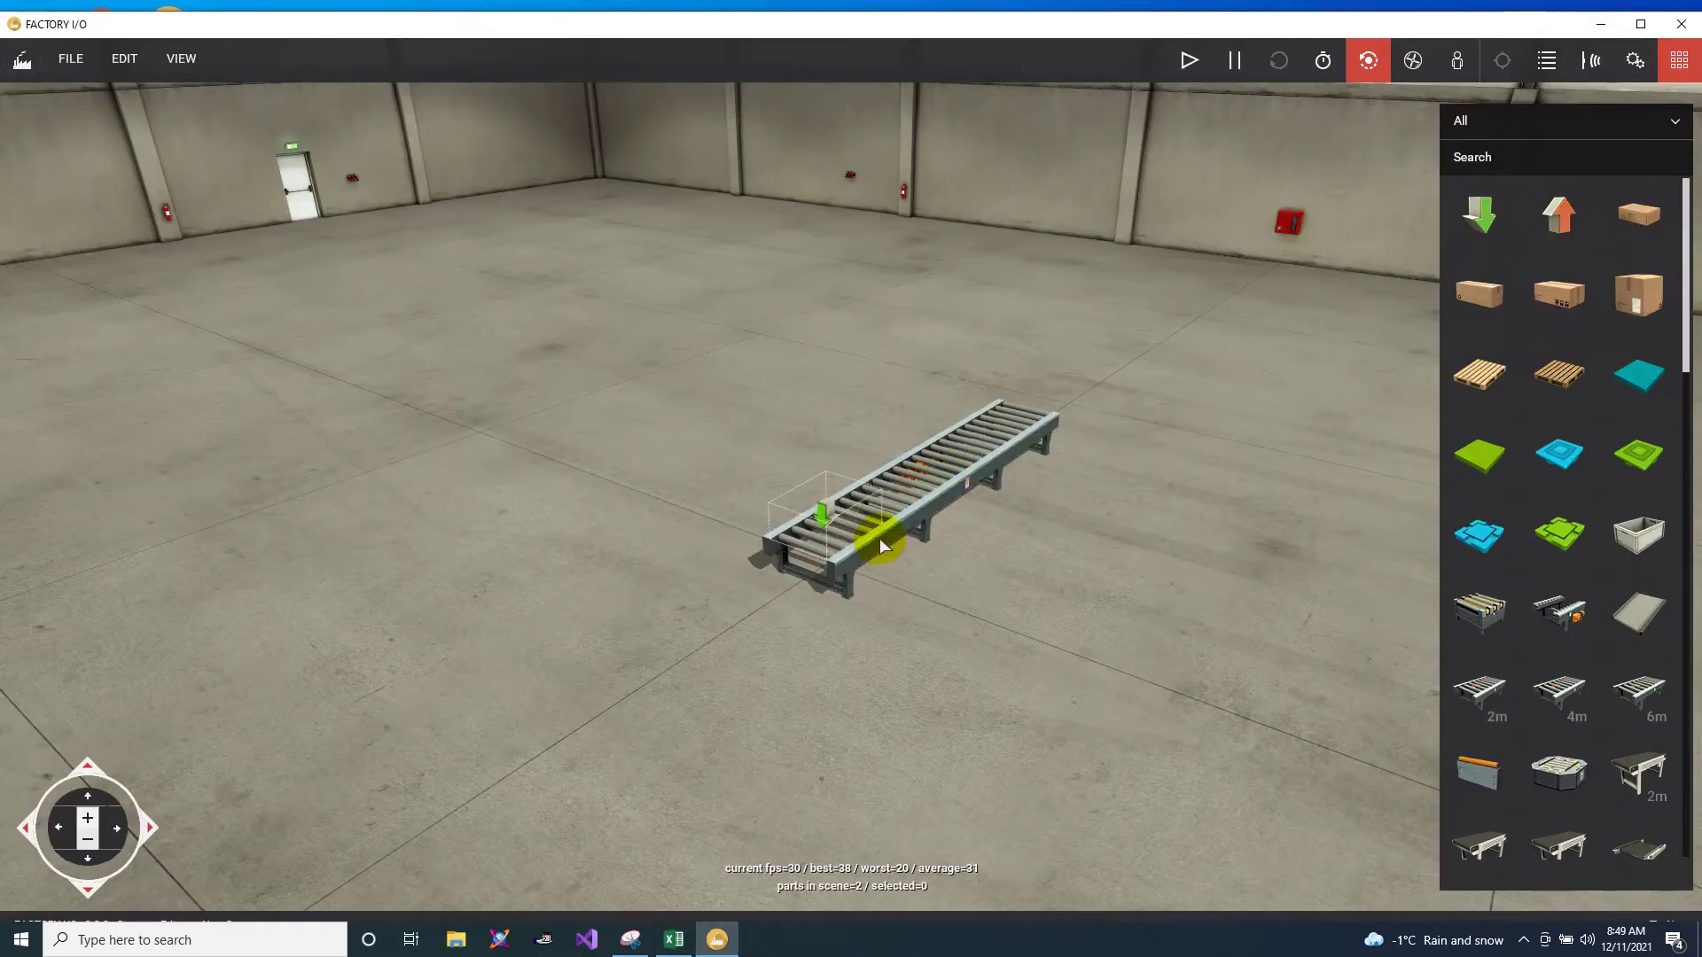
# Step: From a refreshed desktop, launch KEPServerEx V4 with its DDE project
pyautogui.click(1600, 22)
pyautogui.rightClick(202, 352)
pyautogui.click(258, 396)
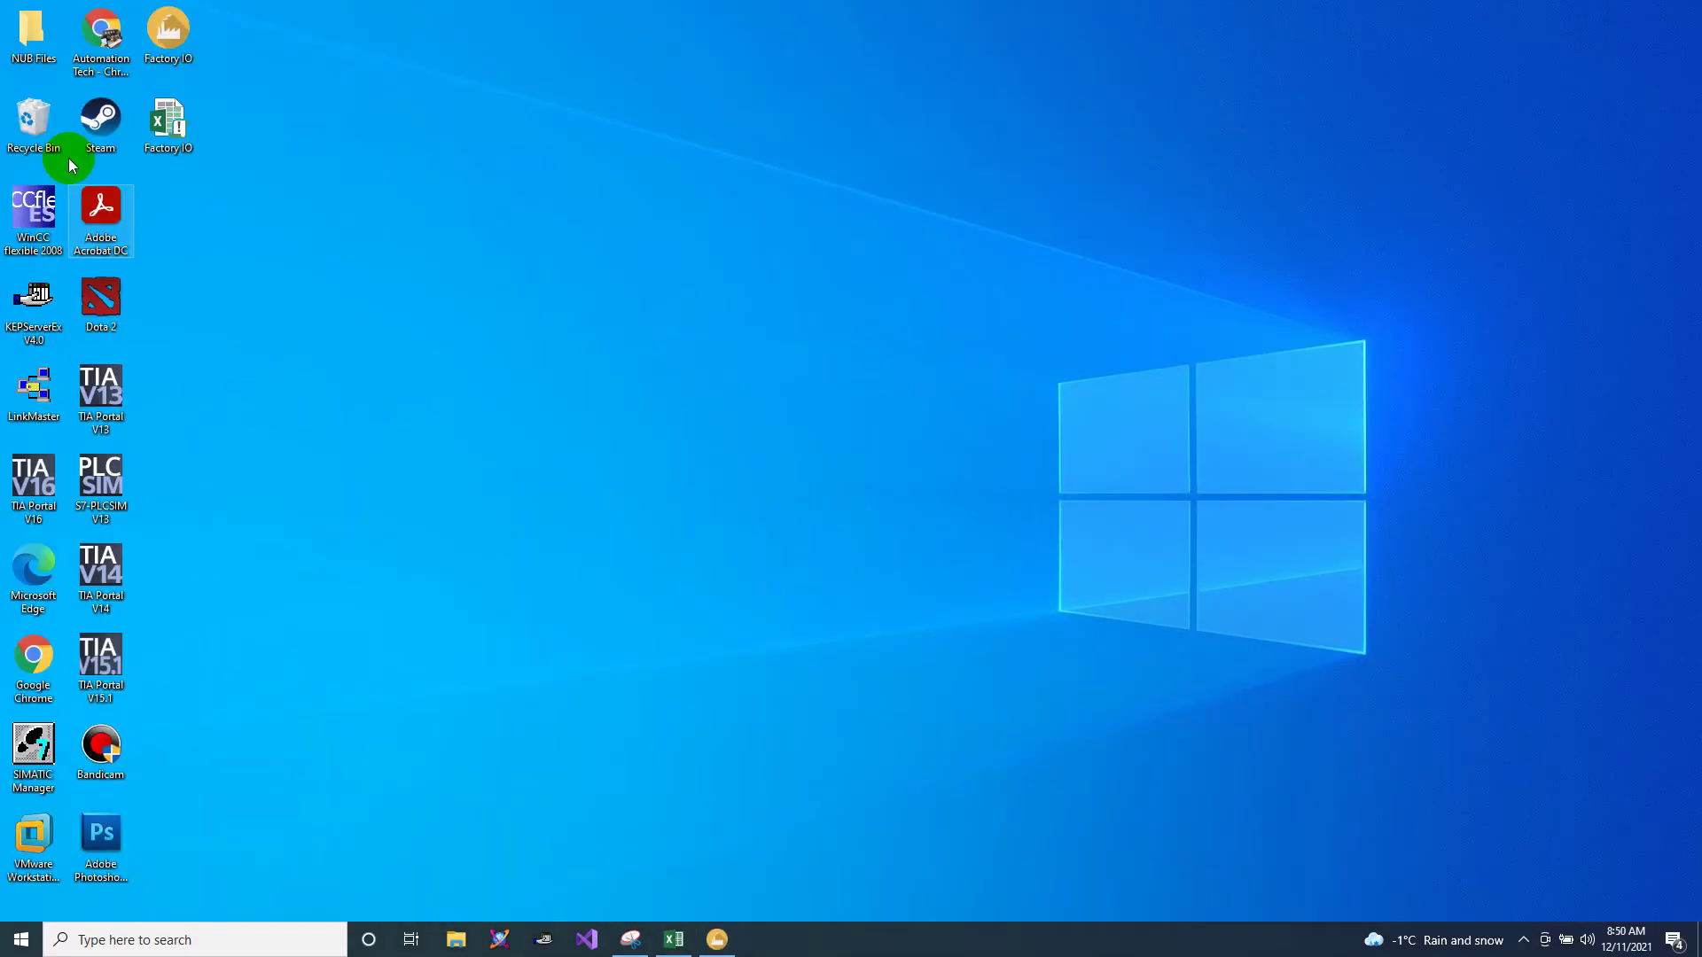
pyautogui.doubleClick(40, 335)
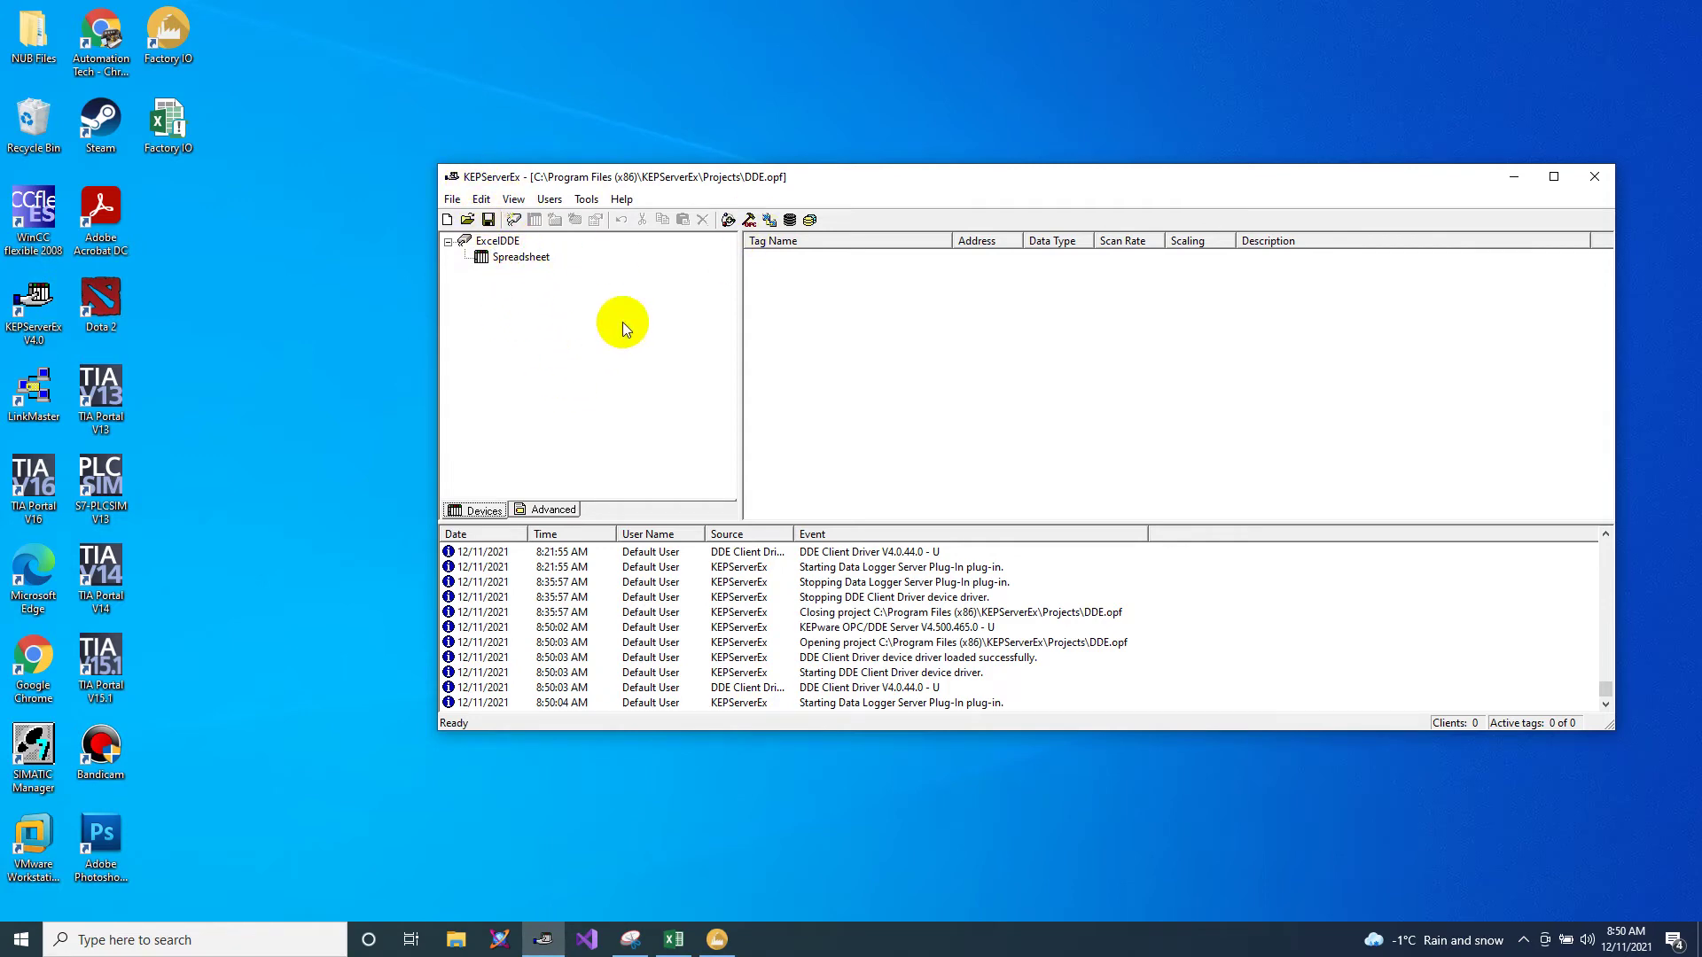
# Step: Copy the Spreadsheet device's Stop tag and paste it back as Stop1
pyautogui.click(510, 257)
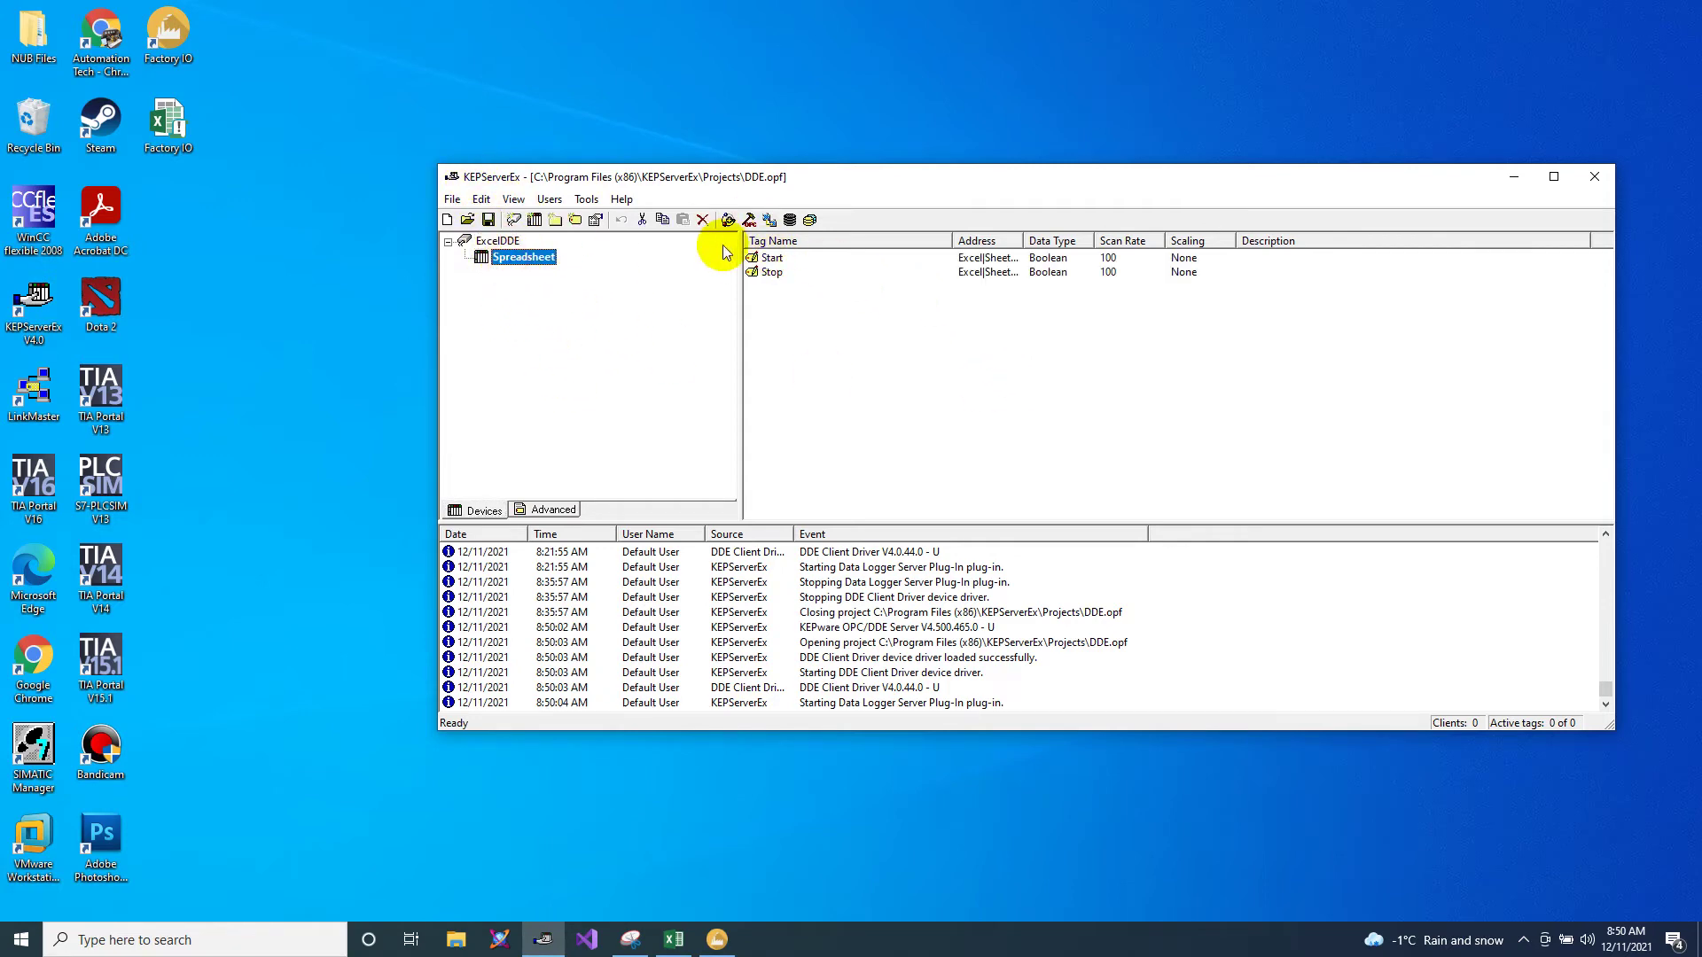
pyautogui.click(819, 348)
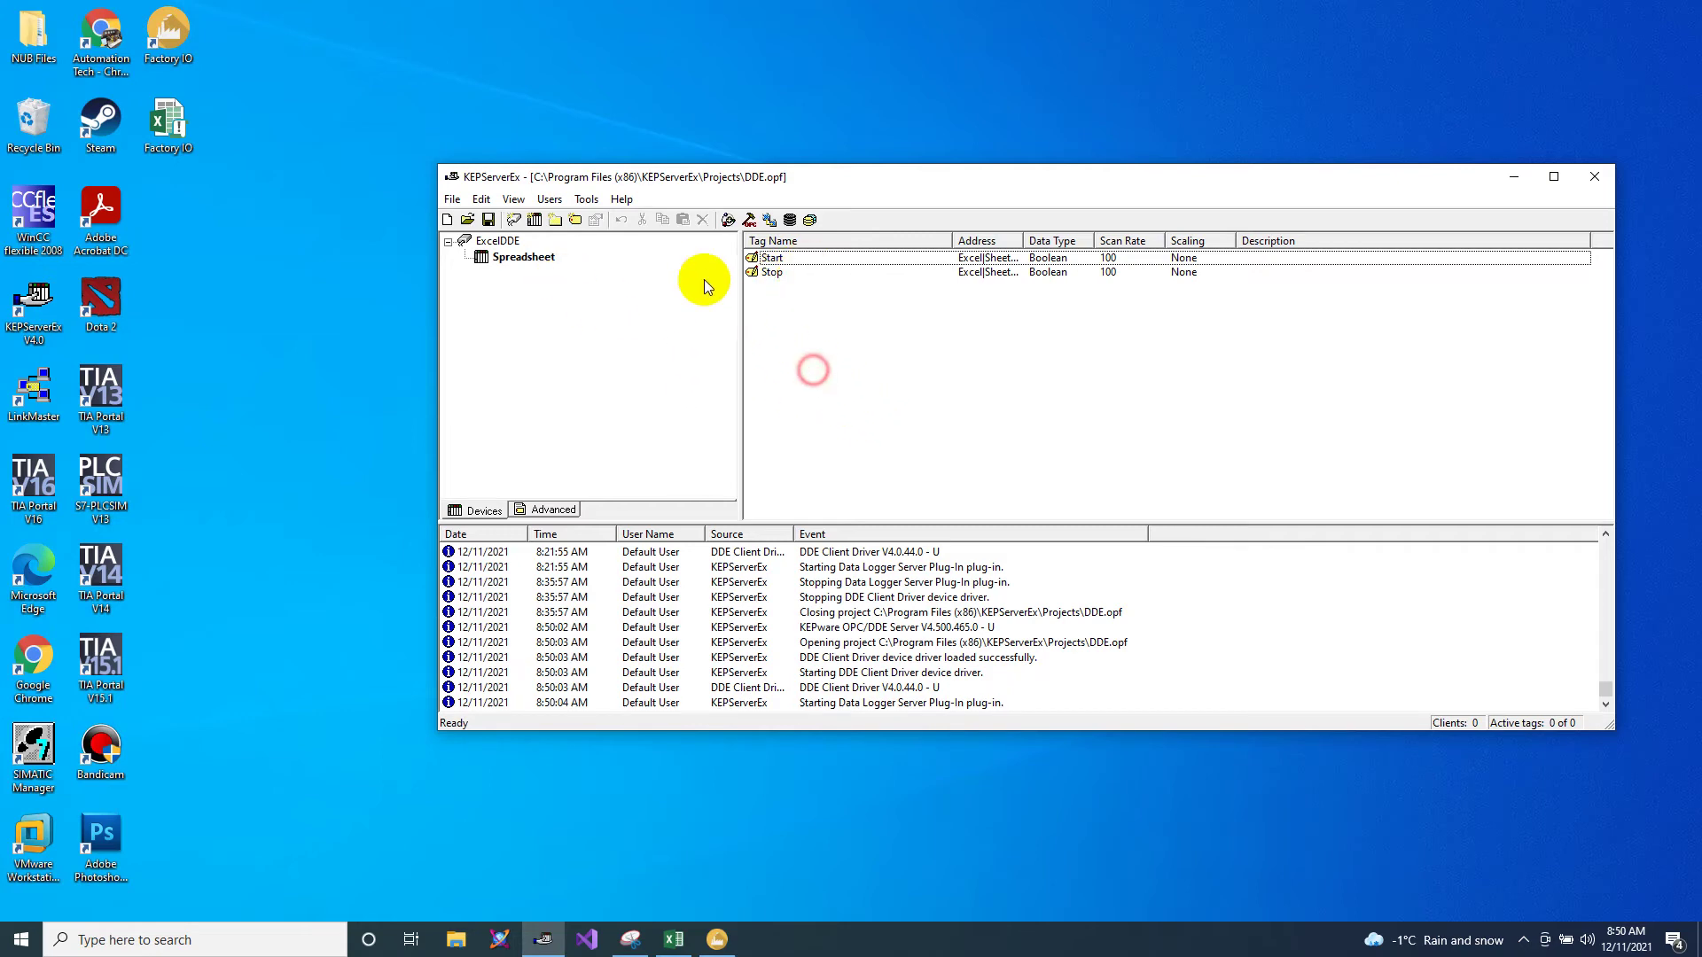
pyautogui.rightClick(781, 317)
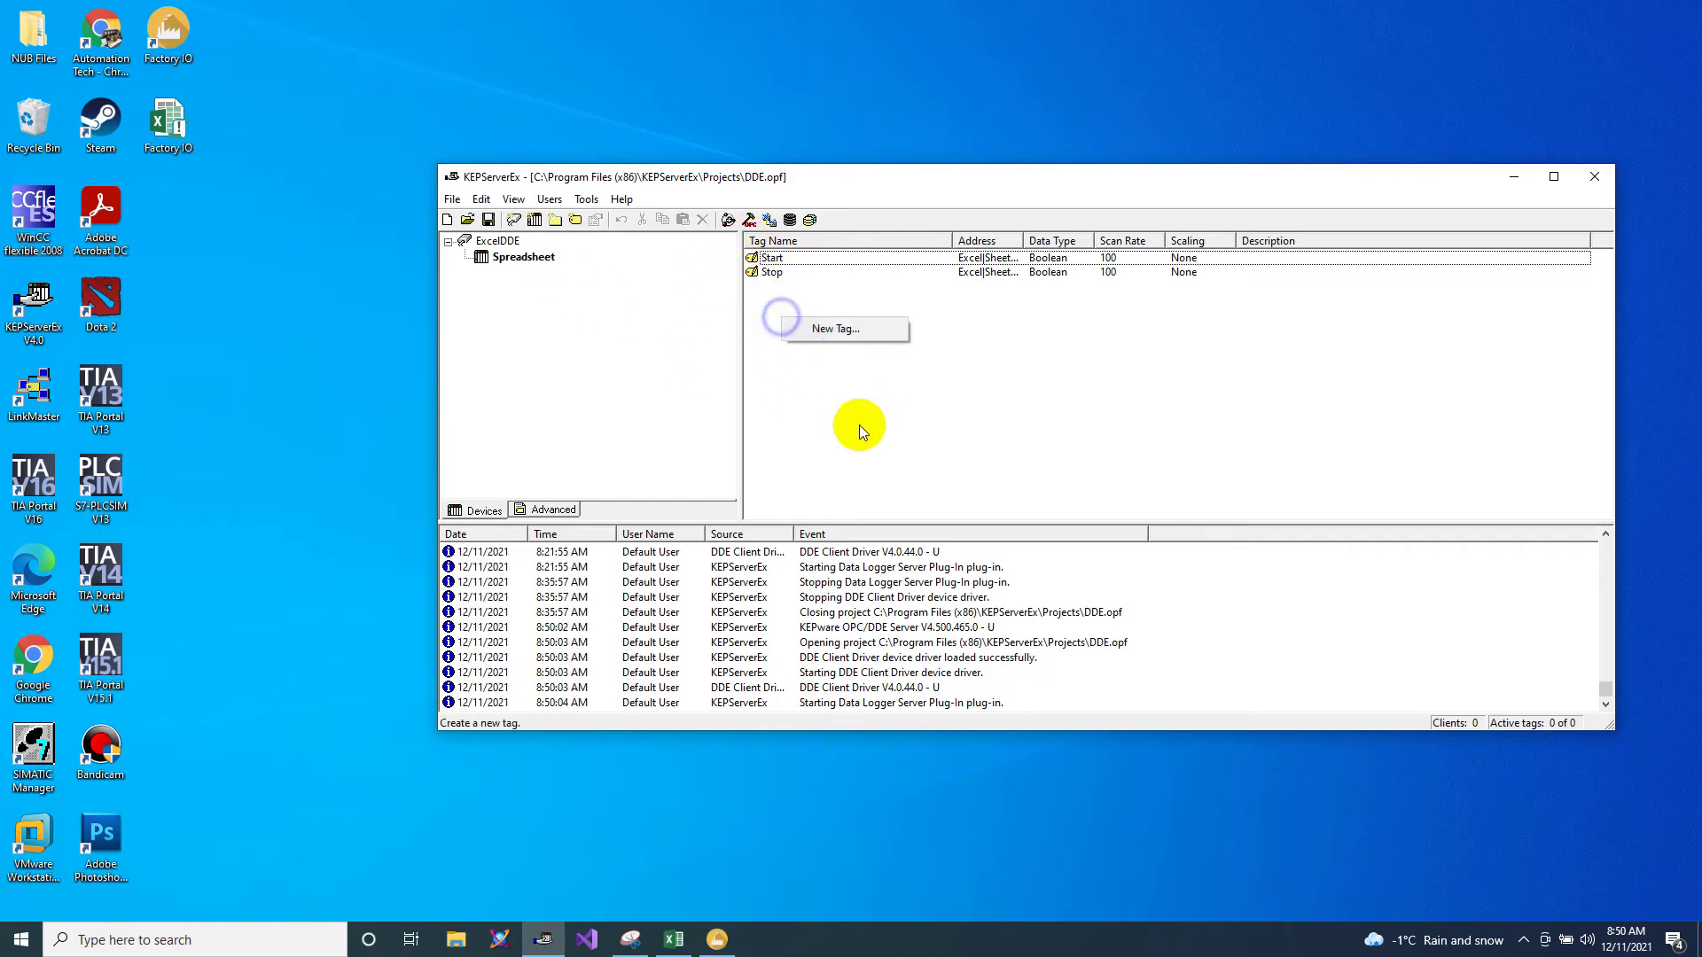
pyautogui.click(769, 266)
pyautogui.rightClick(775, 270)
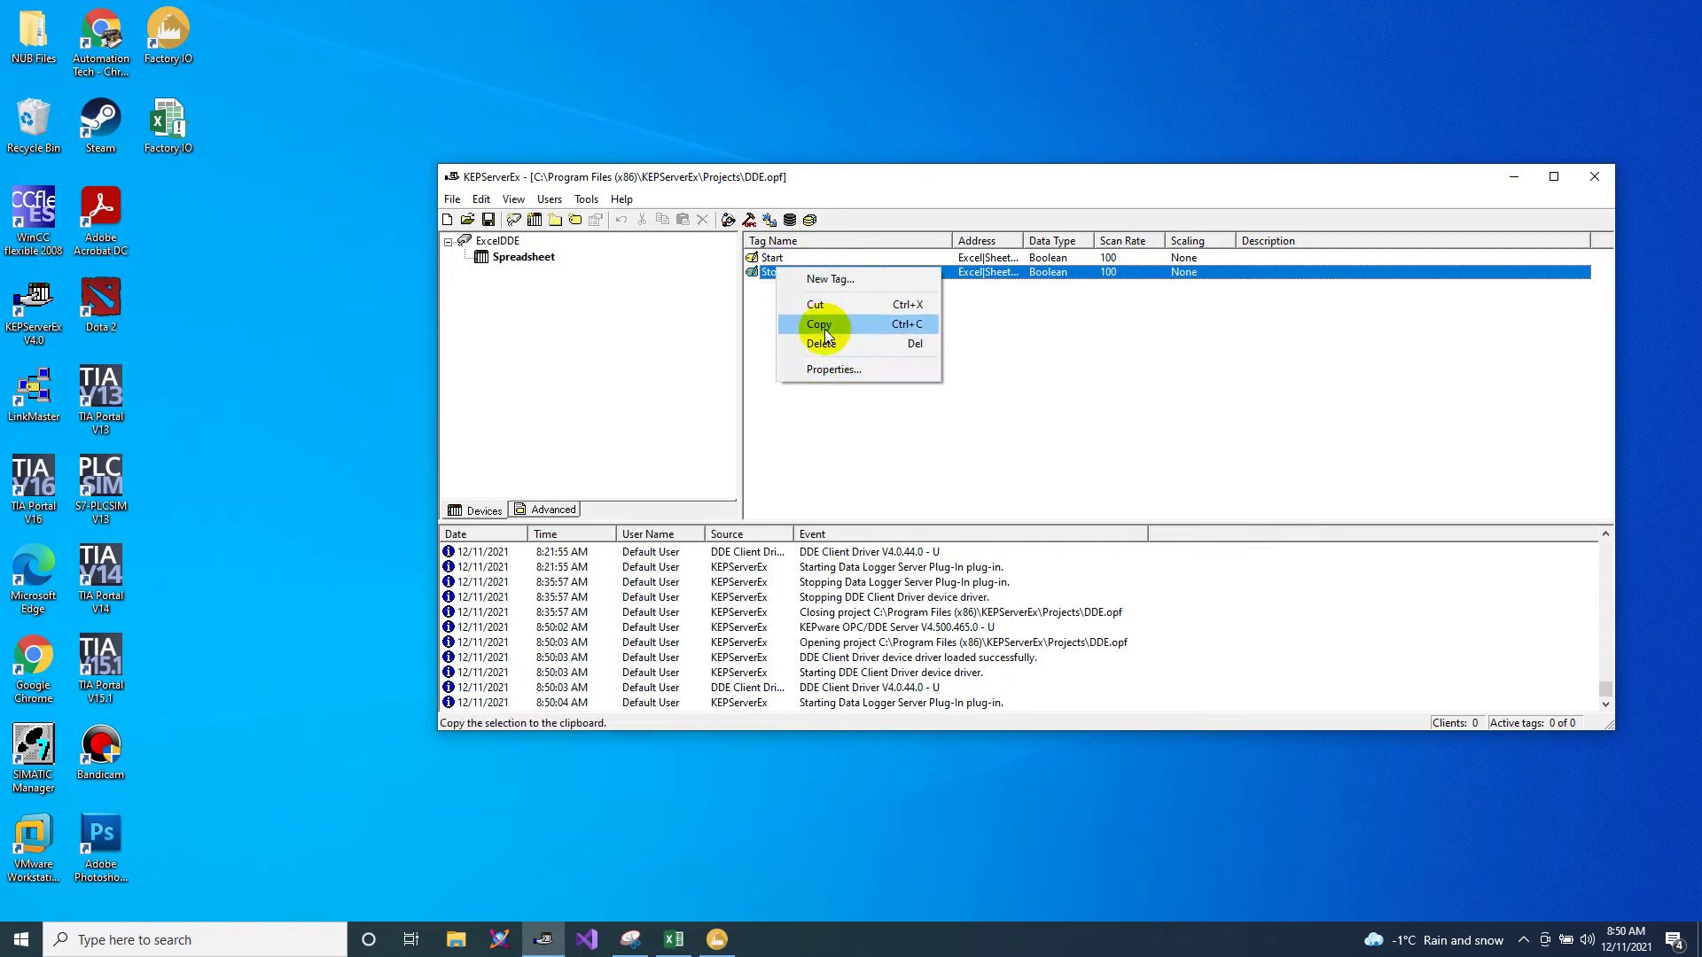
pyautogui.click(824, 327)
pyautogui.rightClick(798, 327)
pyautogui.click(857, 365)
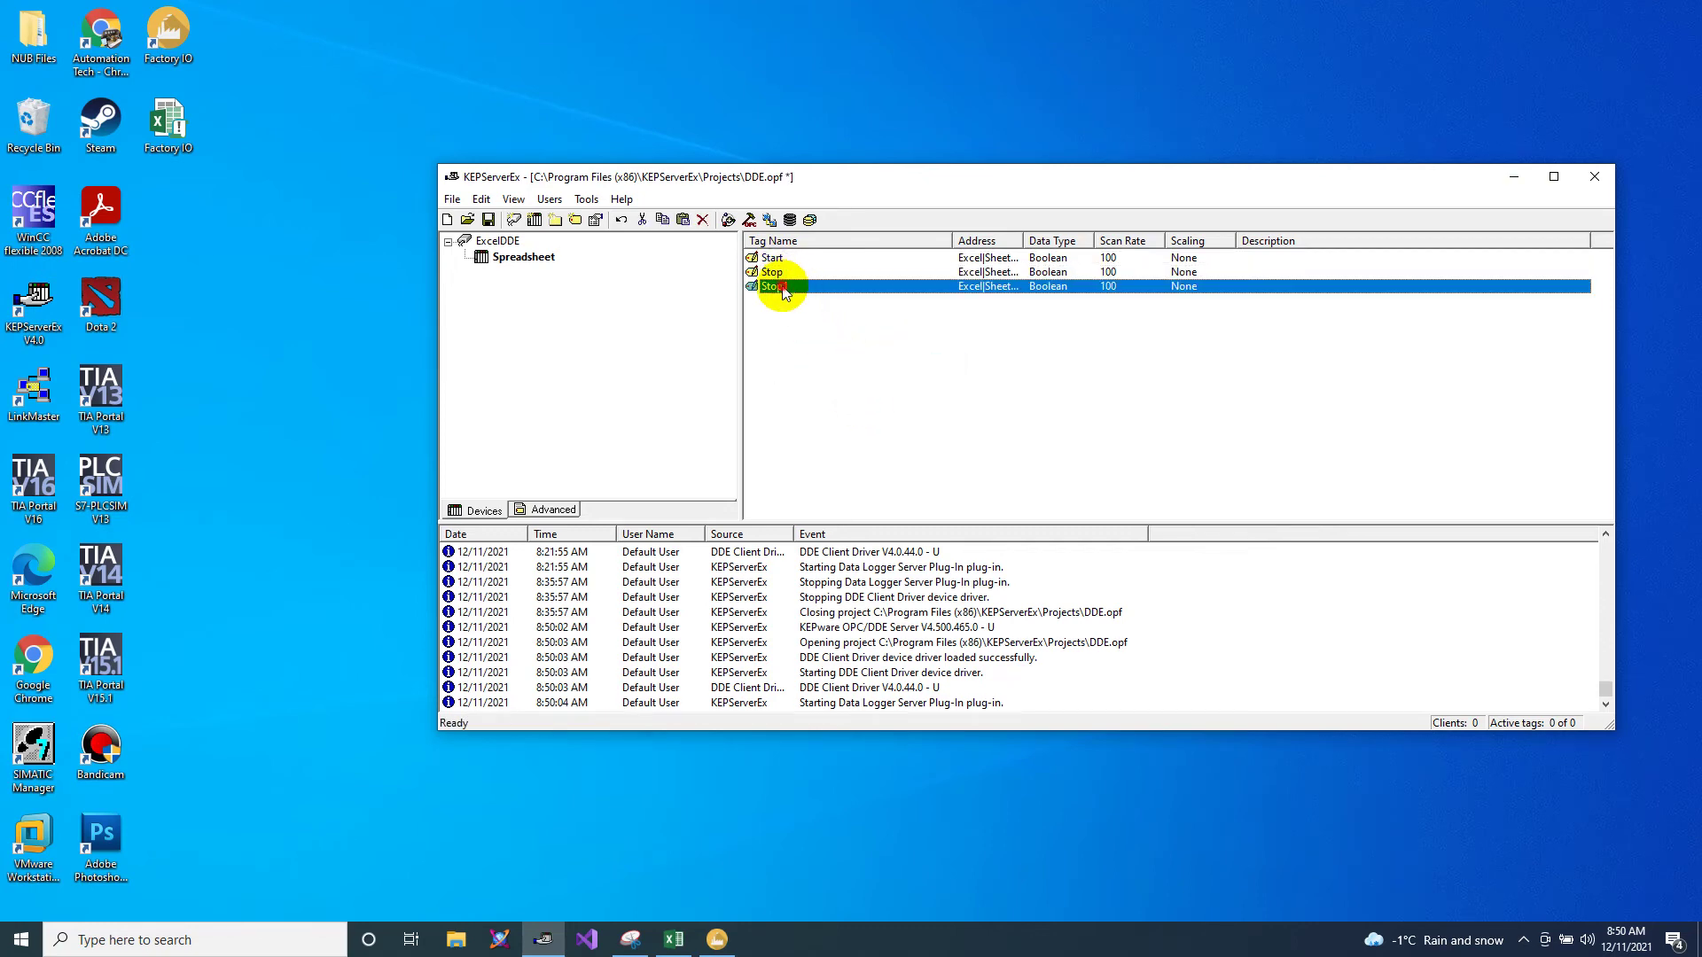
# Step: Rename Stop1 to Speed and set its address to ExcelSheet1!R5C1, matching cell A5
pyautogui.doubleClick(784, 287)
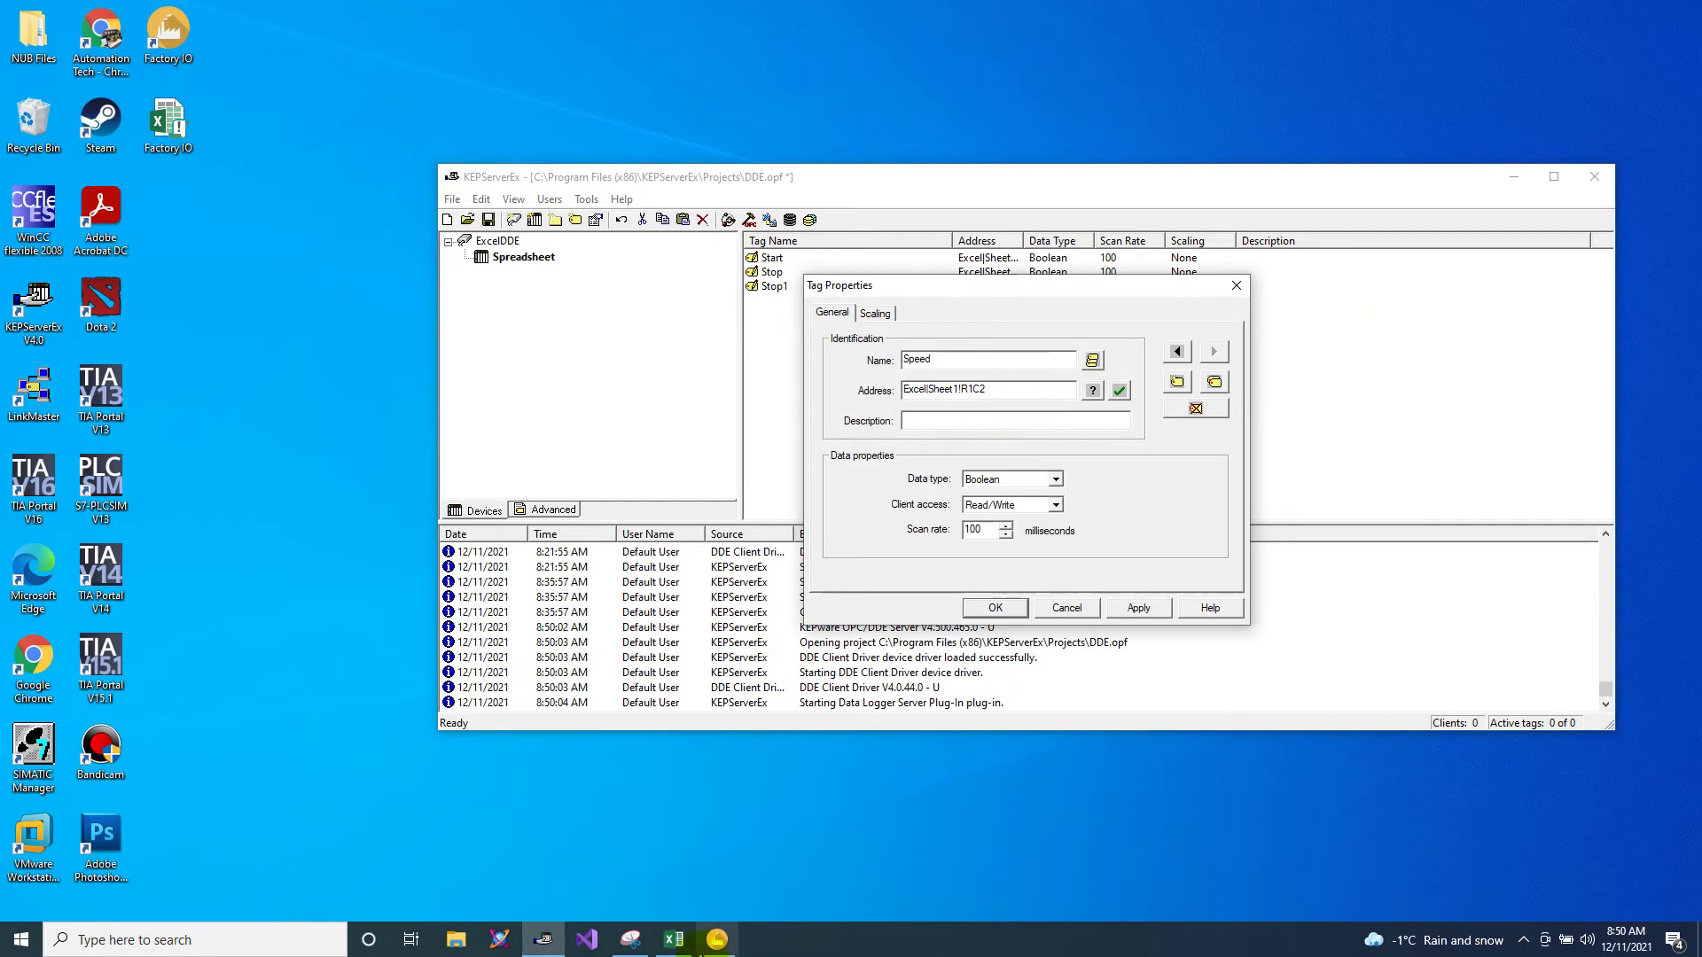
pyautogui.click(673, 939)
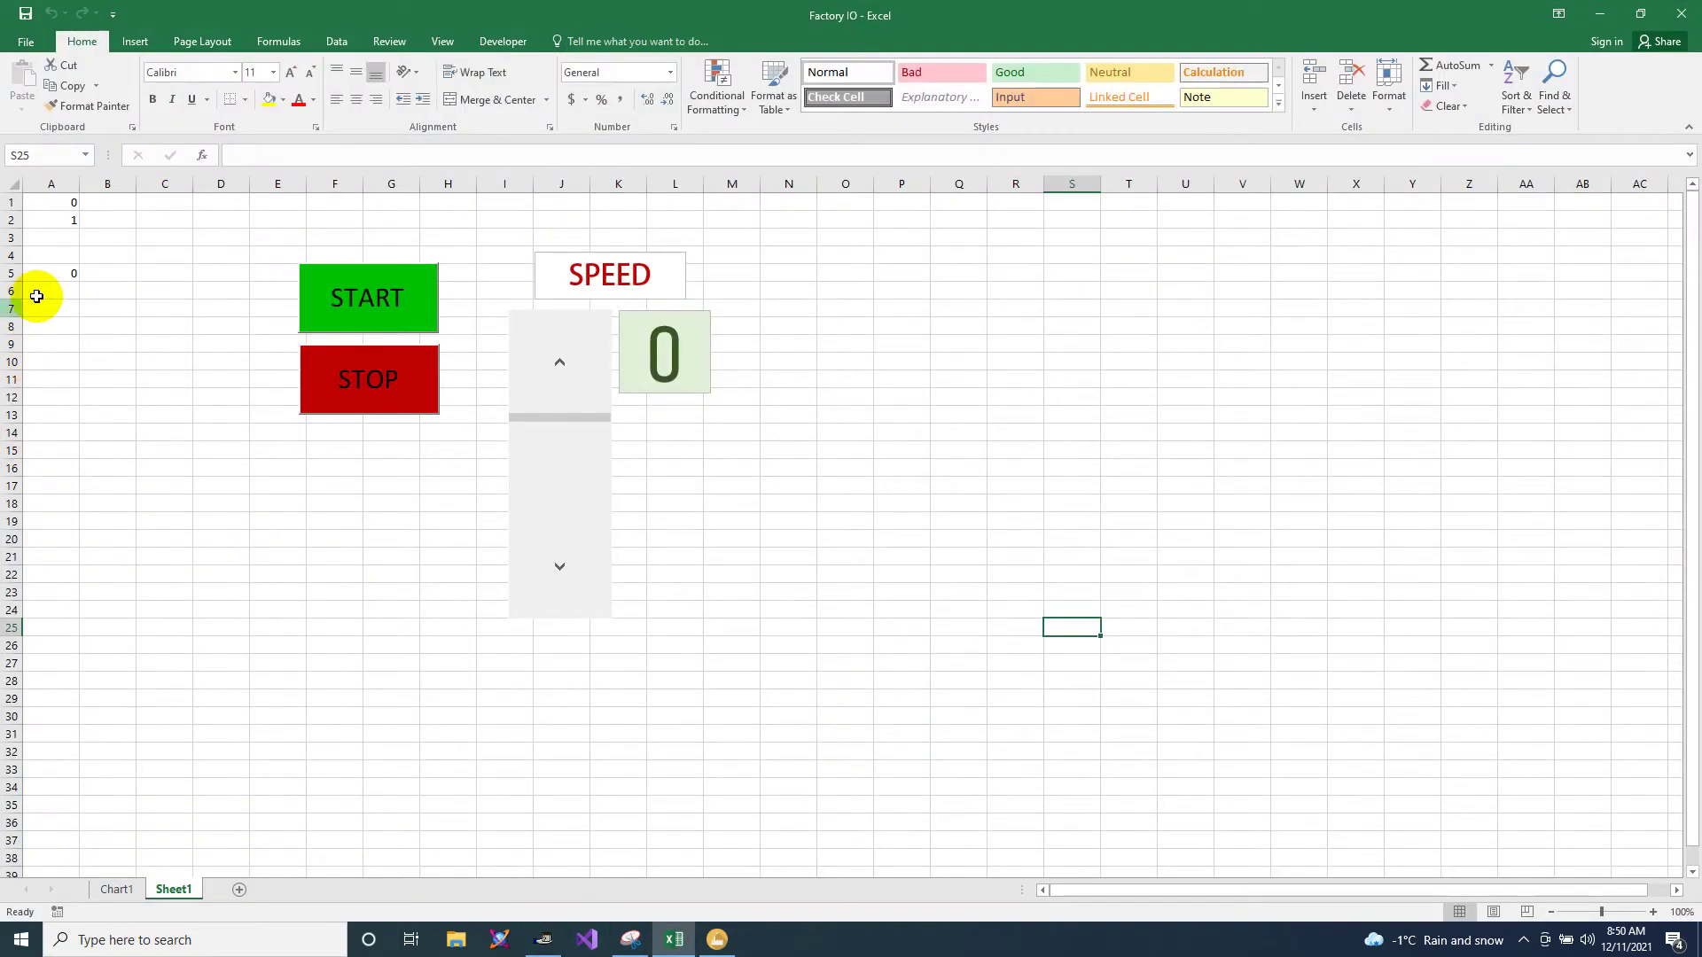
pyautogui.click(59, 280)
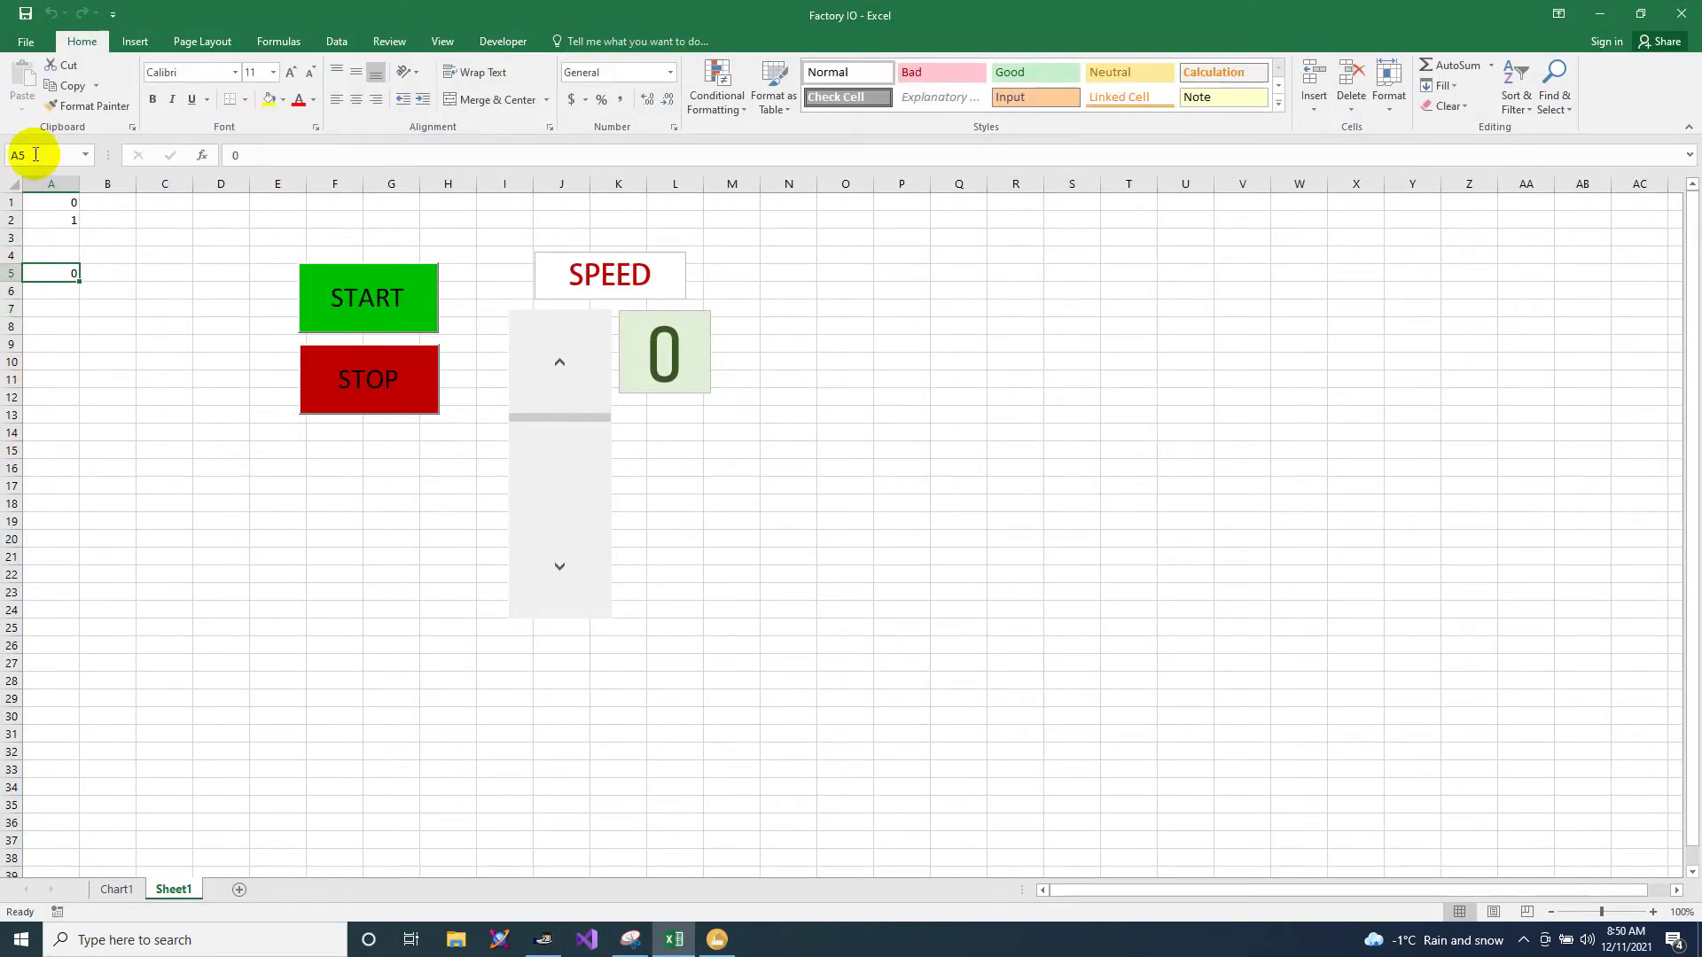
pyautogui.click(715, 945)
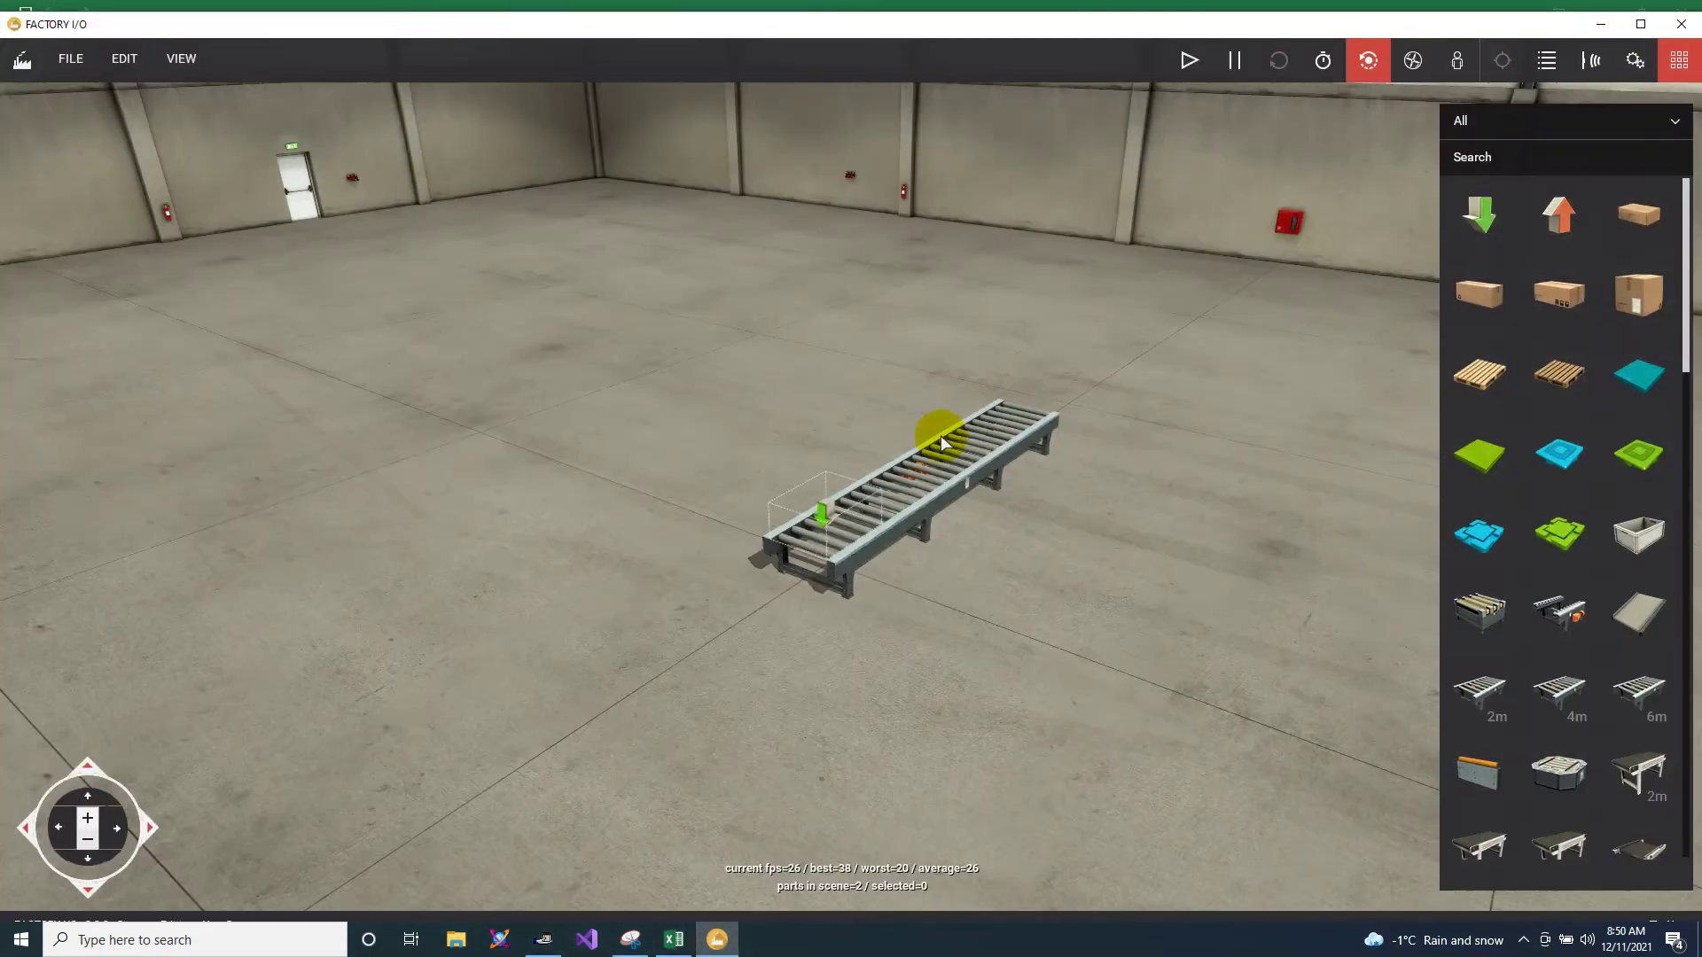
pyautogui.click(543, 940)
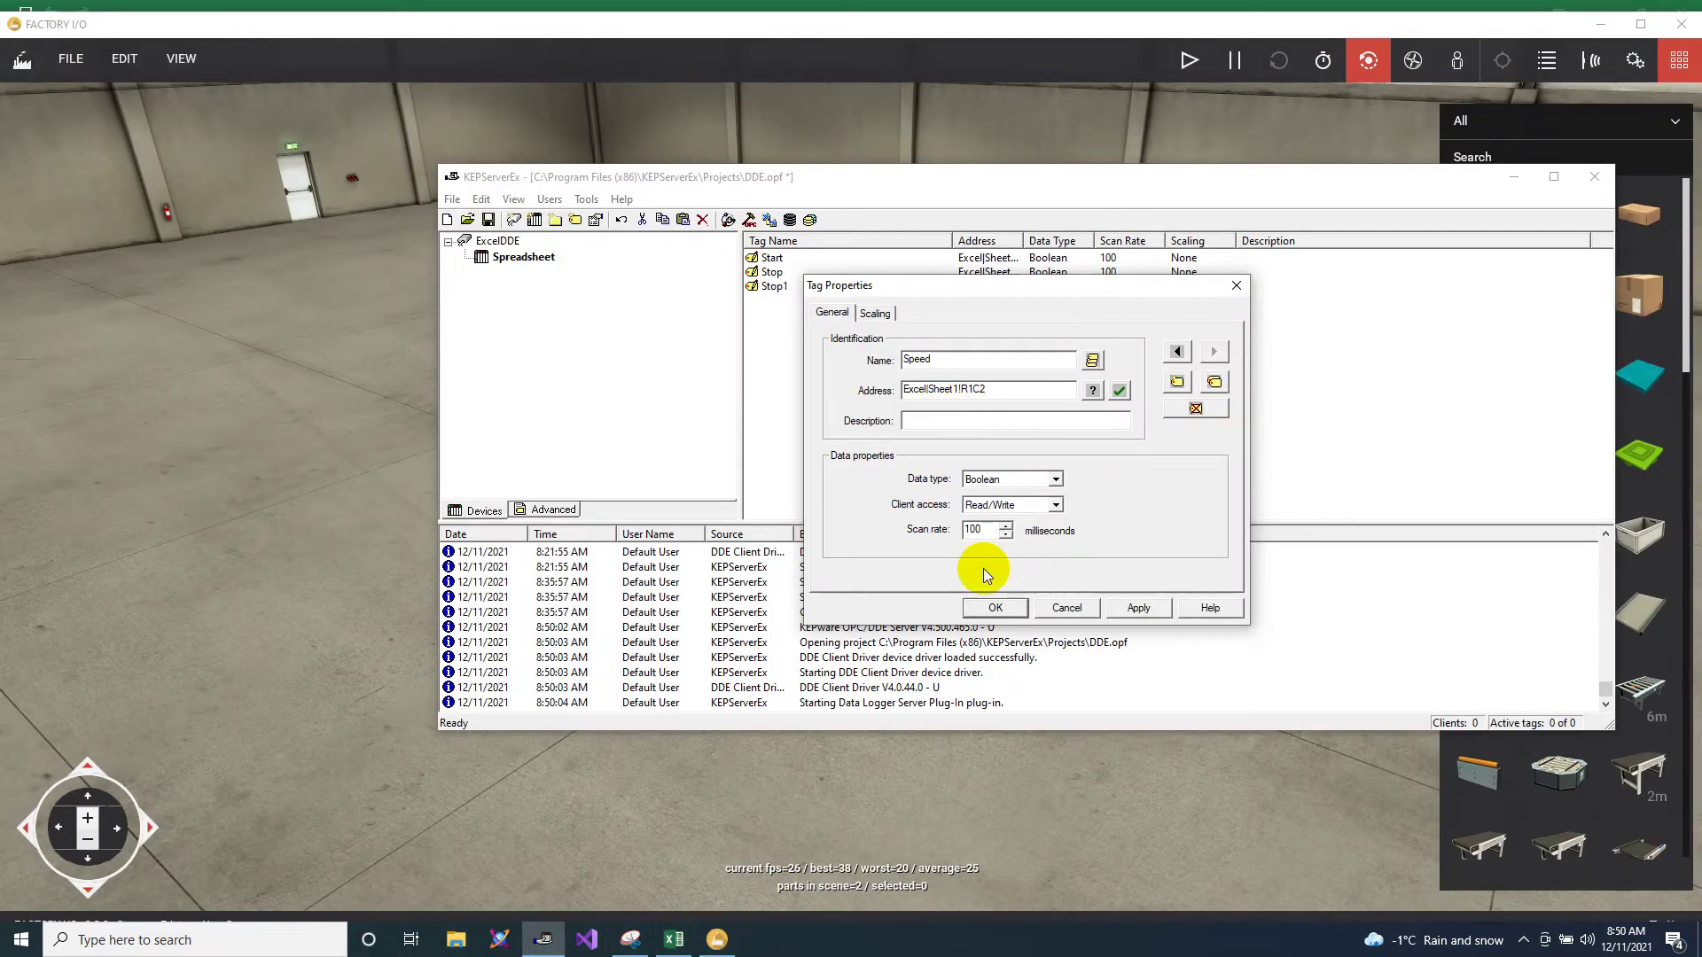
pyautogui.press('BackSpace')
pyautogui.write('5')
pyautogui.click(1025, 387)
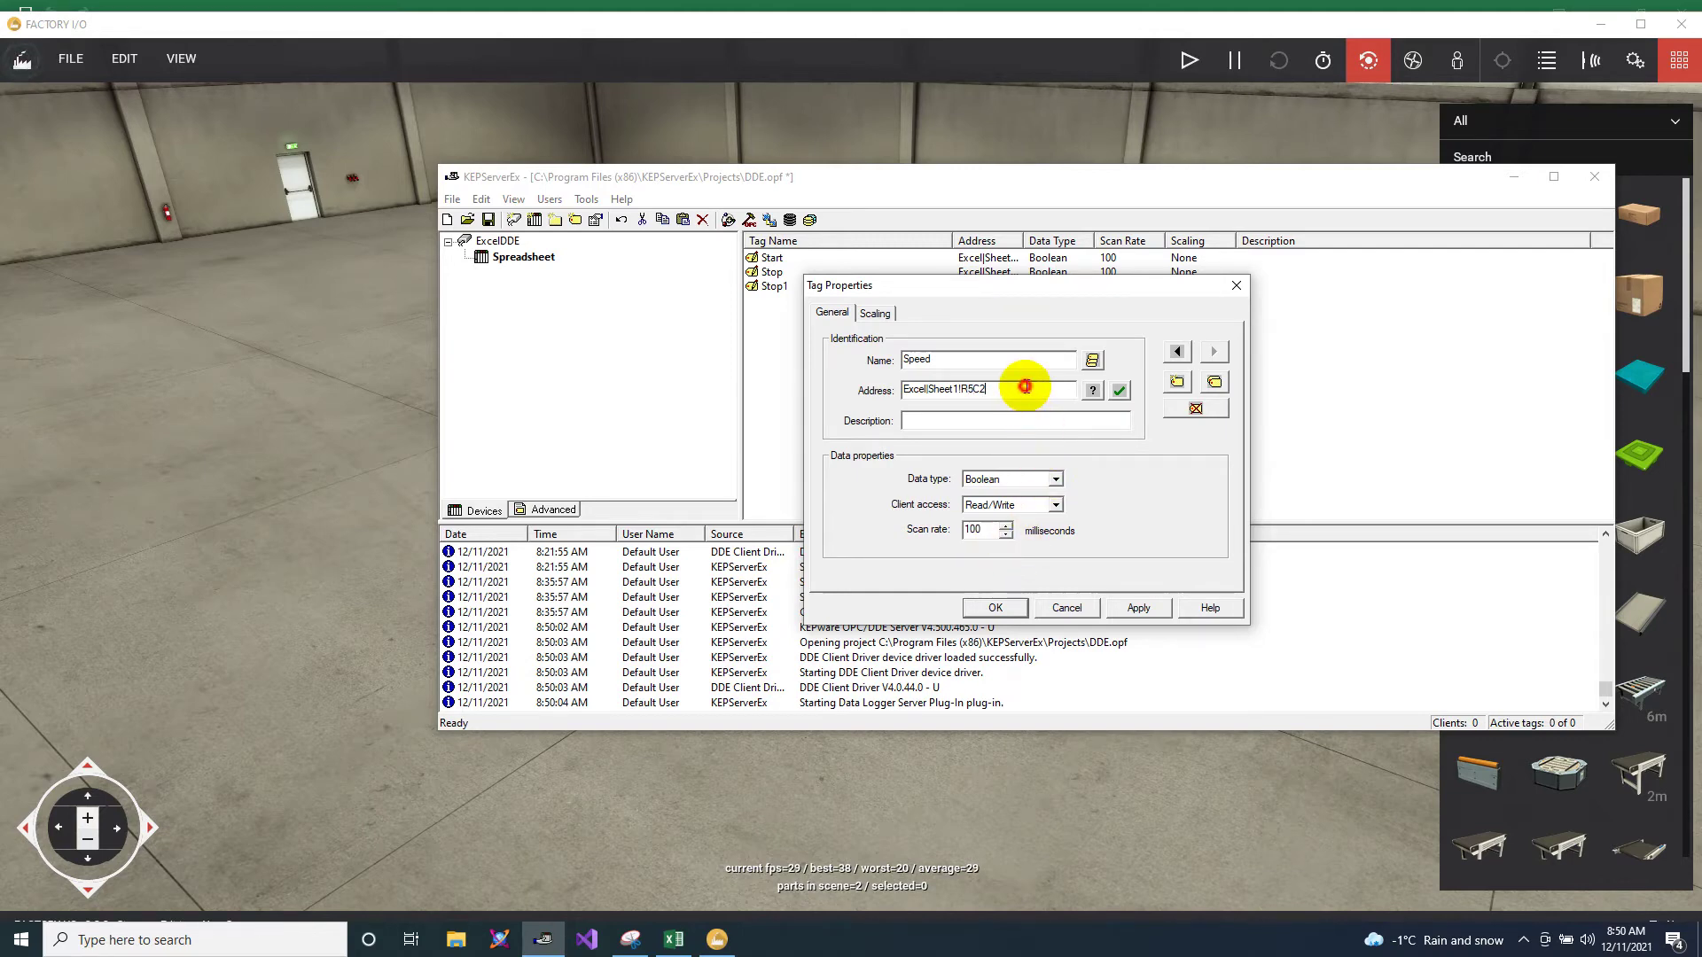
pyautogui.write('1')
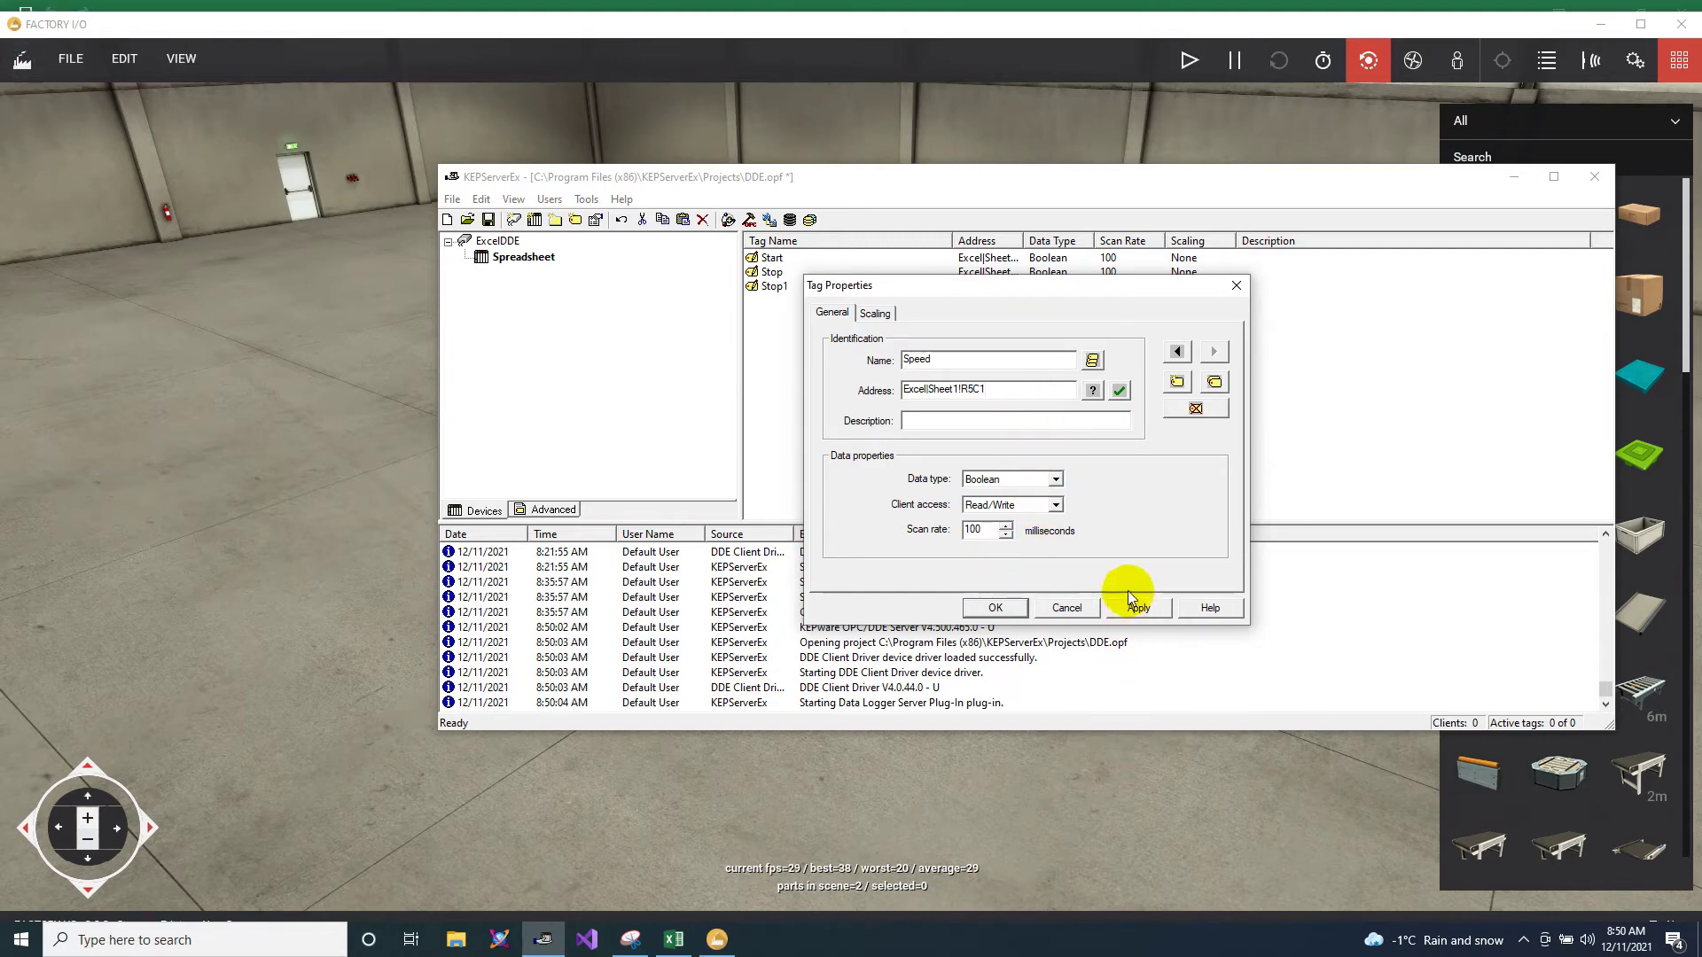
pyautogui.click(1135, 608)
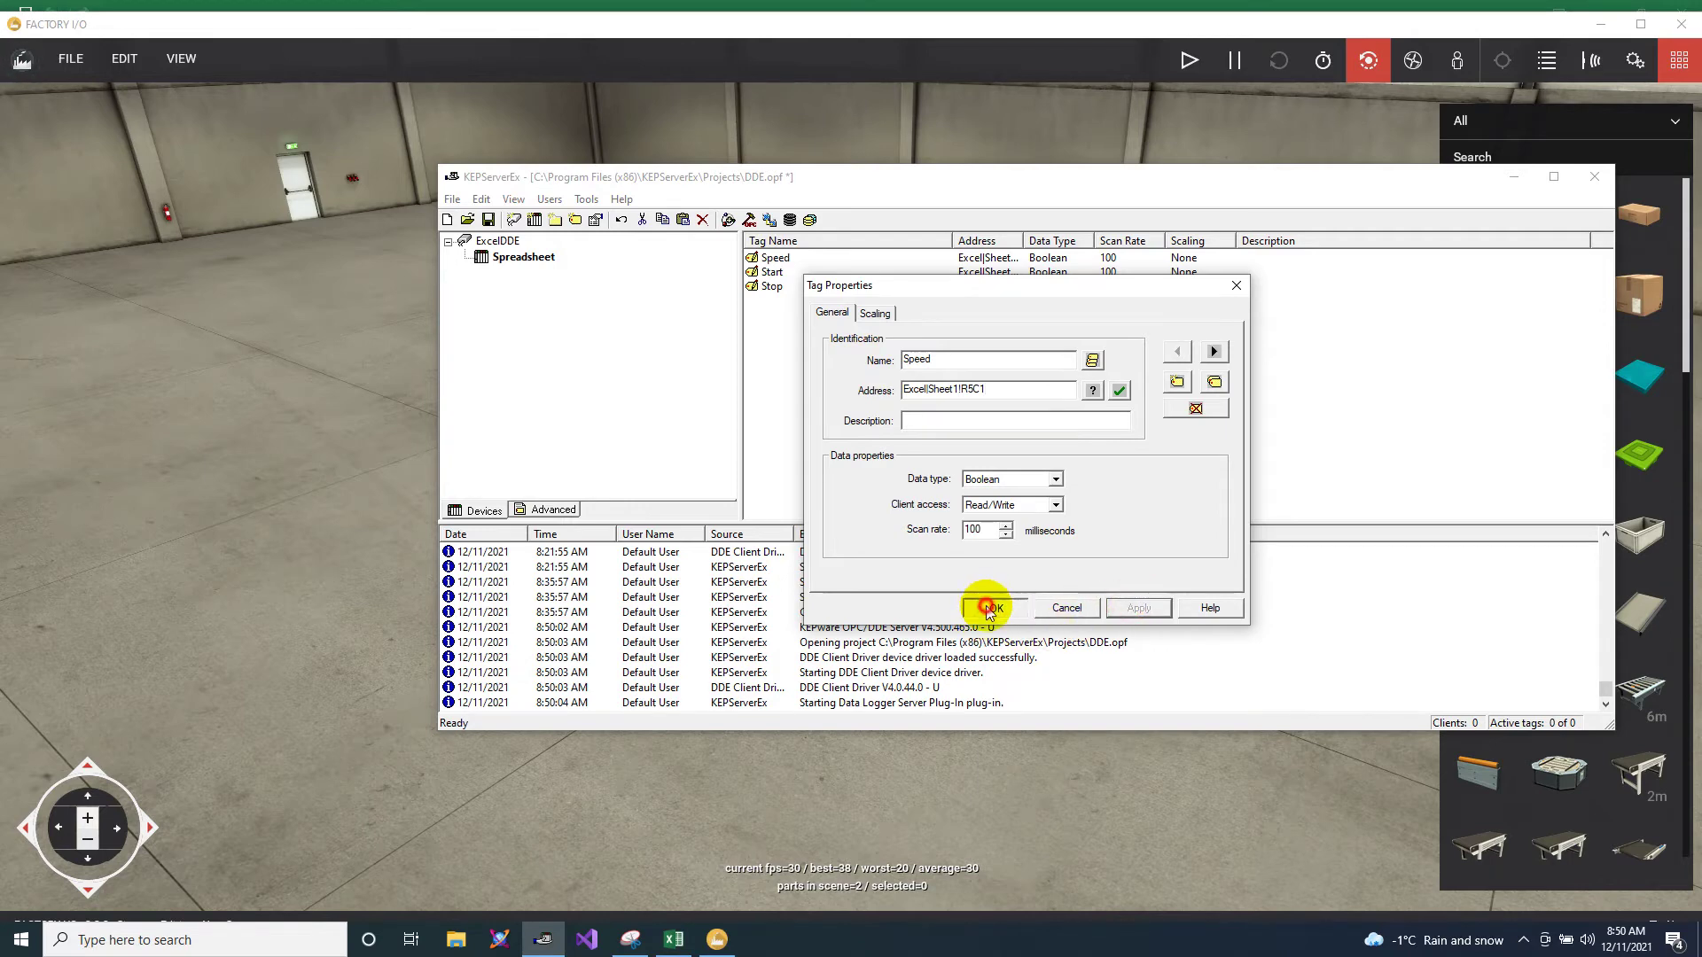
pyautogui.click(990, 609)
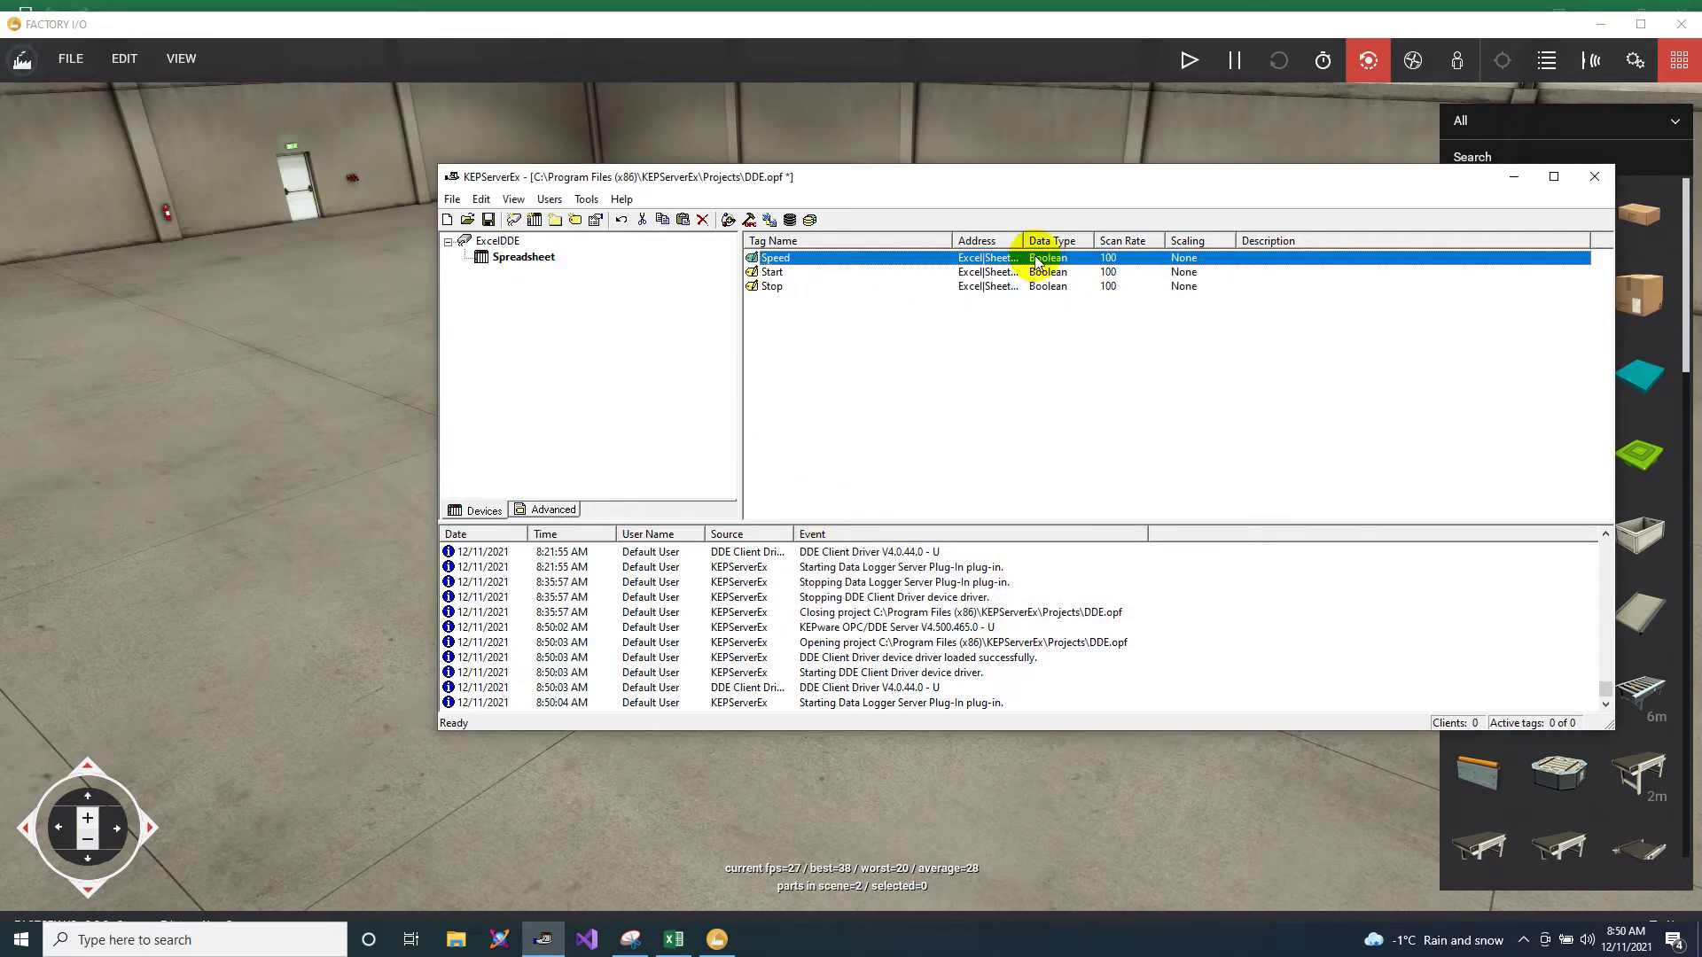
# Step: Change the Speed tag's data type to Float
pyautogui.doubleClick(931, 258)
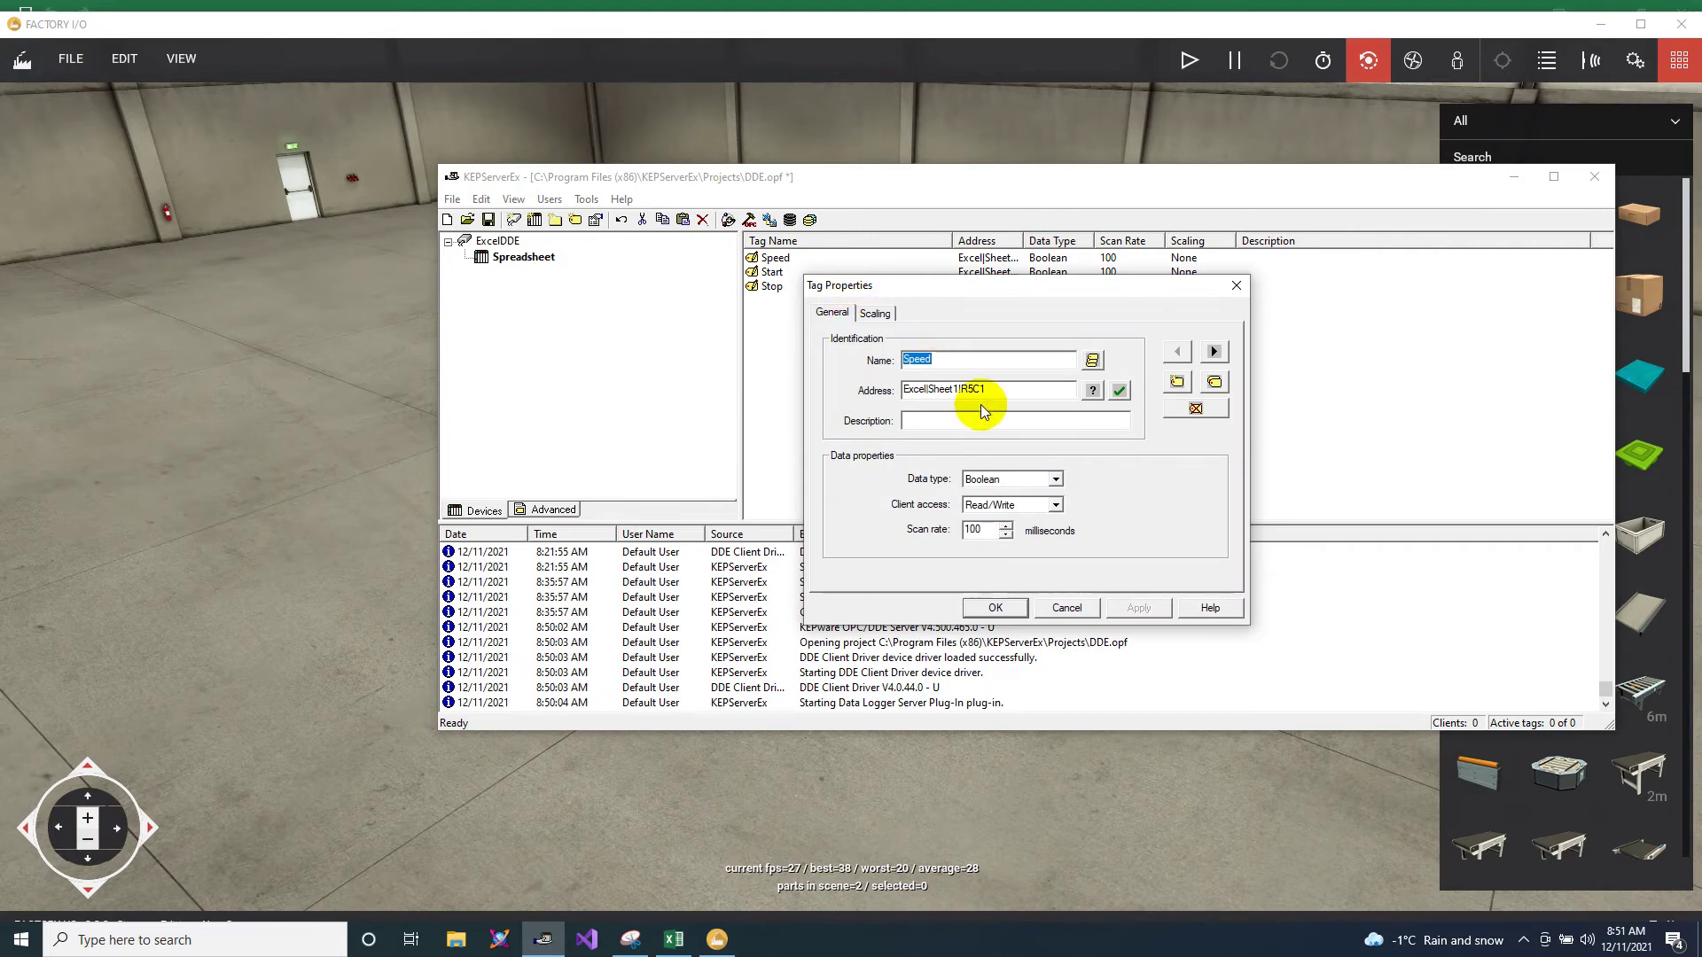
pyautogui.click(1028, 479)
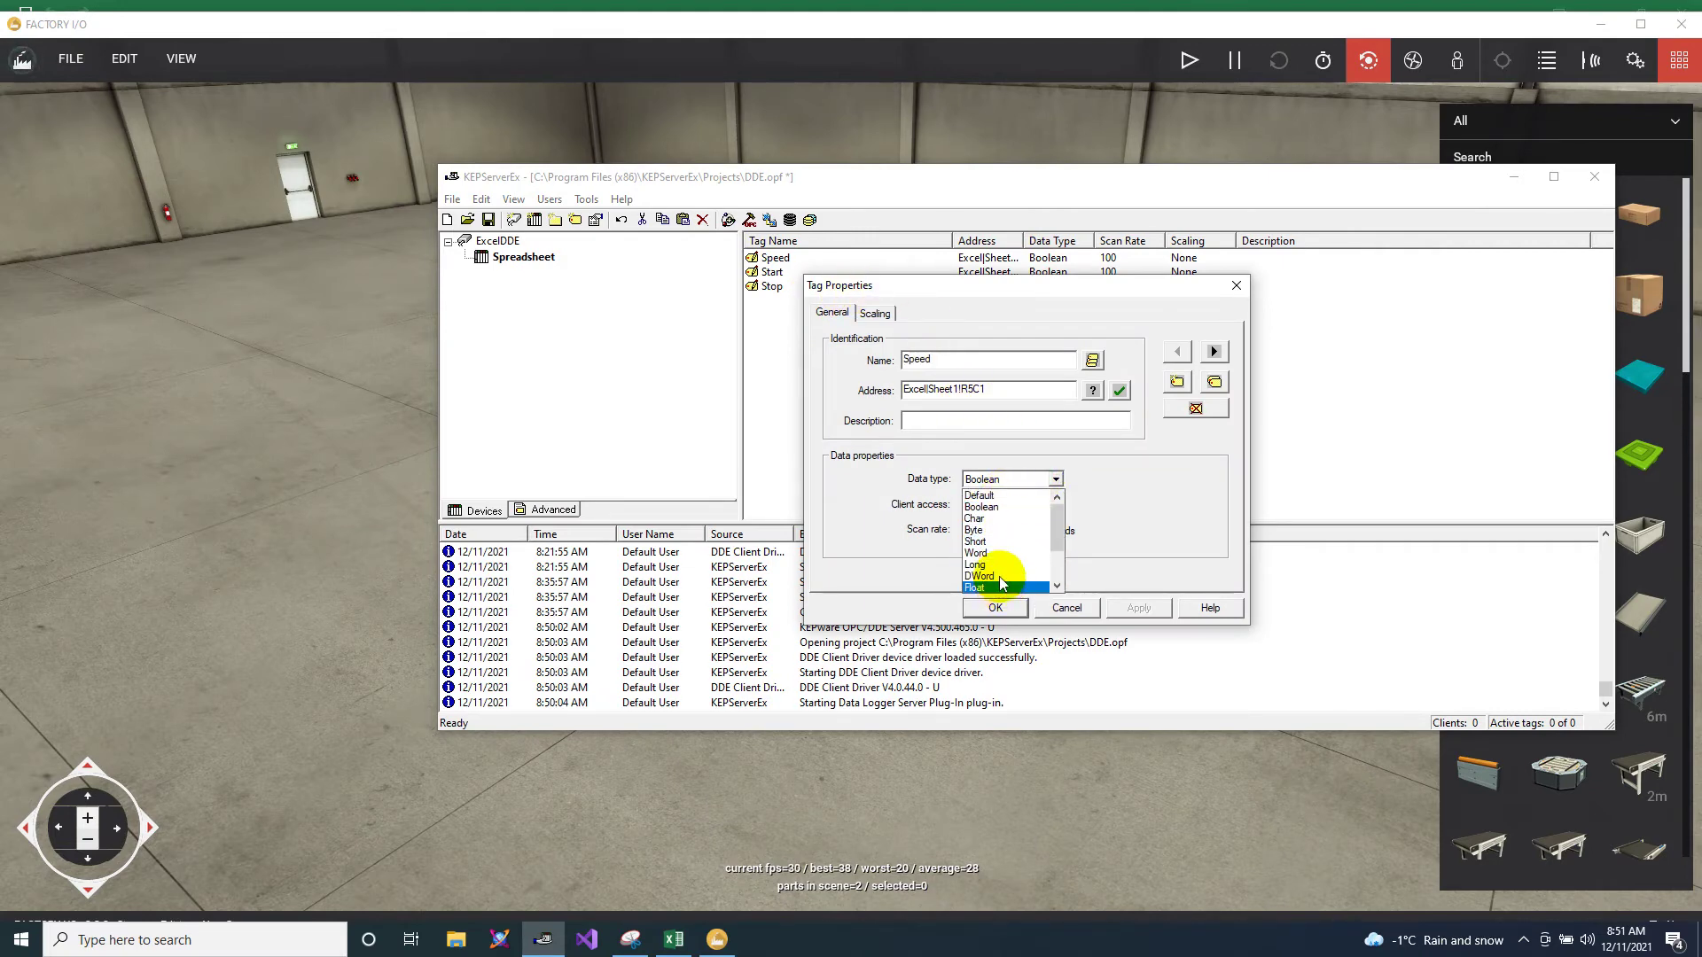
pyautogui.scroll(-2, 1006, 580)
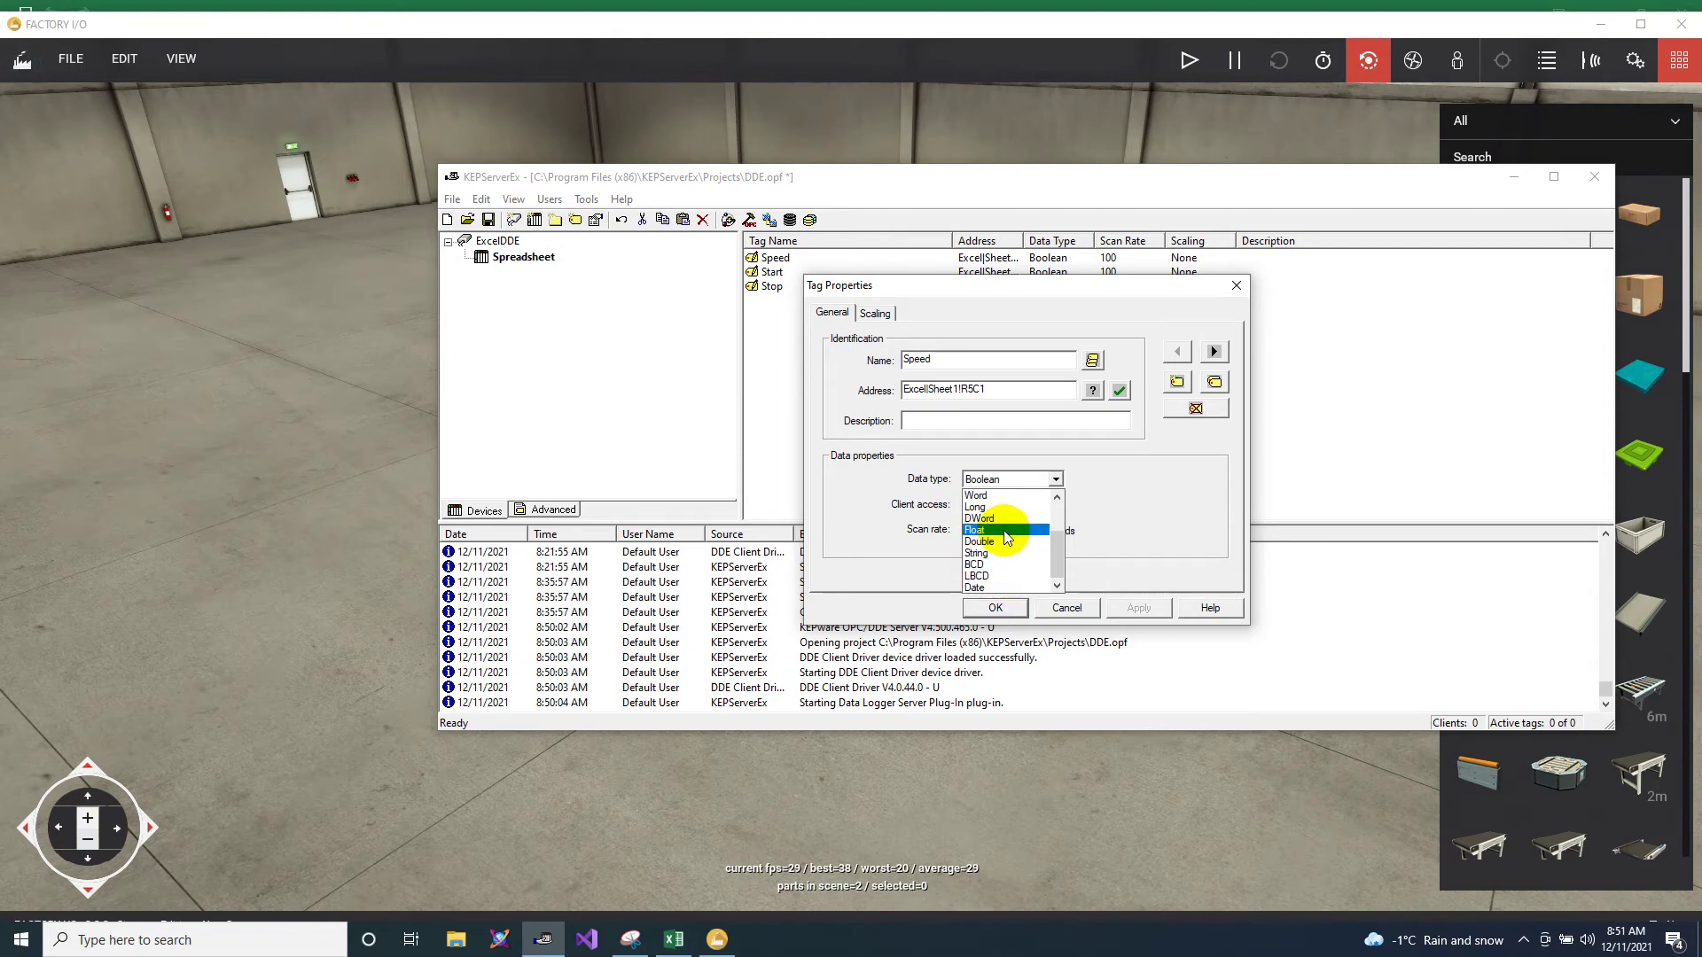
pyautogui.click(1006, 531)
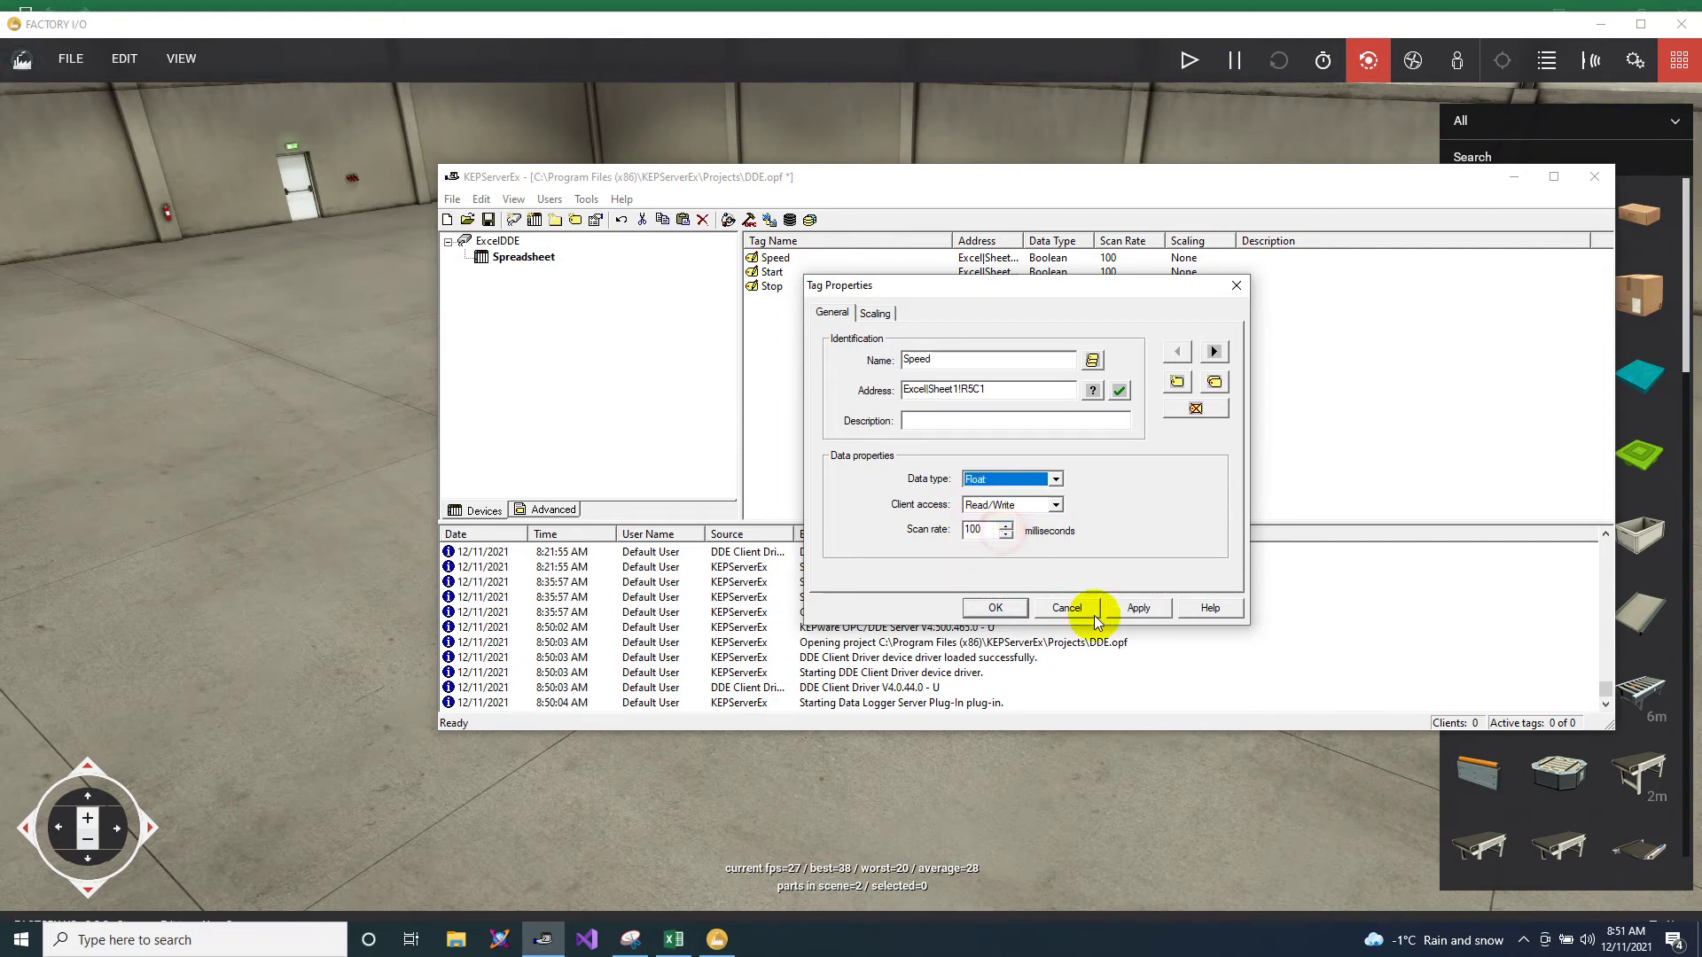
pyautogui.click(995, 608)
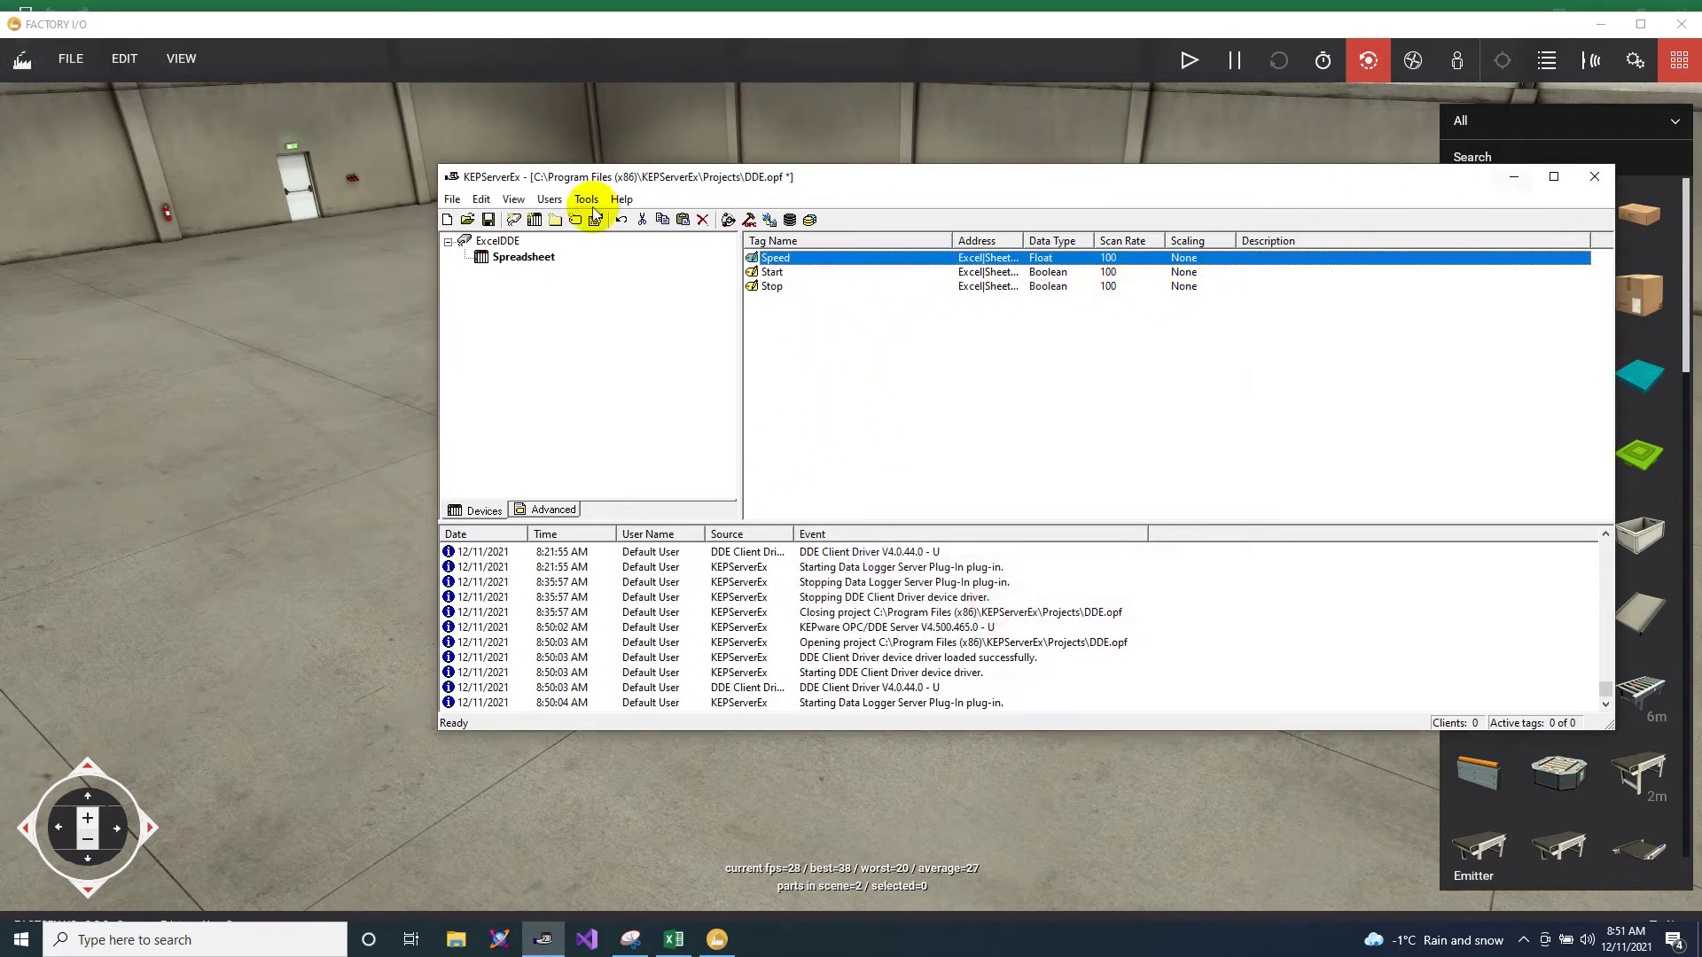
# Step: Launch the OPC Quick Client, closing an accidental second instance without saving
pyautogui.click(750, 221)
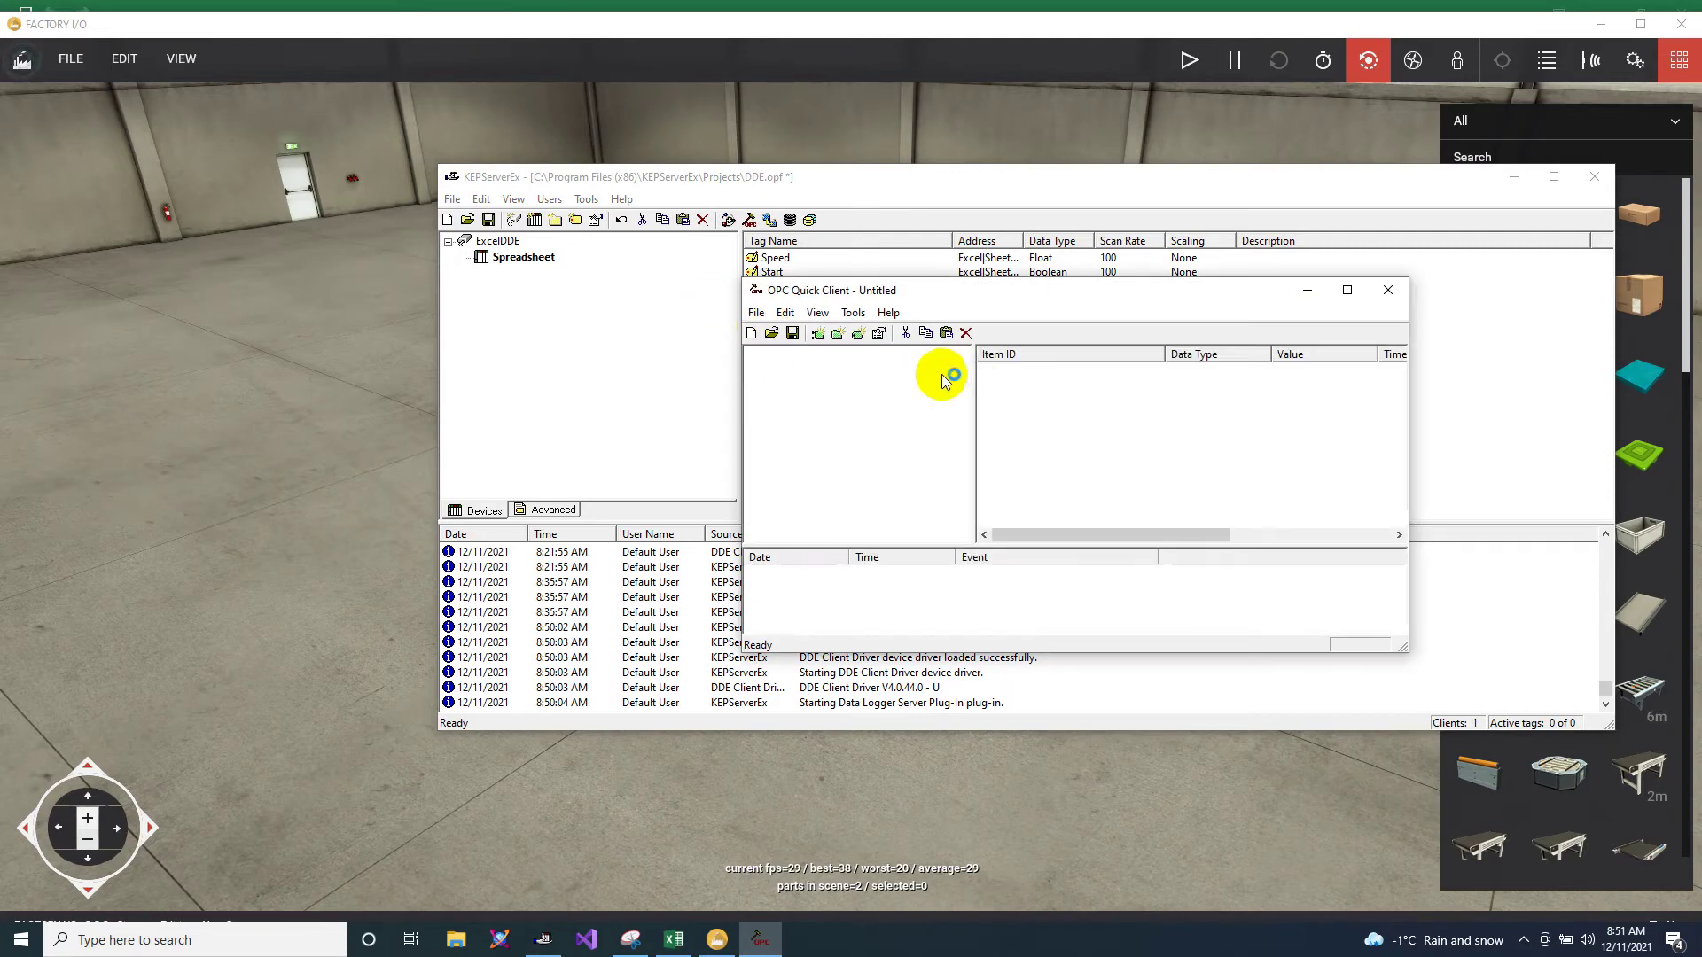
pyautogui.click(750, 220)
pyautogui.click(1383, 288)
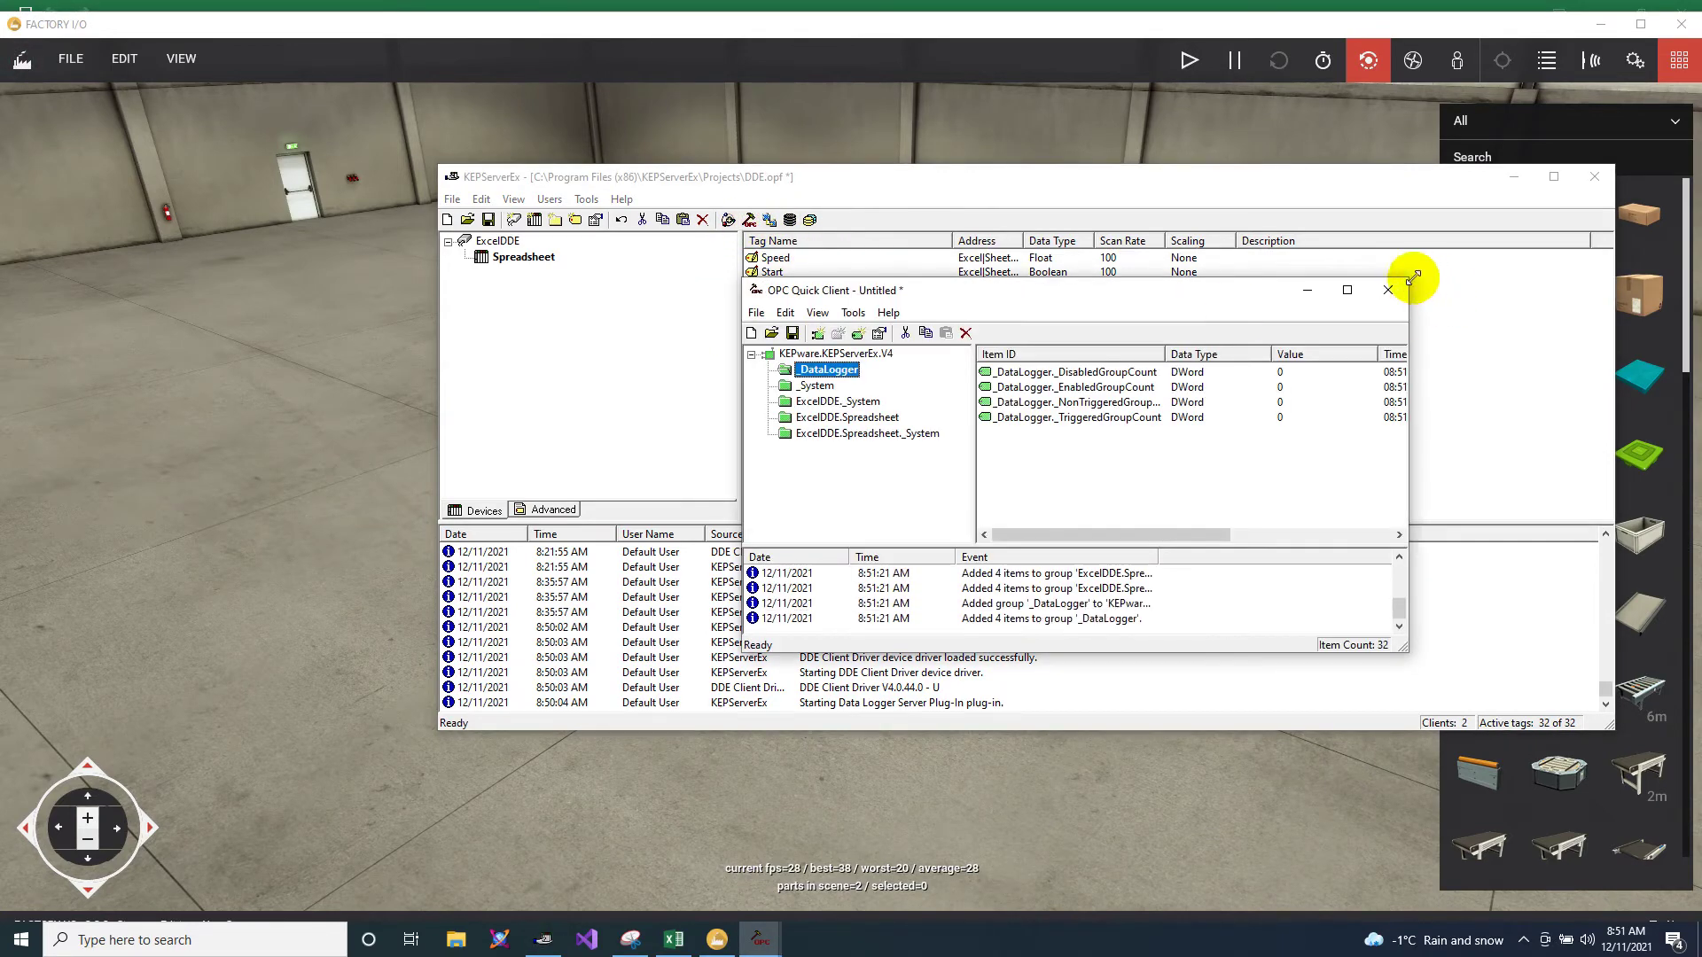
pyautogui.click(1127, 513)
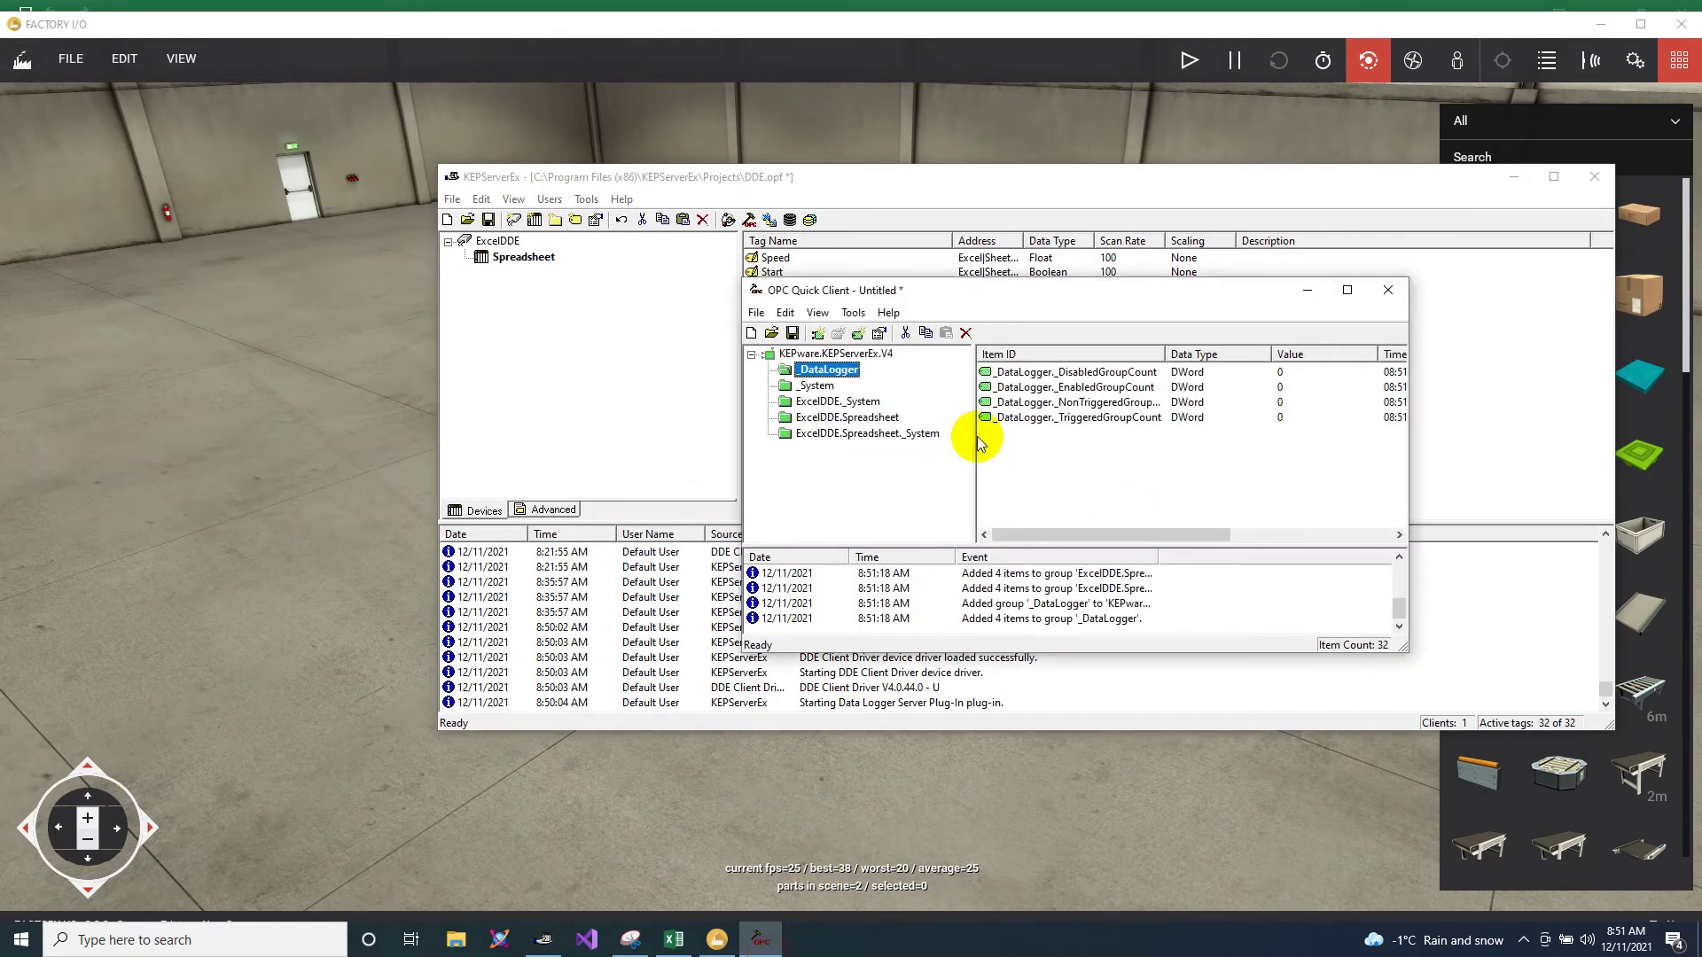
# Step: Raise Excel's SPEED from 0 to 1, watch the Speed item follow, then minimise the client
pyautogui.click(849, 417)
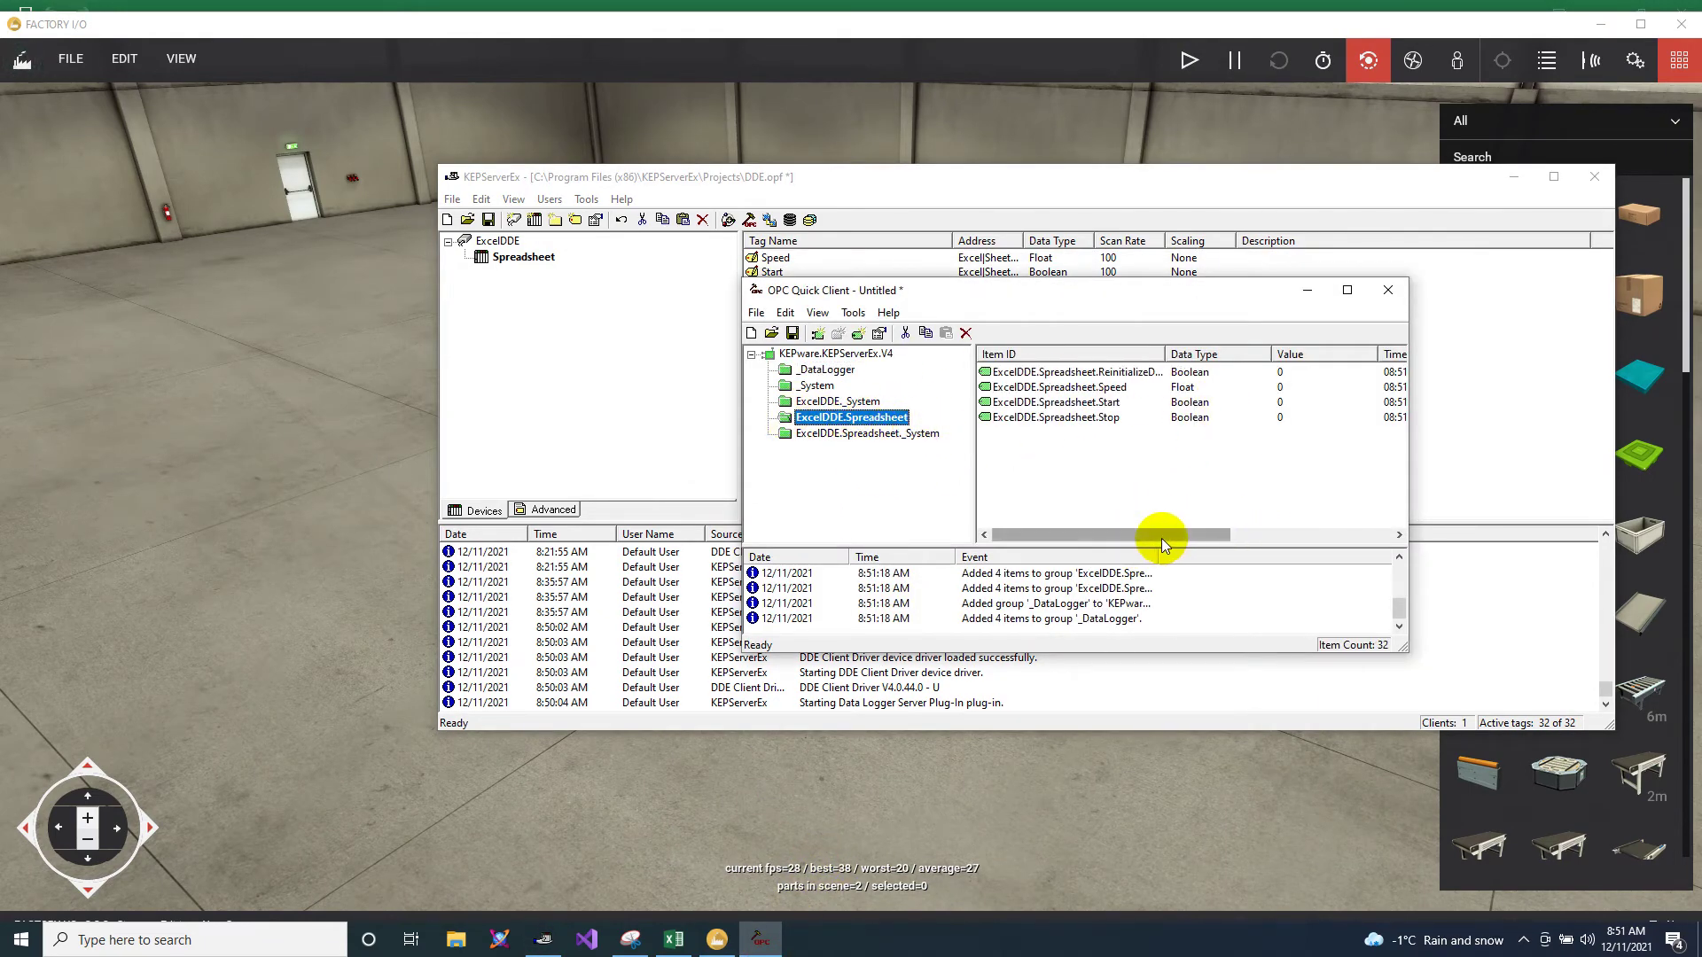
pyautogui.moveTo(1161, 539); pyautogui.dragTo(1210, 536)
pyautogui.click(1099, 388)
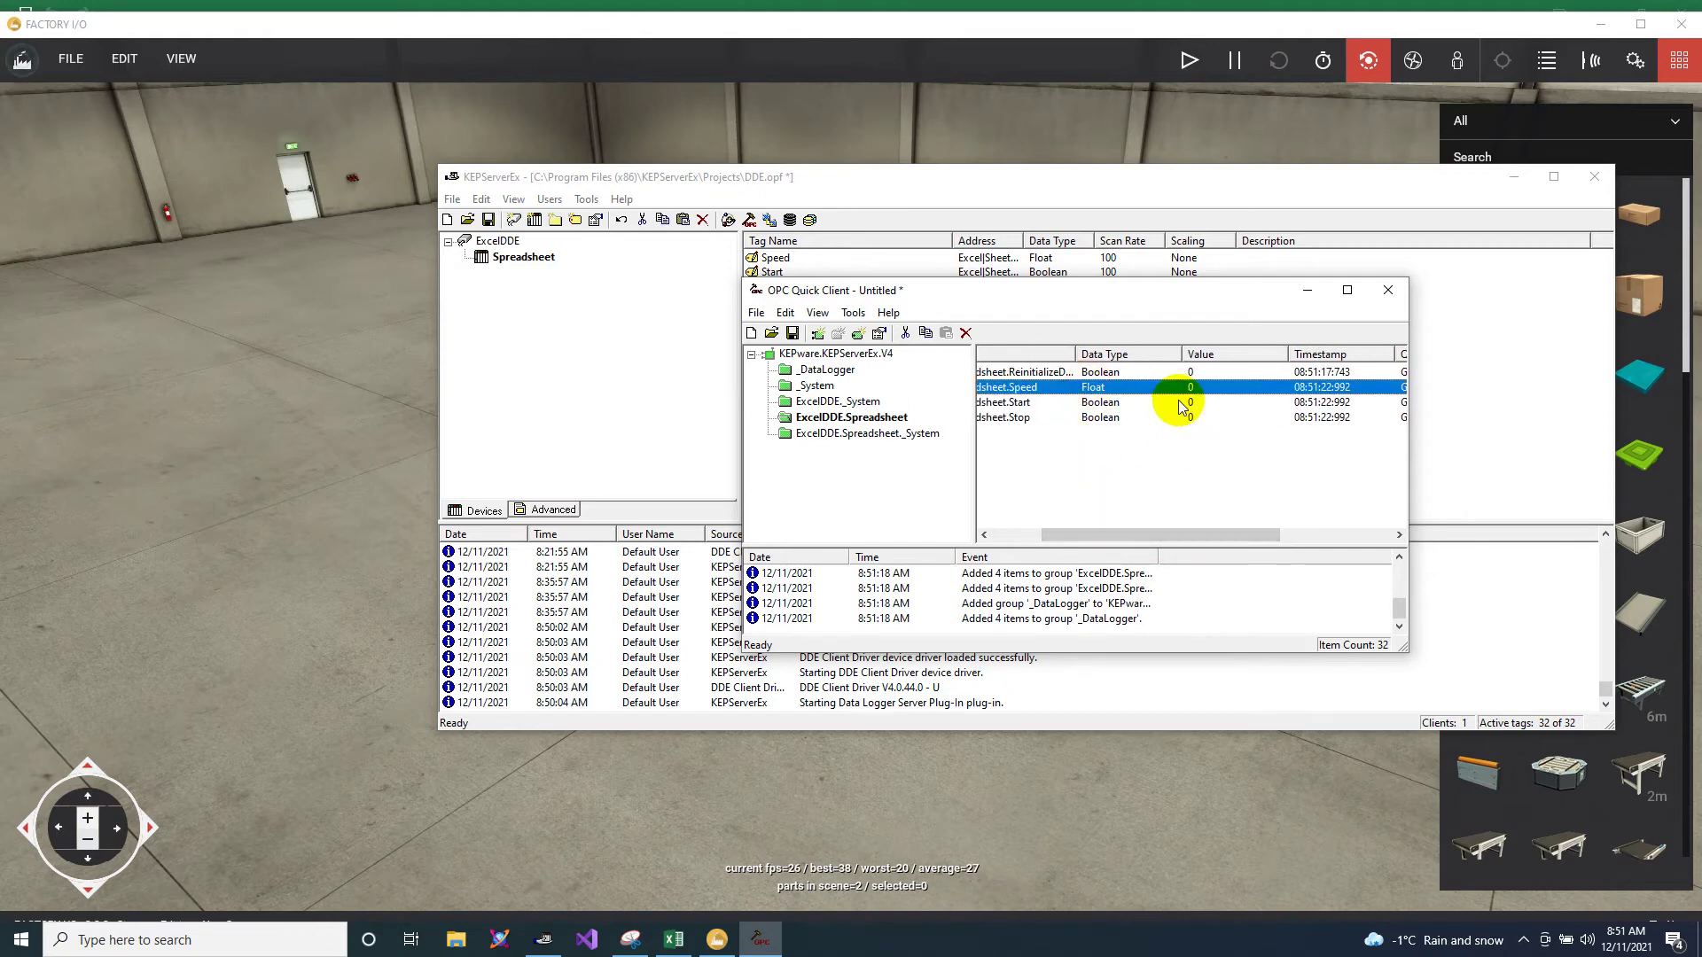
pyautogui.click(685, 945)
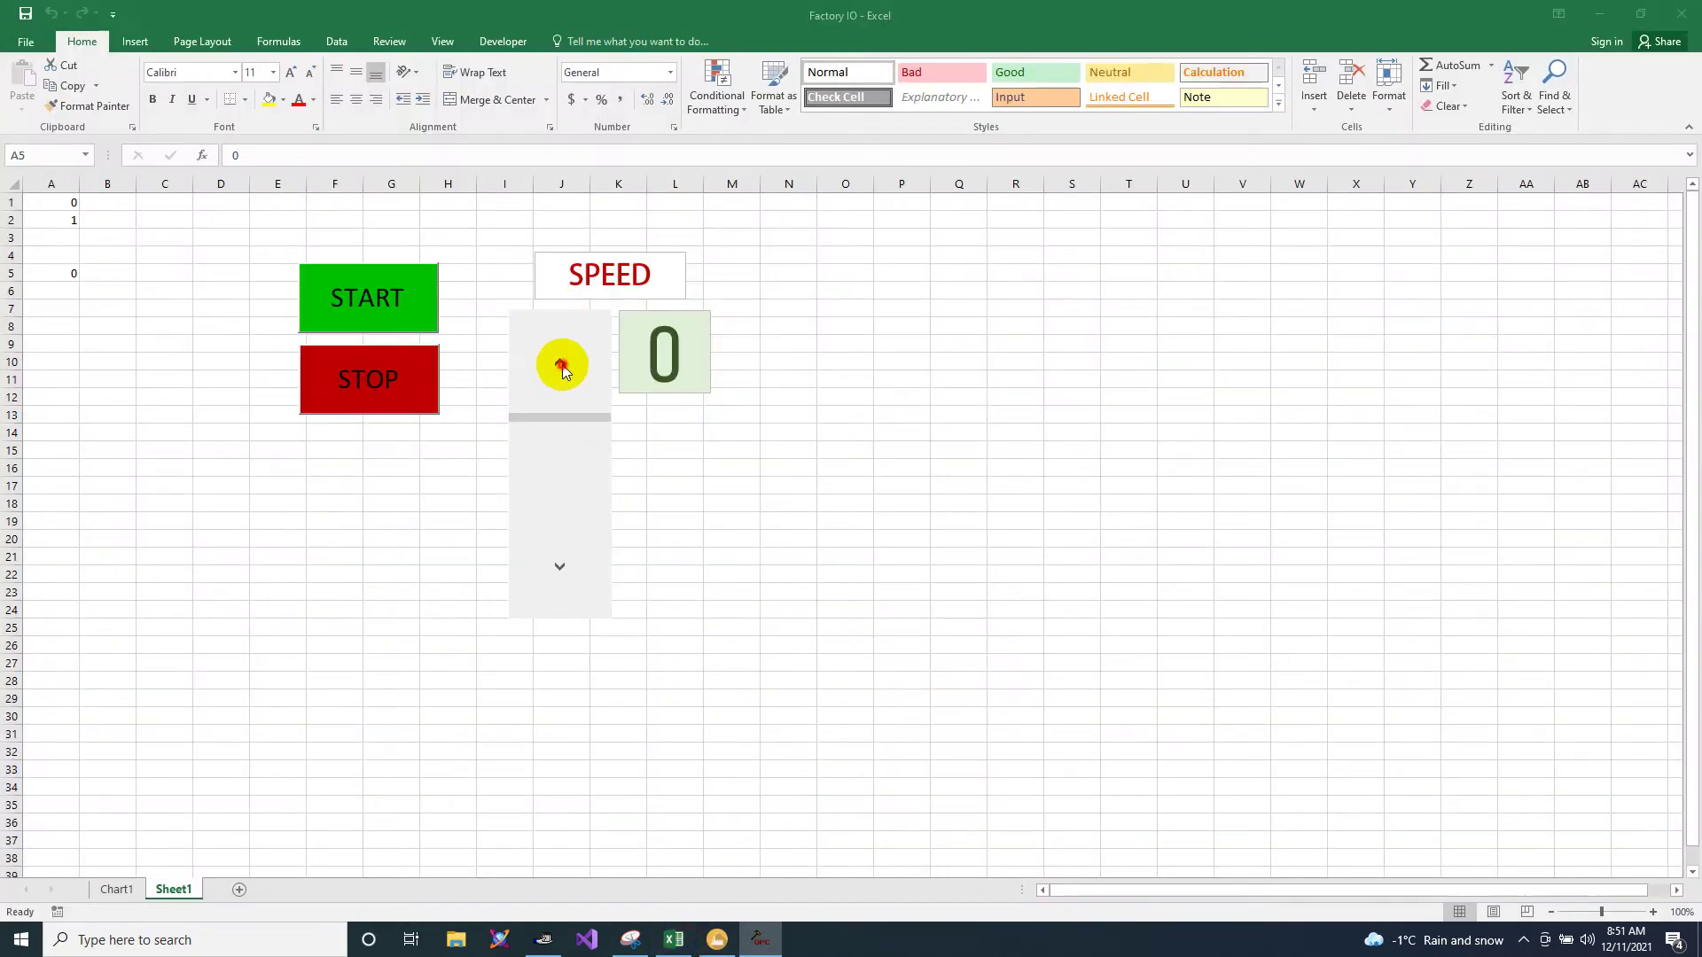
pyautogui.click(559, 567)
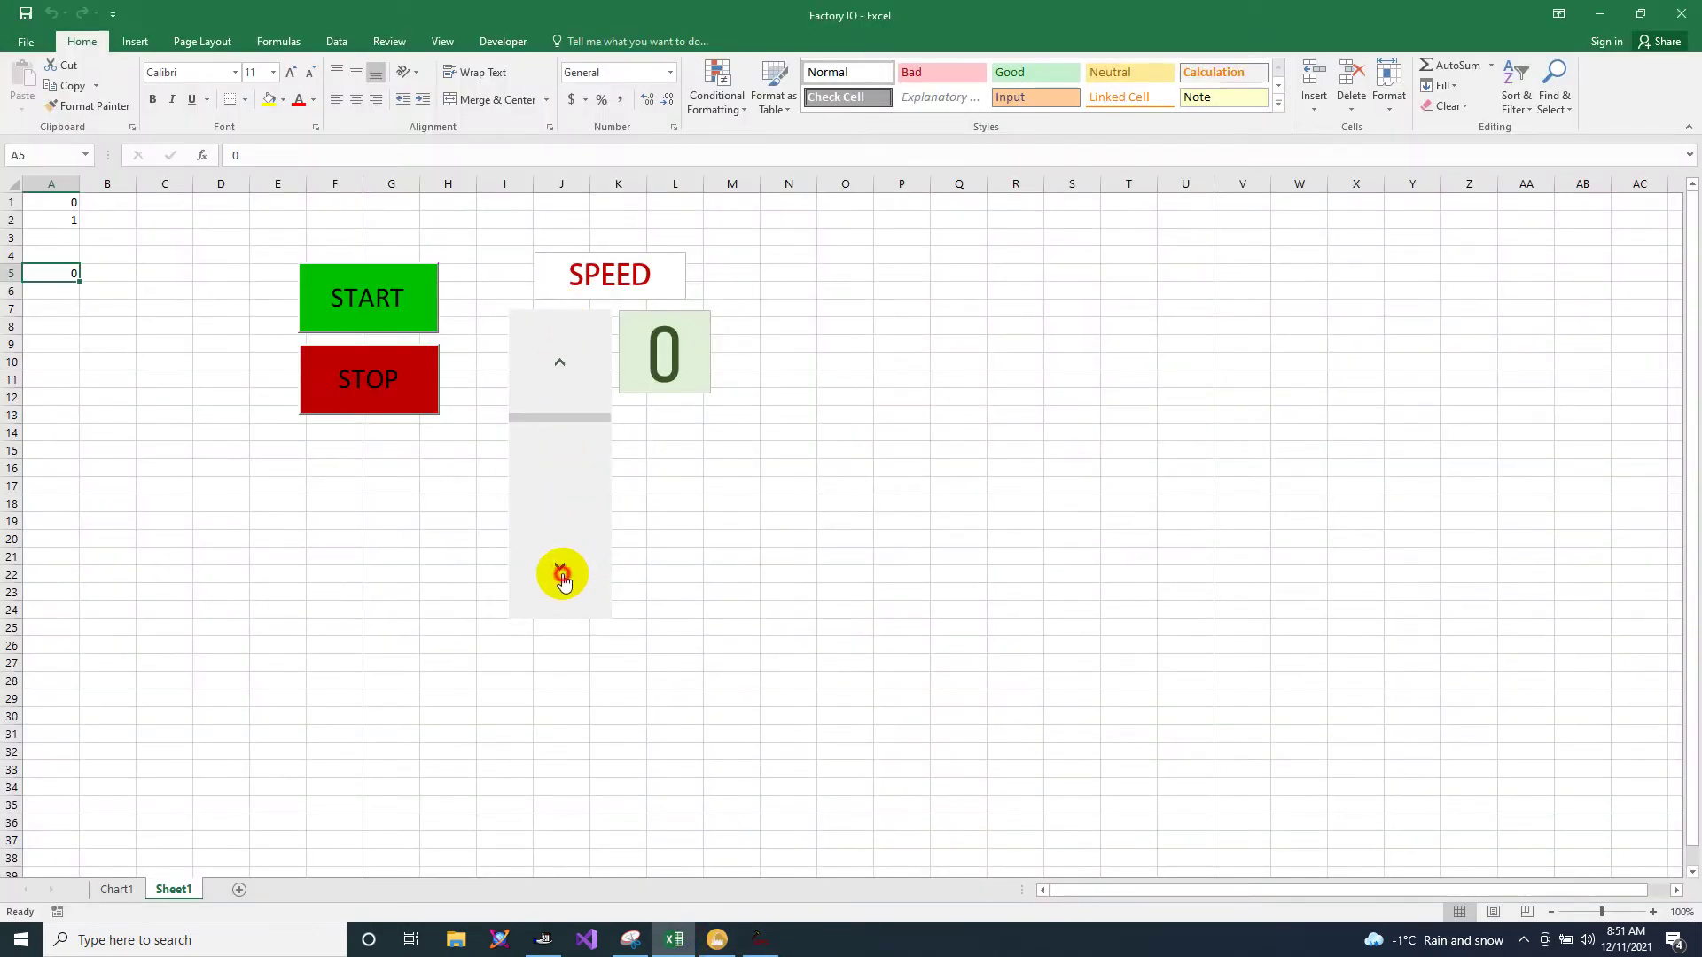
pyautogui.click(745, 940)
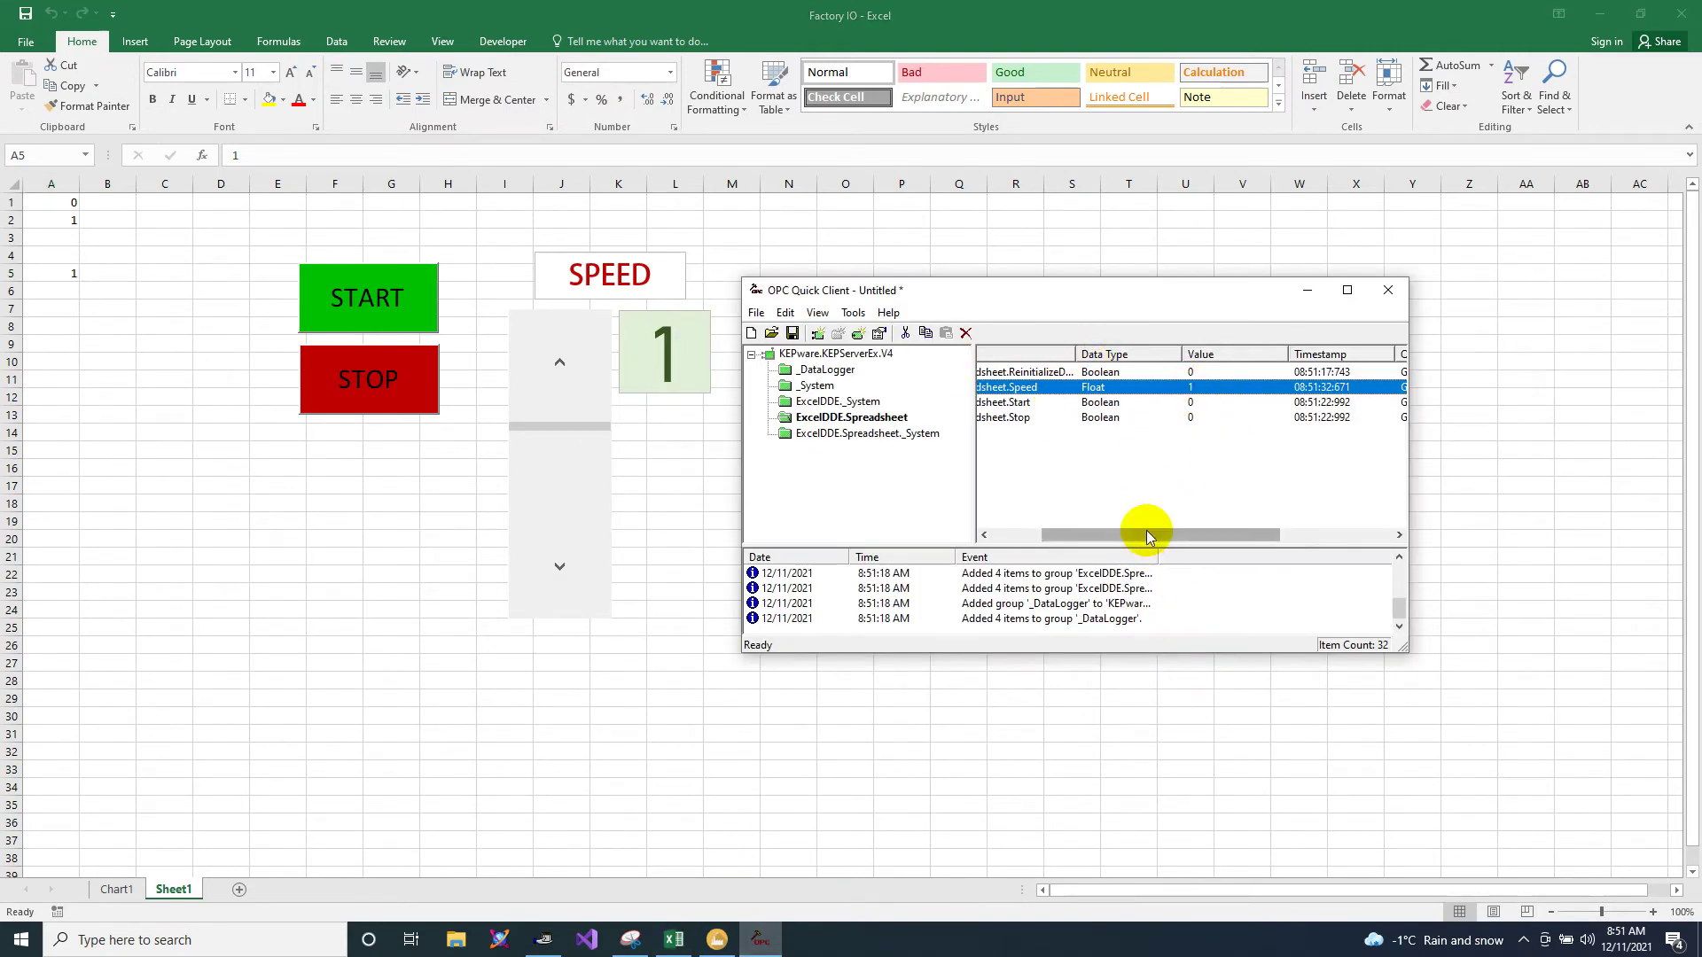
pyautogui.moveTo(1146, 530); pyautogui.dragTo(1055, 519)
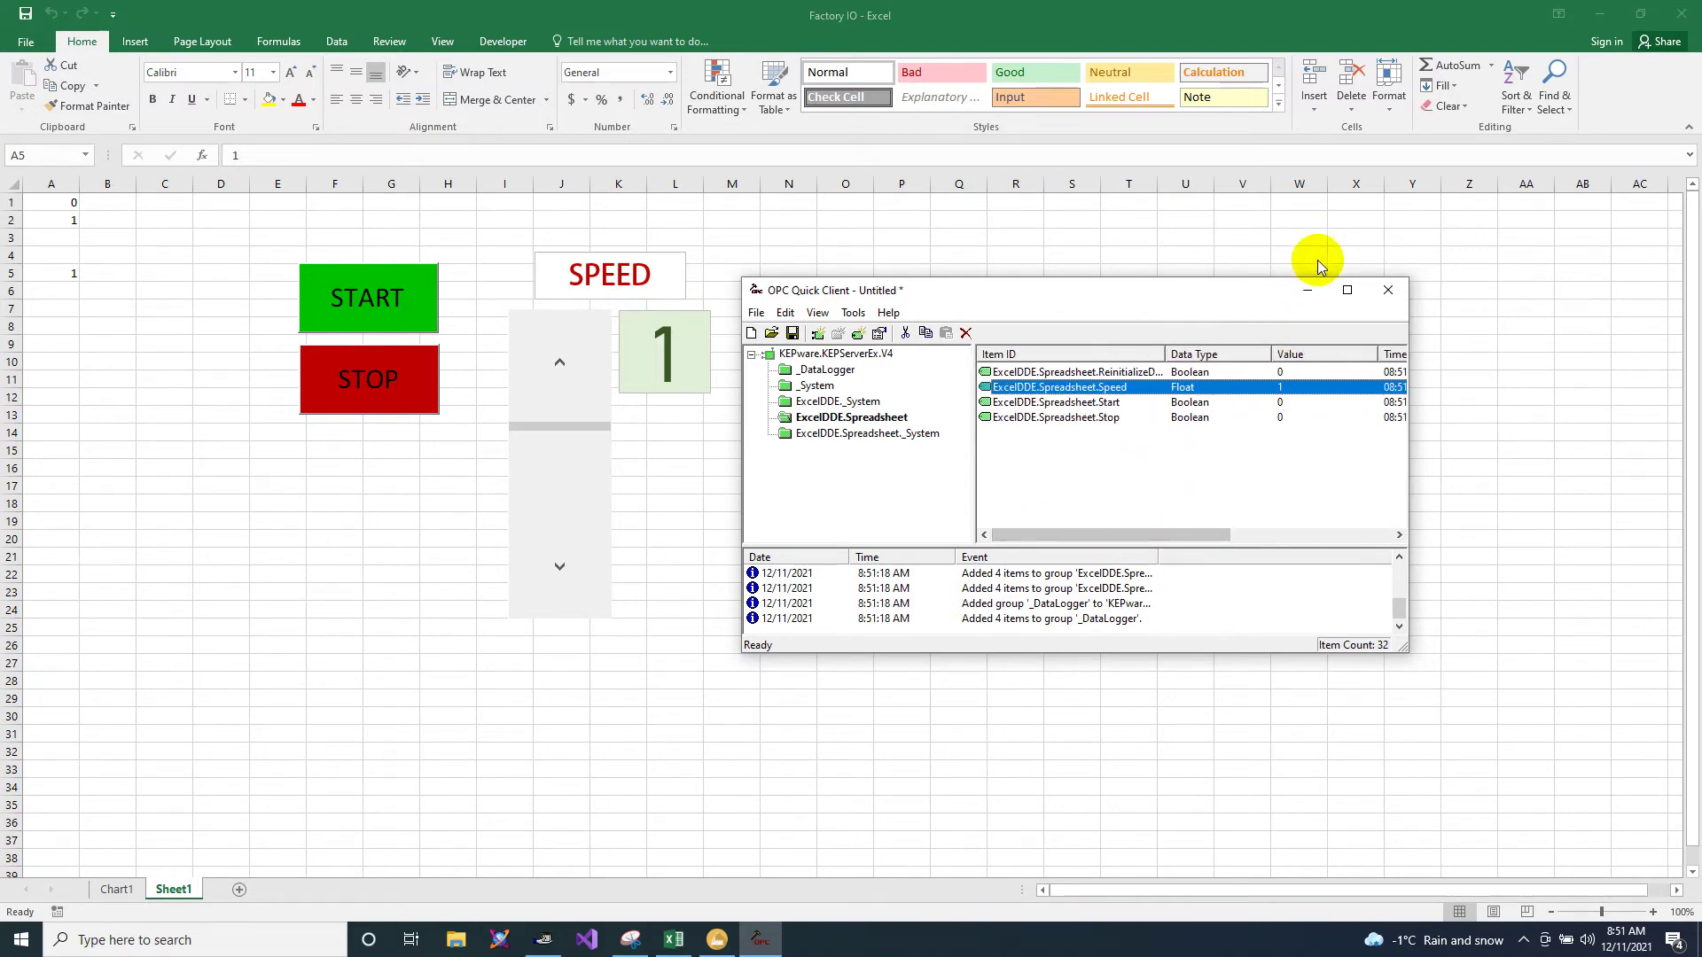
pyautogui.click(1307, 290)
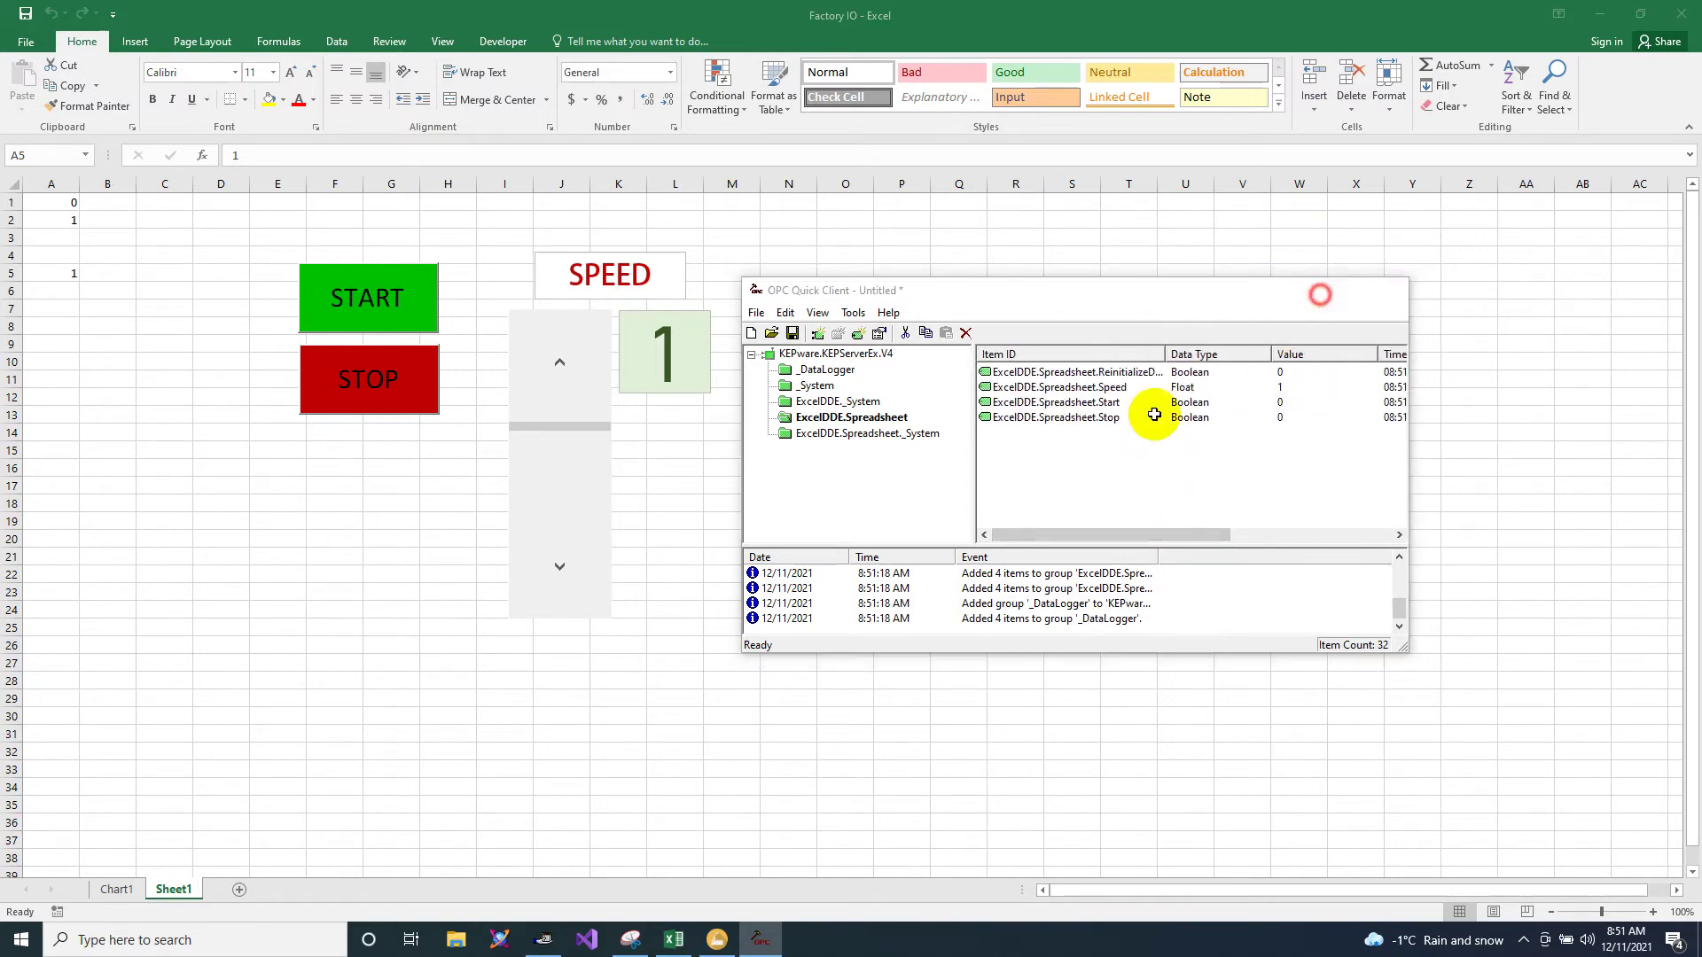
# Step: Change the 6 m roller conveyor's configuration from Digital to Analog
pyautogui.click(718, 940)
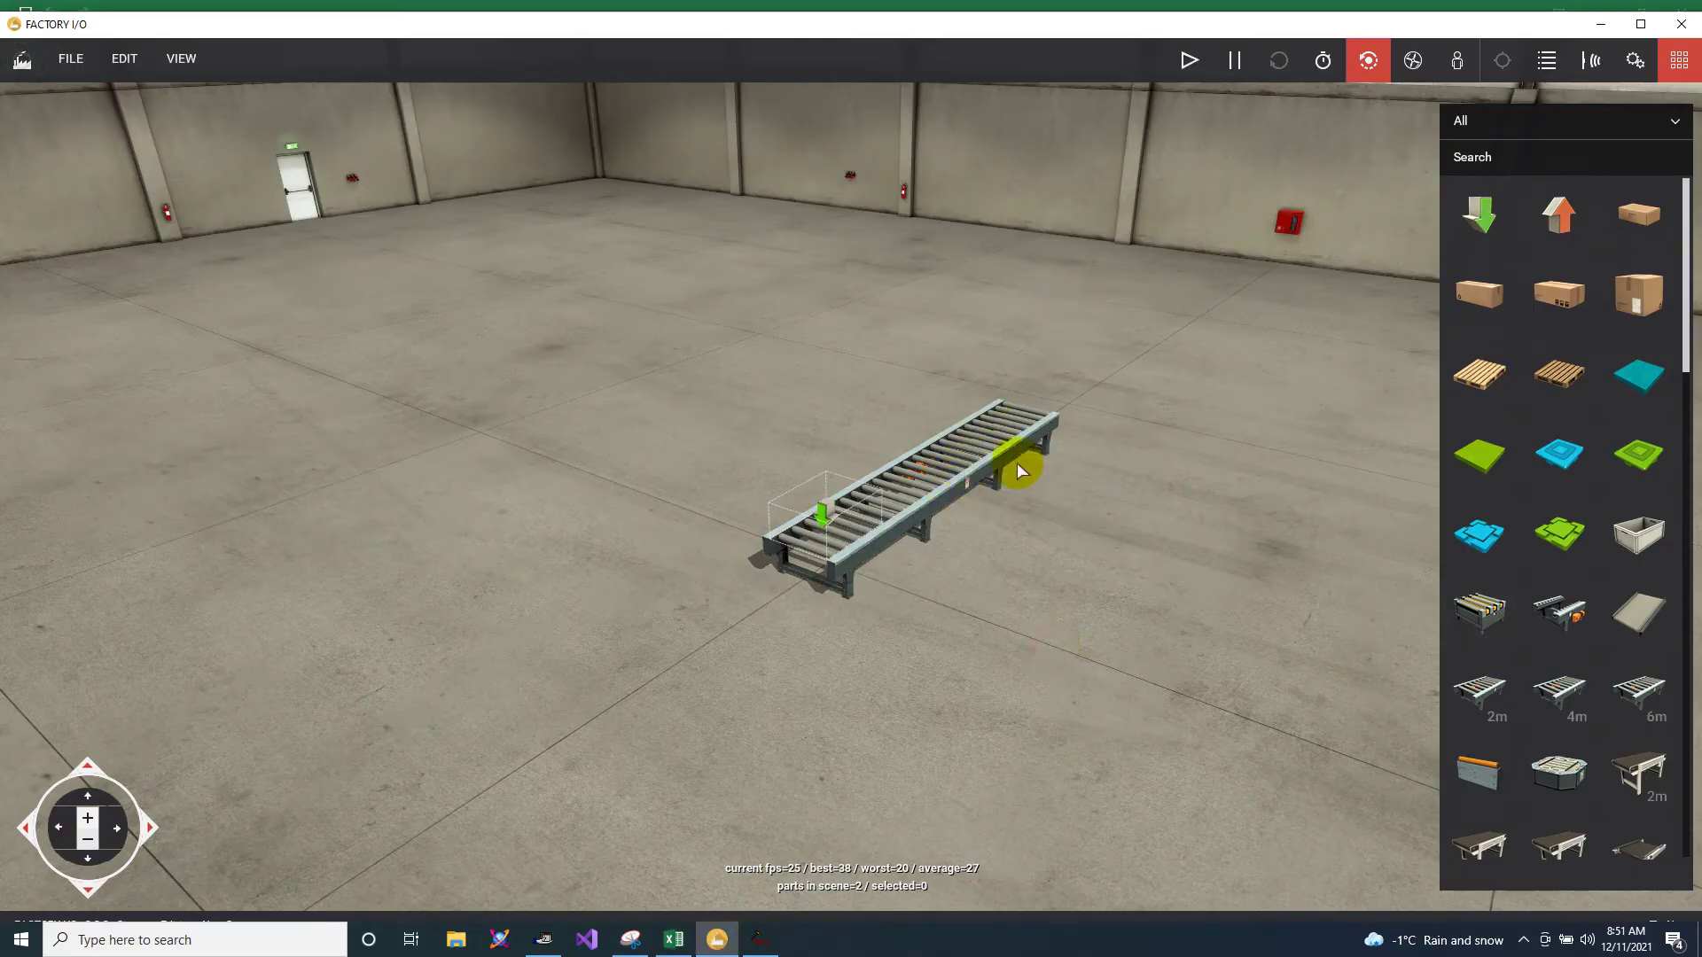
pyautogui.moveTo(1124, 649); pyautogui.dragTo(987, 486, button='right')
pyautogui.rightClick(987, 484)
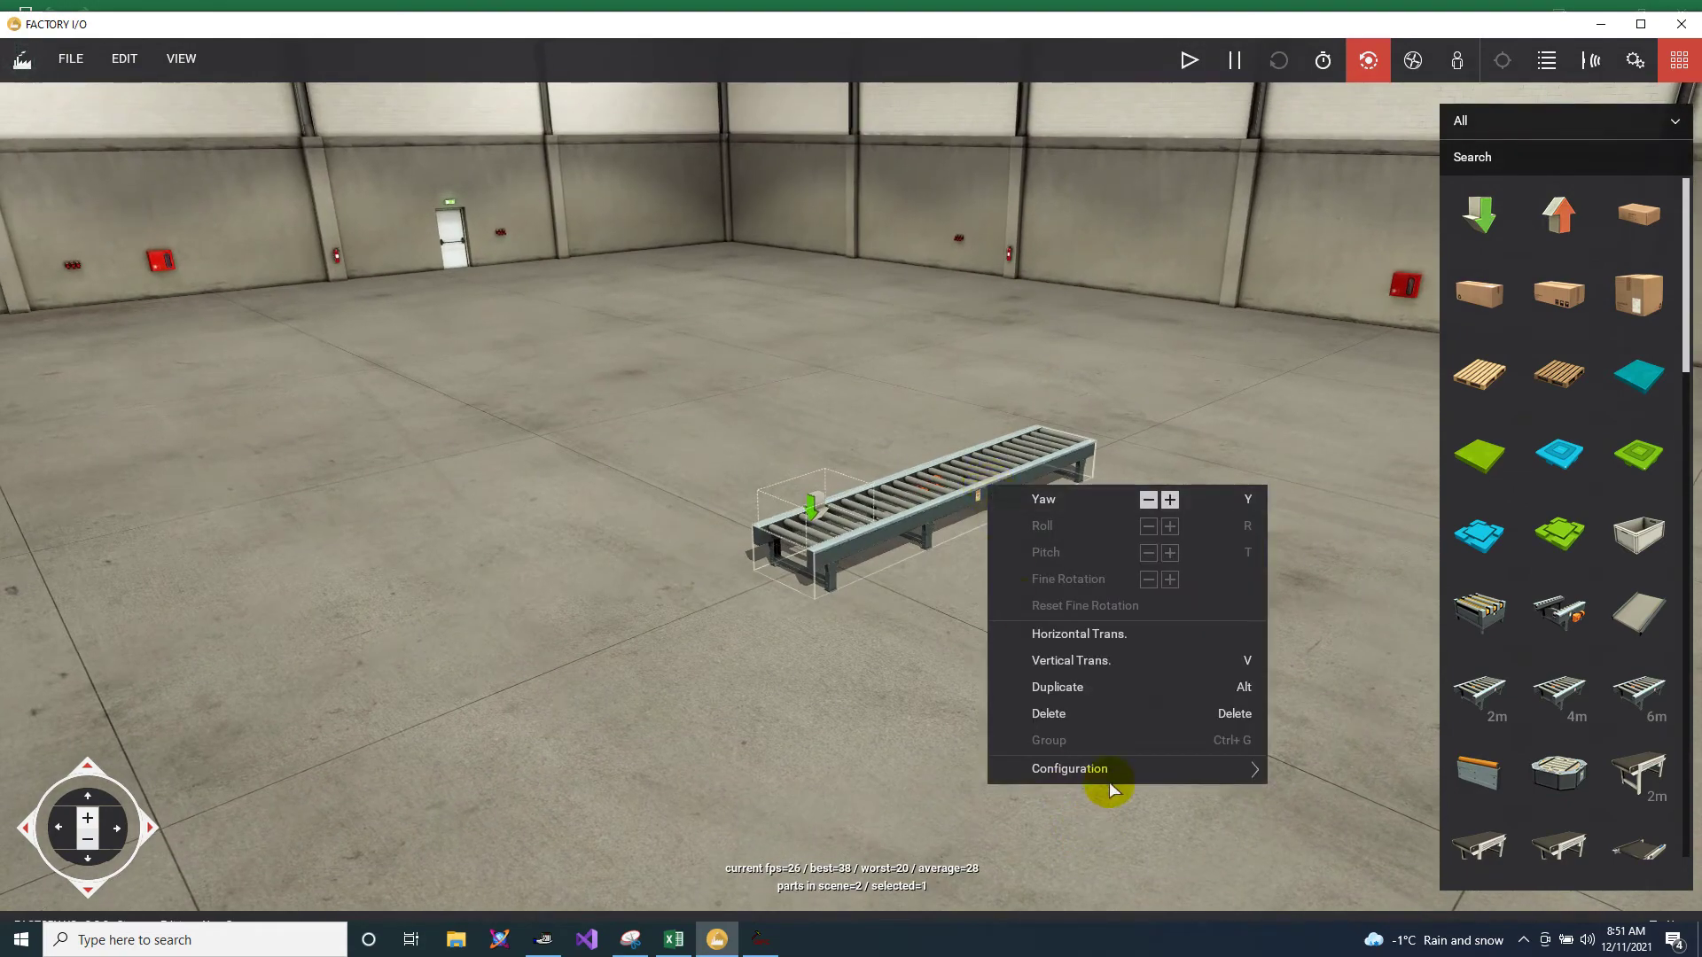
pyautogui.moveTo(1108, 768)
pyautogui.rightClick(951, 491)
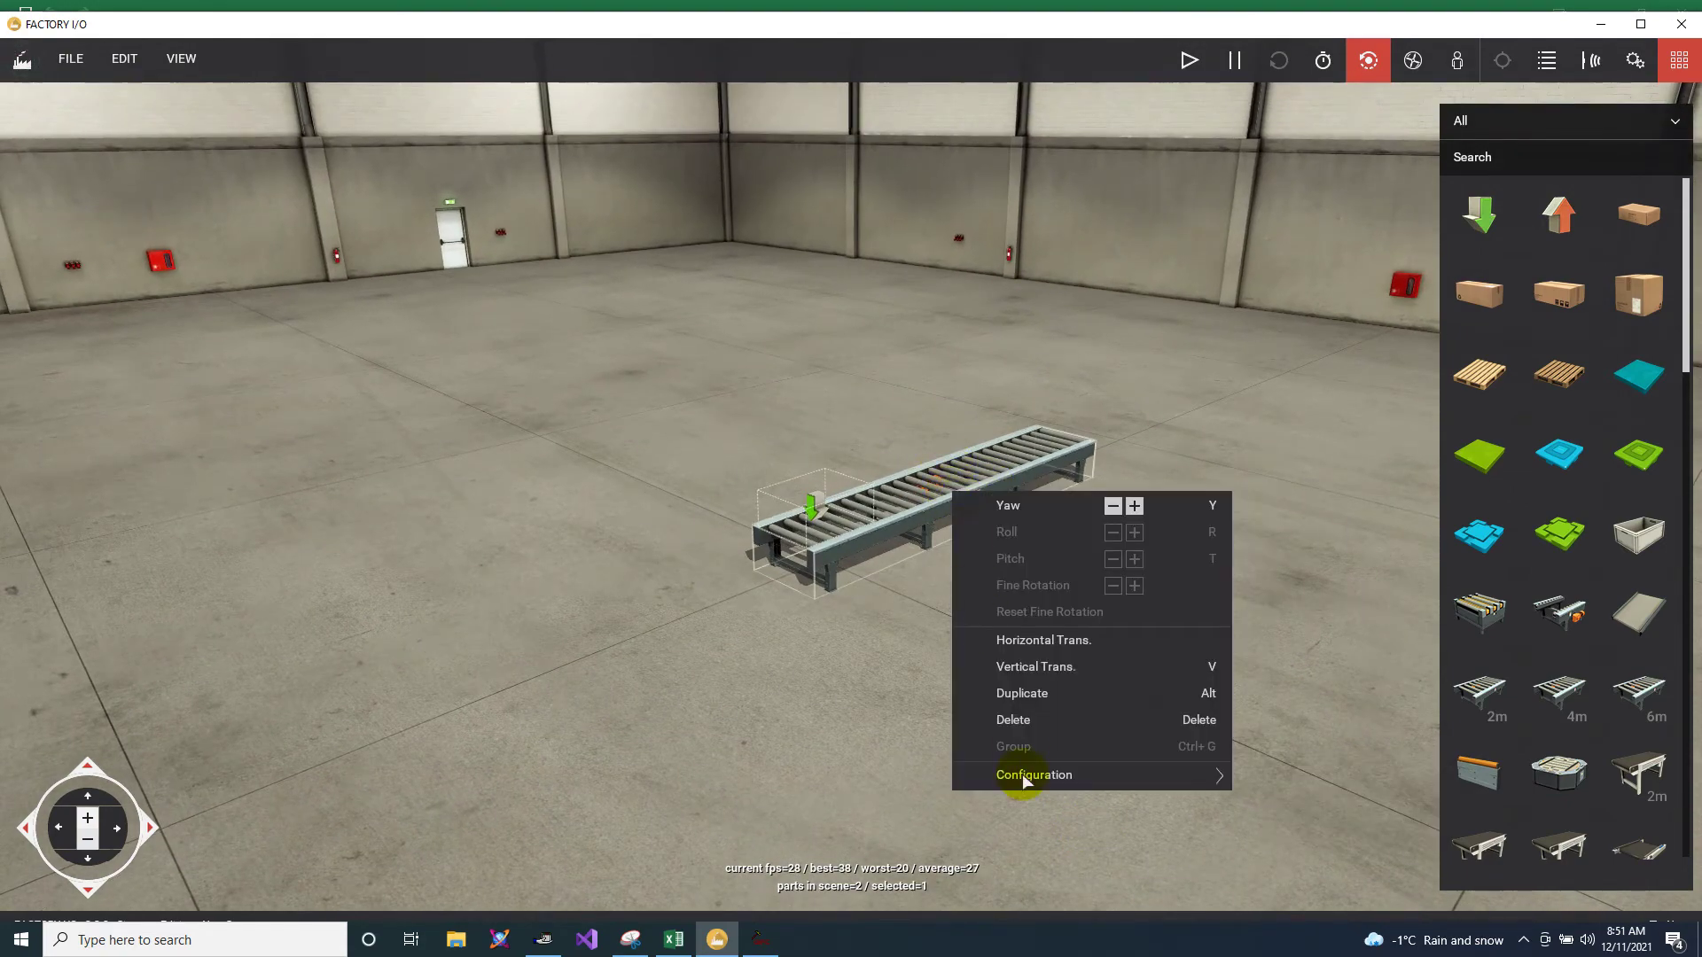
pyautogui.moveTo(1030, 779)
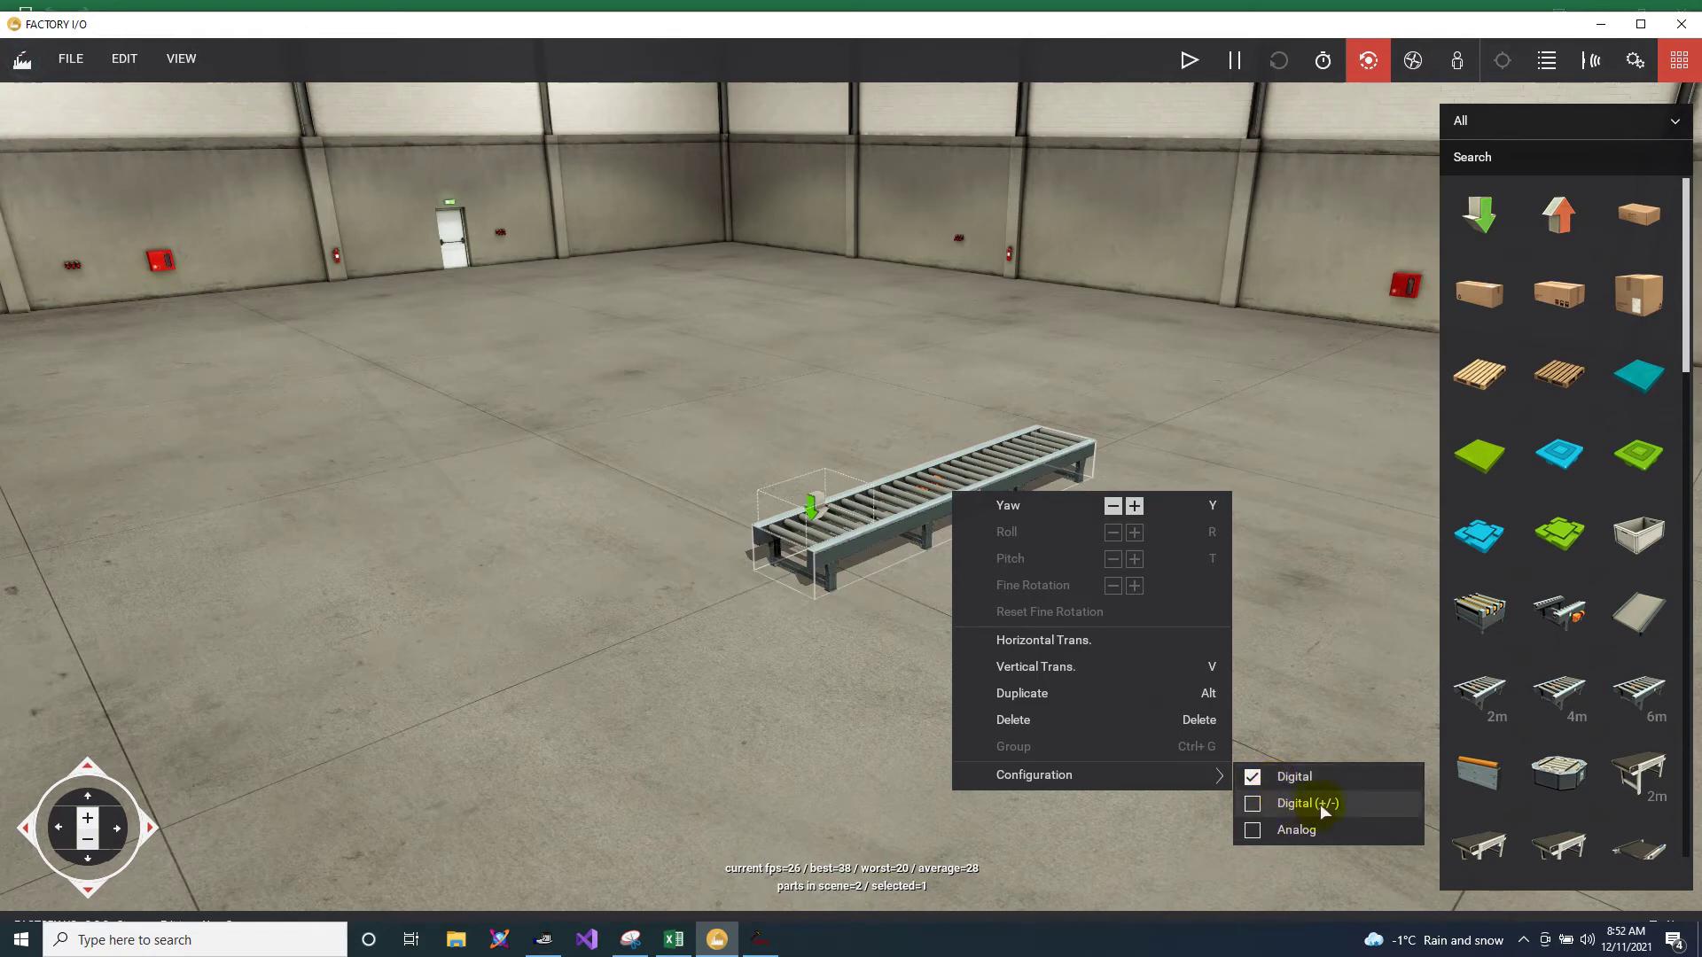
pyautogui.click(1263, 832)
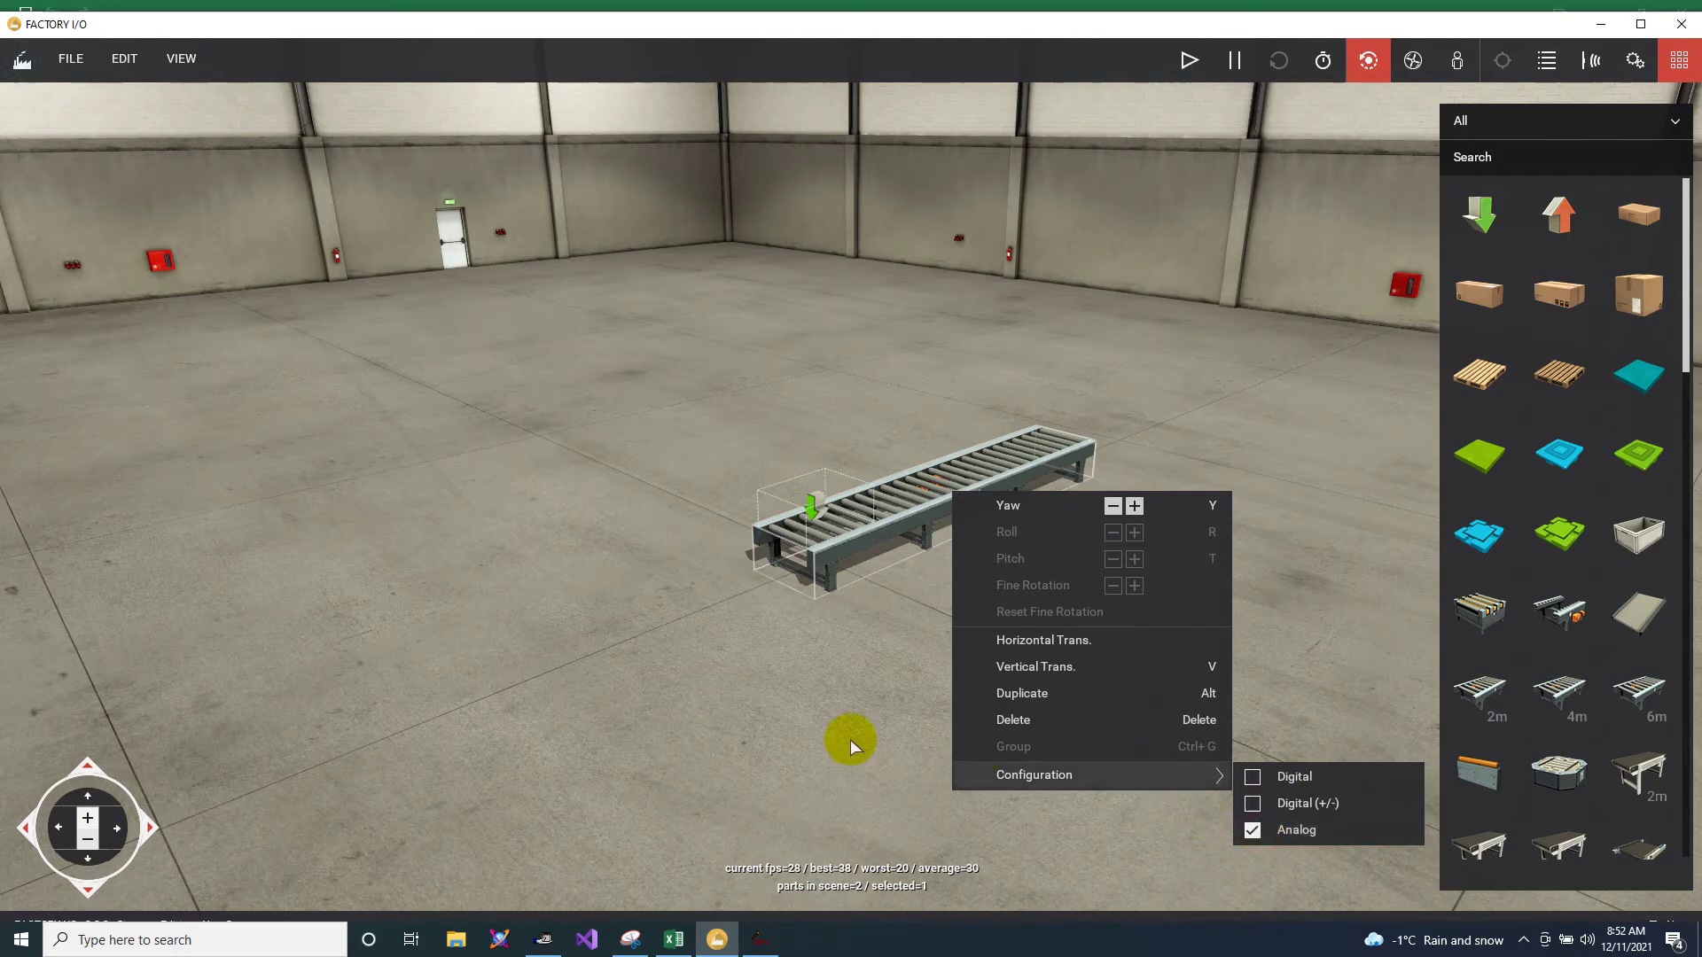
pyautogui.click(679, 694)
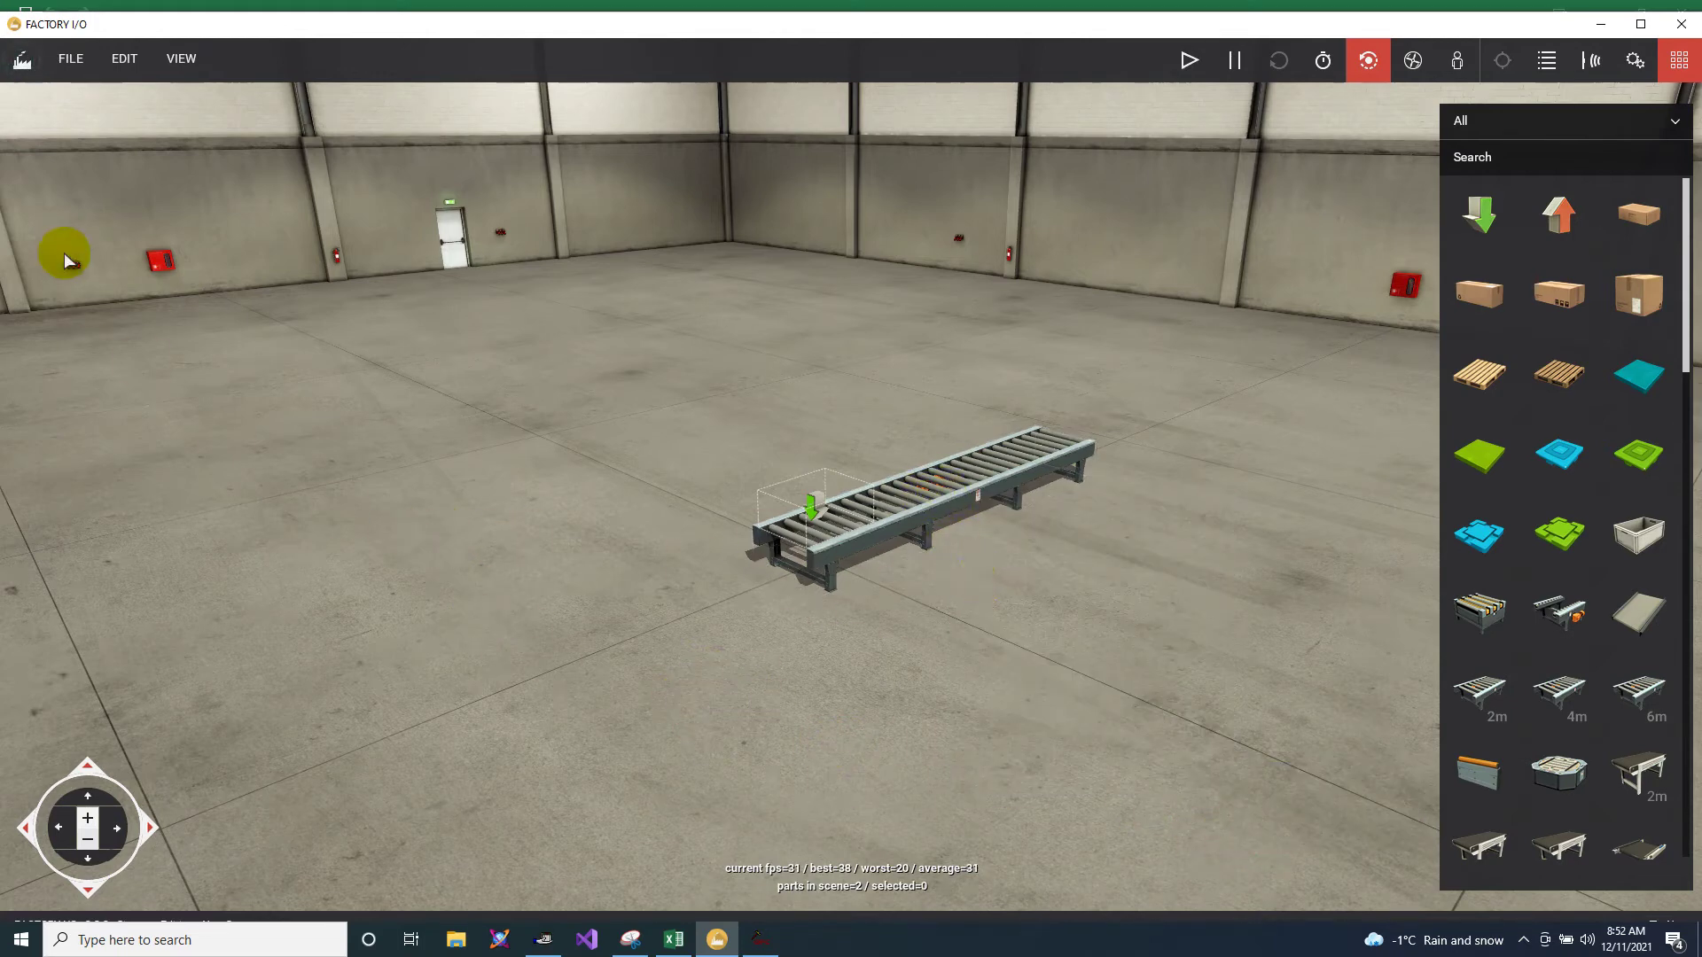
# Step: Select OPC Client Data Access as the Factory I/O driver
pyautogui.click(72, 62)
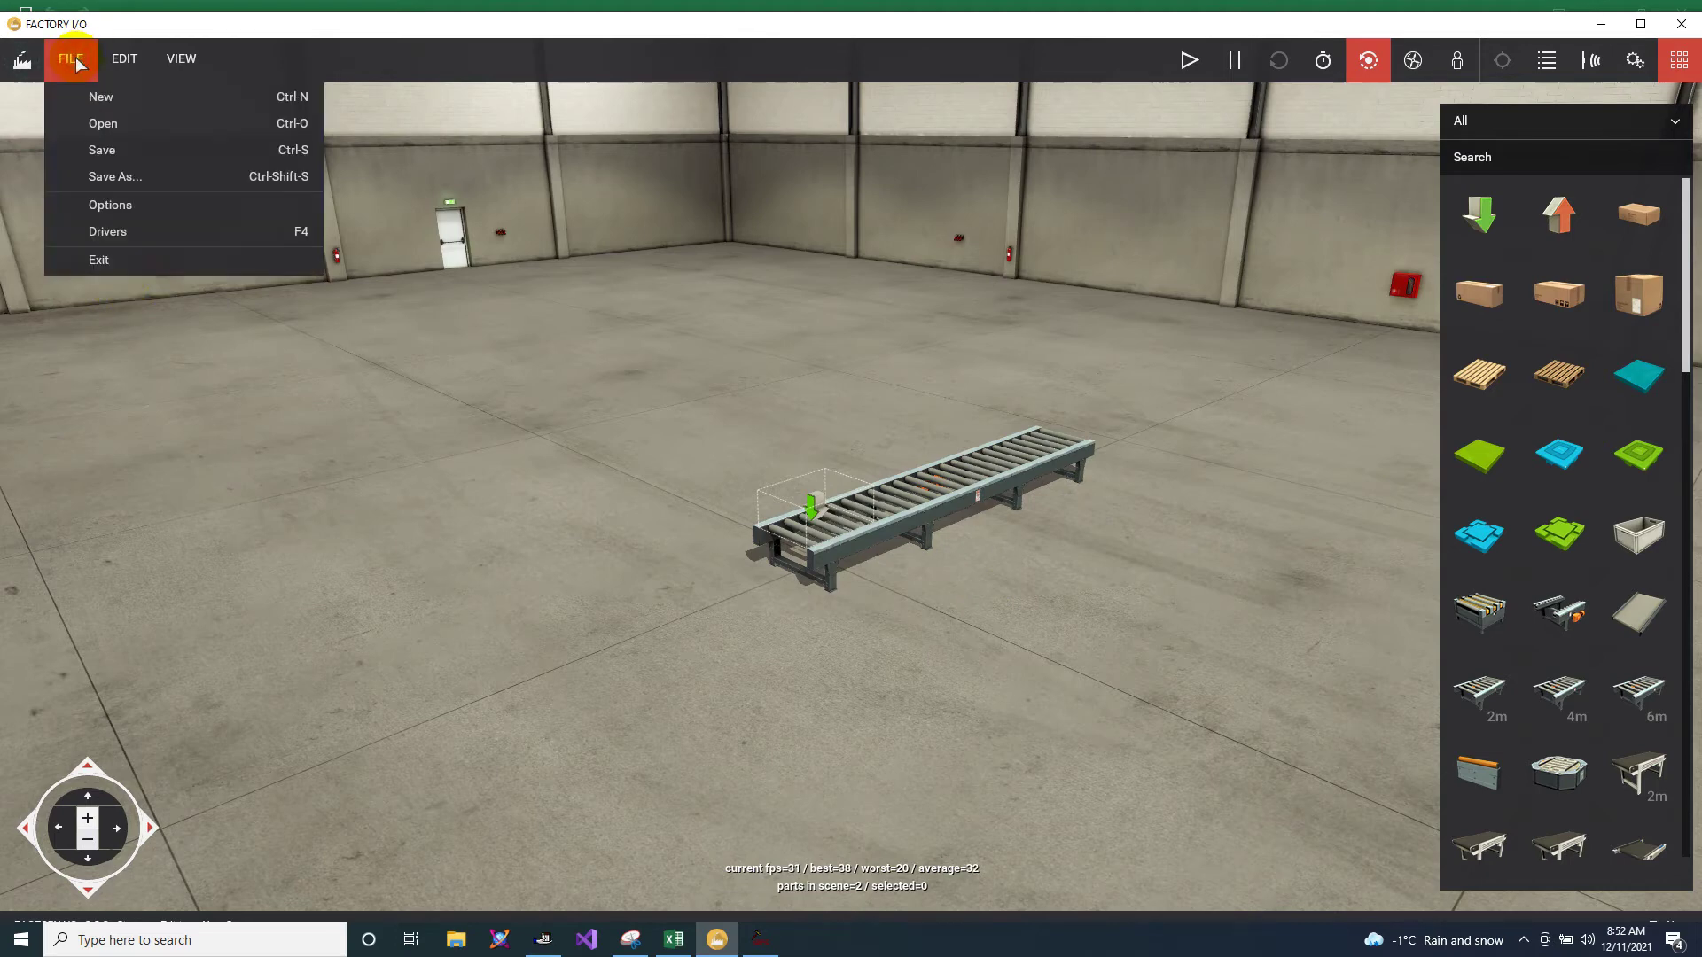
pyautogui.click(127, 237)
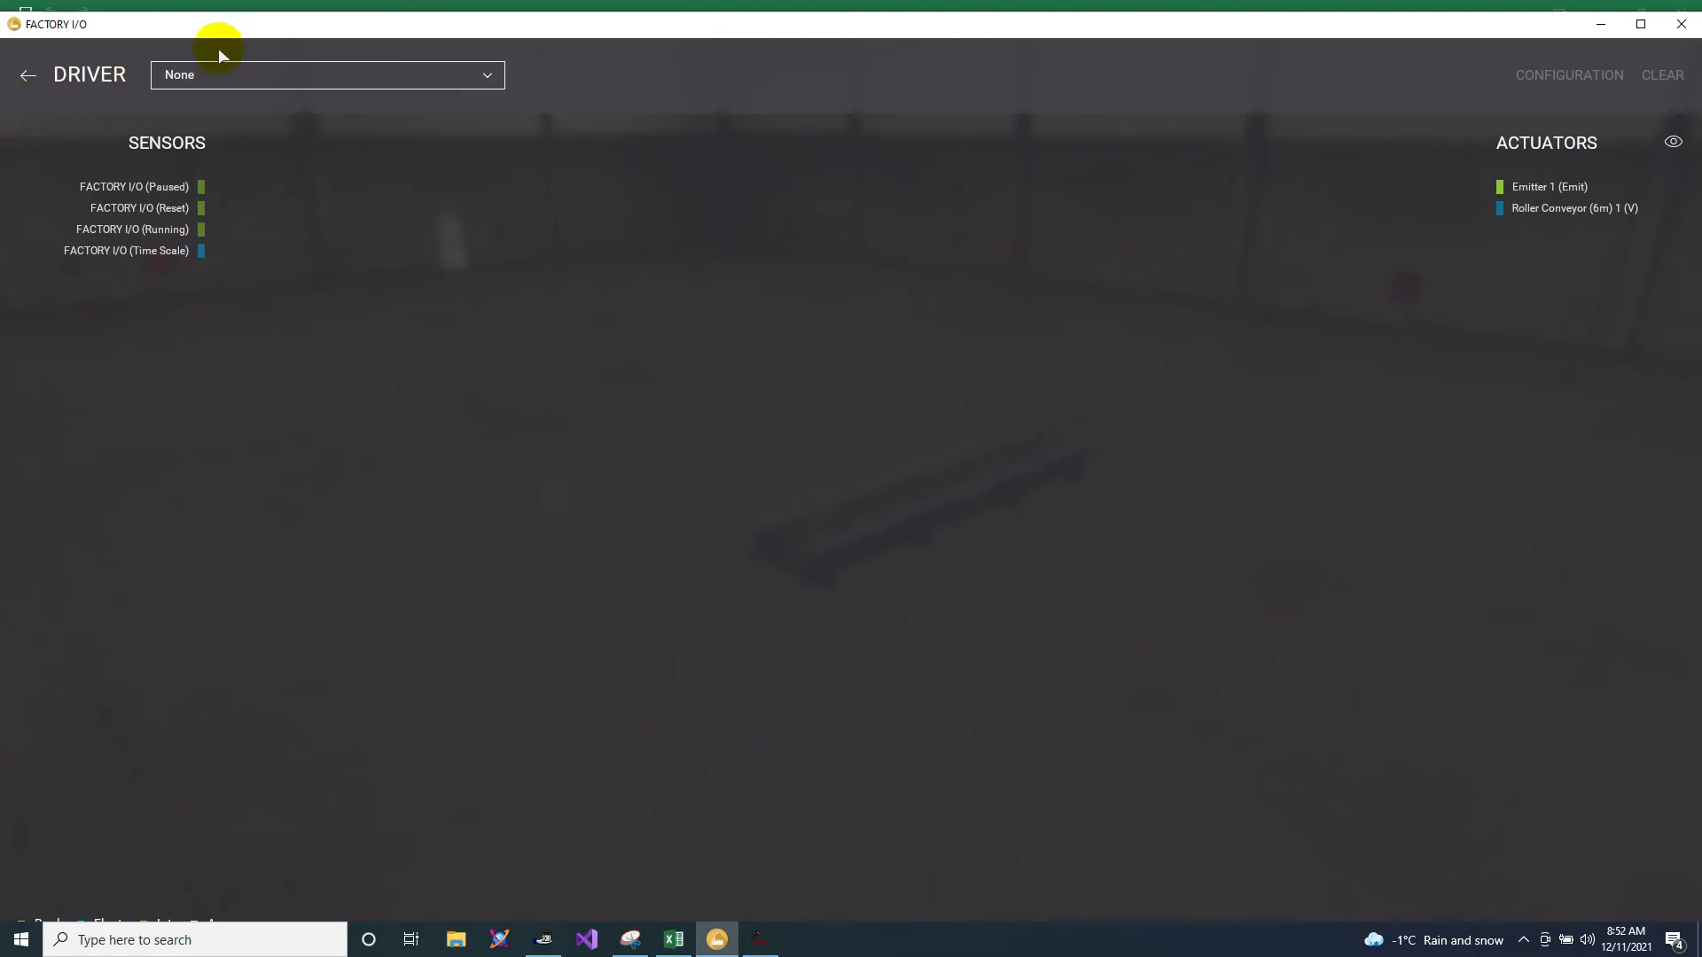
pyautogui.click(281, 76)
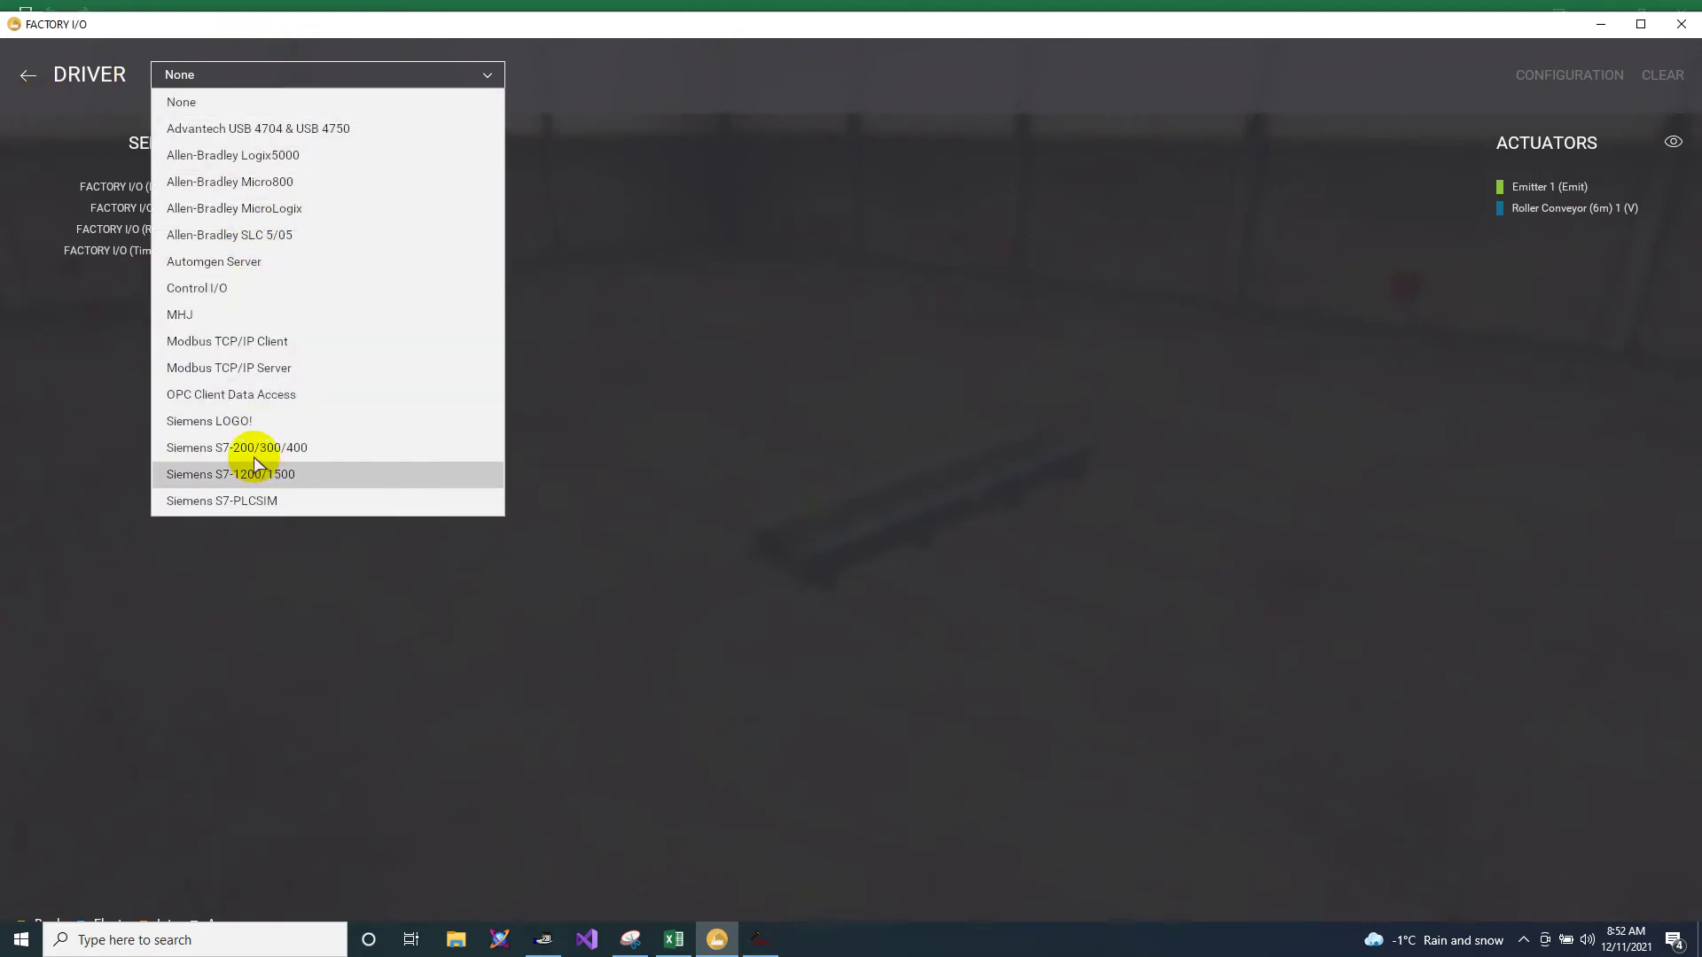
pyautogui.click(224, 393)
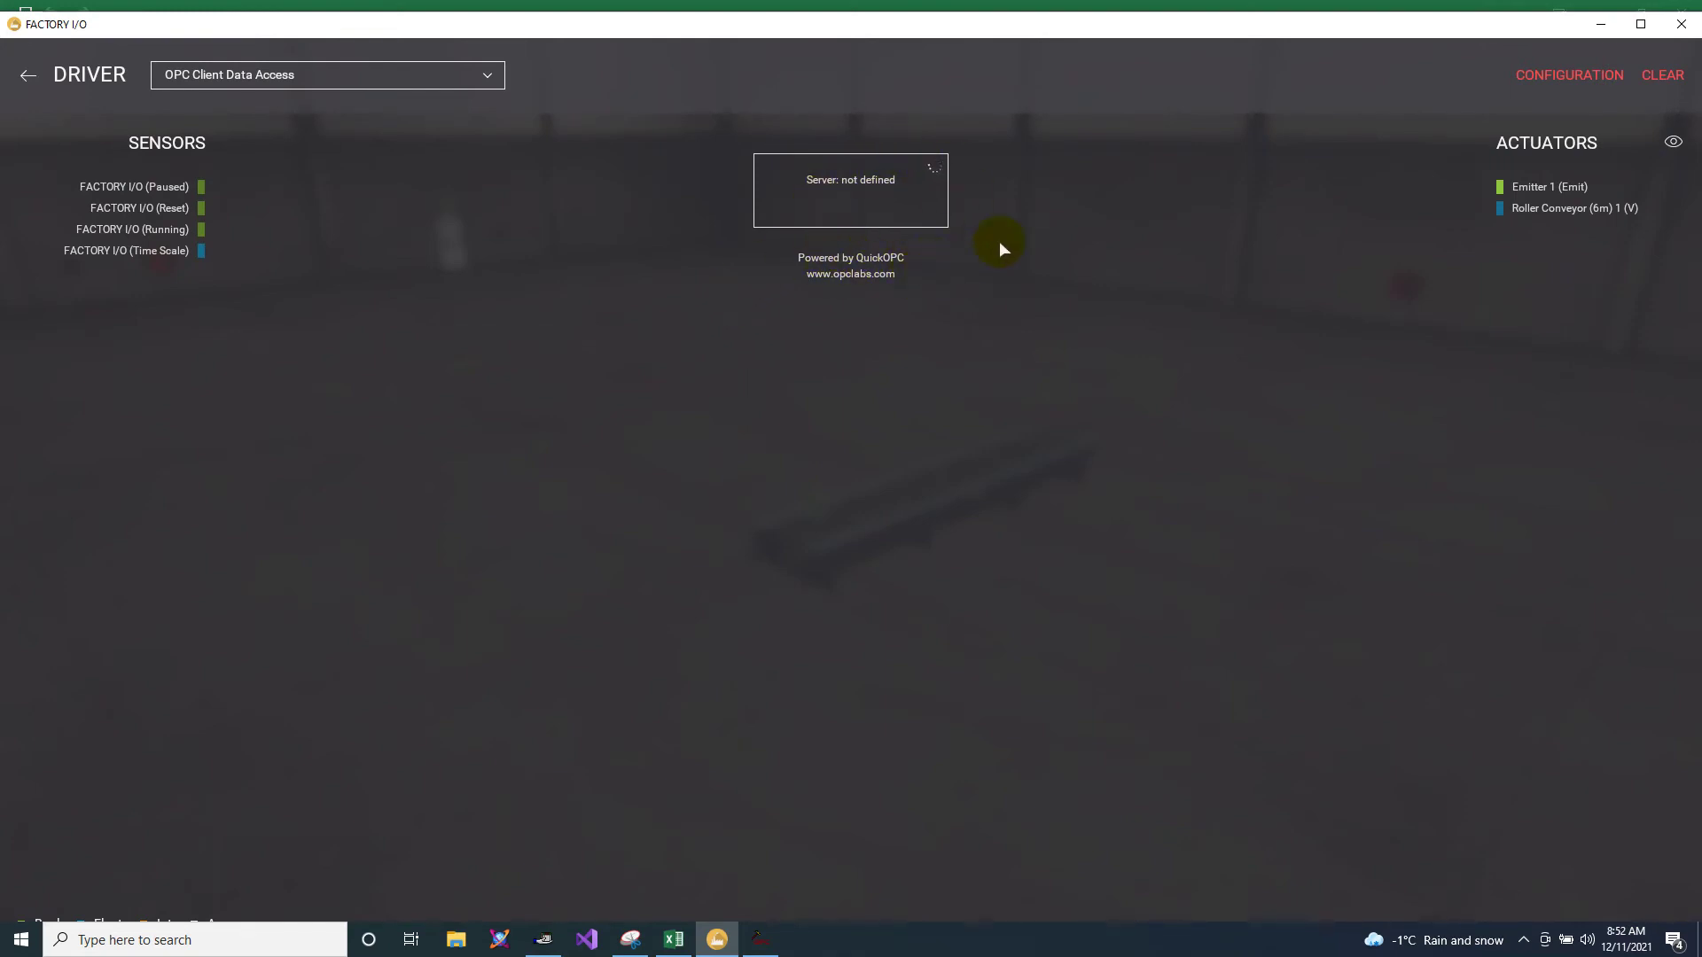
# Step: Set the driver's OPC server to KEPware.KEPServerEx.V4 and browse its items
pyautogui.click(1549, 83)
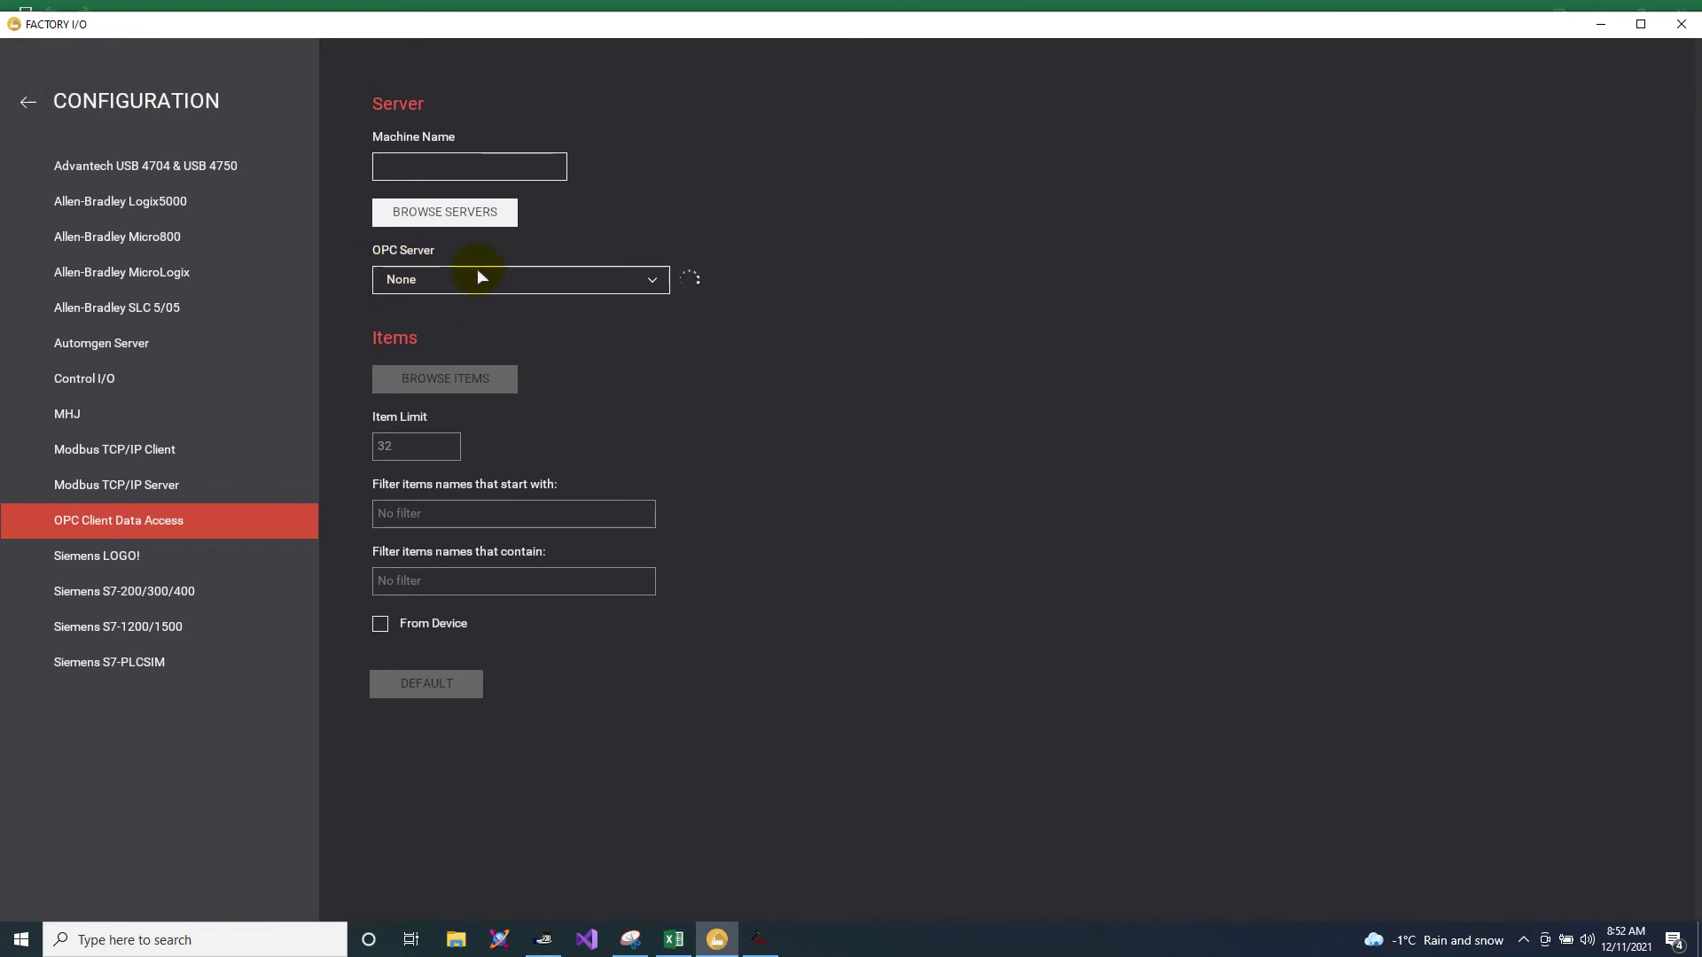
pyautogui.click(651, 281)
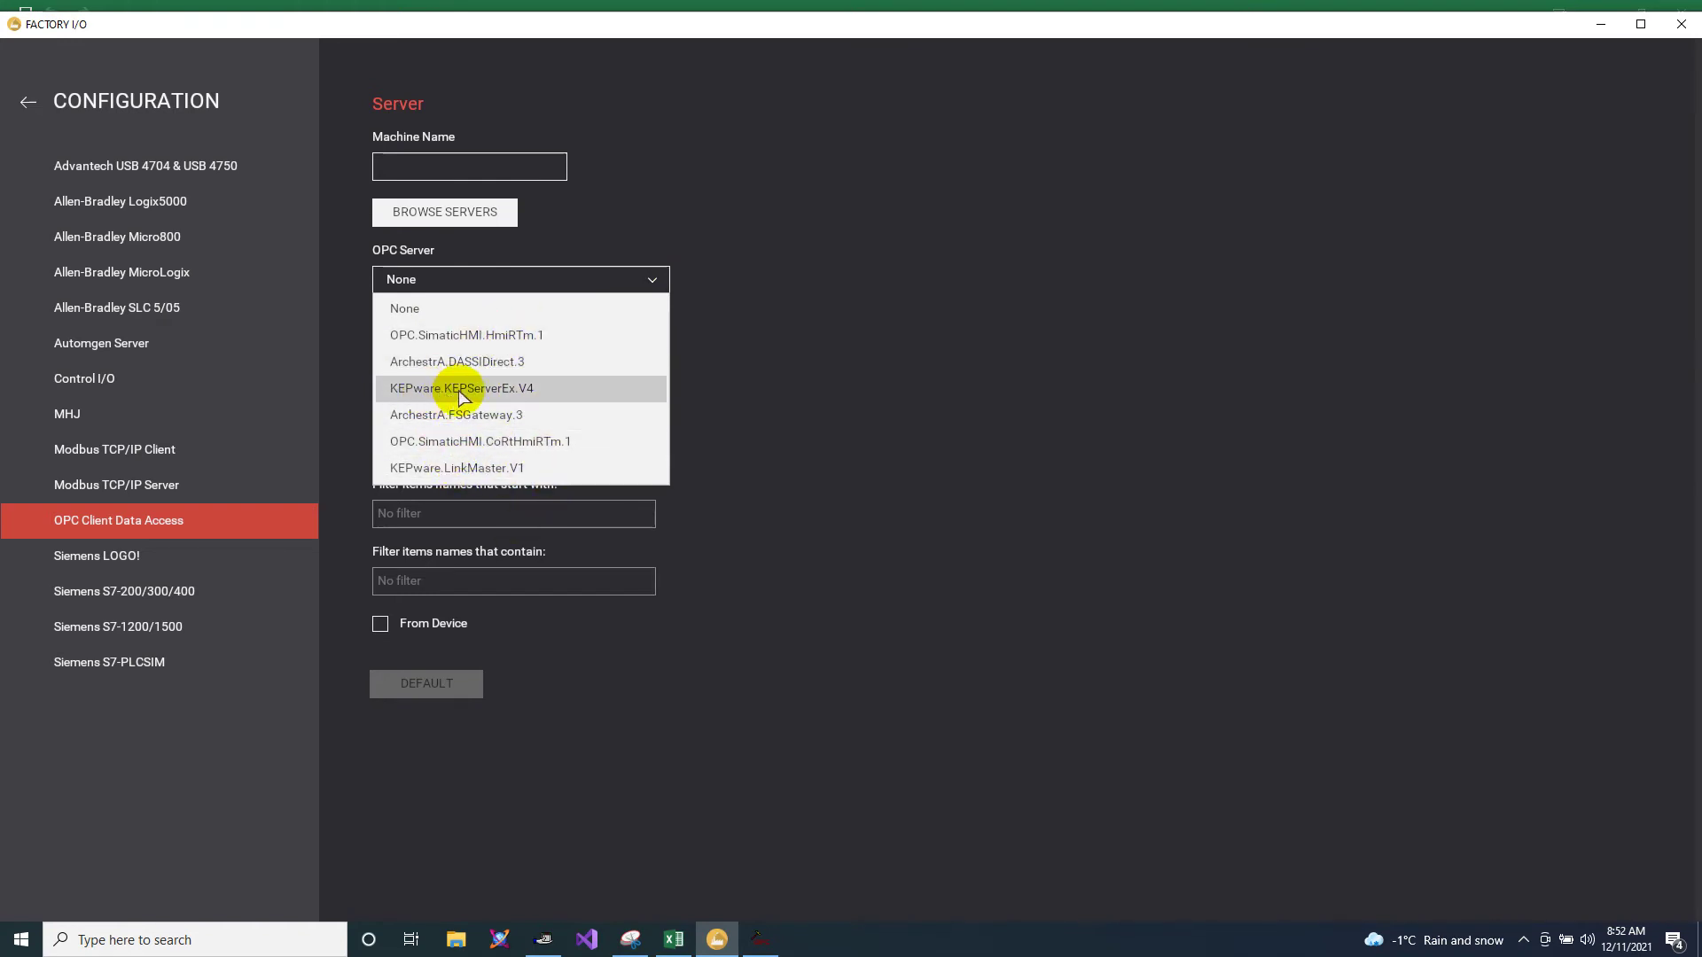
pyautogui.click(501, 390)
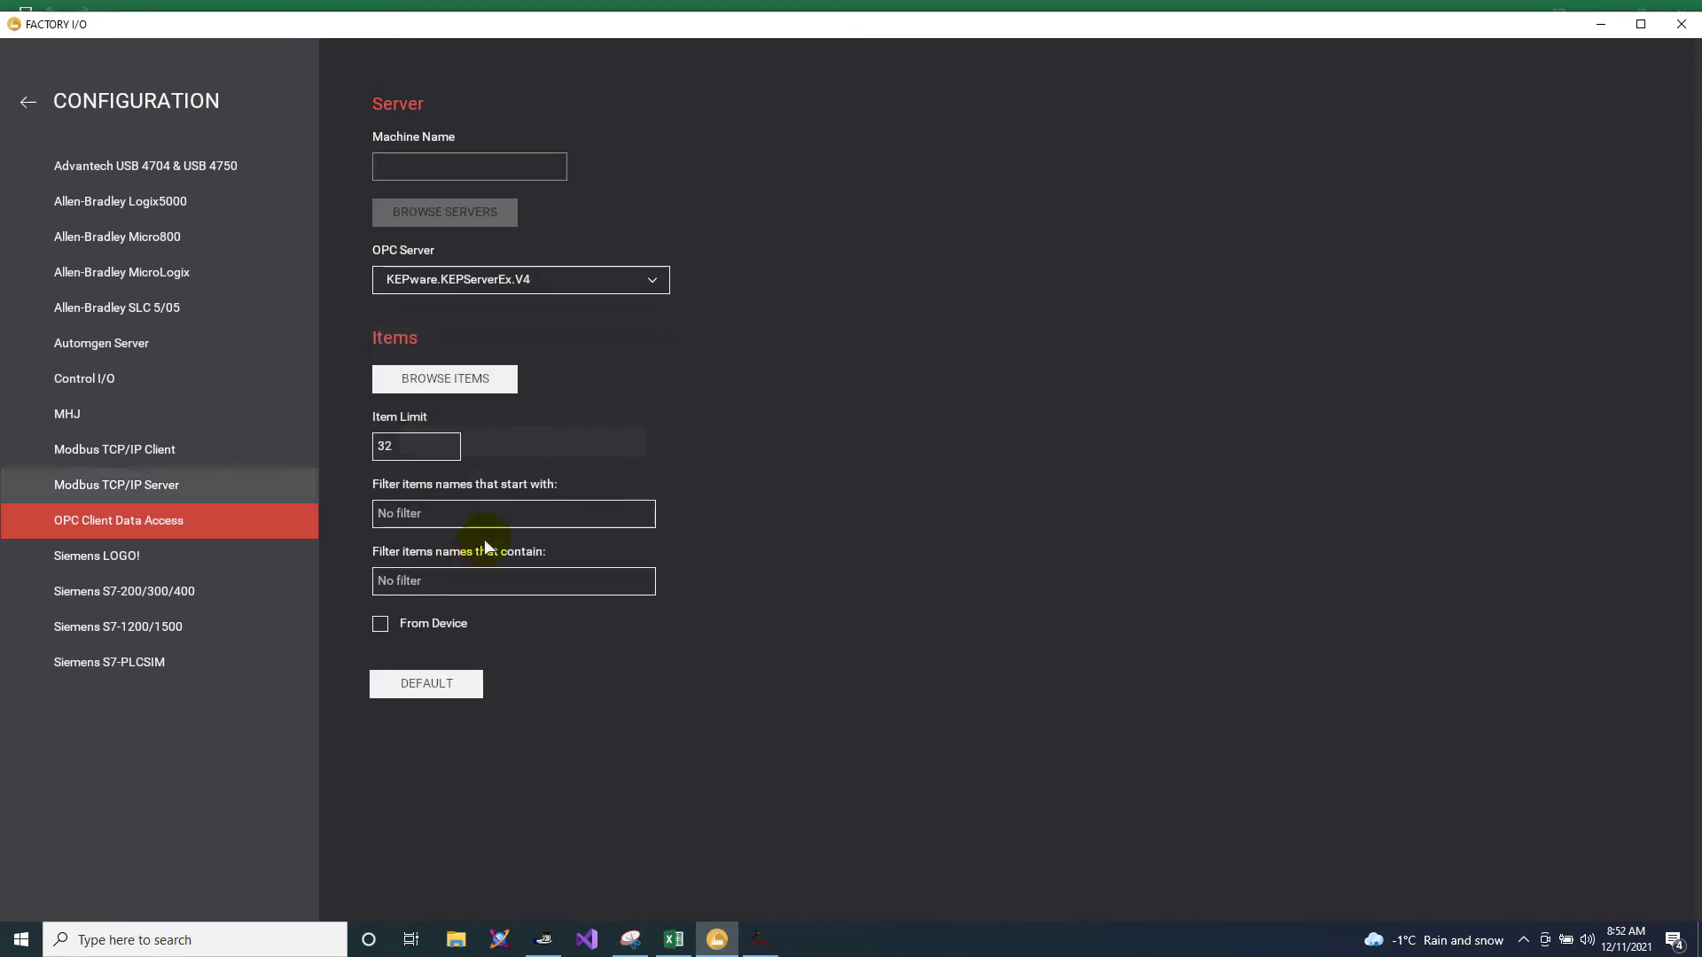
pyautogui.click(423, 381)
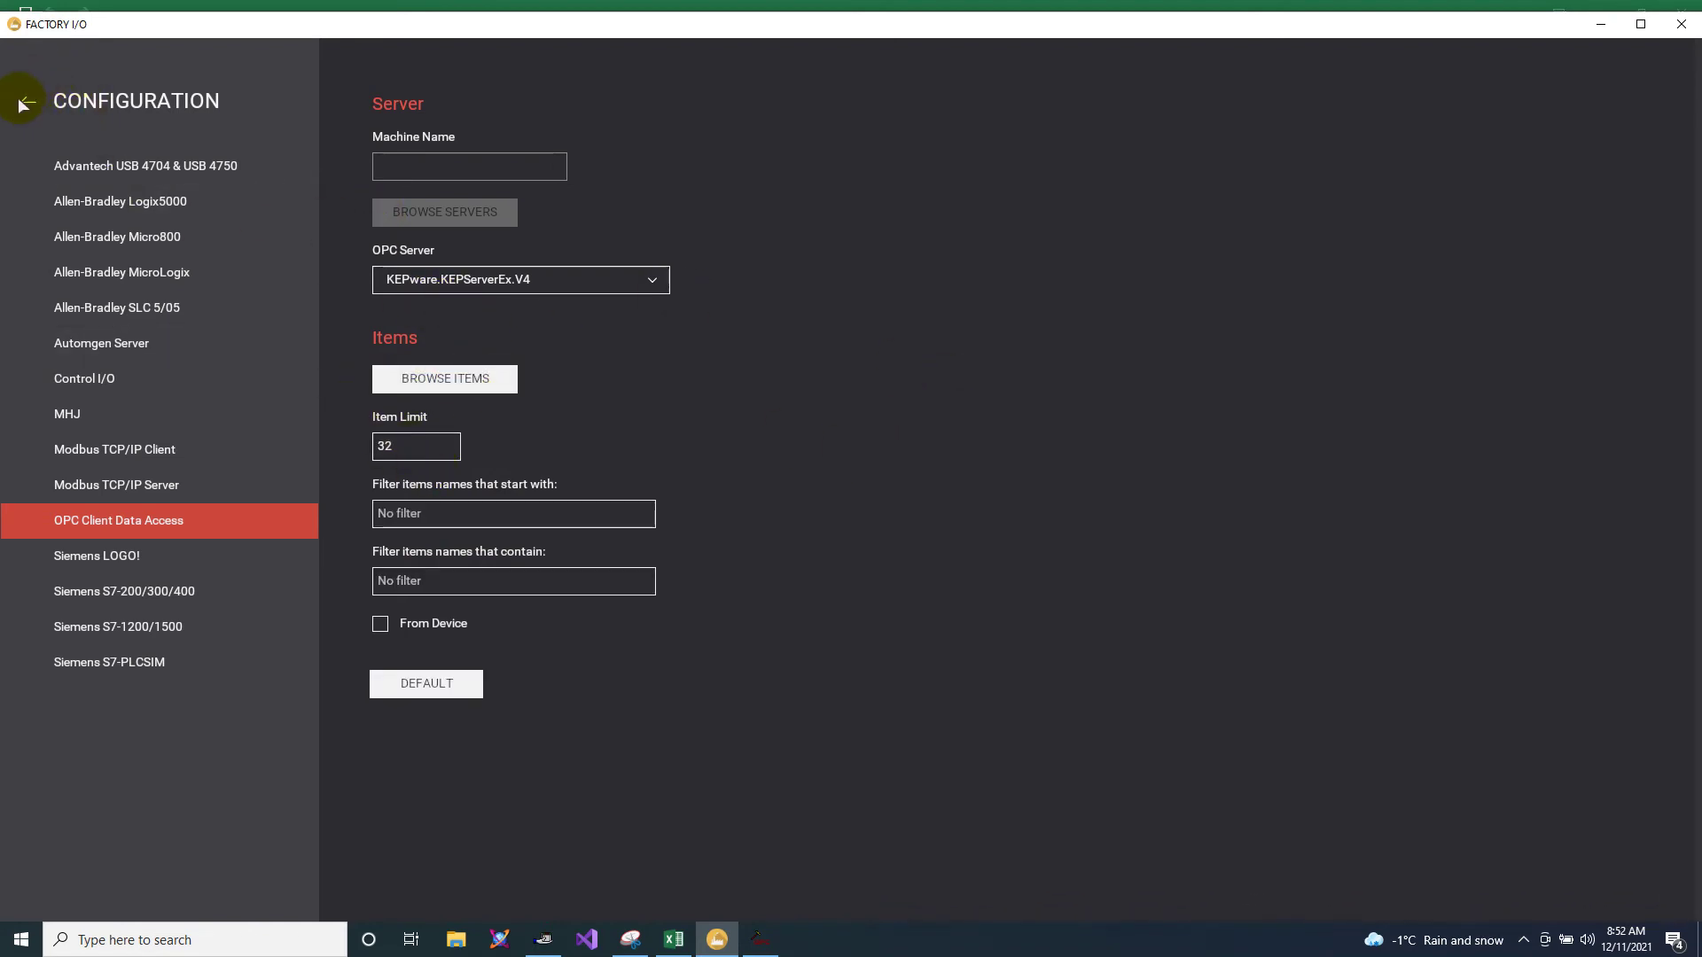
# Step: Map the Roller Conveyor (6m) 1 (V) actuator onto the Speed tag and return to the scene
pyautogui.click(96, 105)
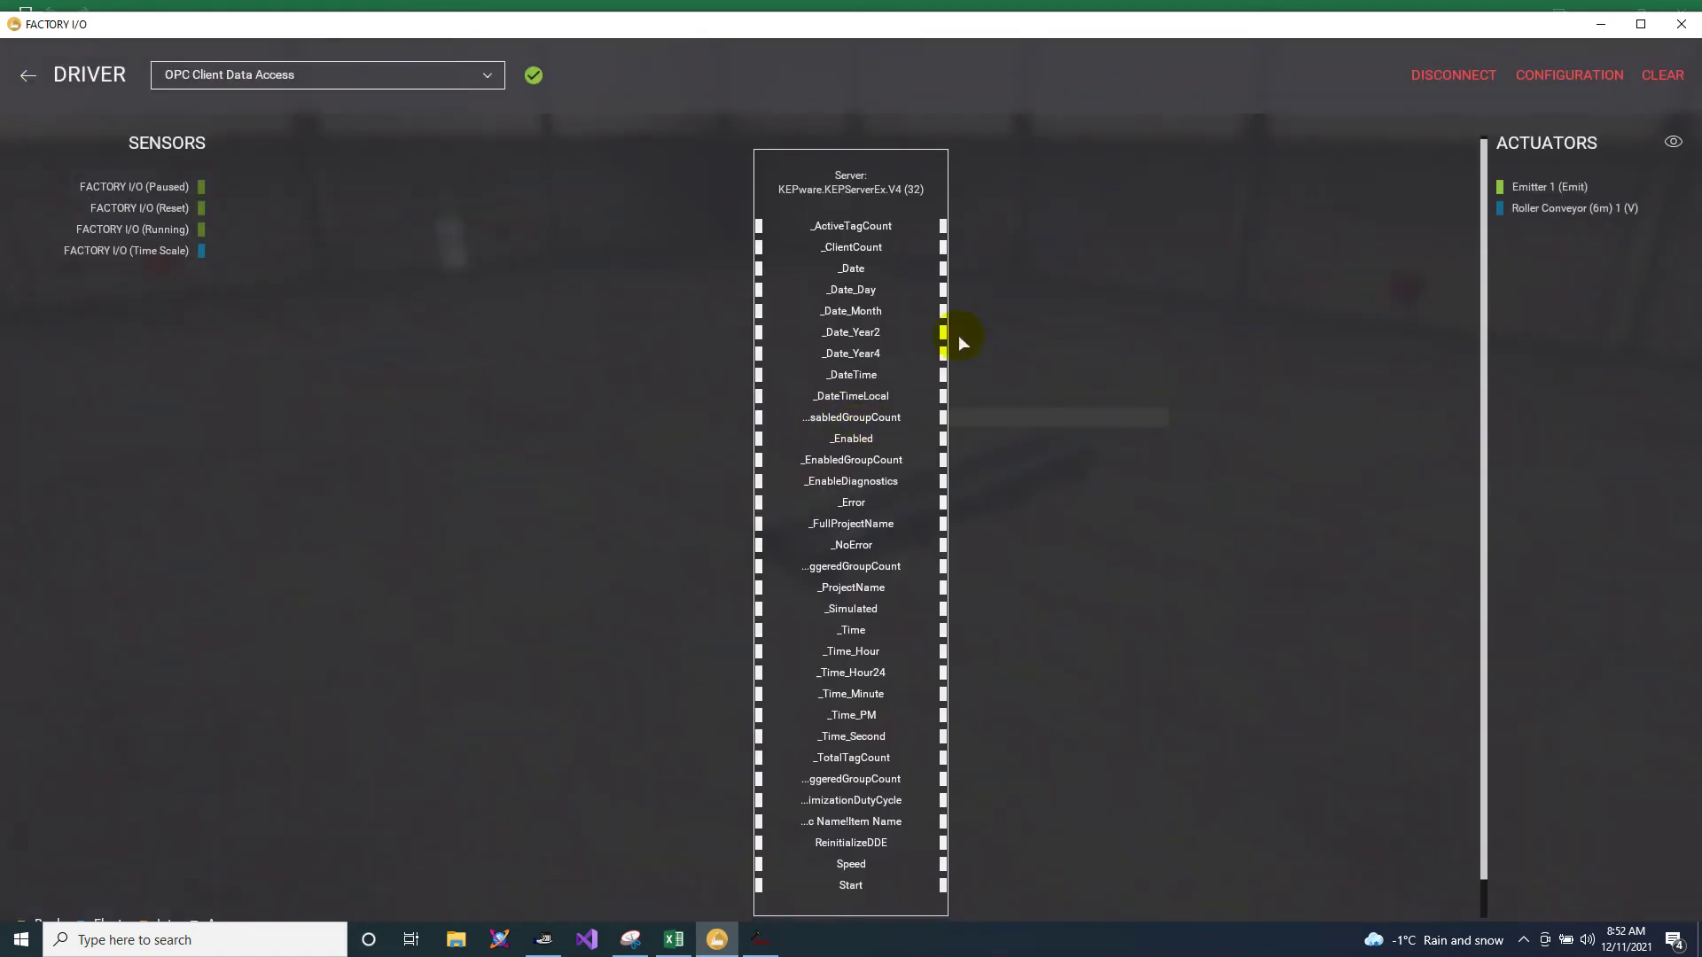
pyautogui.scroll(1, 918, 681)
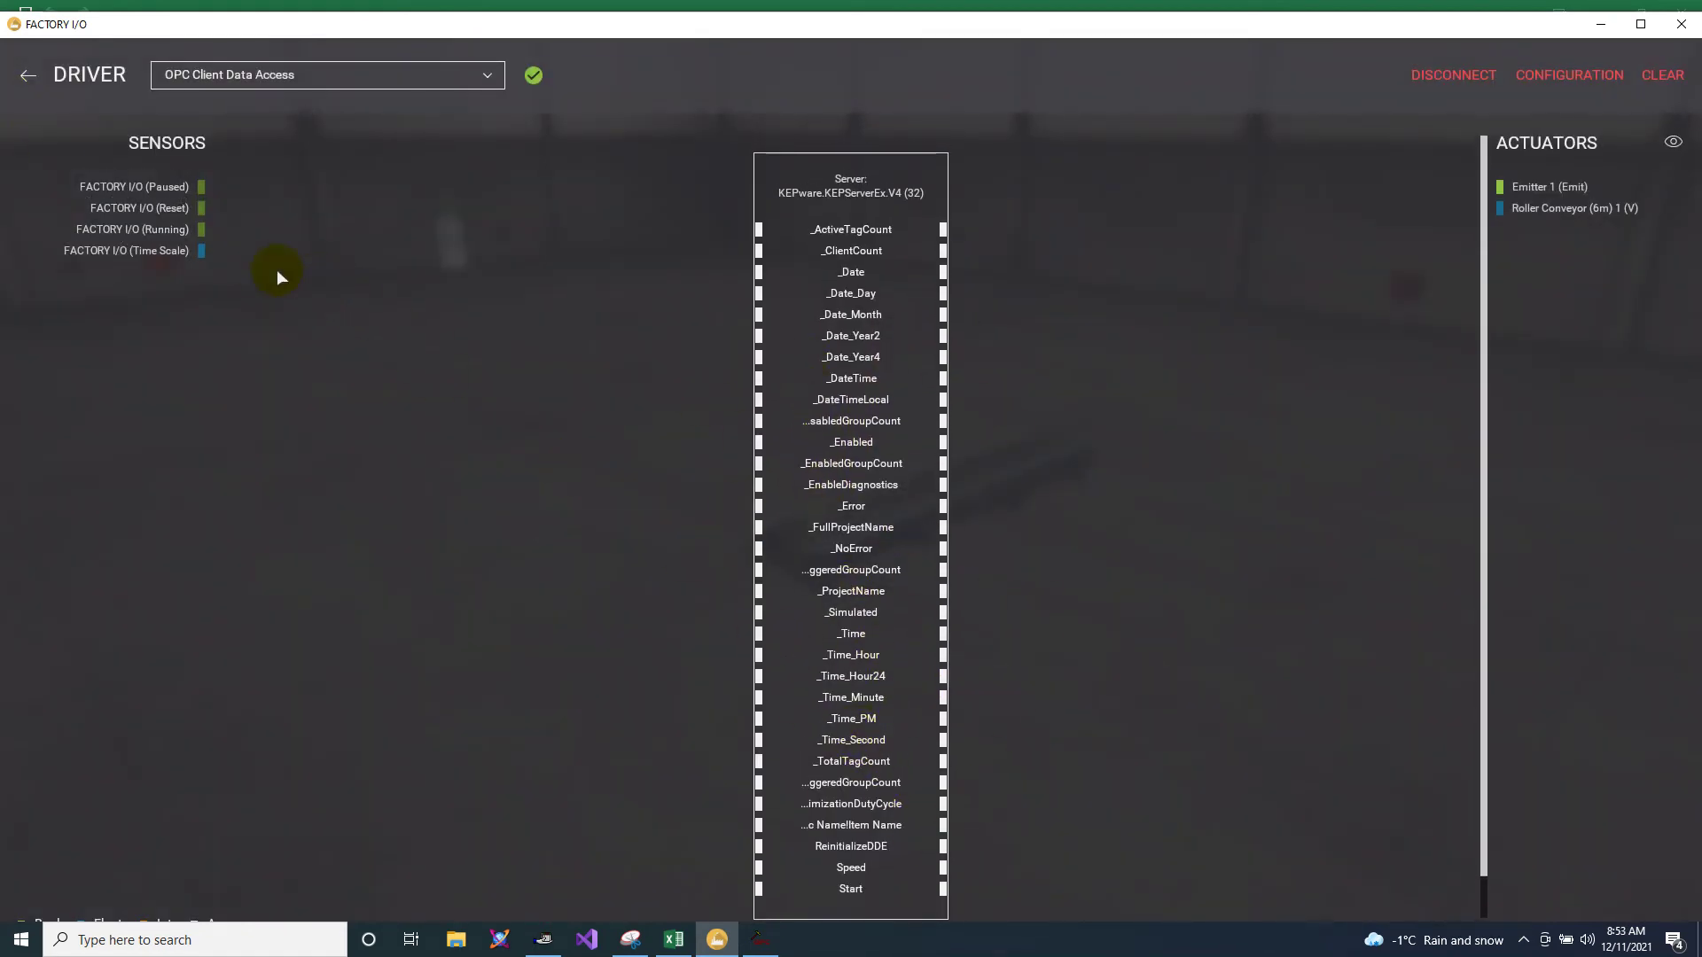
pyautogui.scroll(-1, 911, 610)
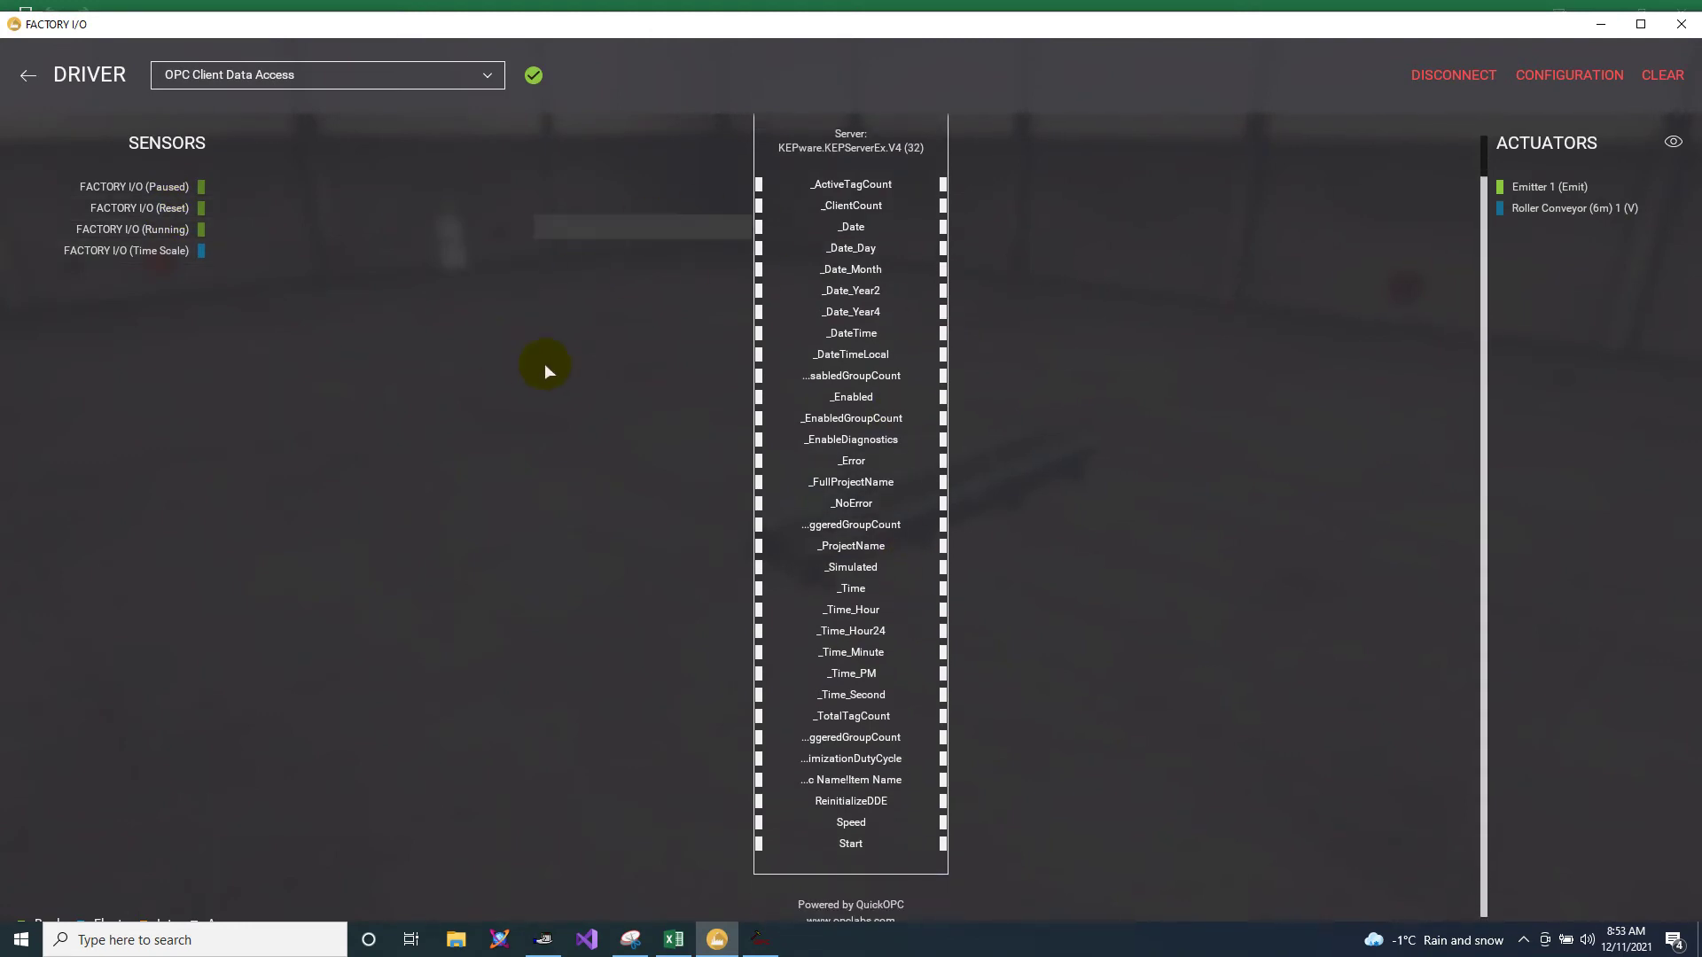
pyautogui.scroll(1, 783, 285)
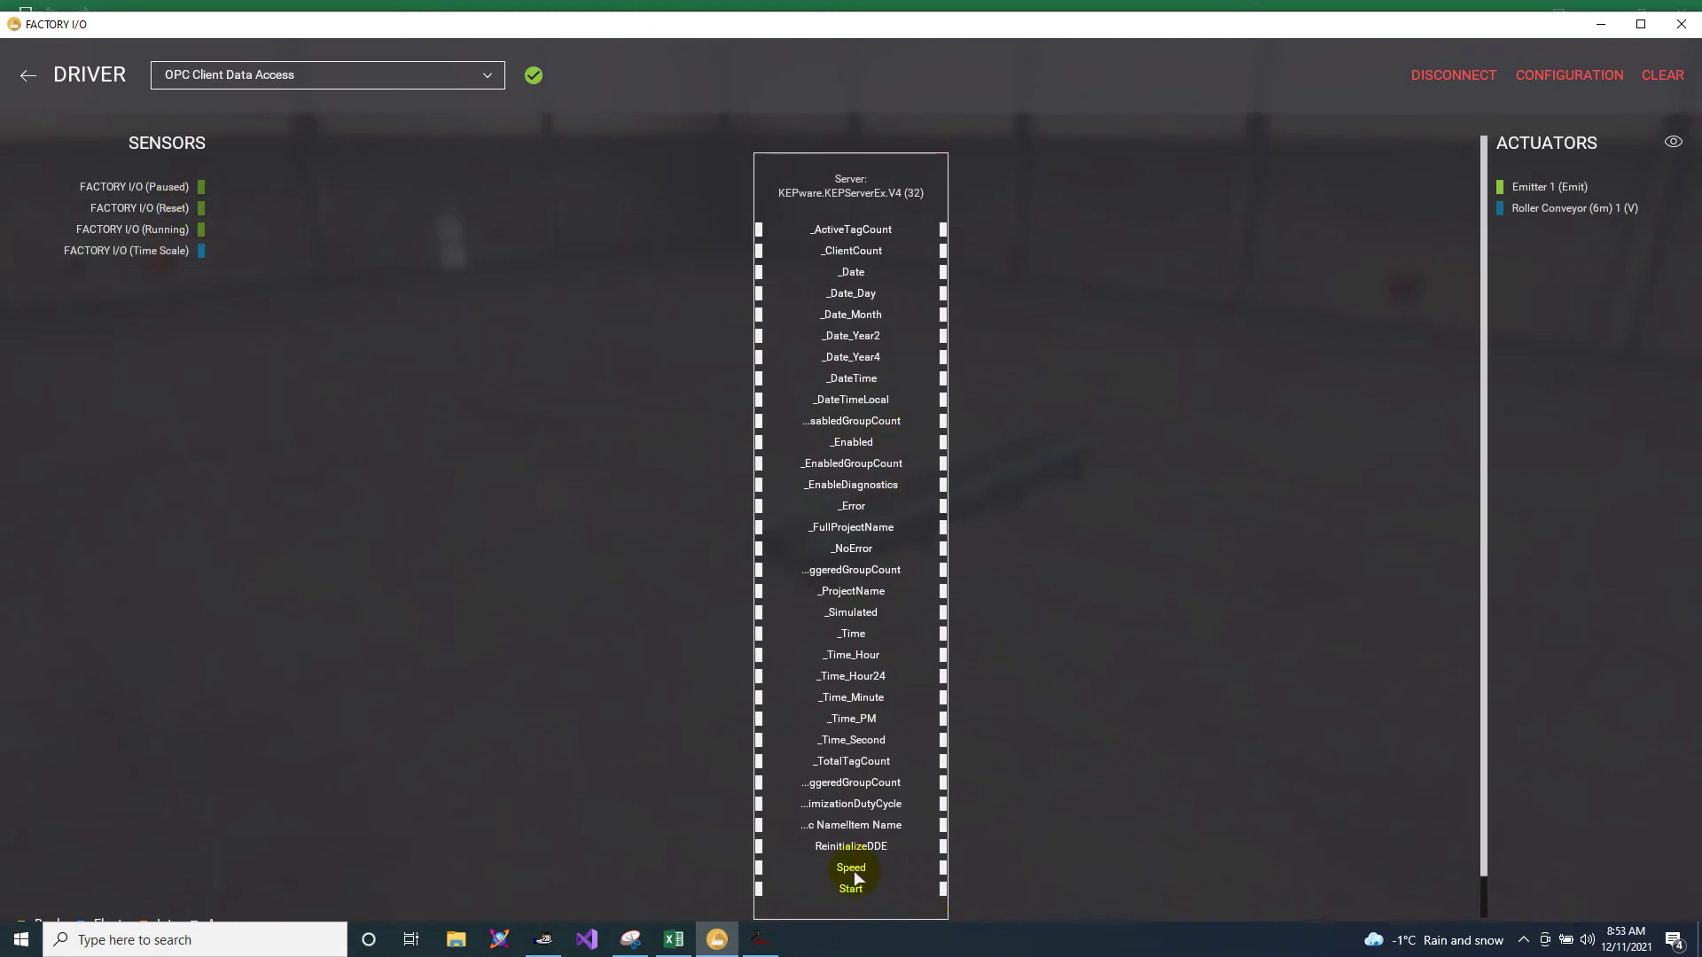
pyautogui.scroll(-1, 858, 855)
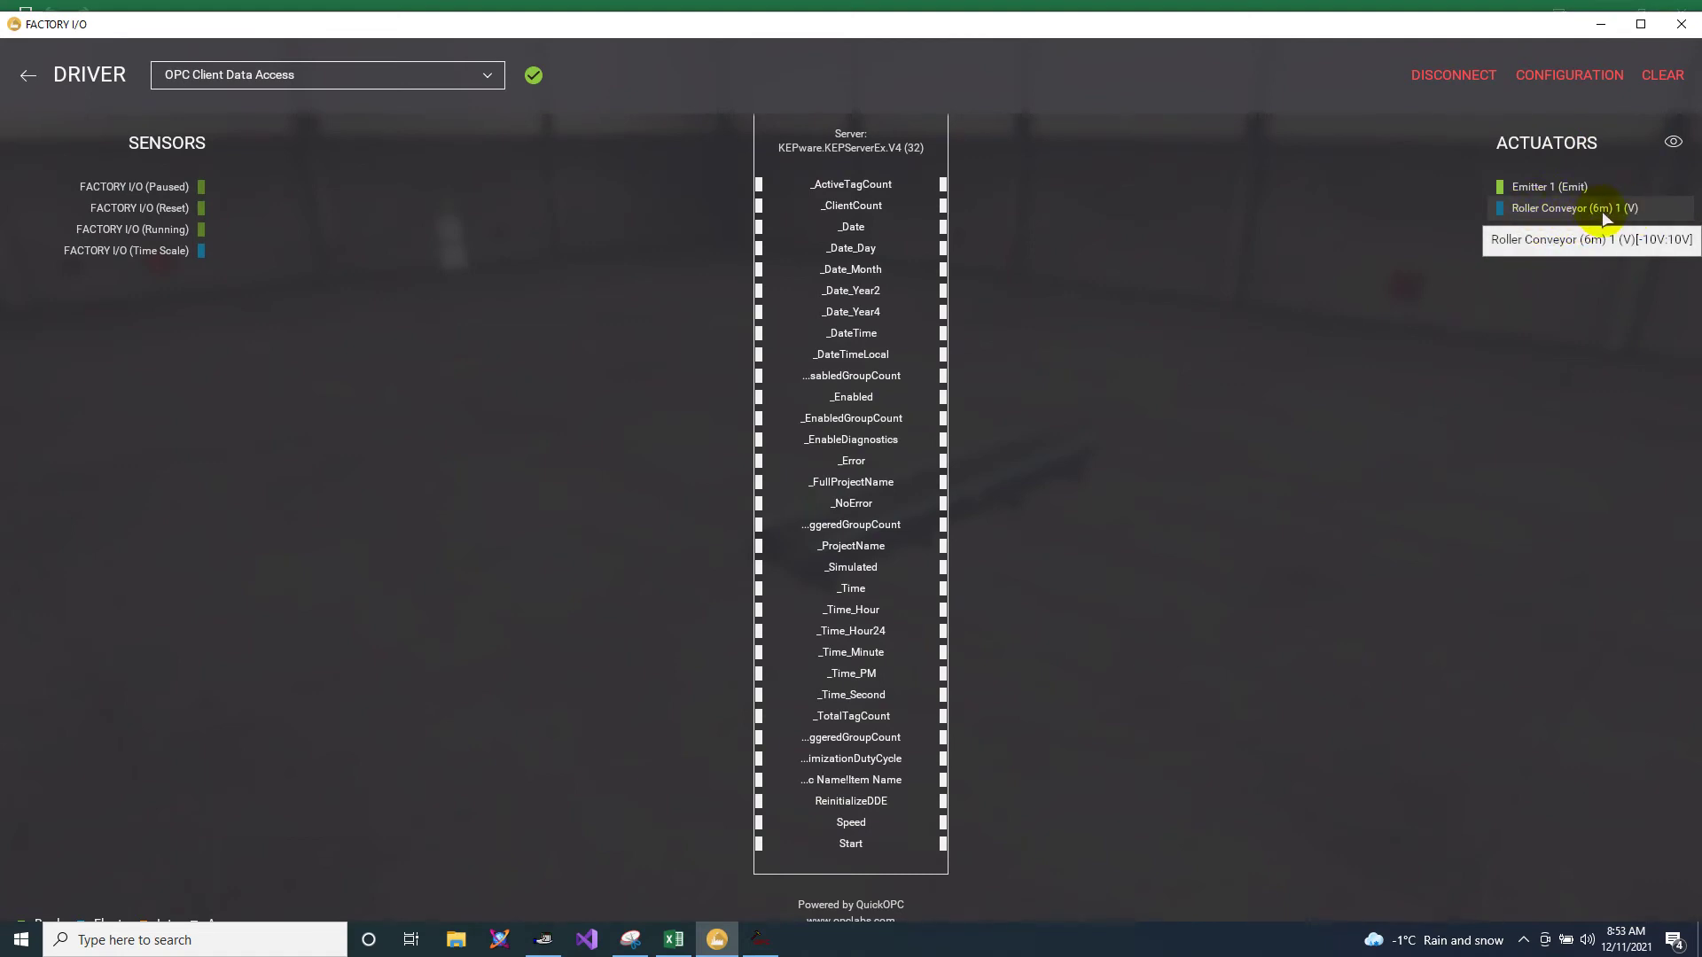
pyautogui.moveTo(1560, 209); pyautogui.dragTo(992, 820)
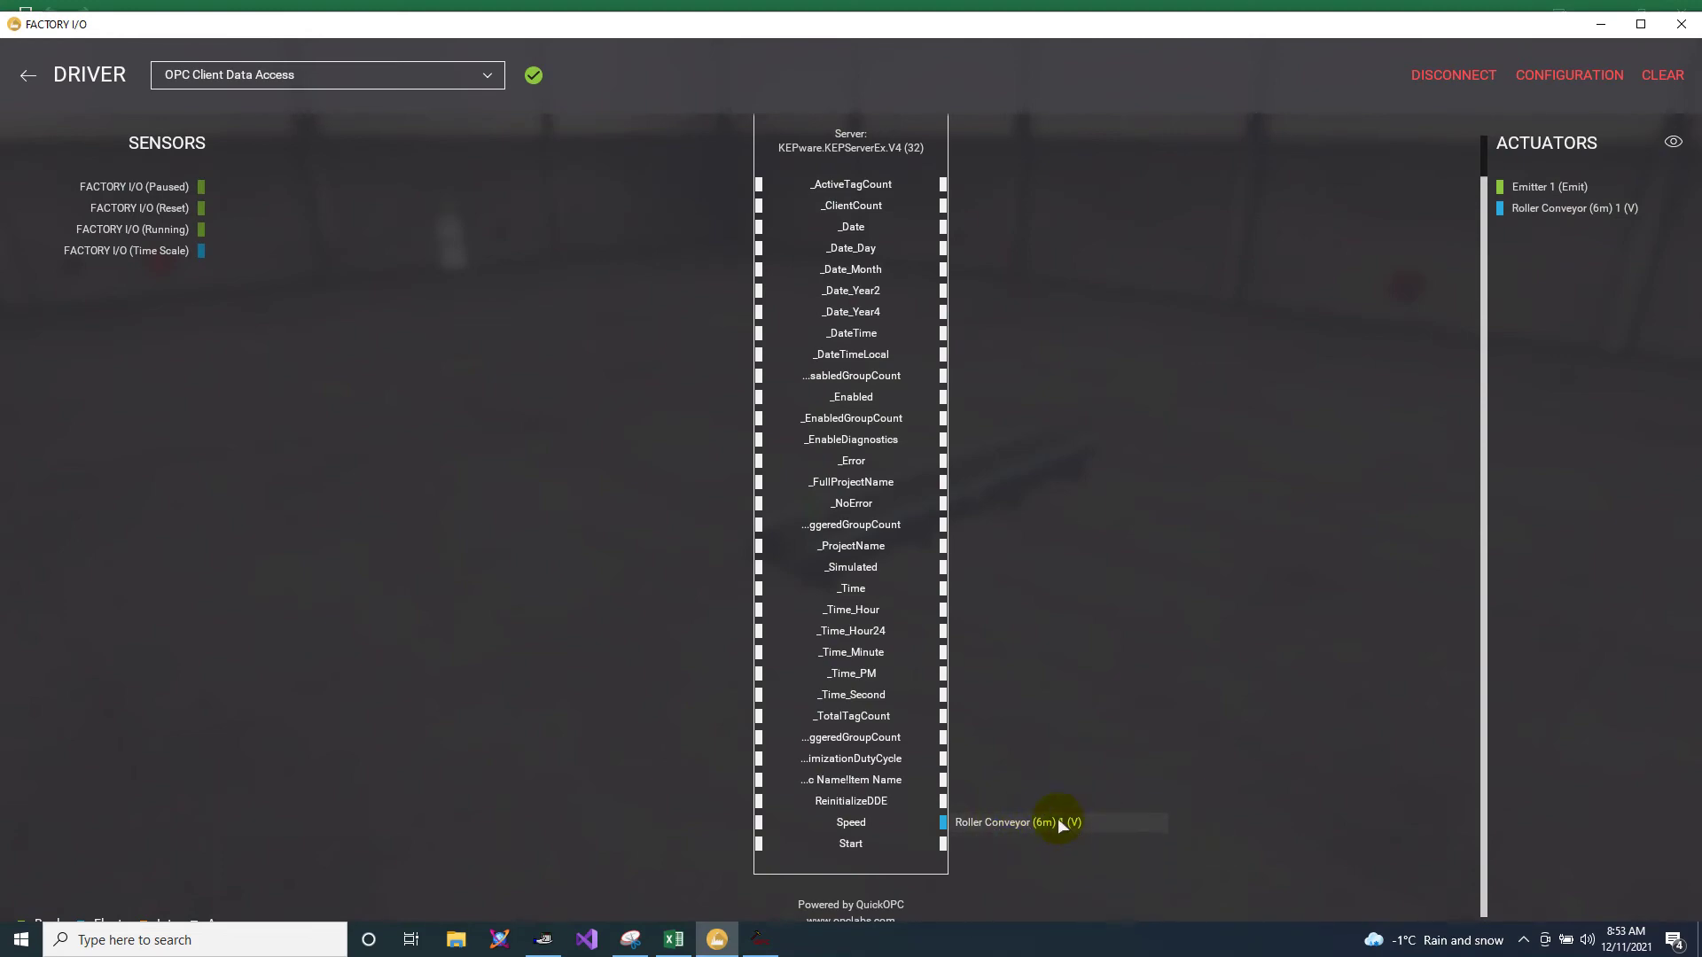
pyautogui.click(30, 82)
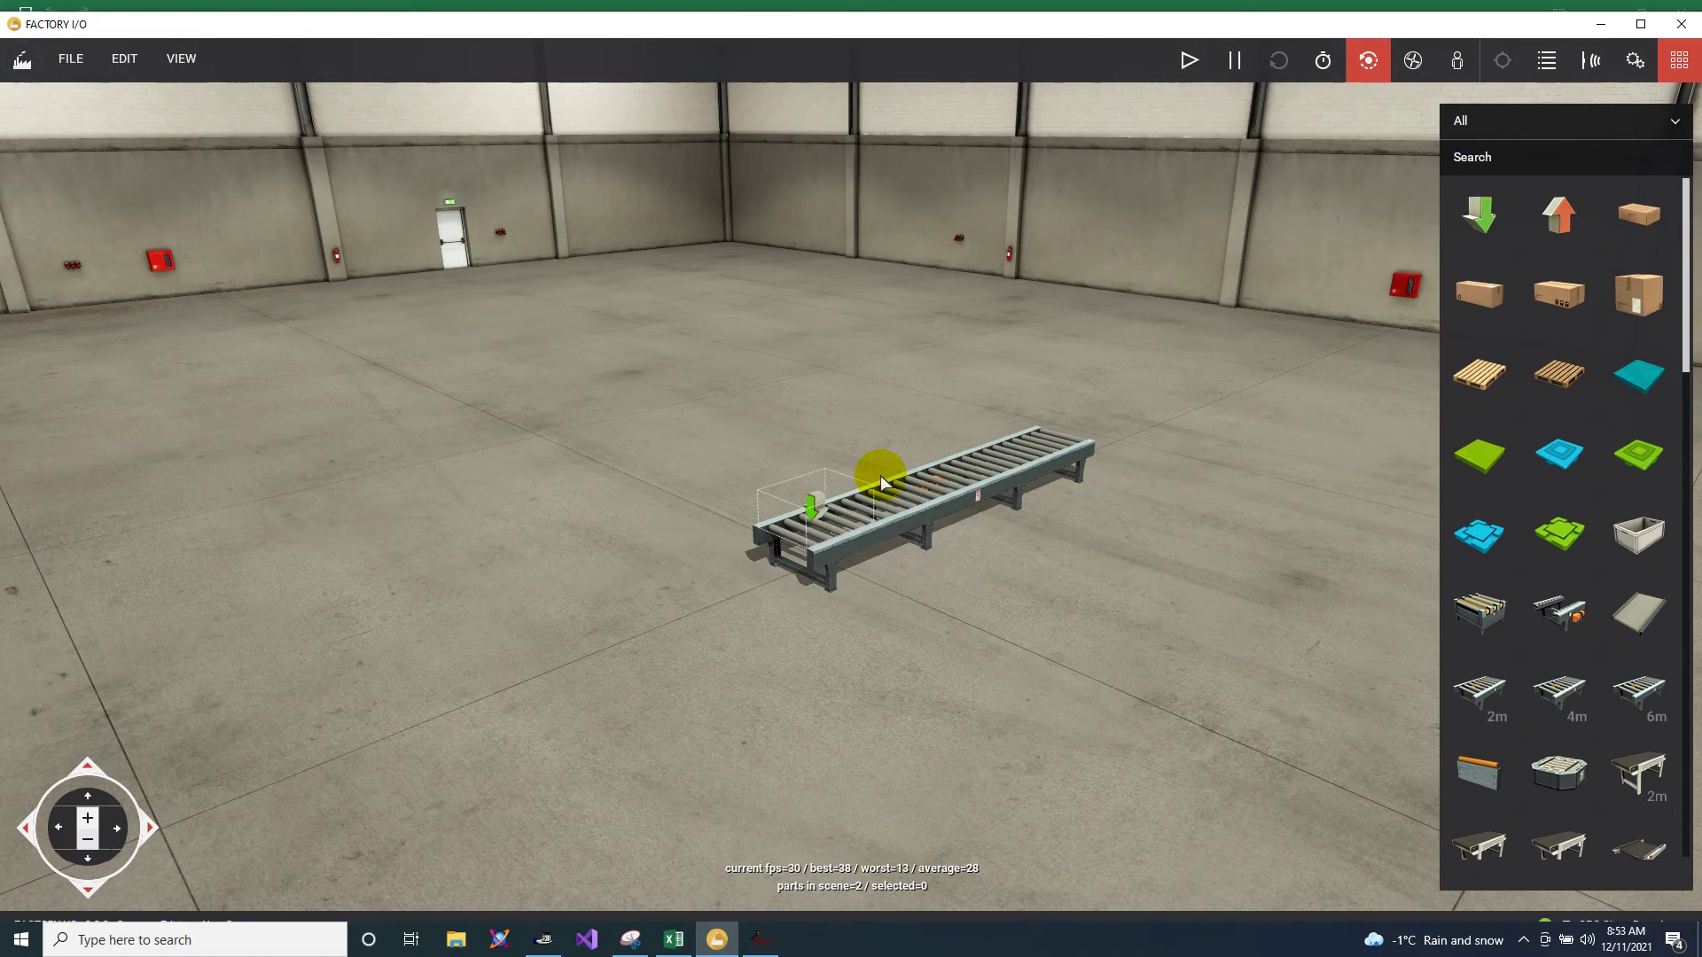
# Step: Run the simulation and overlay a small restored Excel window showing the SPEED control
pyautogui.click(1189, 62)
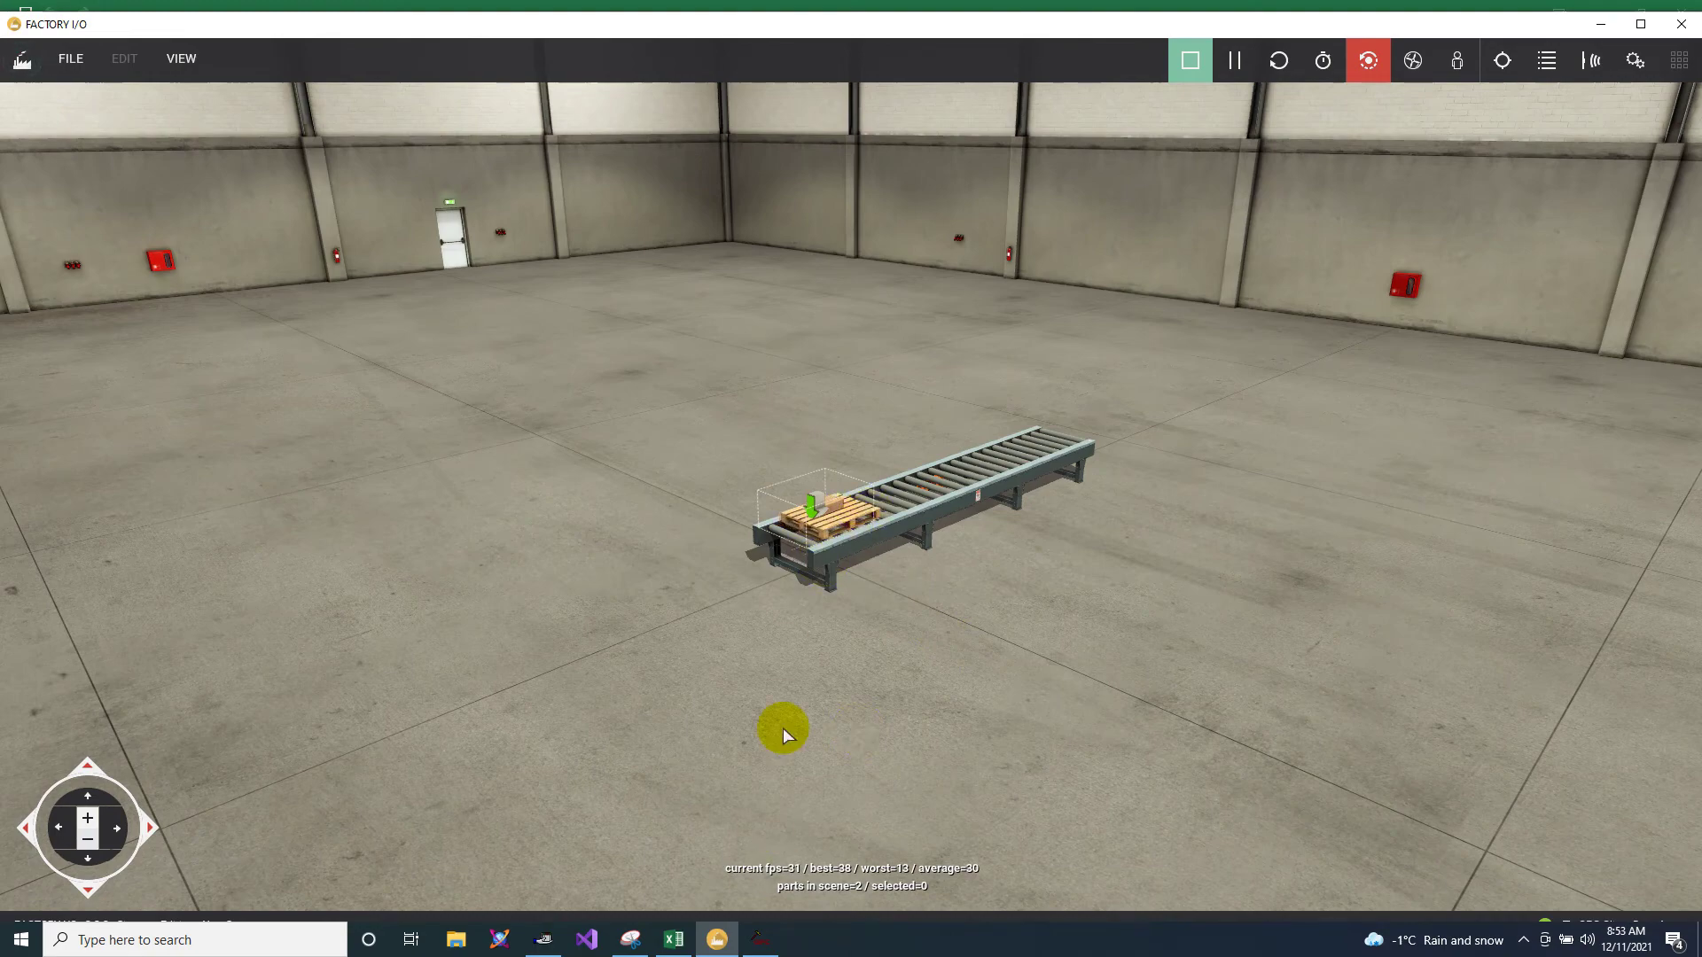
pyautogui.click(674, 941)
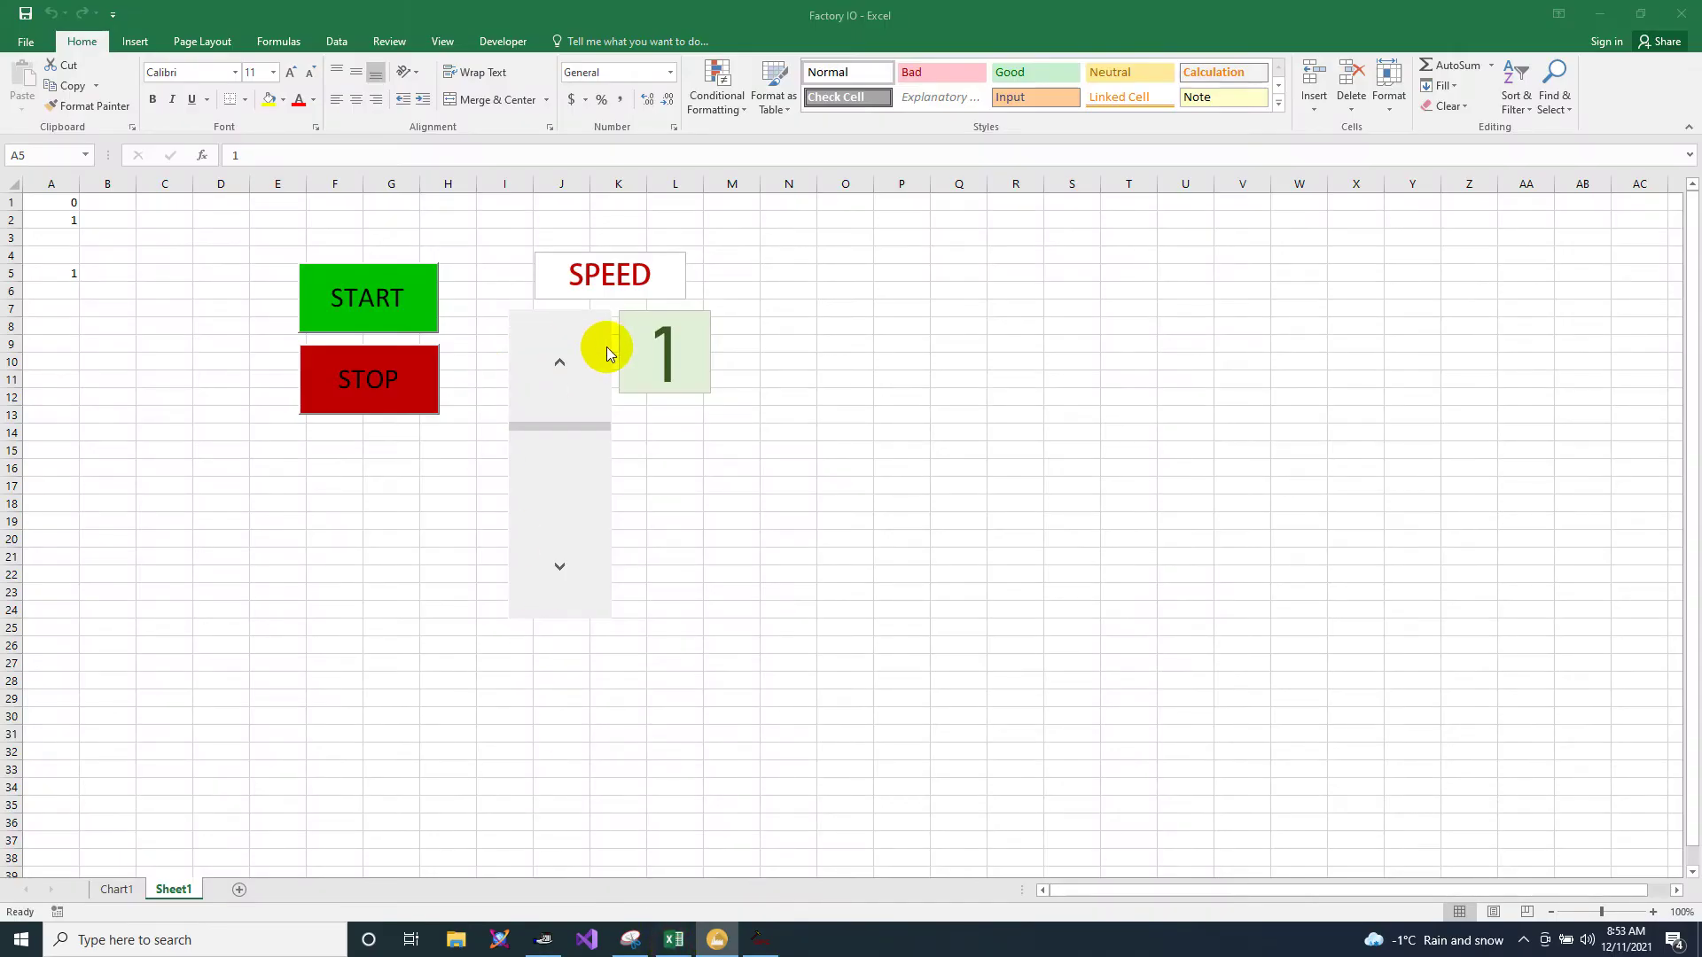
pyautogui.click(1641, 15)
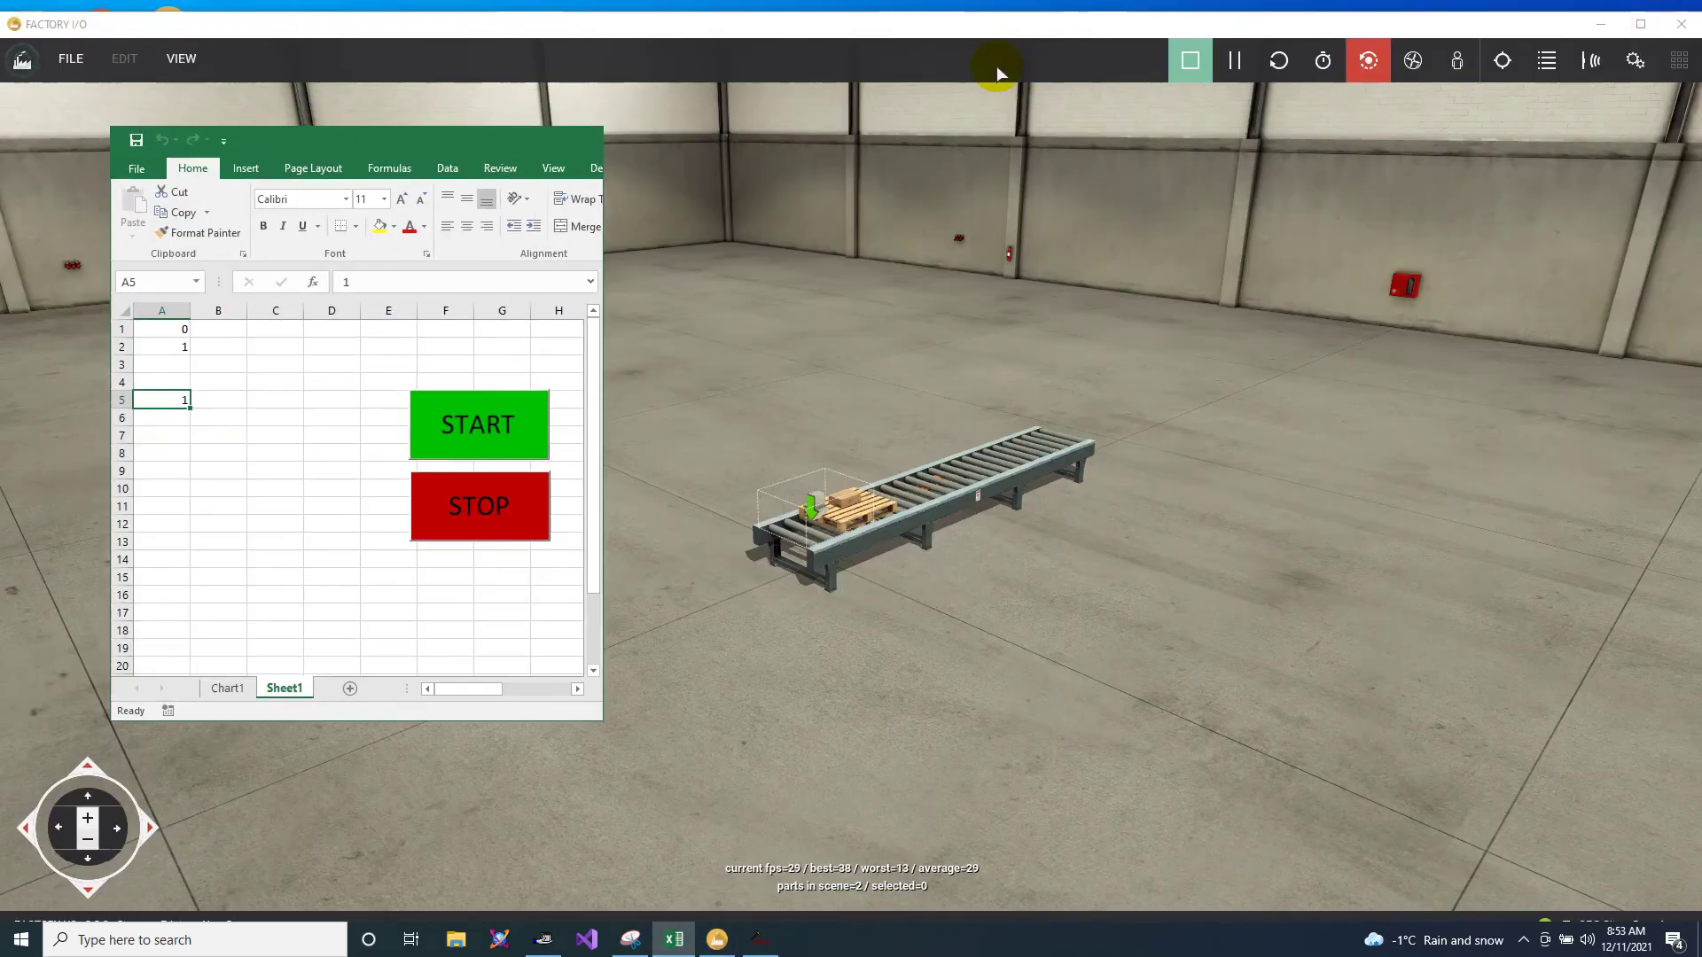
pyautogui.moveTo(456, 688); pyautogui.dragTo(494, 684)
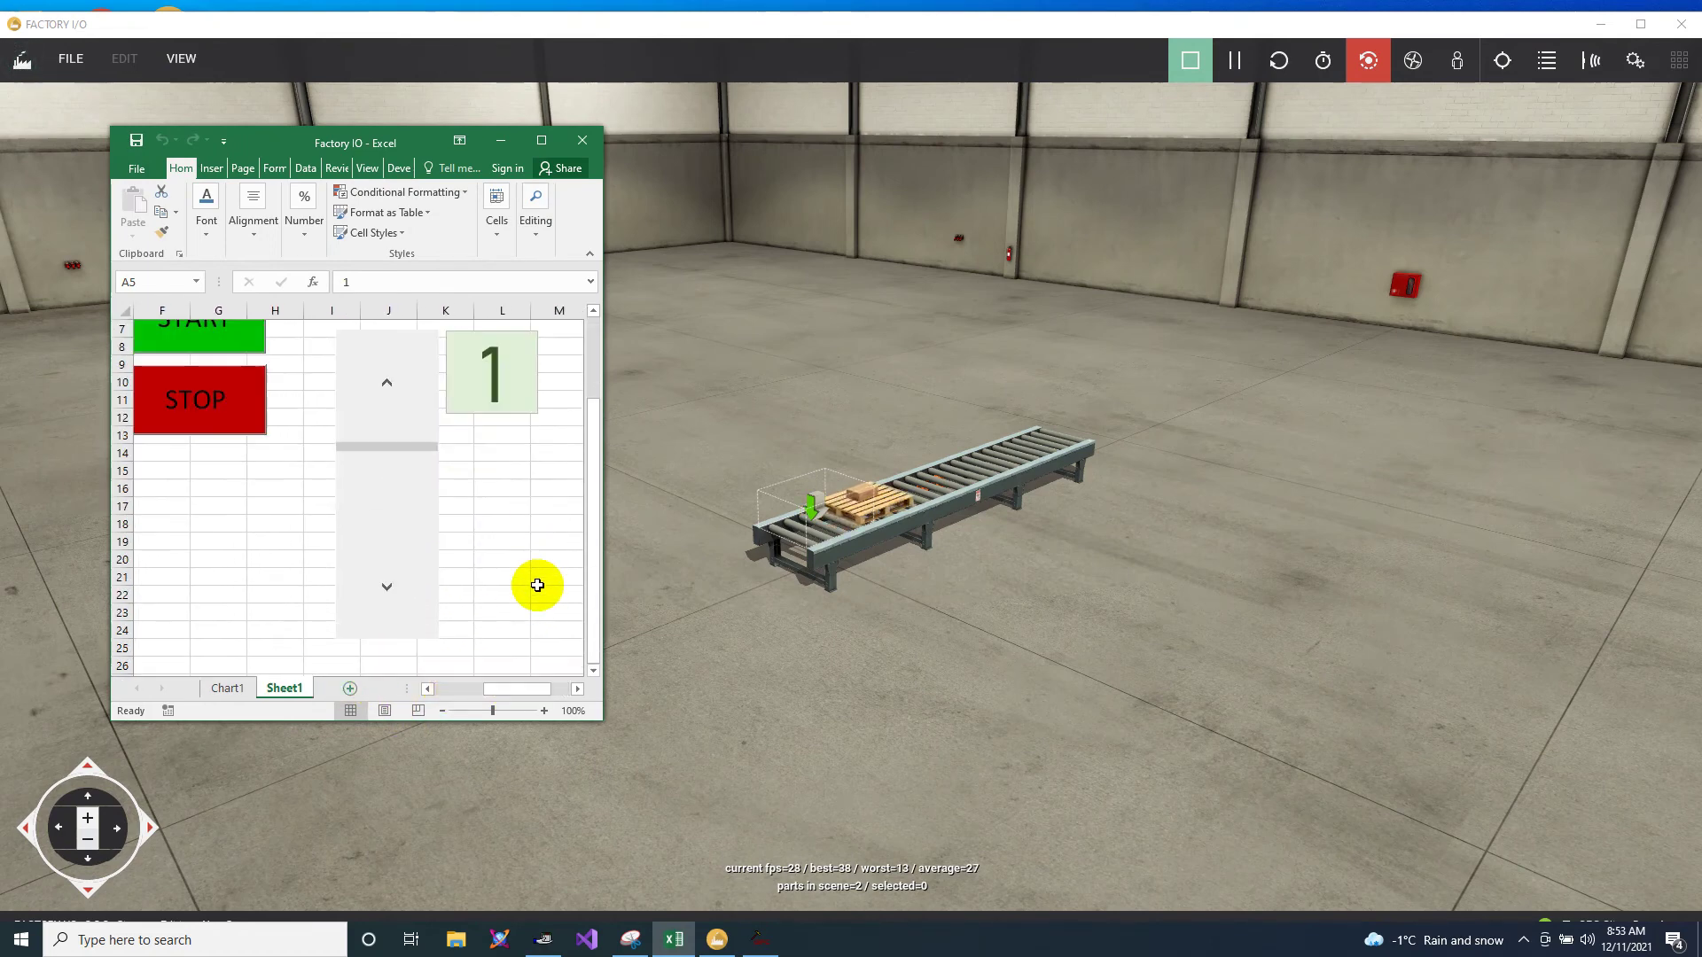
pyautogui.scroll(-1, 538, 585)
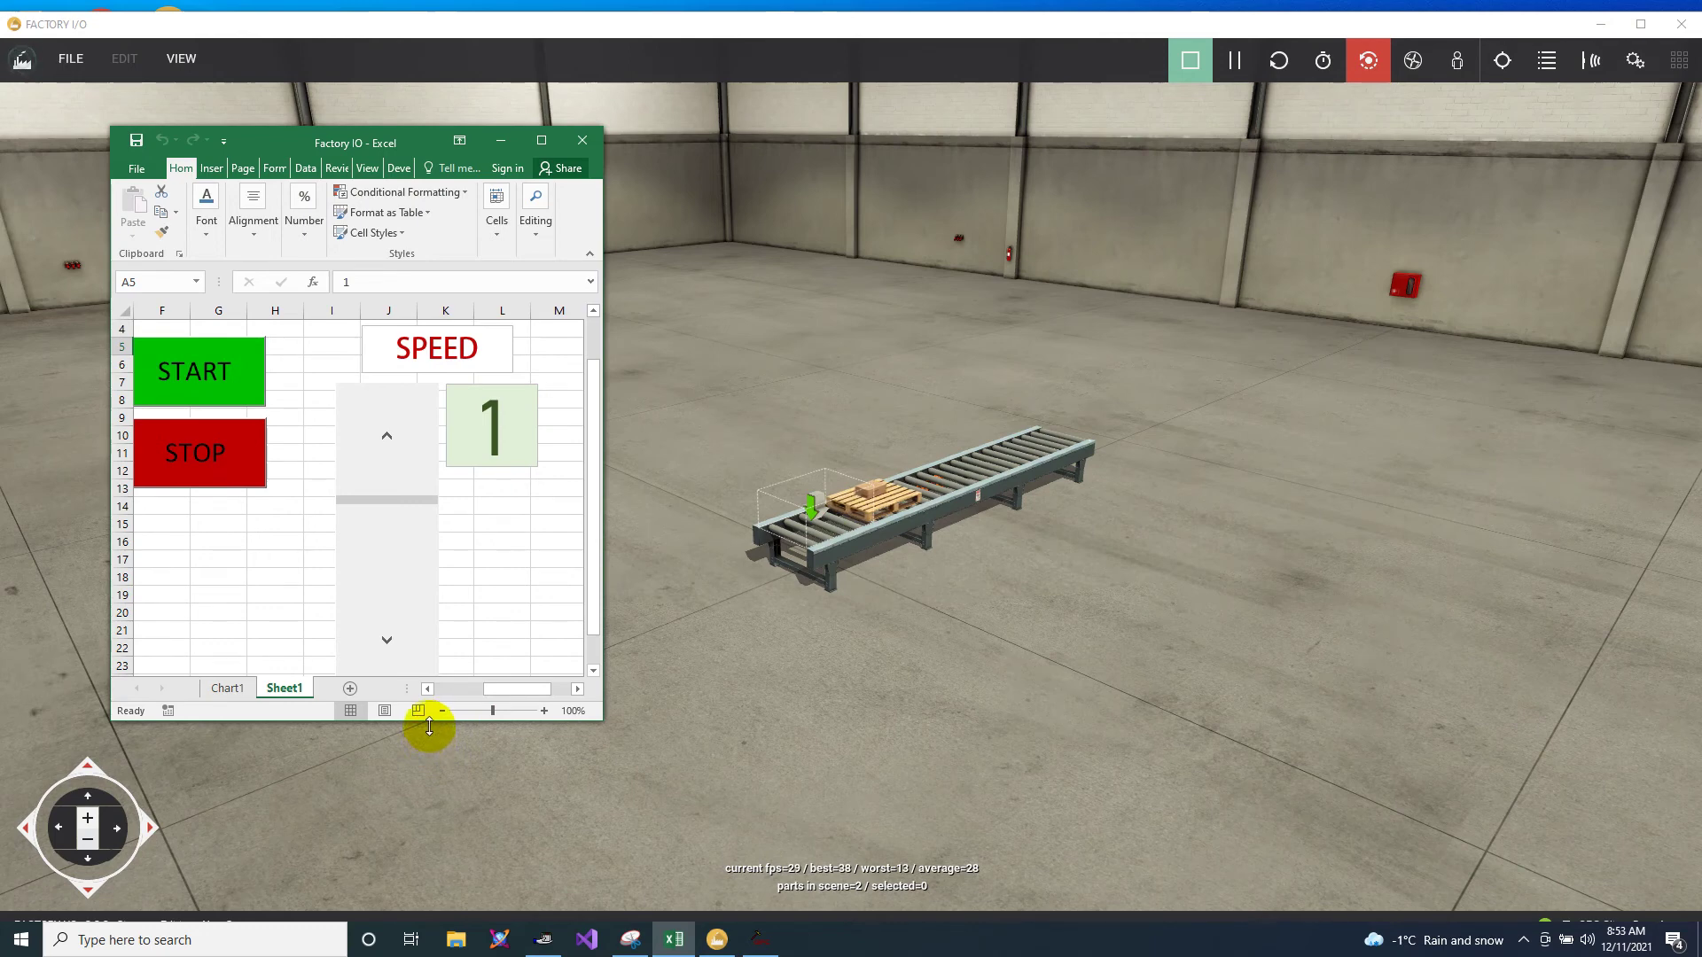
pyautogui.moveTo(429, 727); pyautogui.dragTo(429, 751)
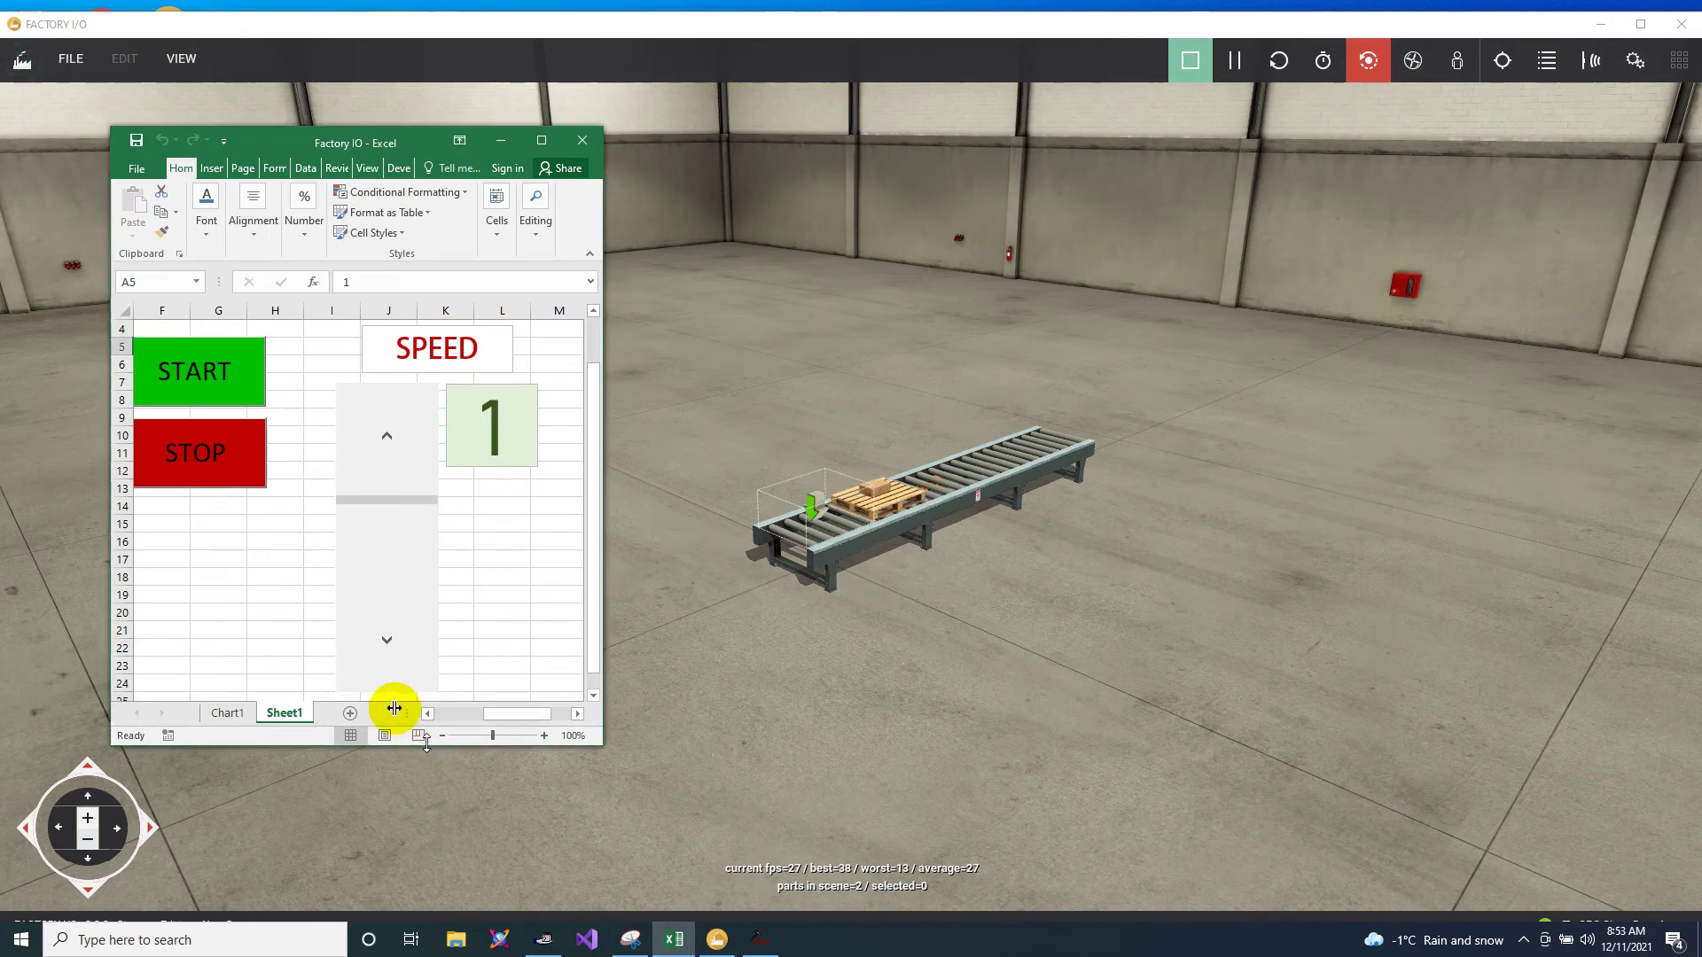
# Step: Raise SPEED one step at a time from 1 up to 10
pyautogui.click(386, 638)
pyautogui.click(386, 638)
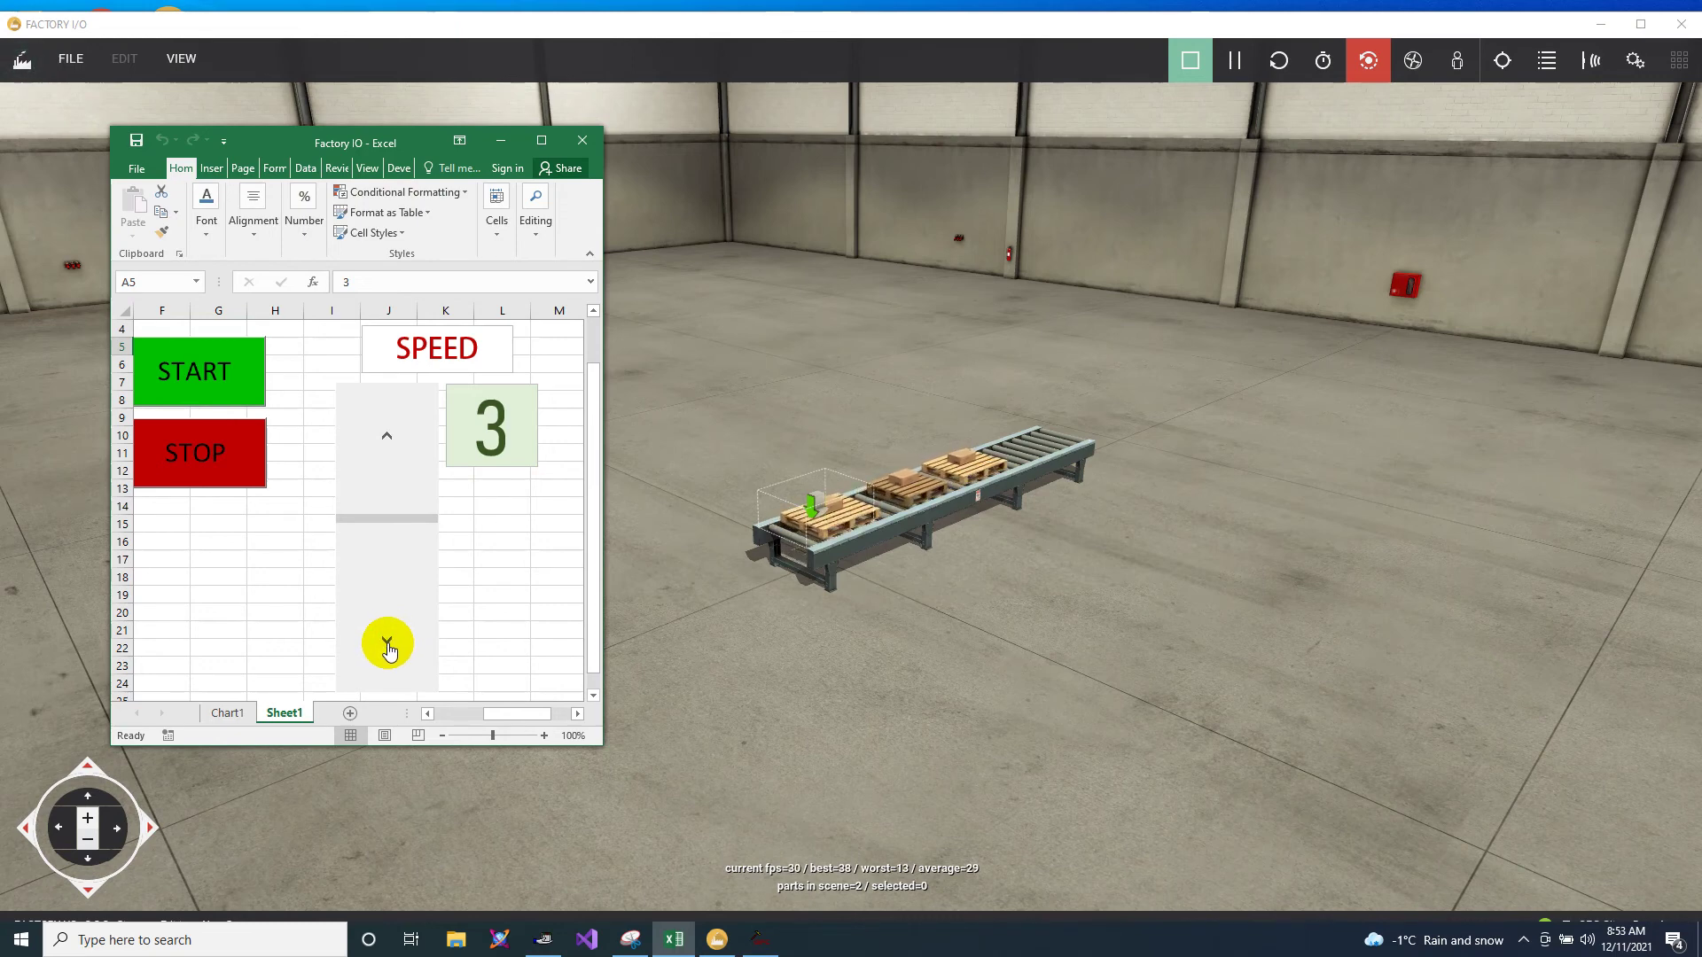
pyautogui.click(387, 642)
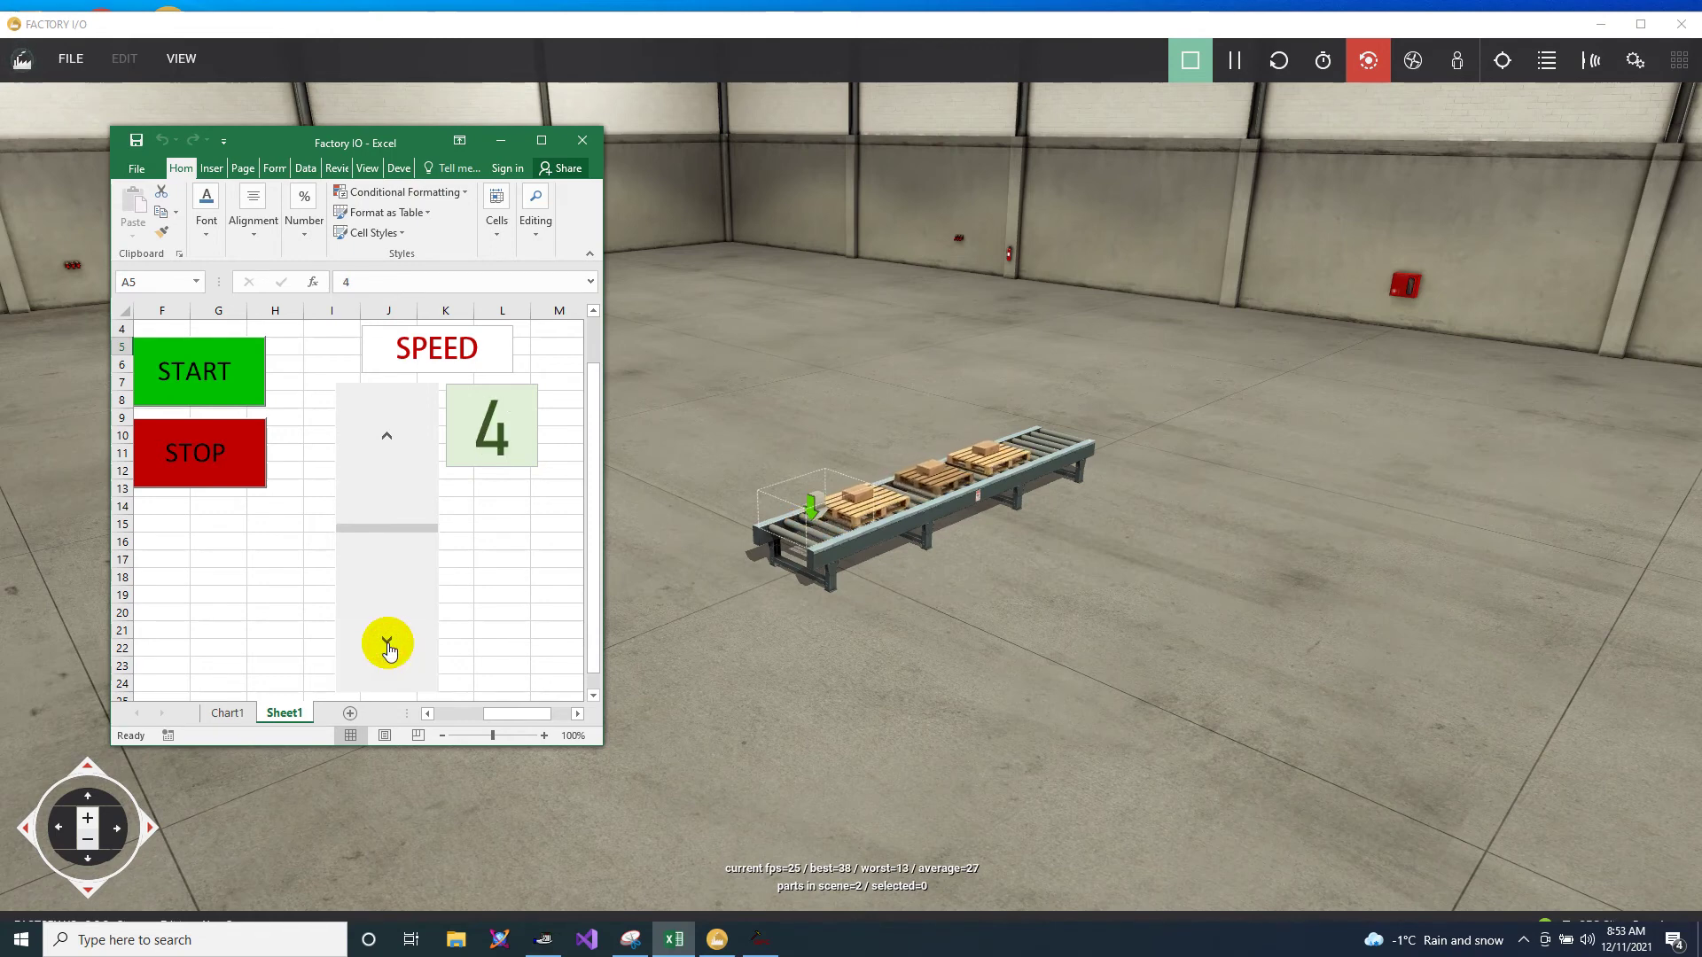
pyautogui.click(387, 643)
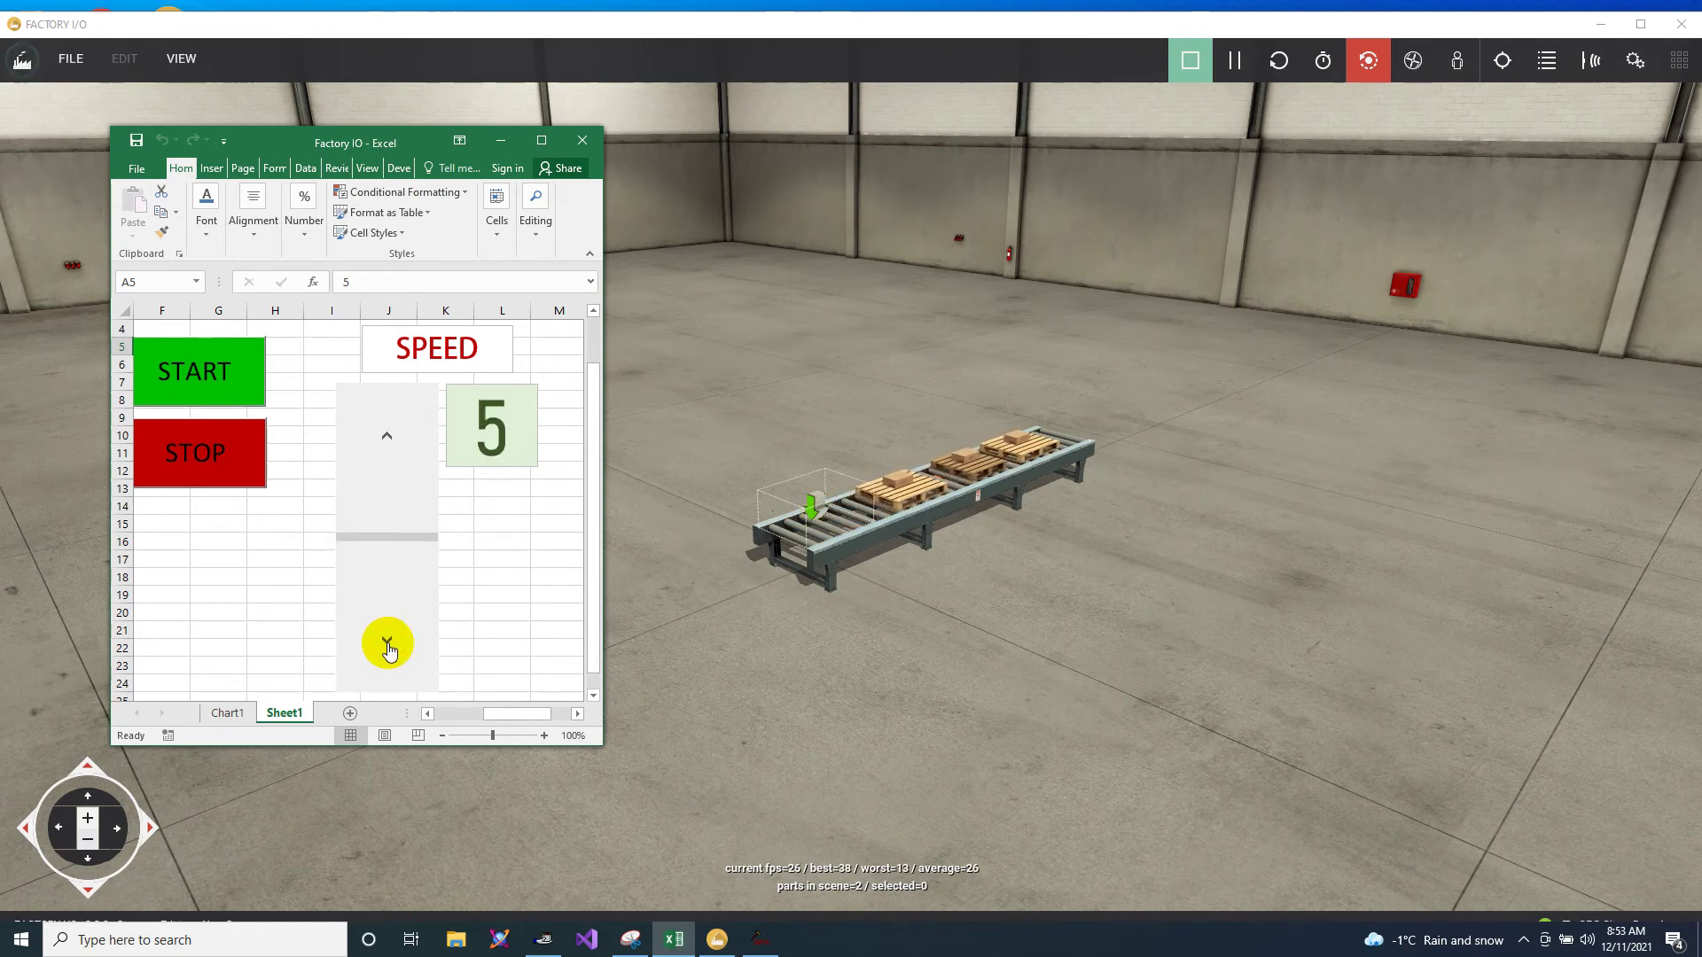
pyautogui.click(387, 644)
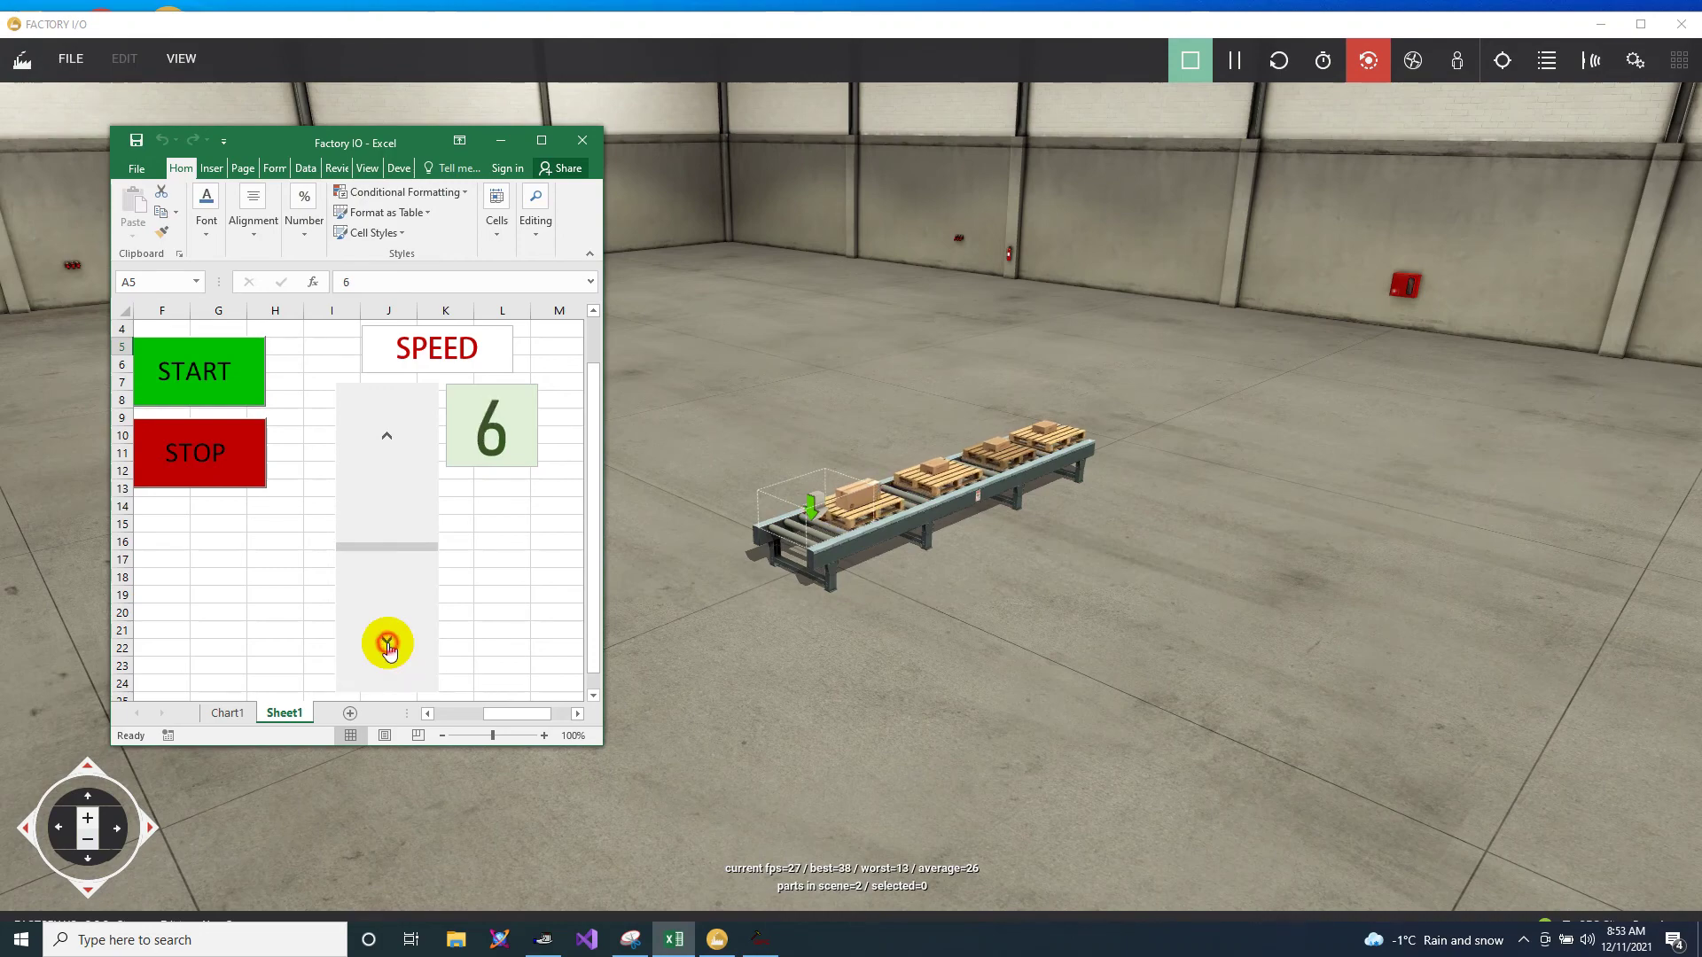
pyautogui.click(387, 643)
pyautogui.click(387, 644)
pyautogui.click(388, 643)
pyautogui.click(387, 644)
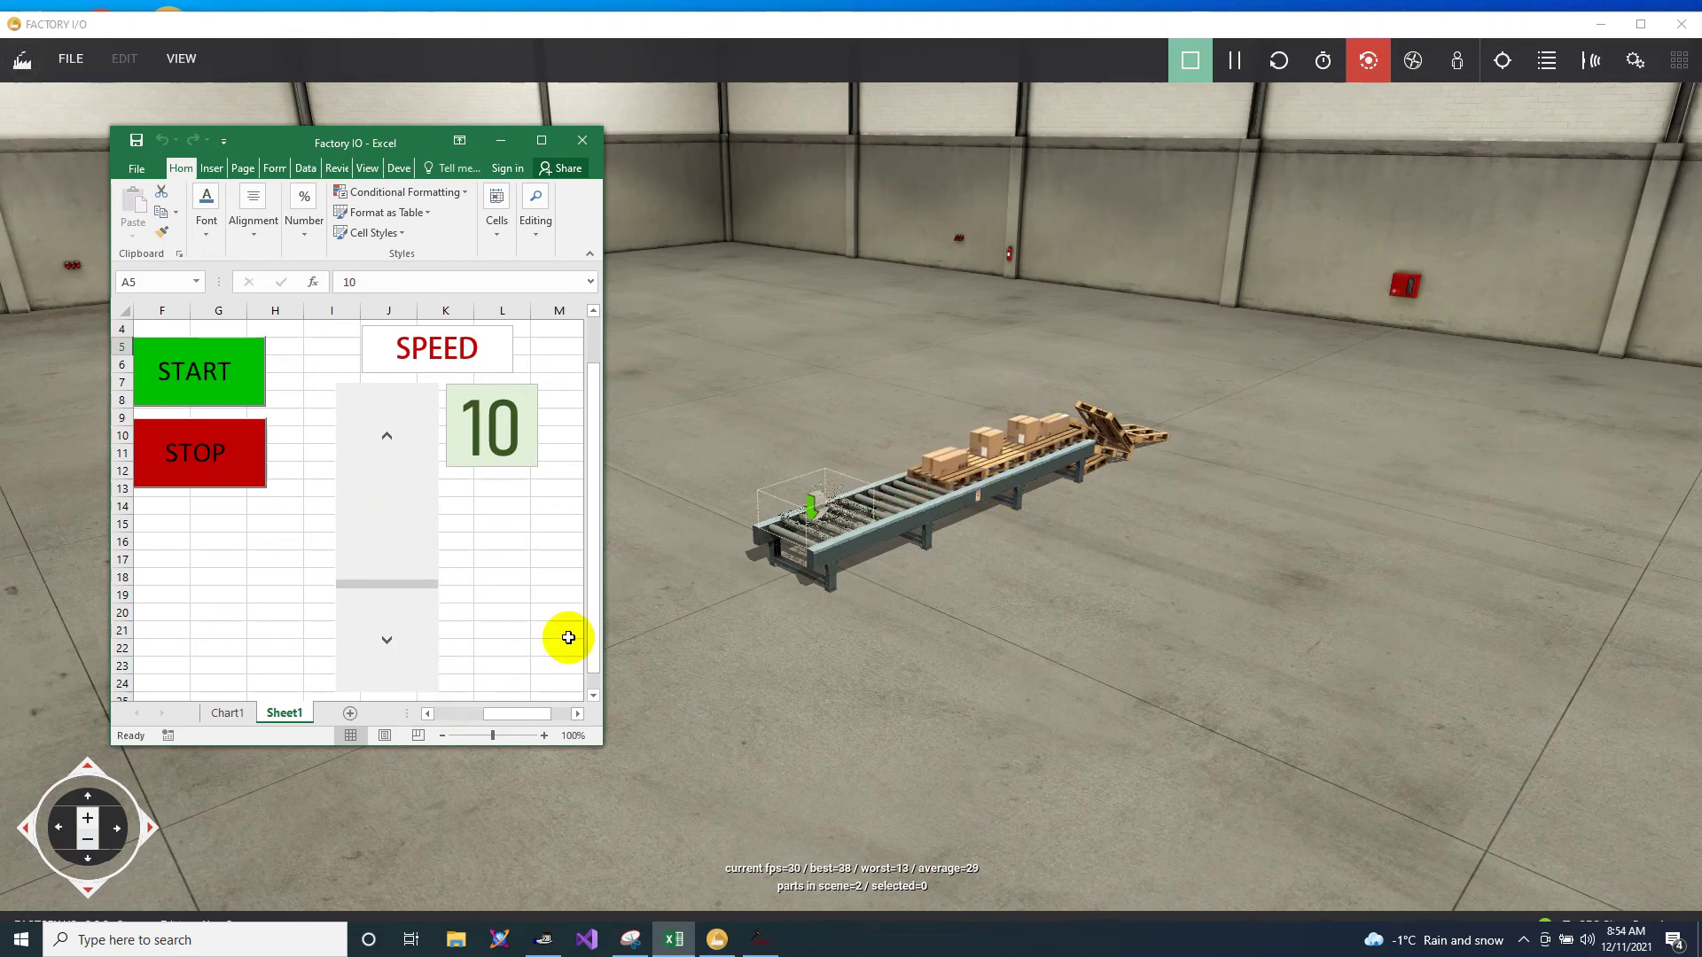
# Step: Lower the conveyor SPEED from 10 to 4 and watch the pallets in Factory I/O
pyautogui.click(390, 433)
pyautogui.click(390, 434)
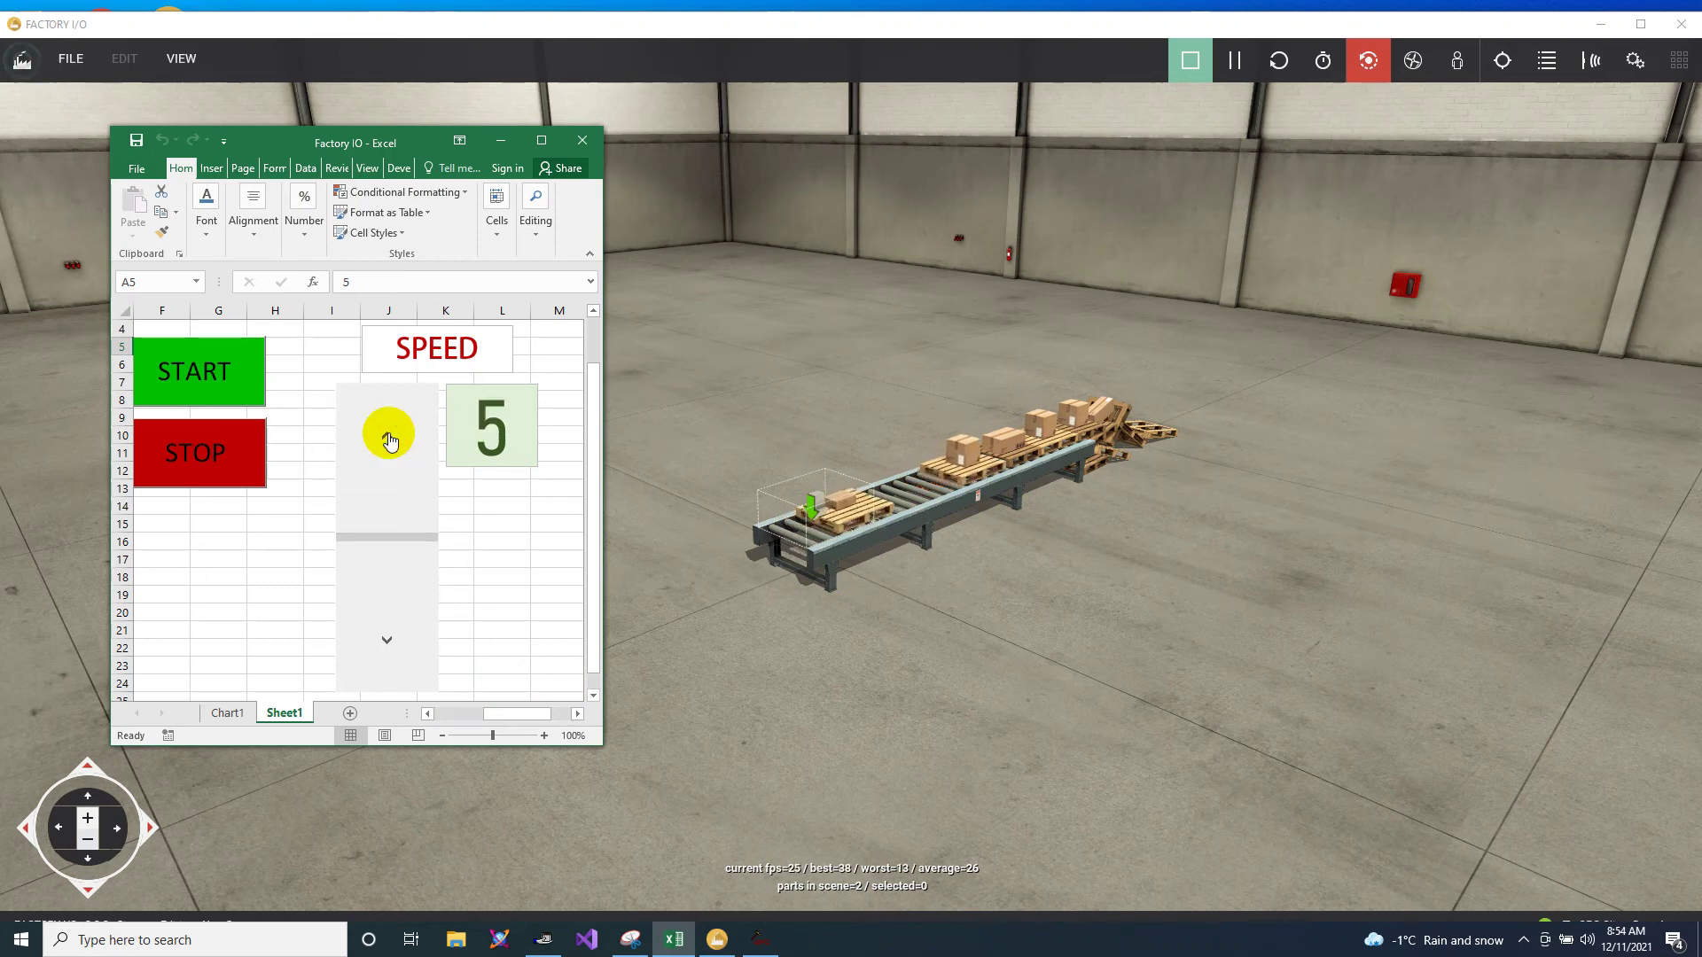
pyautogui.click(390, 434)
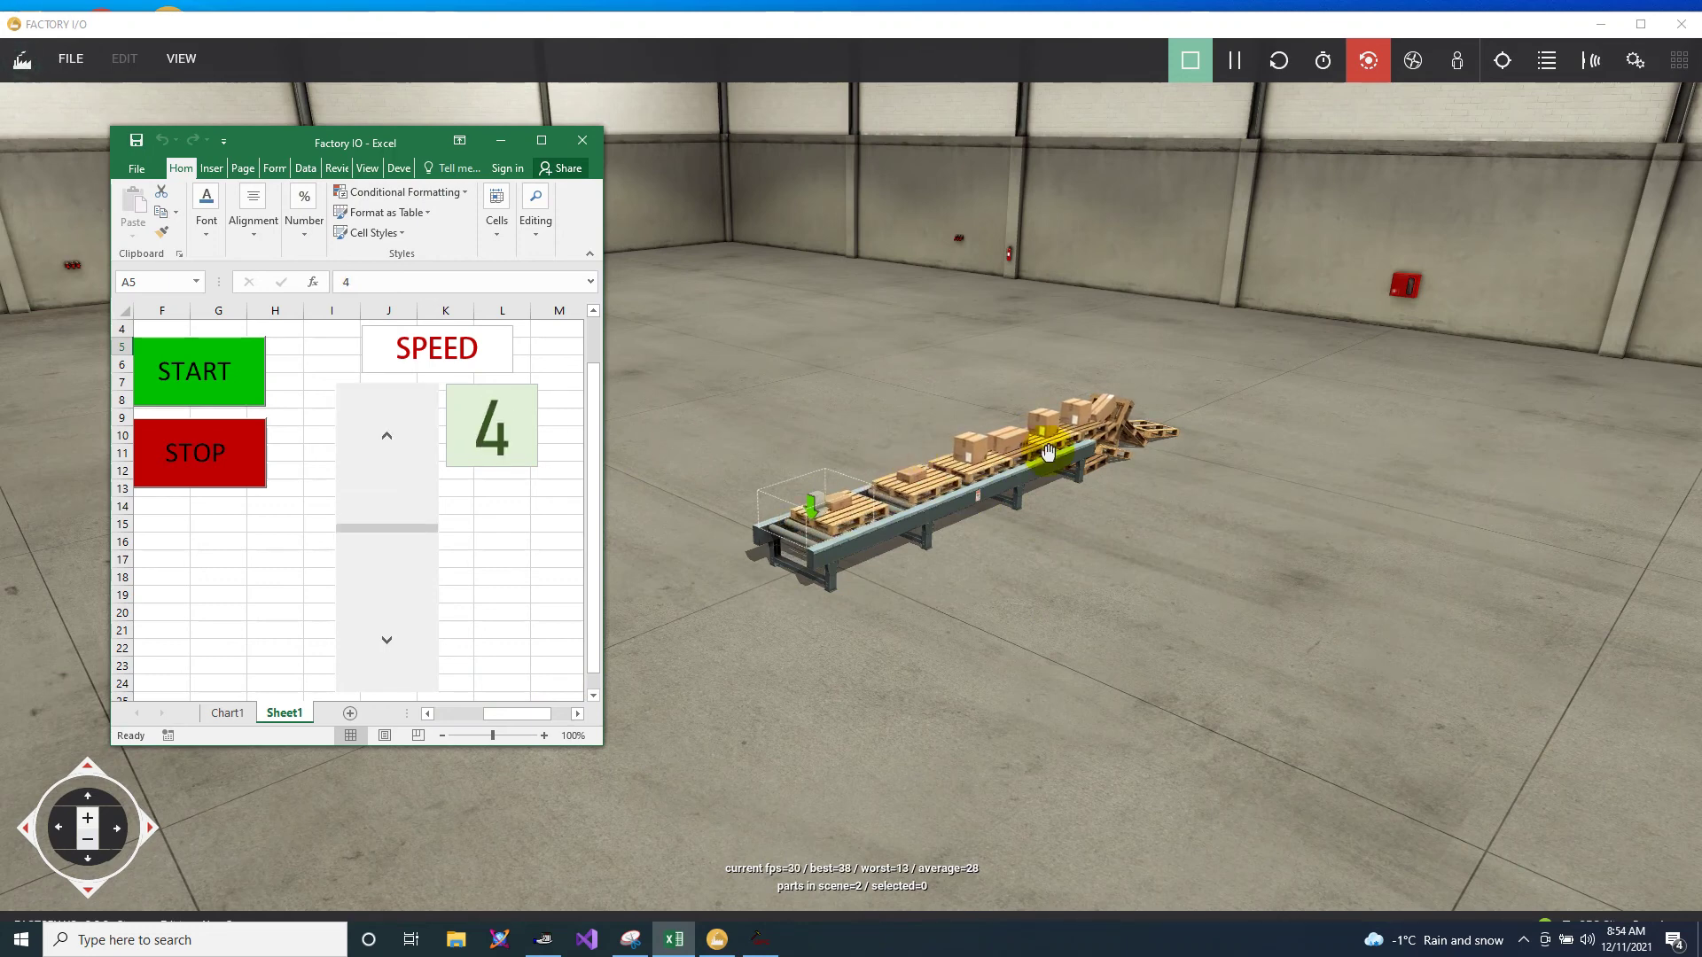
pyautogui.click(1101, 433)
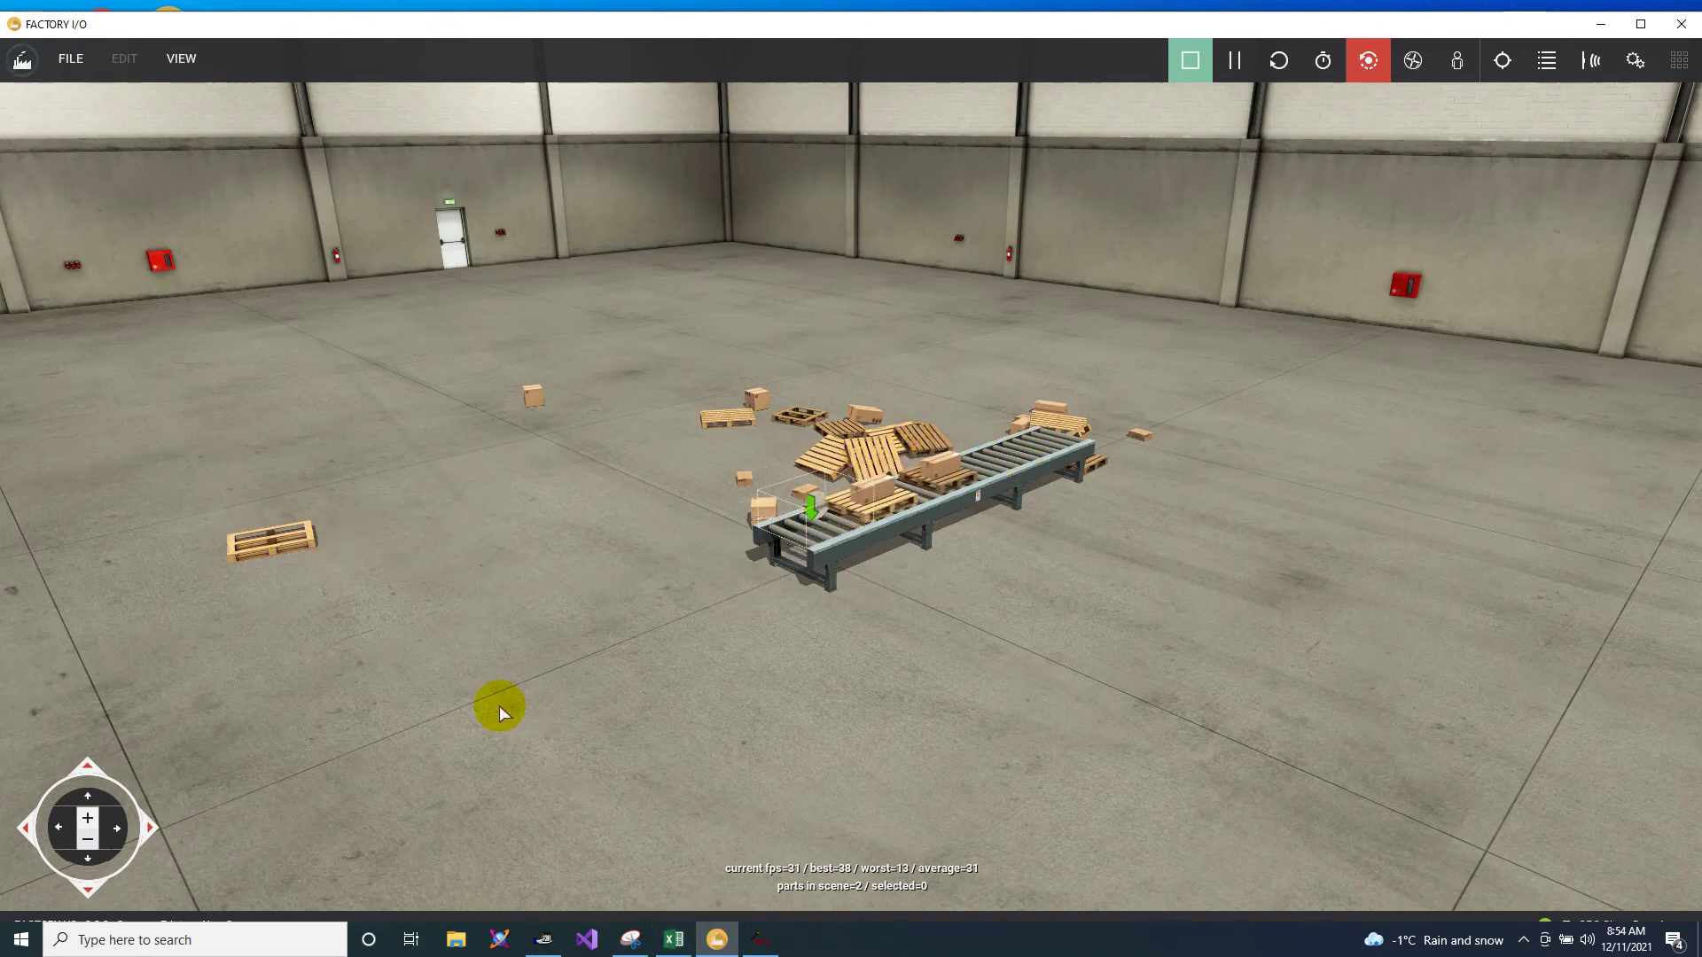
# Step: Raise the SPEED back up to 9, then fling a pallet off the conveyor in Factory I/O
pyautogui.click(676, 942)
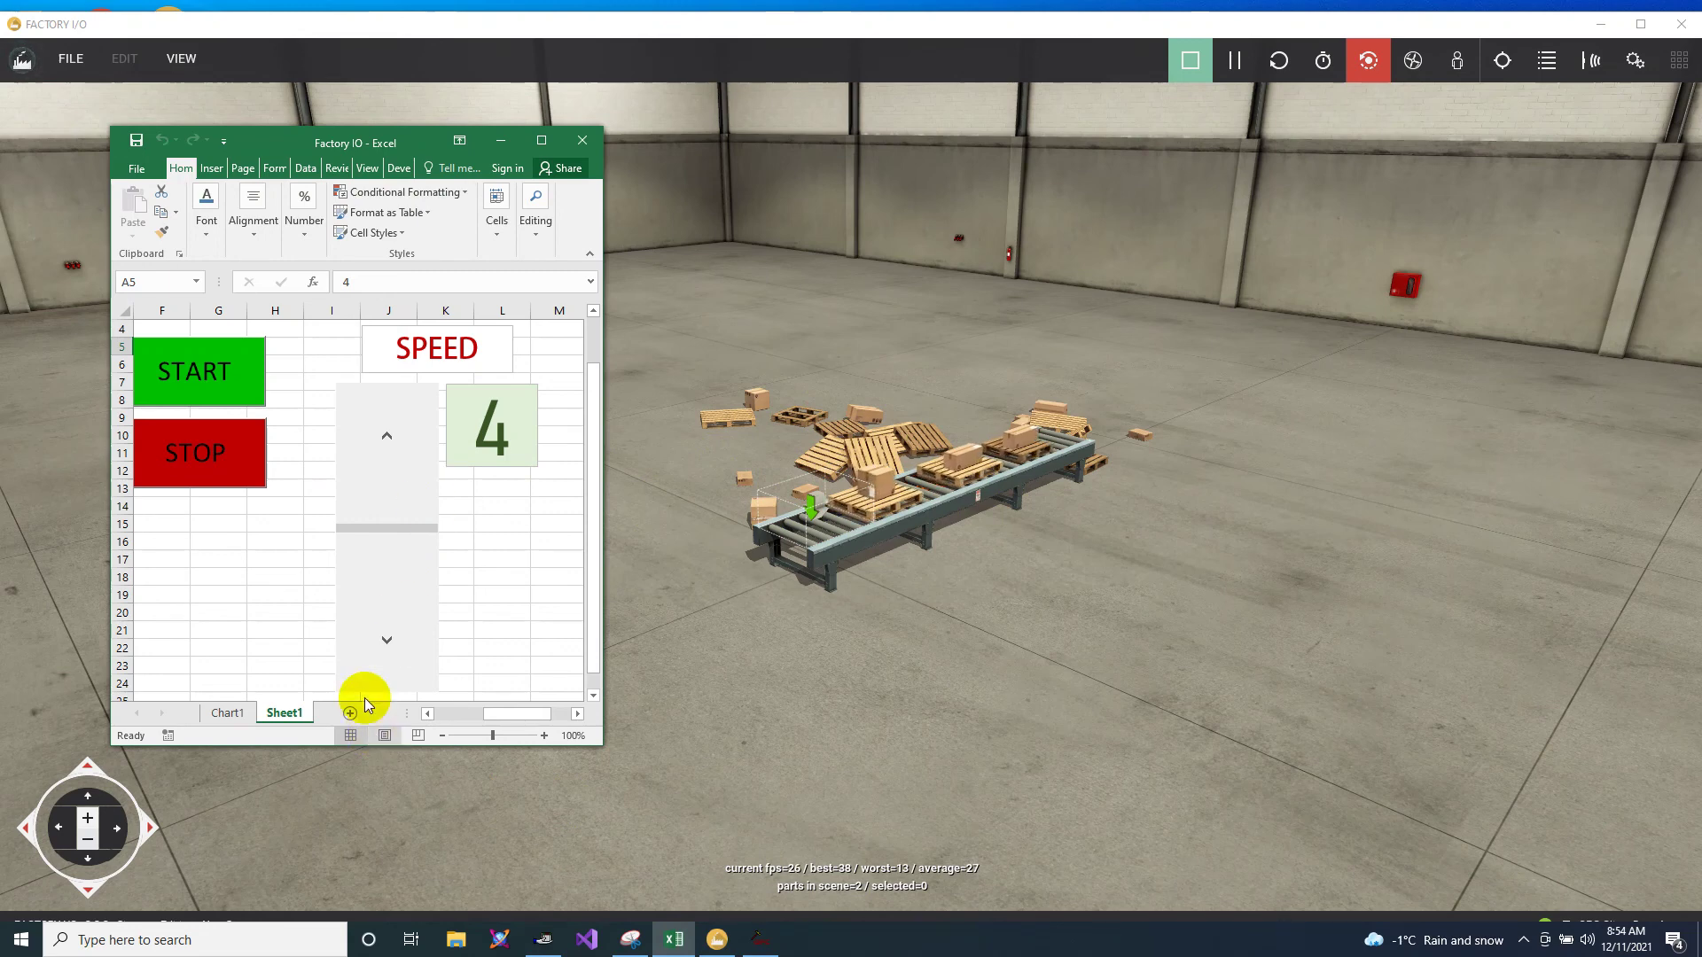
pyautogui.click(387, 639)
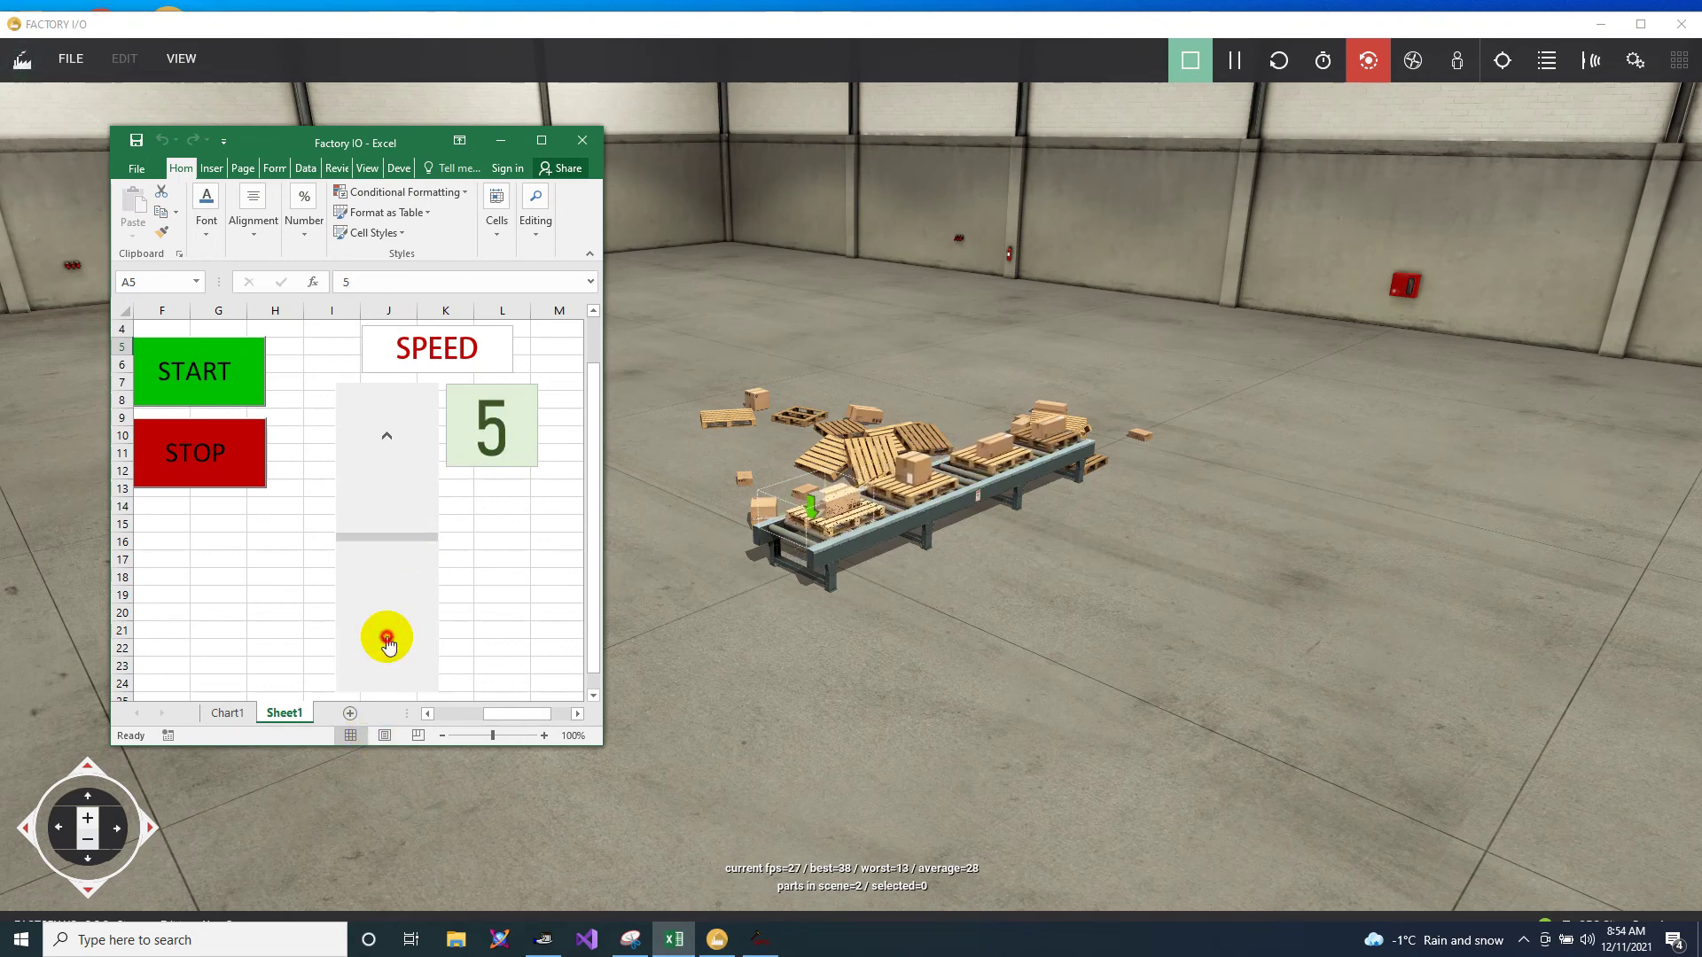
pyautogui.click(387, 639)
pyautogui.click(387, 640)
pyautogui.click(386, 639)
pyautogui.click(386, 639)
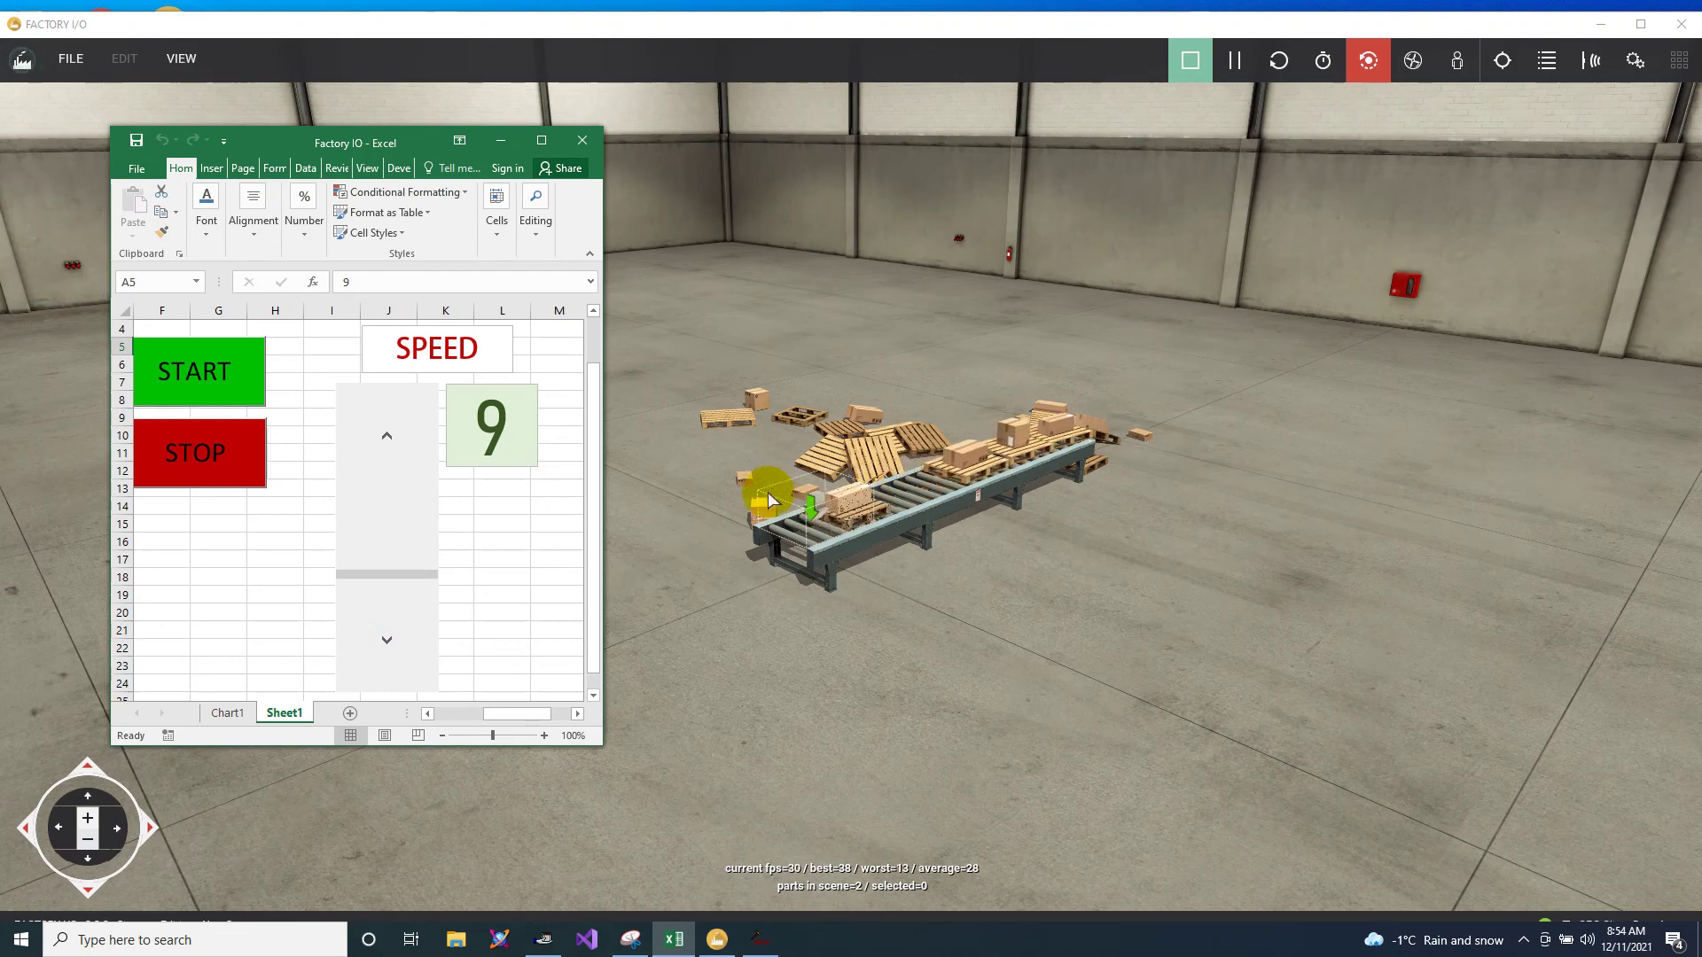
pyautogui.click(972, 419)
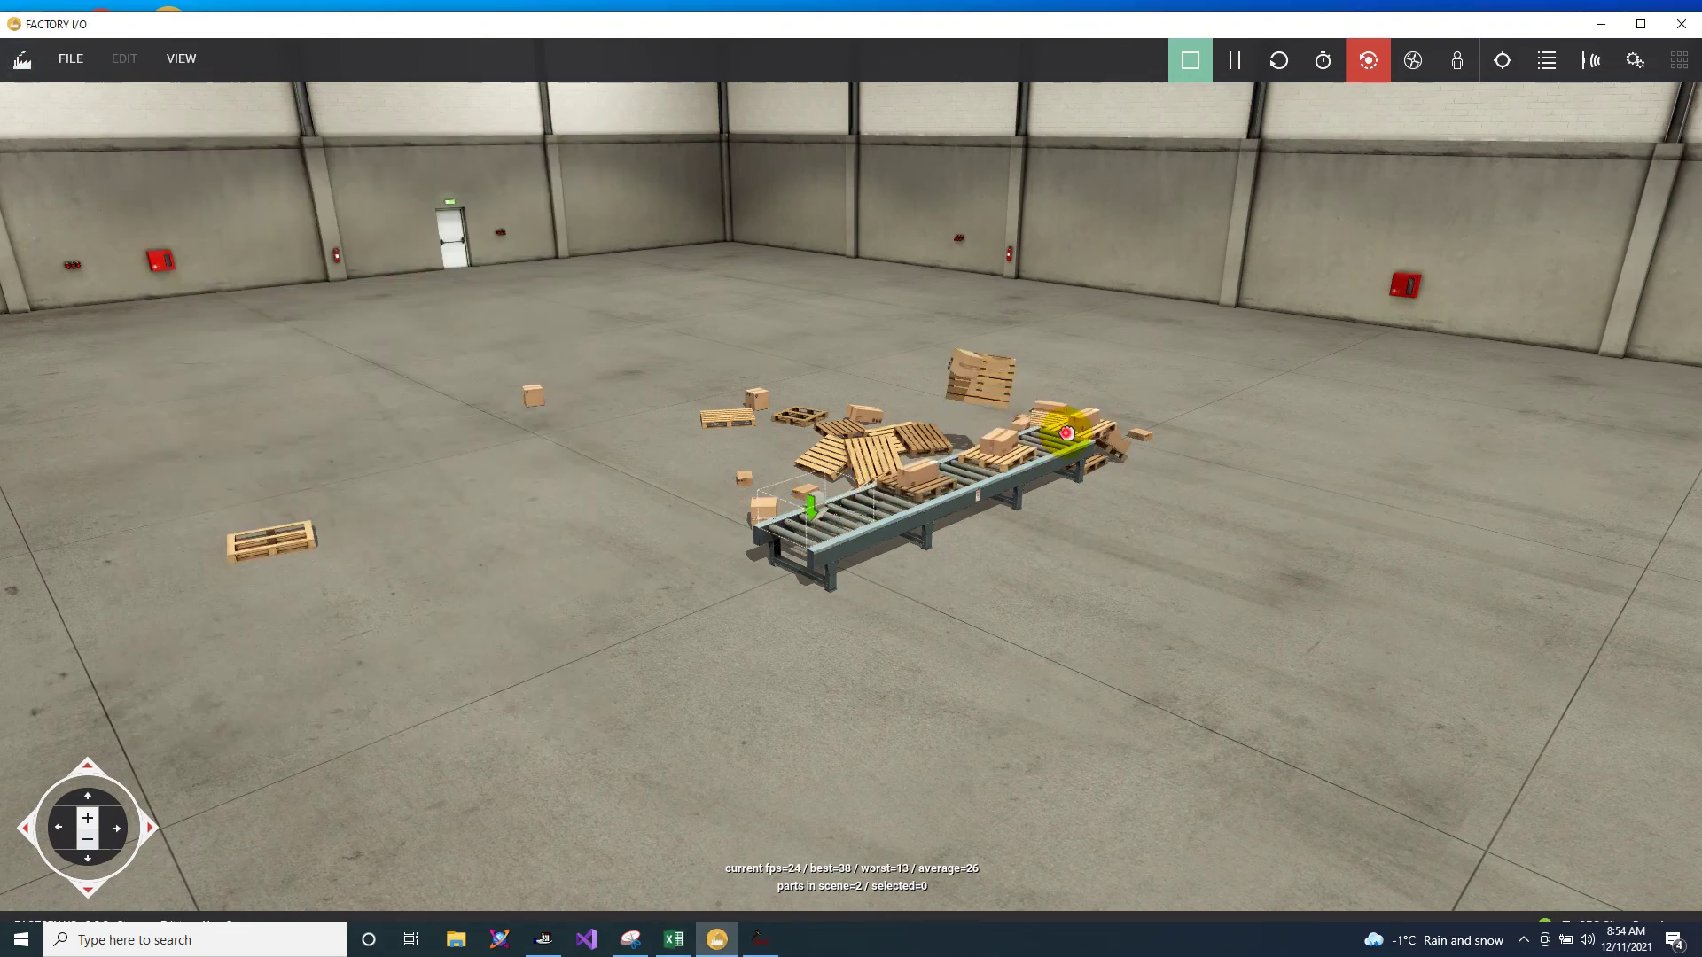
pyautogui.moveTo(1003, 446); pyautogui.dragTo(760, 285)
# Step: Vary the SPEED between 0 and 10 using the scroll bar arrows and thumb
pyautogui.click(674, 942)
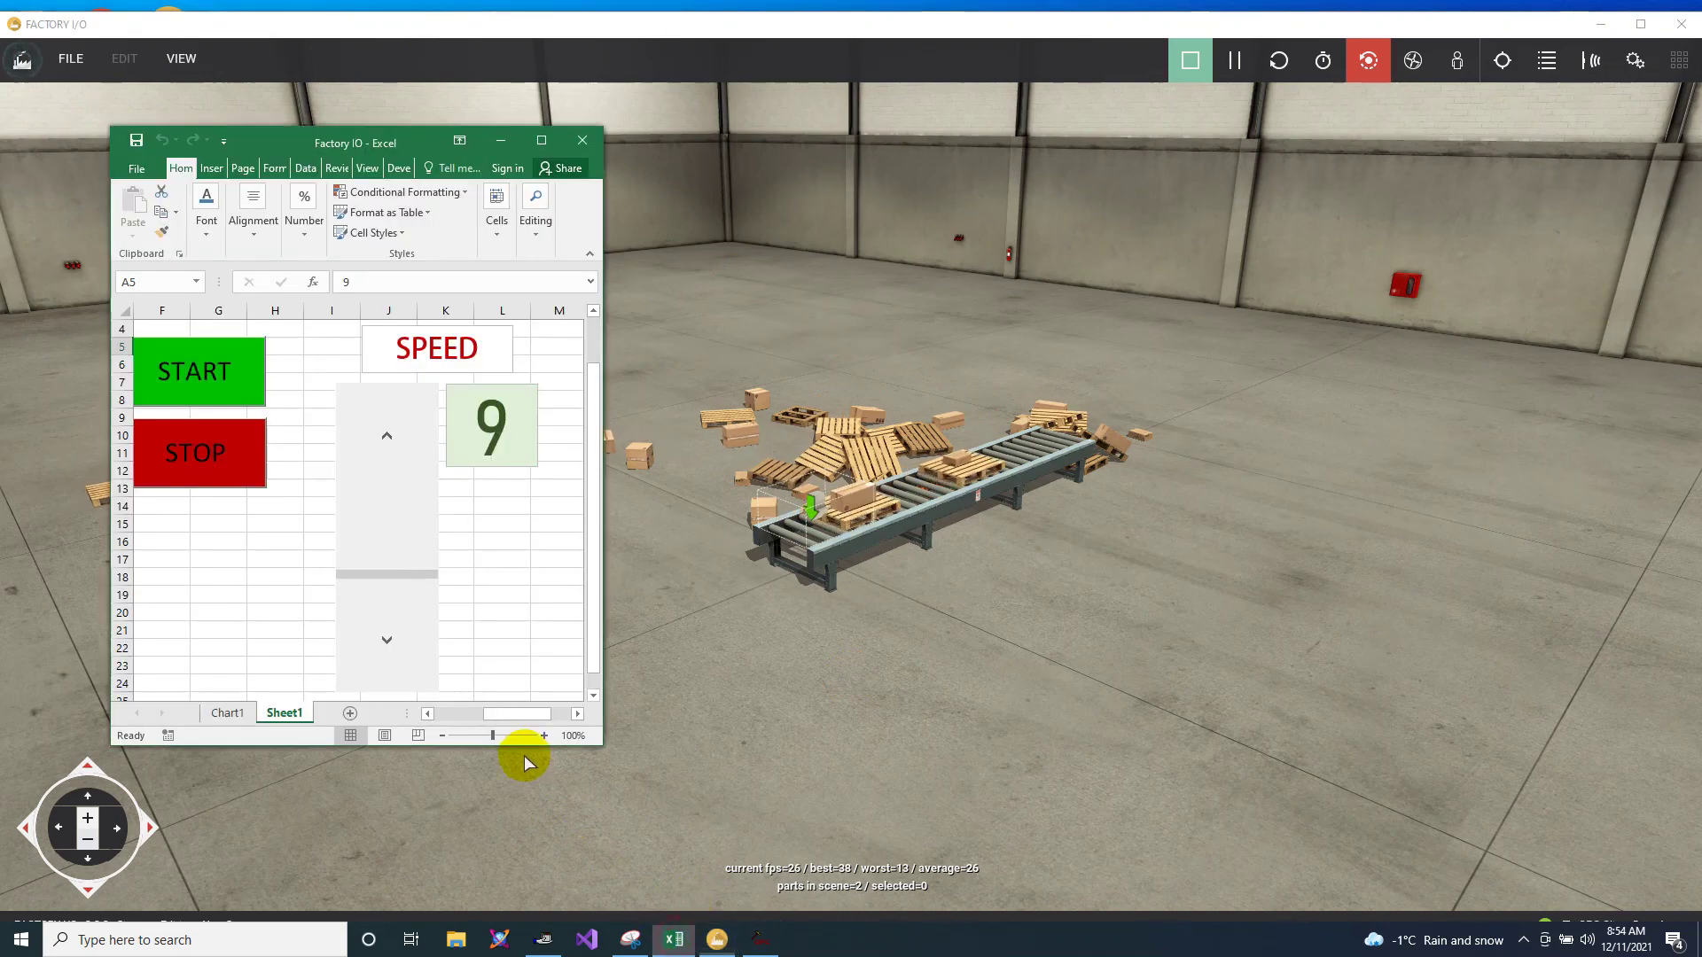
pyautogui.click(405, 638)
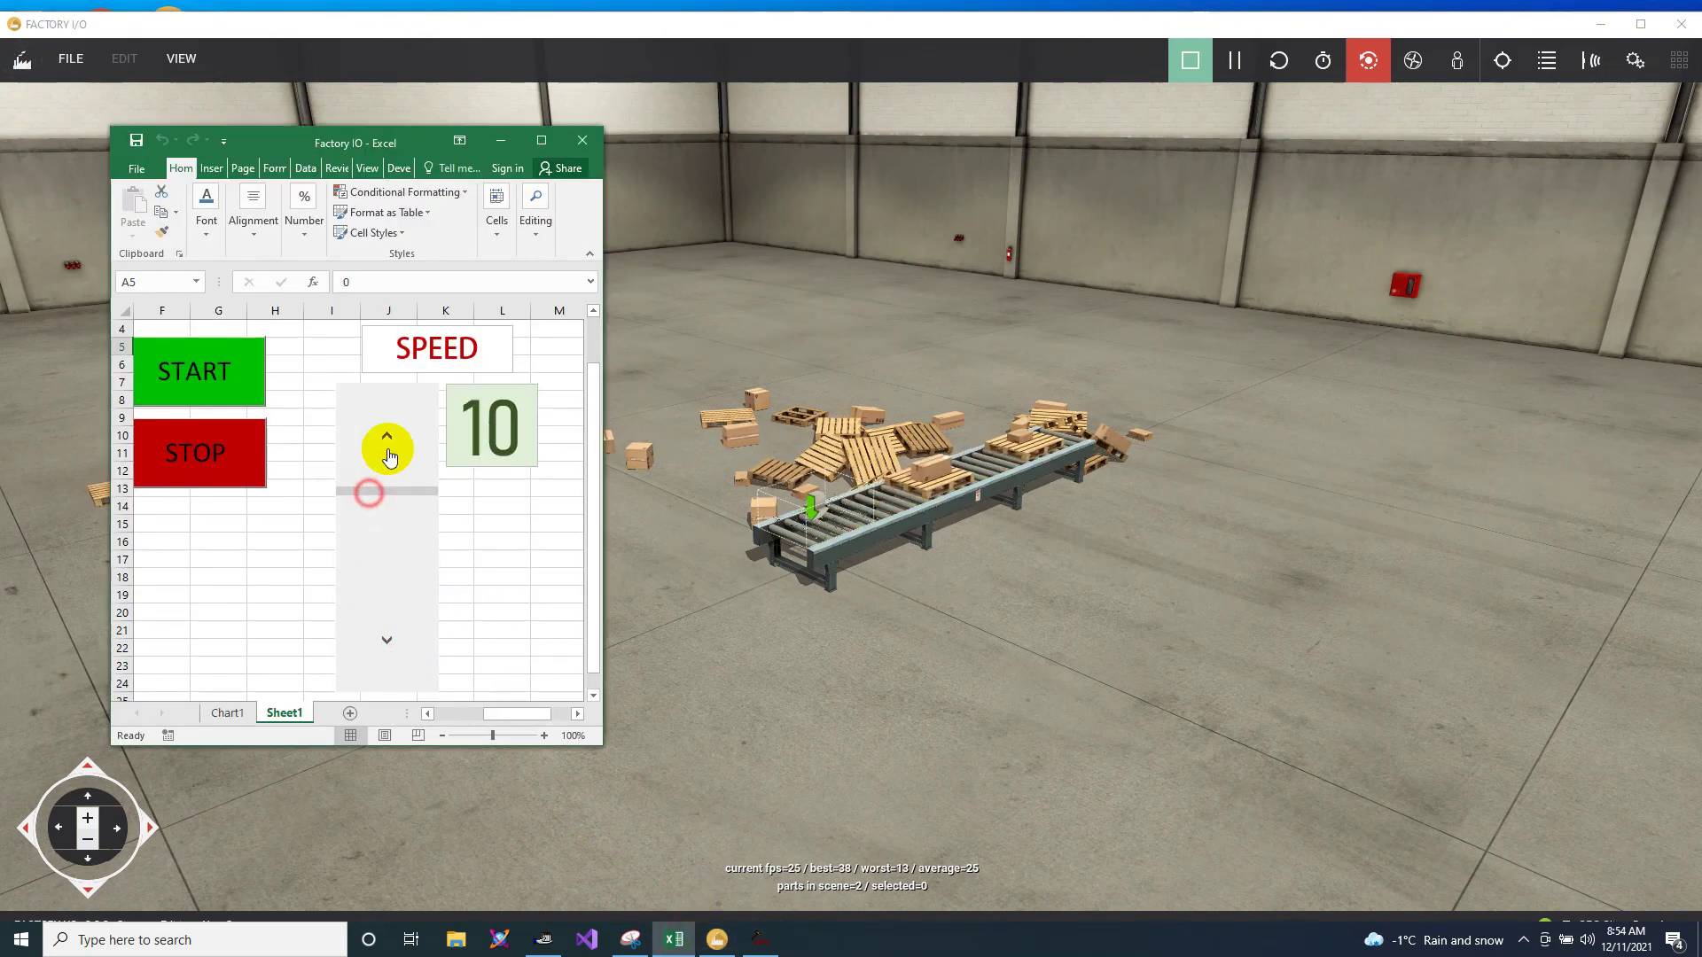
pyautogui.click(388, 453)
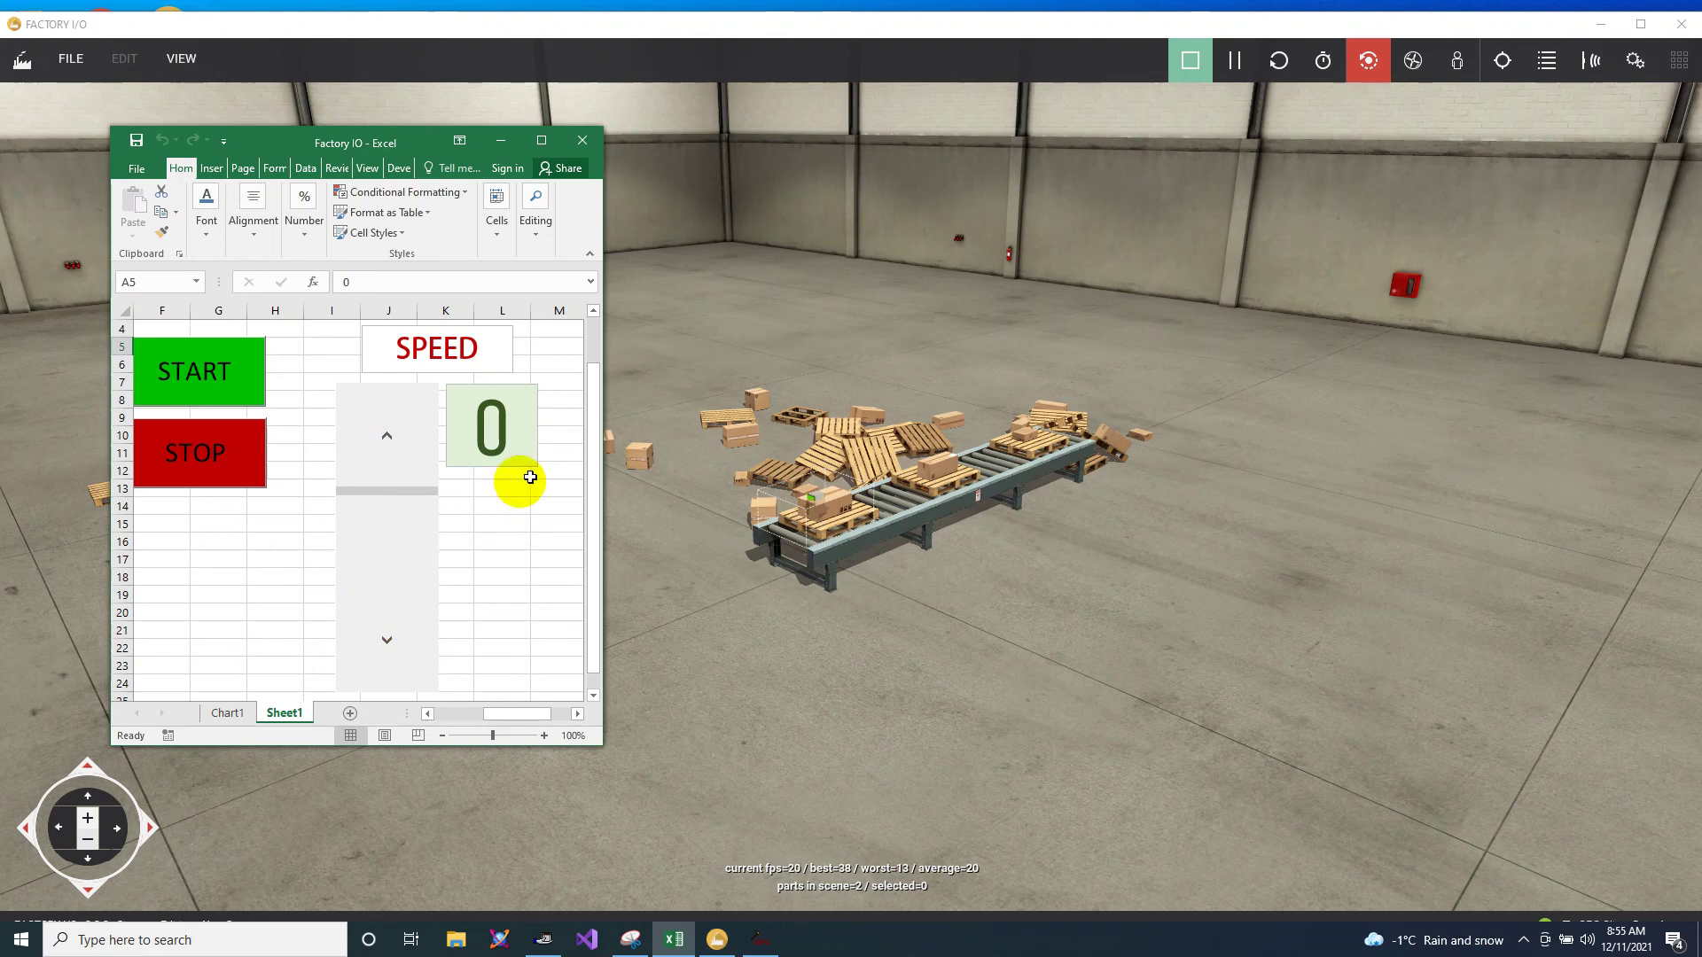
pyautogui.moveTo(394, 491); pyautogui.dragTo(399, 527)
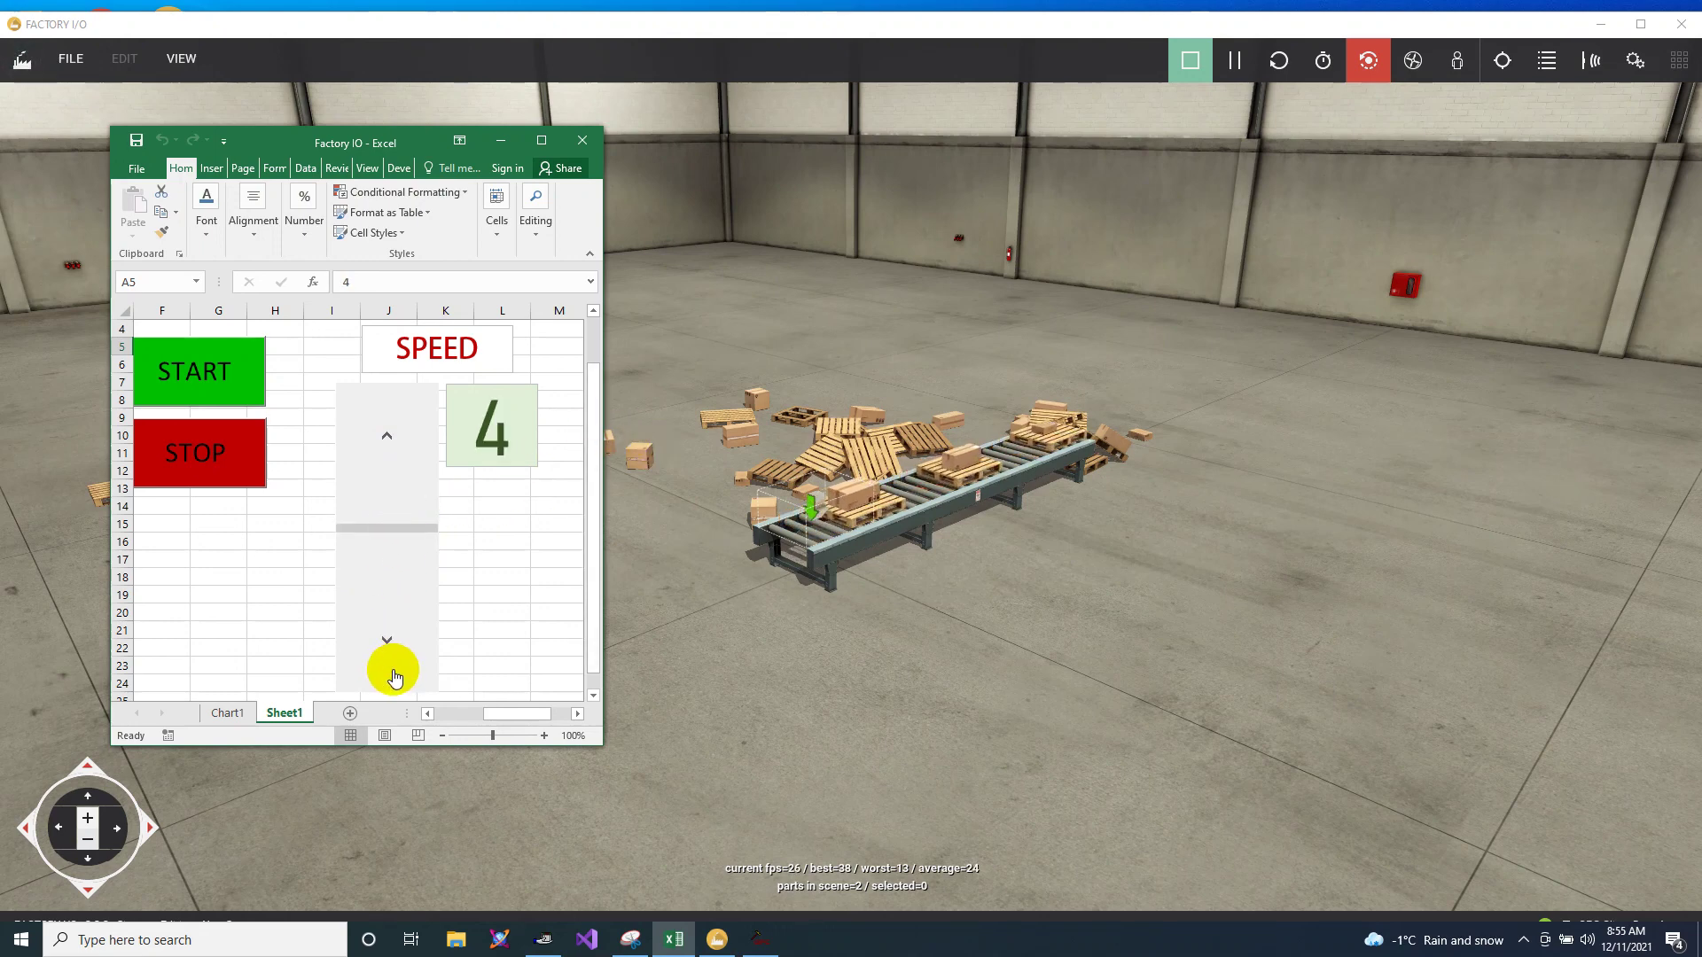
pyautogui.click(385, 640)
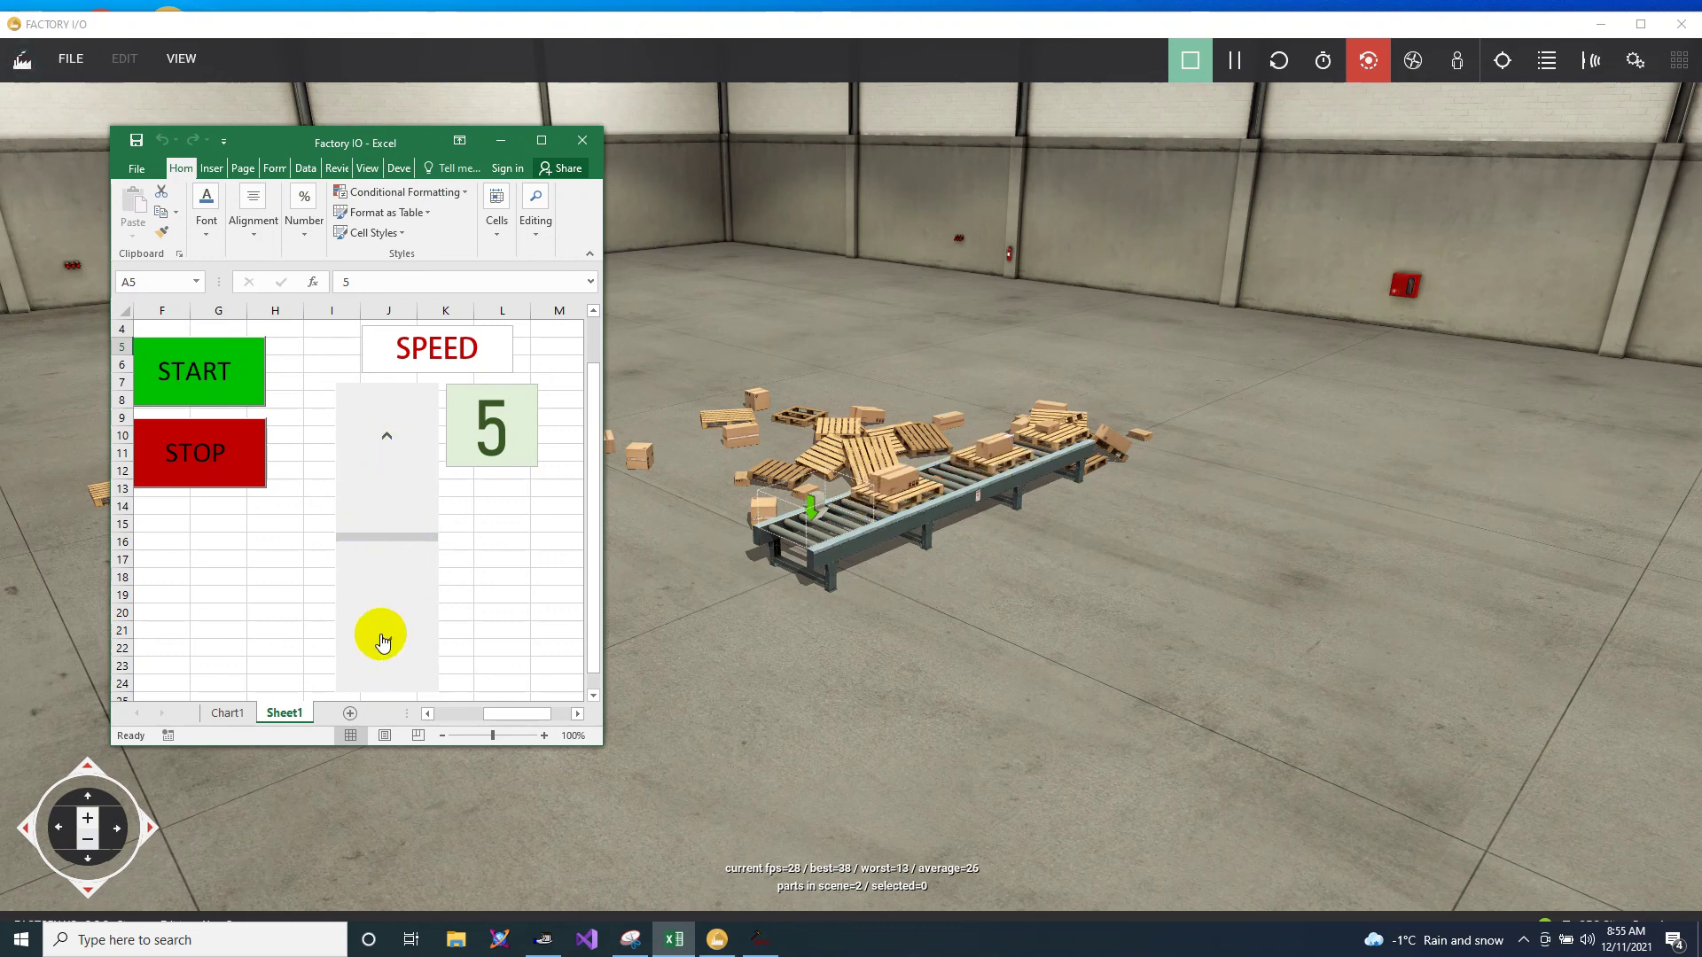
pyautogui.click(387, 435)
pyautogui.click(388, 636)
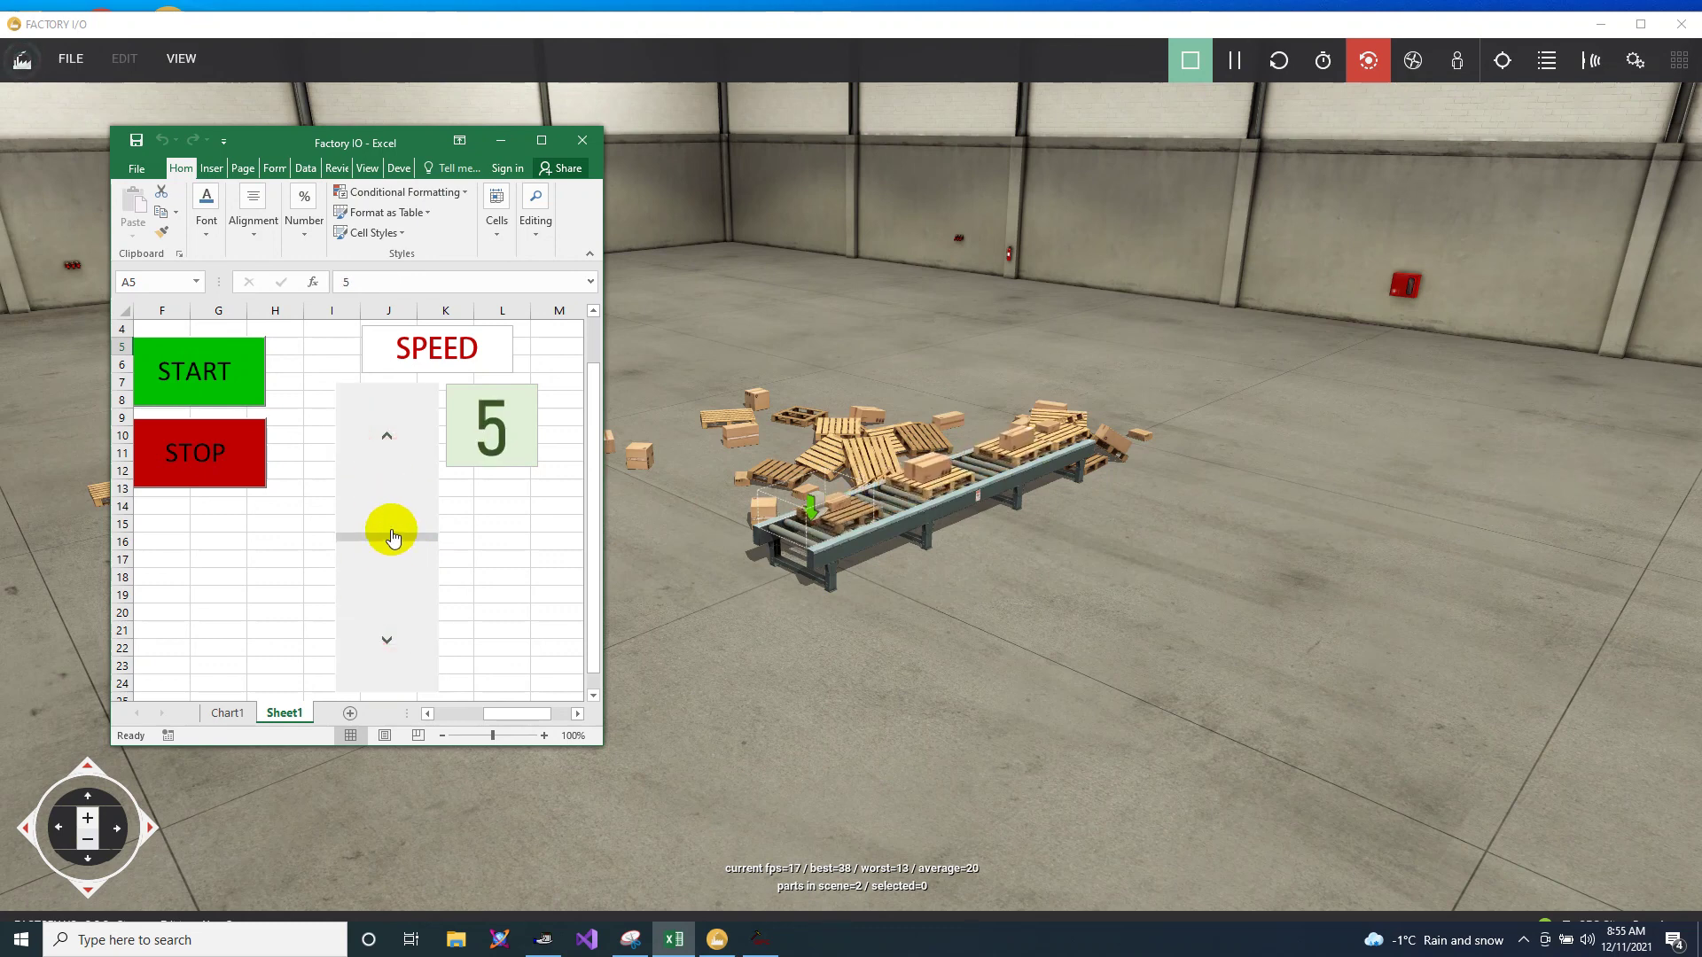
pyautogui.moveTo(391, 543); pyautogui.dragTo(390, 582)
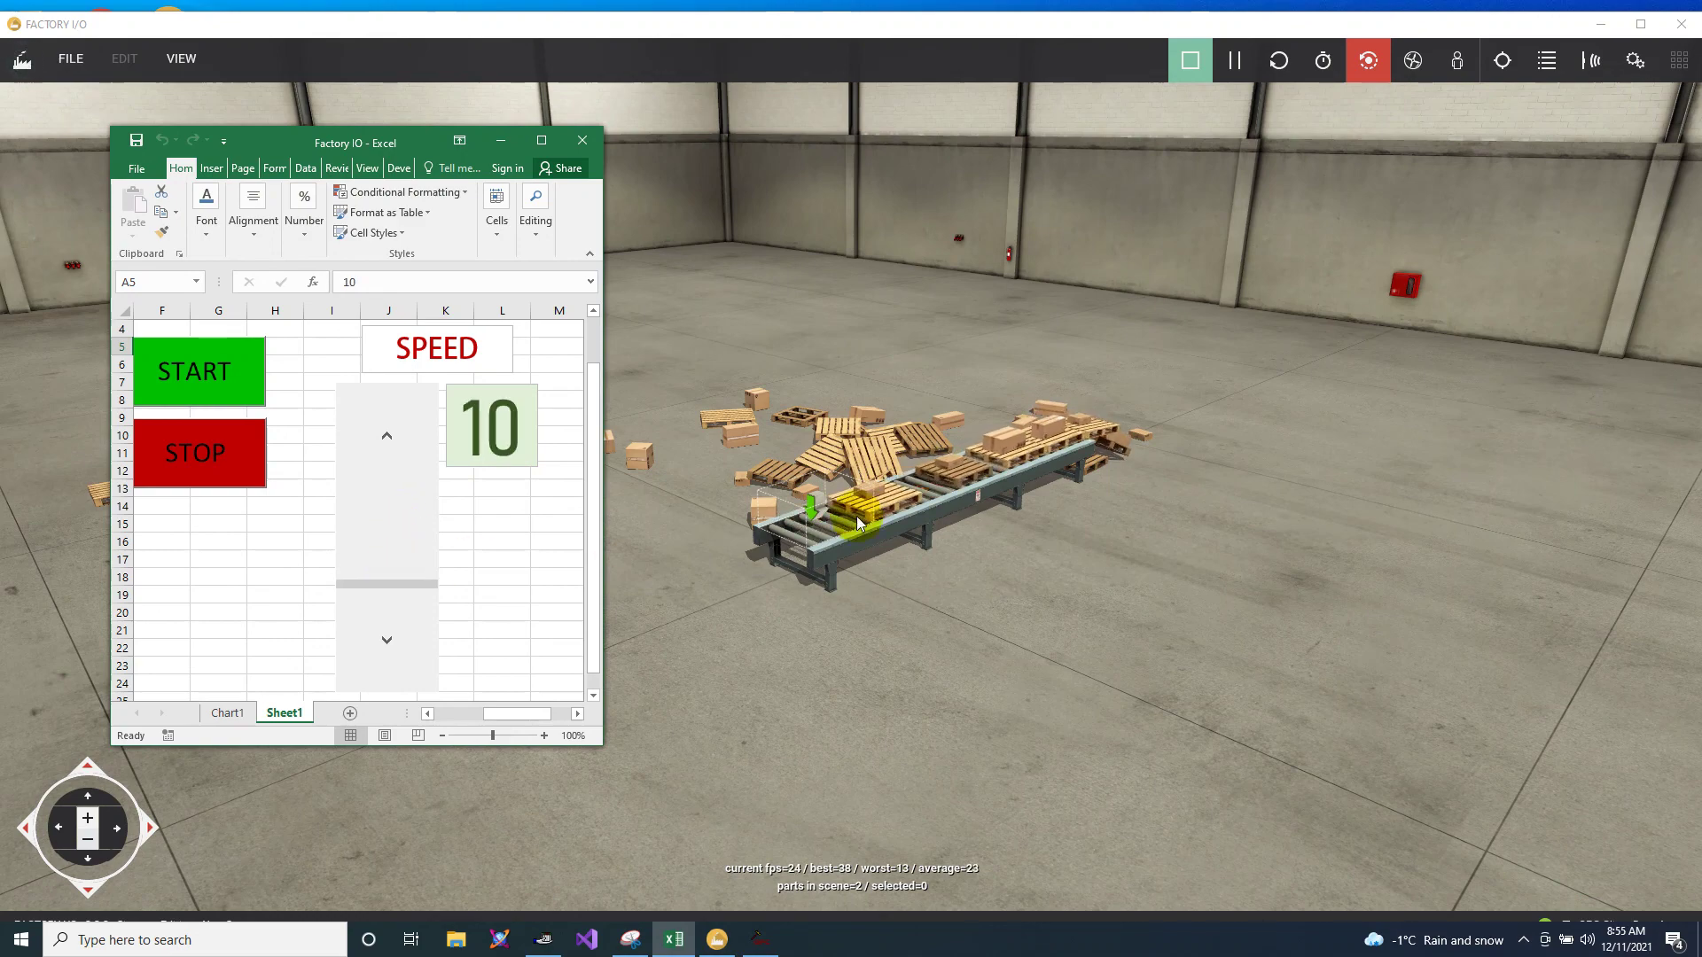
# Step: Check the conveyor in Factory I/O, then step the SPEED down from 10 to 0
pyautogui.click(1034, 443)
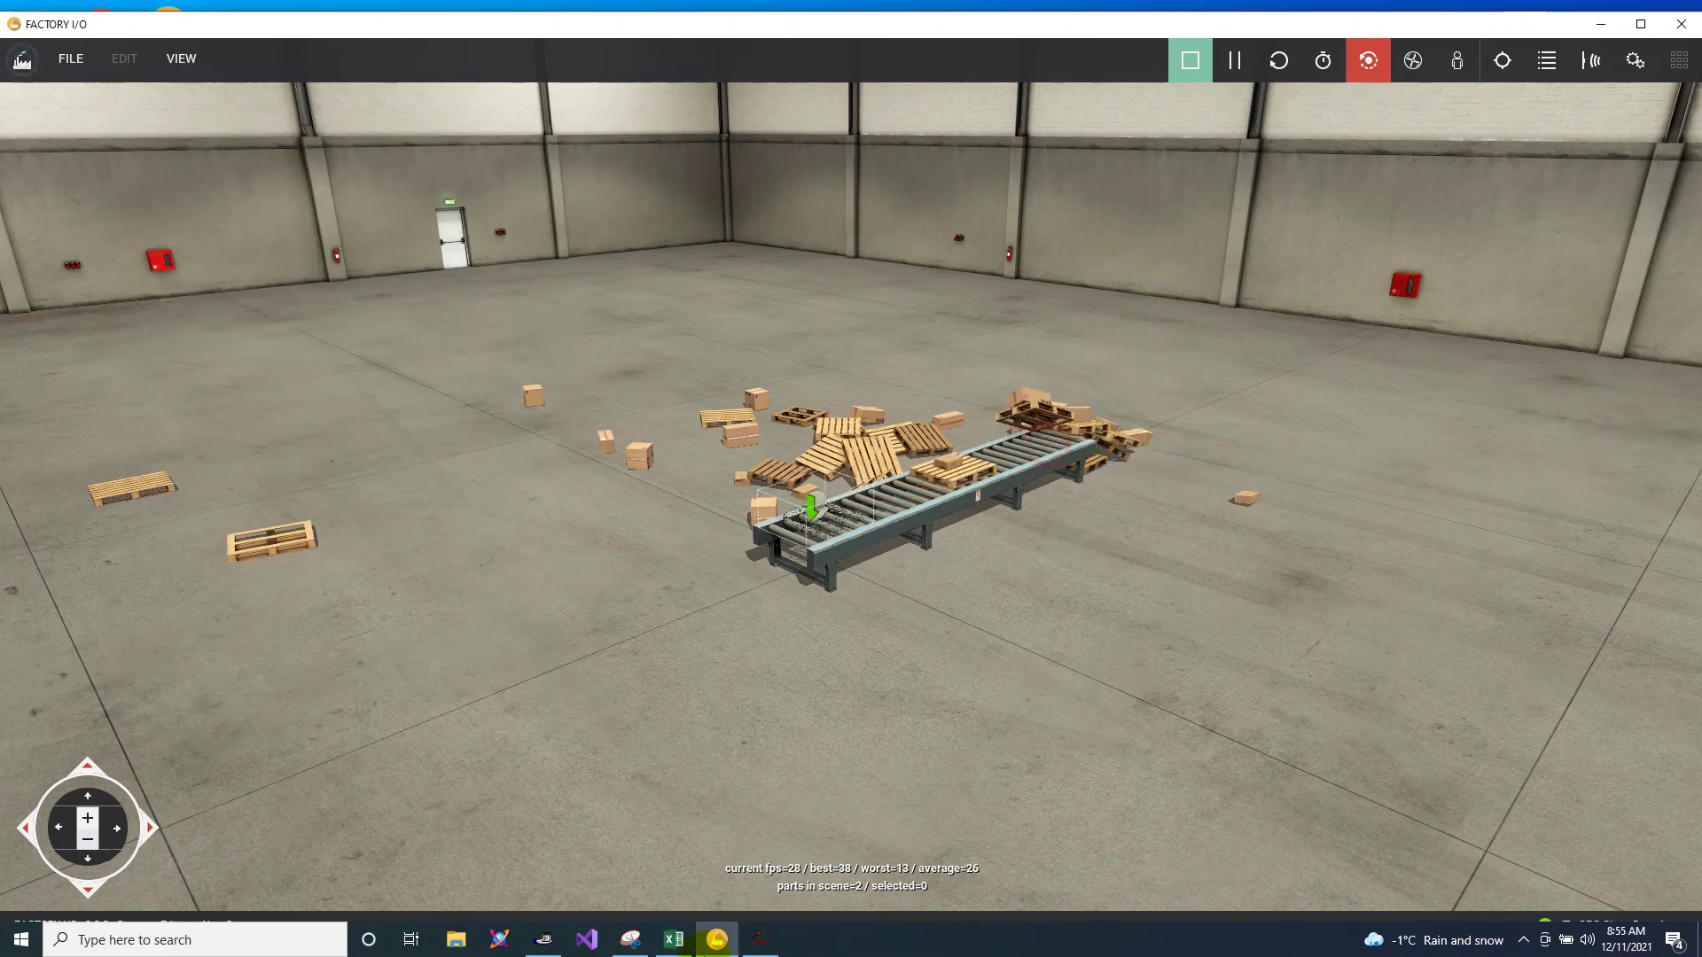
pyautogui.click(660, 946)
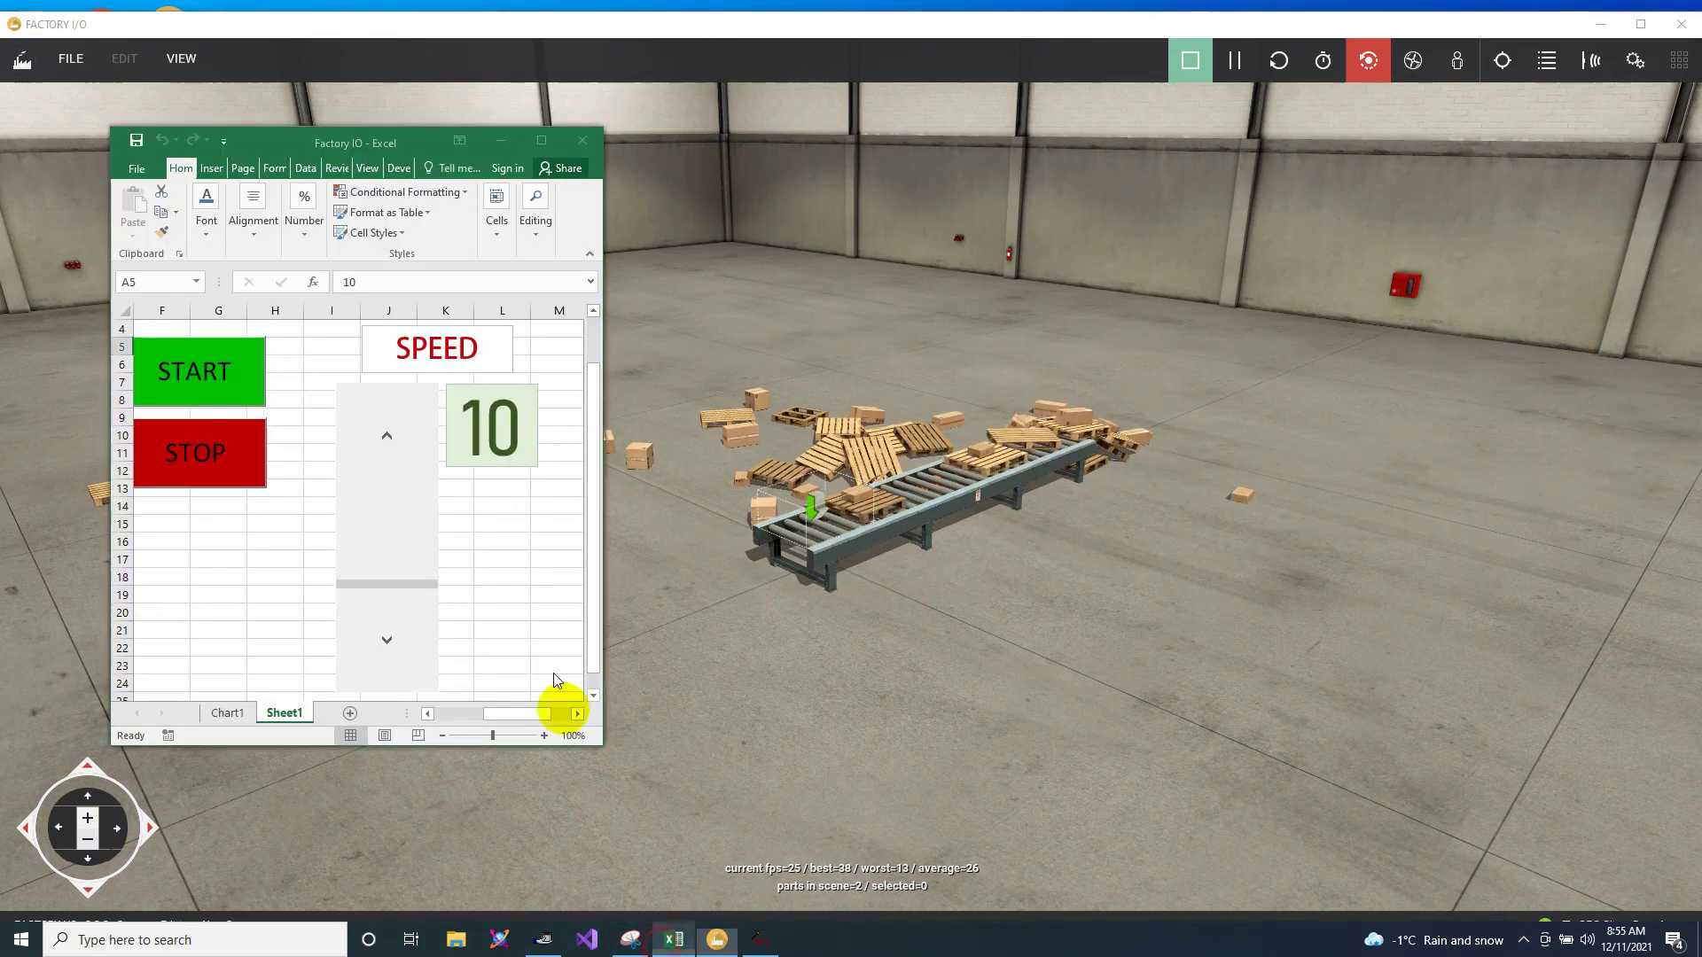
pyautogui.click(379, 434)
pyautogui.click(379, 434)
pyautogui.click(380, 434)
pyautogui.click(379, 434)
pyautogui.click(380, 435)
pyautogui.click(379, 434)
pyautogui.click(380, 434)
pyautogui.click(379, 434)
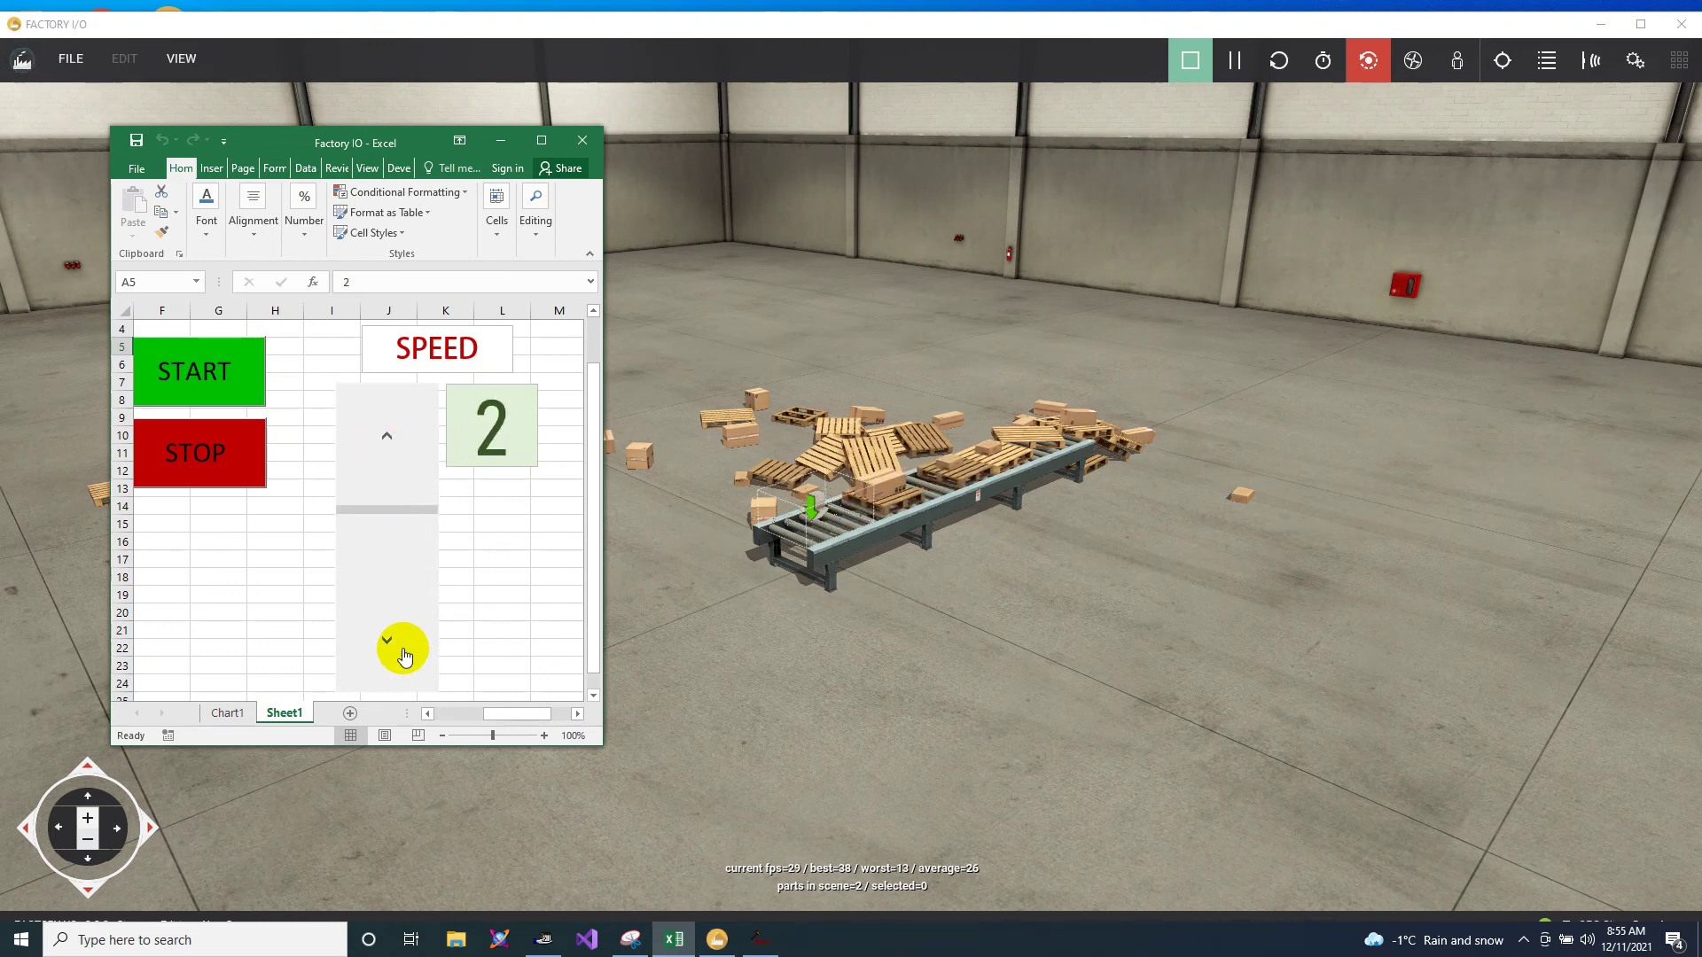
pyautogui.click(388, 434)
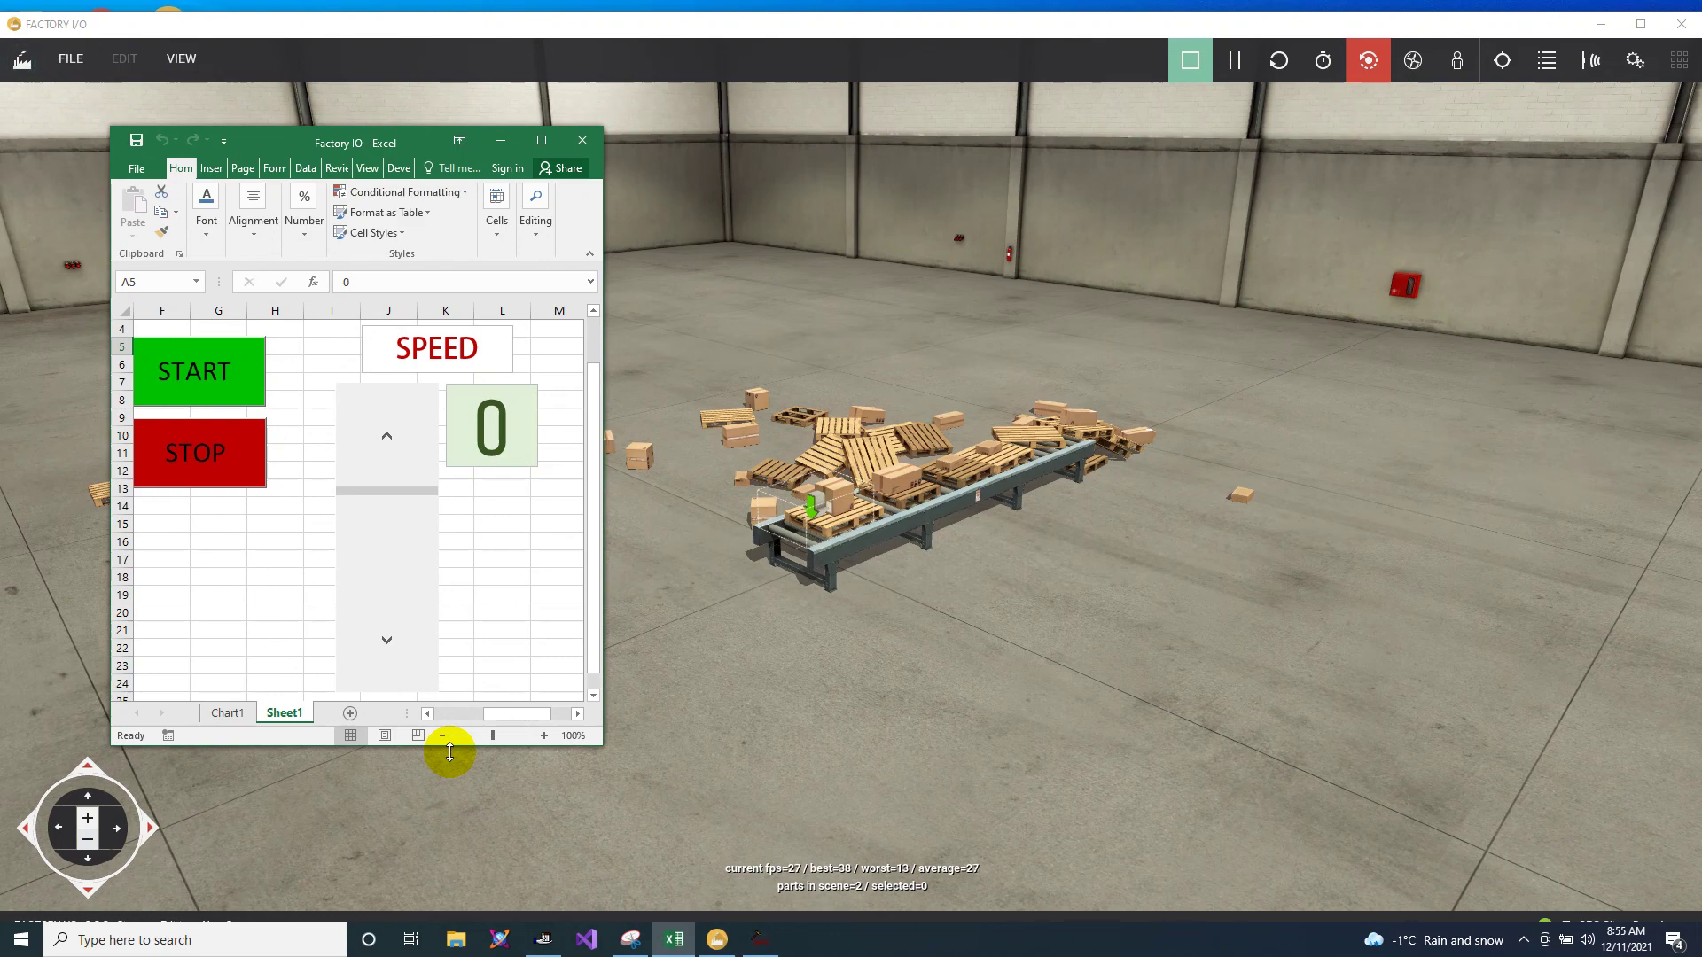
# Step: Make the Excel window slightly taller and bring up KEPServerEX showing the Speed, Start and Stop tags
pyautogui.moveTo(449, 752); pyautogui.dragTo(449, 777)
pyautogui.click(543, 939)
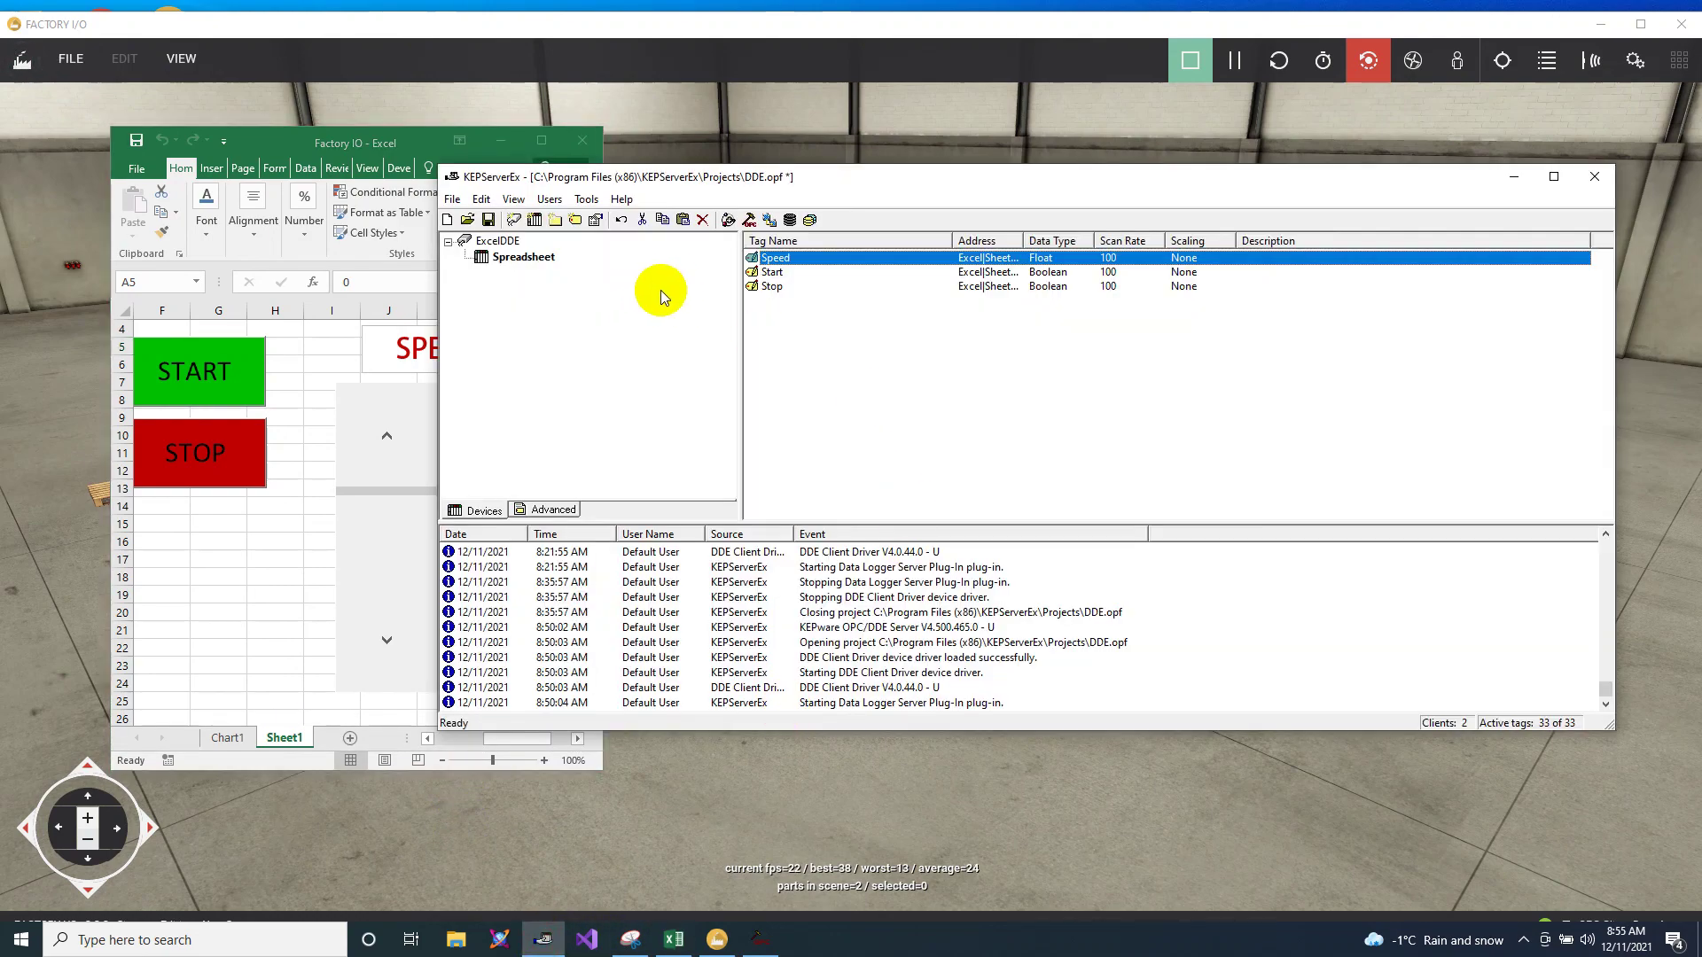